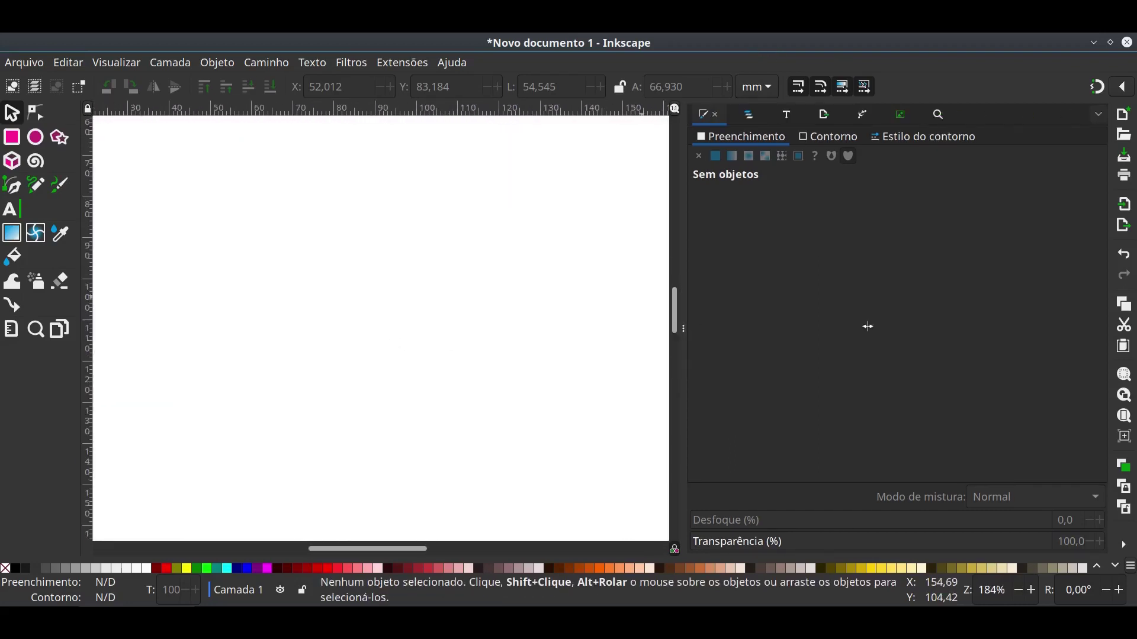
# Draw a closed, rounded head blob with the Bezier tool on a widened canvas.
pyautogui.moveTo(675, 350); pyautogui.dragTo(966, 348)
pyautogui.press('b')
pyautogui.moveTo(394, 200); pyautogui.dragTo(584, 185)
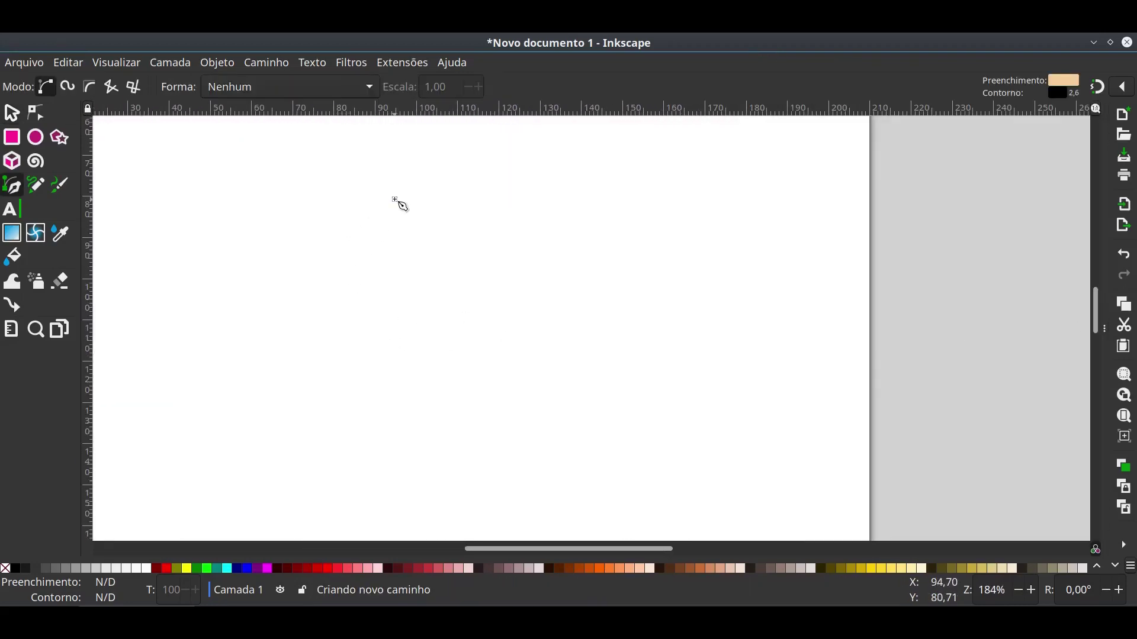
pyautogui.moveTo(615, 253); pyautogui.dragTo(635, 315)
pyautogui.moveTo(613, 453); pyautogui.dragTo(558, 482)
pyautogui.moveTo(343, 428); pyautogui.dragTo(291, 361)
pyautogui.click(397, 201)
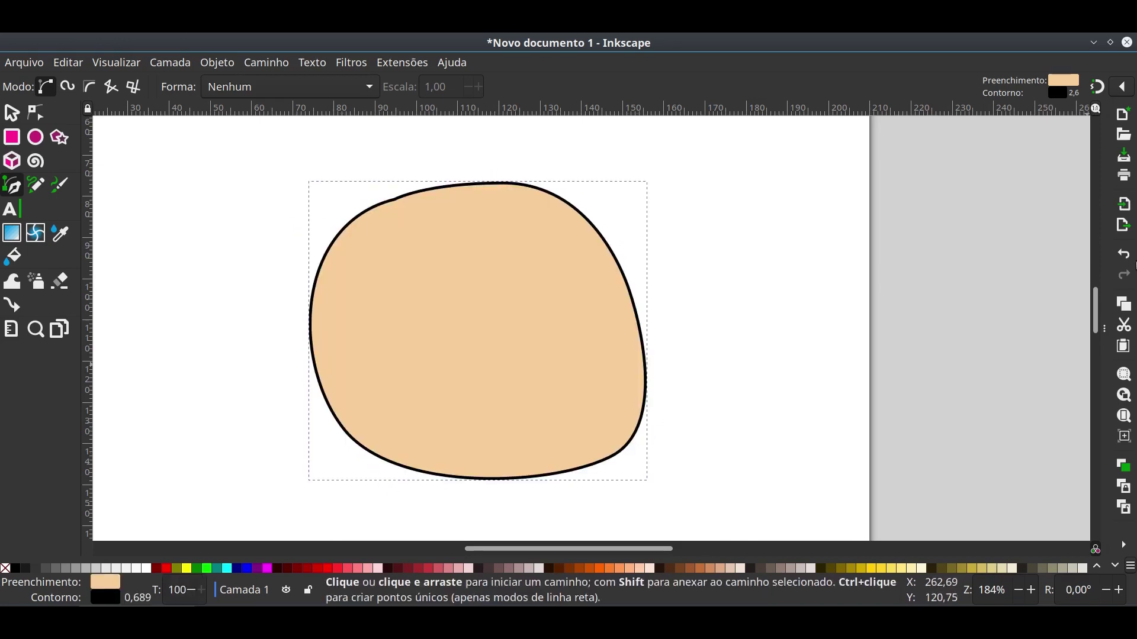
# Fill the head pale green and start a pointed ear path above it.
pyautogui.hotkey('ctrl', 'shift', 'f')
pyautogui.click(1002, 240)
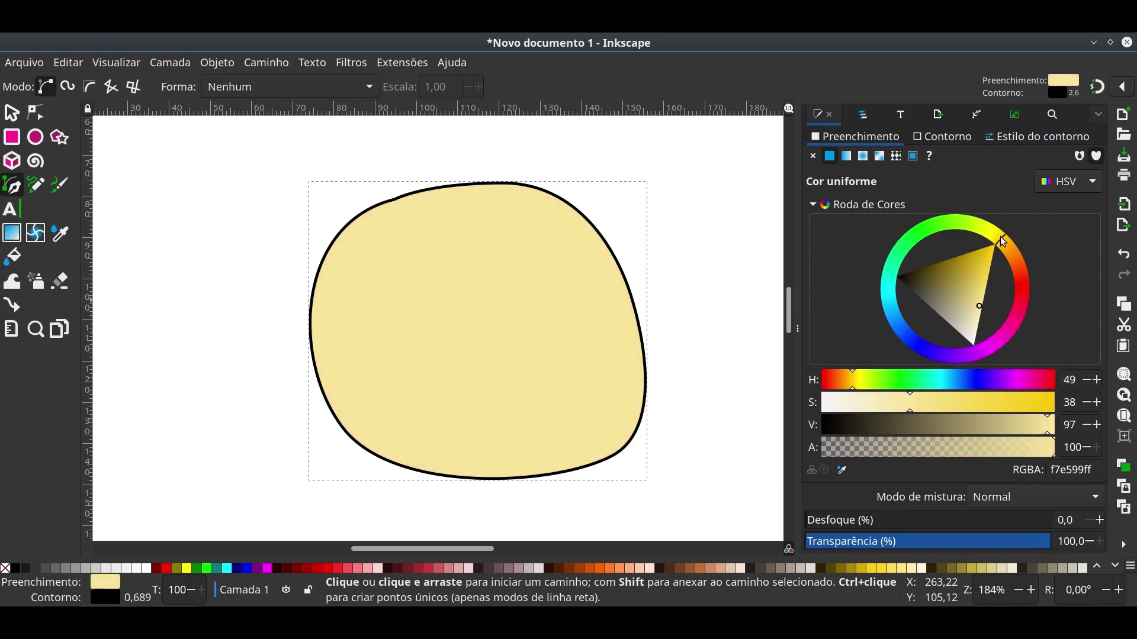
pyautogui.click(897, 325)
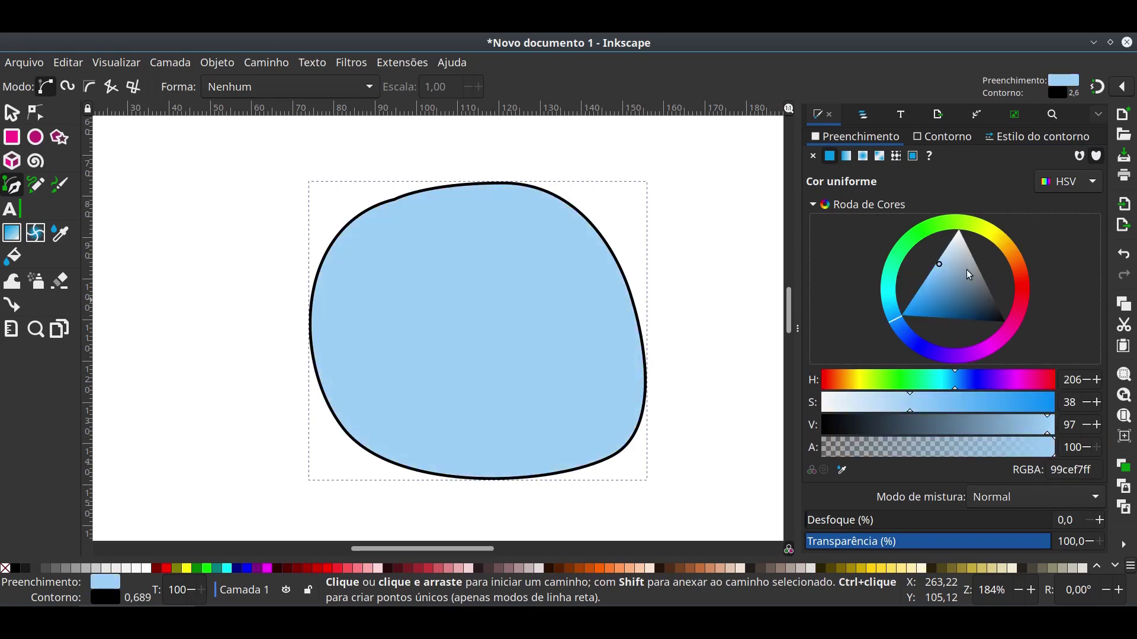
pyautogui.moveTo(966, 269); pyautogui.dragTo(968, 252)
pyautogui.click(965, 221)
pyautogui.click(976, 306)
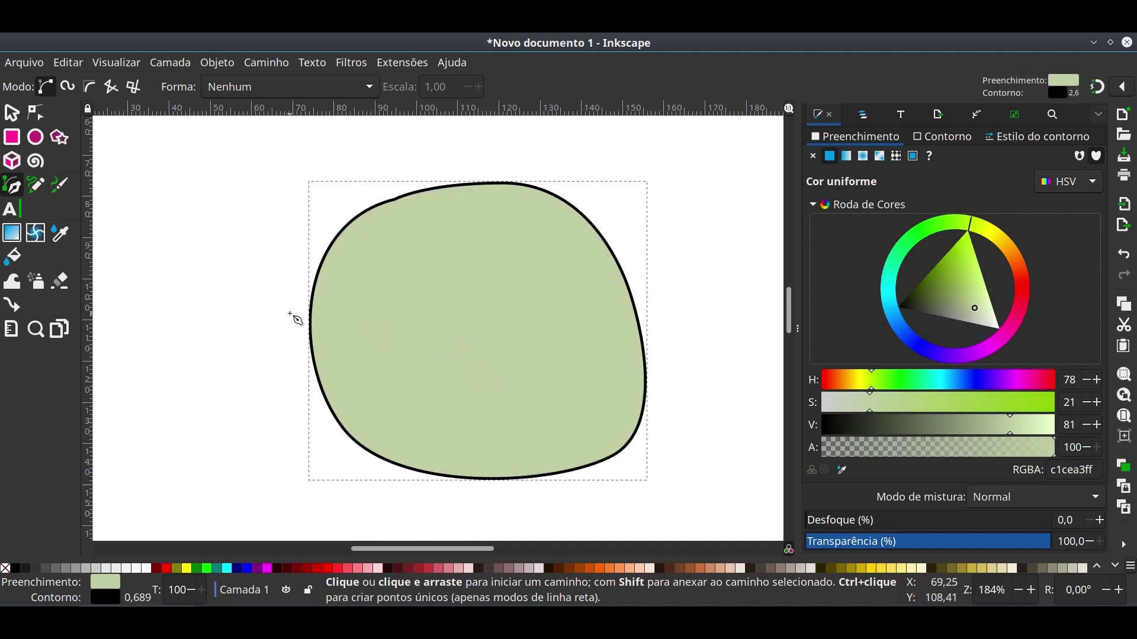
pyautogui.click(278, 148)
pyautogui.moveTo(427, 218); pyautogui.dragTo(296, 148)
# Bend the ear's edges into outward curves, adding a point on its left edge.
pyautogui.press('n')
pyautogui.scroll(3, 362, 286)
pyautogui.scroll(2, 358, 237)
pyautogui.moveTo(358, 237); pyautogui.dragTo(376, 223)
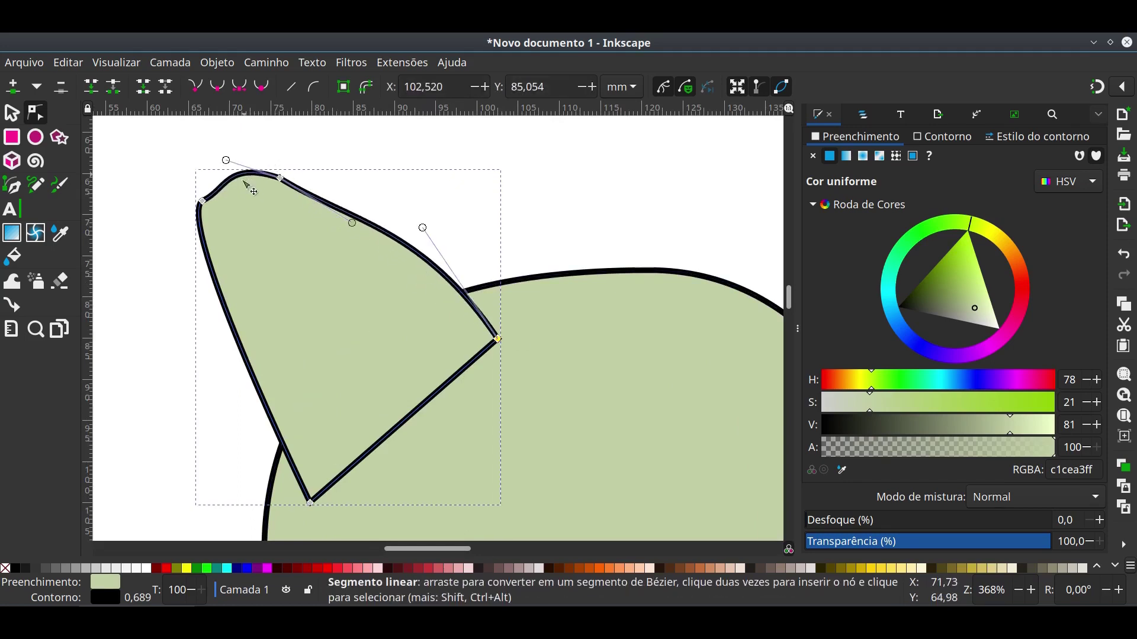
pyautogui.moveTo(203, 201)
pyautogui.mouseDown()
pyautogui.moveTo(178, 224)
pyautogui.moveTo(190, 239)
pyautogui.moveTo(193, 211)
pyautogui.mouseUp()
pyautogui.doubleClick(225, 341)
pyautogui.moveTo(226, 341); pyautogui.dragTo(230, 322)
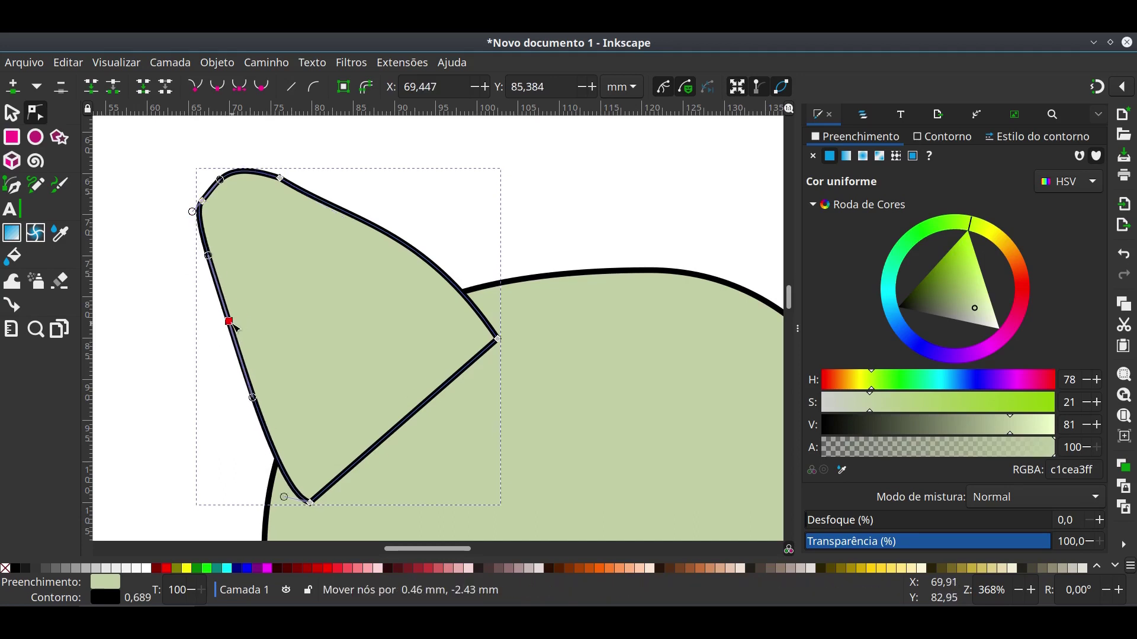
pyautogui.moveTo(414, 413); pyautogui.dragTo(413, 472)
pyautogui.moveTo(498, 340); pyautogui.dragTo(518, 325)
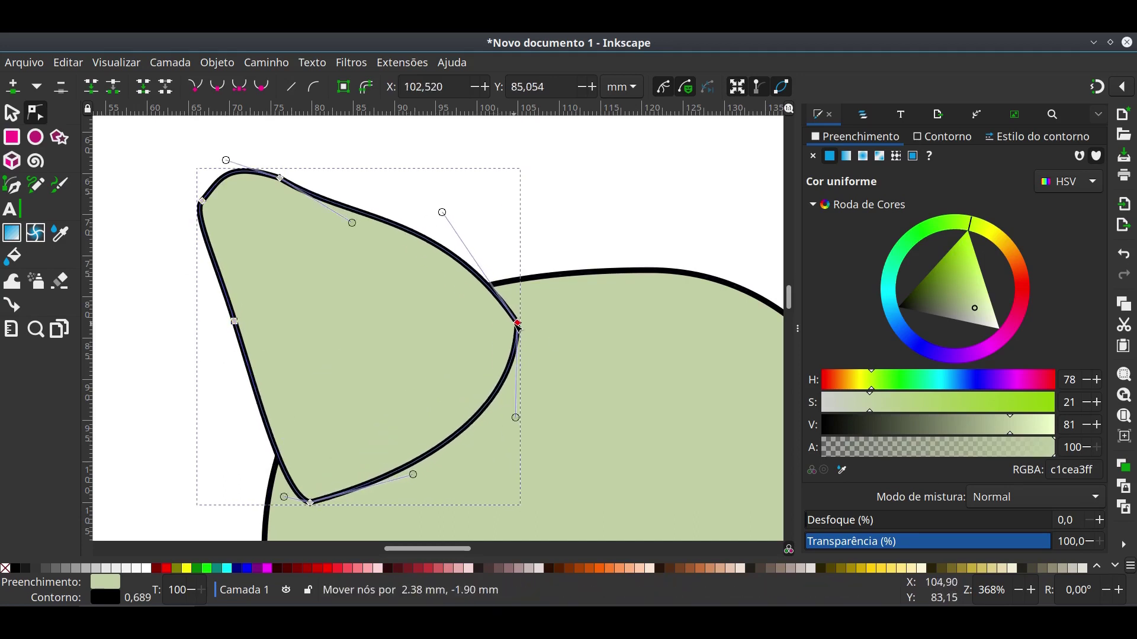
# Smooth the ear's top corner, reshape its upper curve, and begin tracing the inner ear.
pyautogui.press('b')
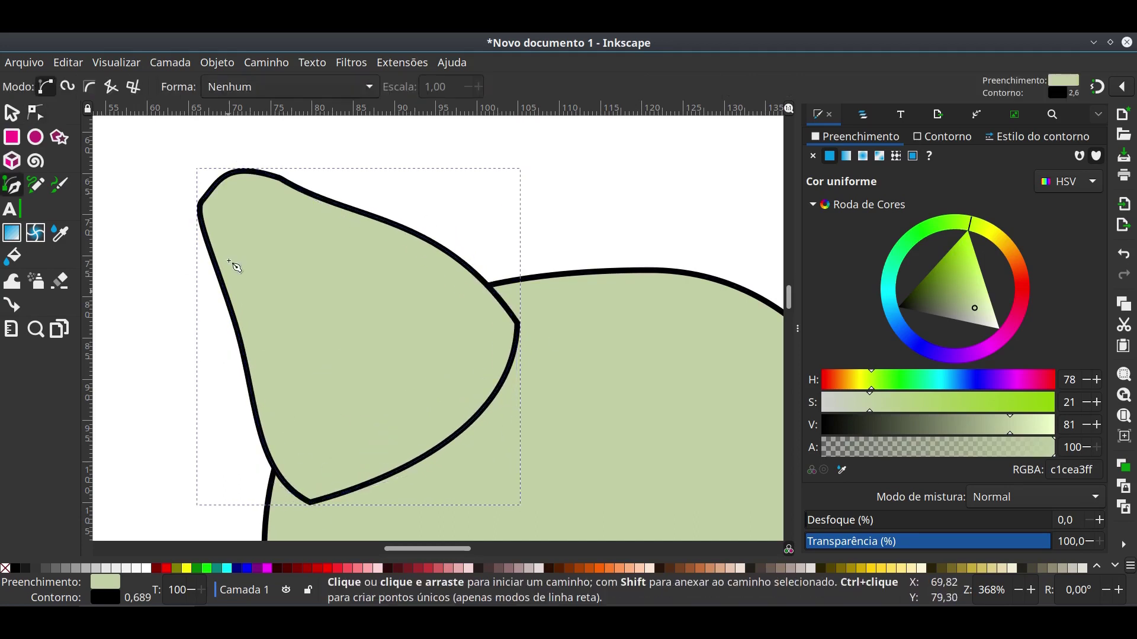
pyautogui.press('n')
pyautogui.moveTo(204, 204); pyautogui.dragTo(236, 333)
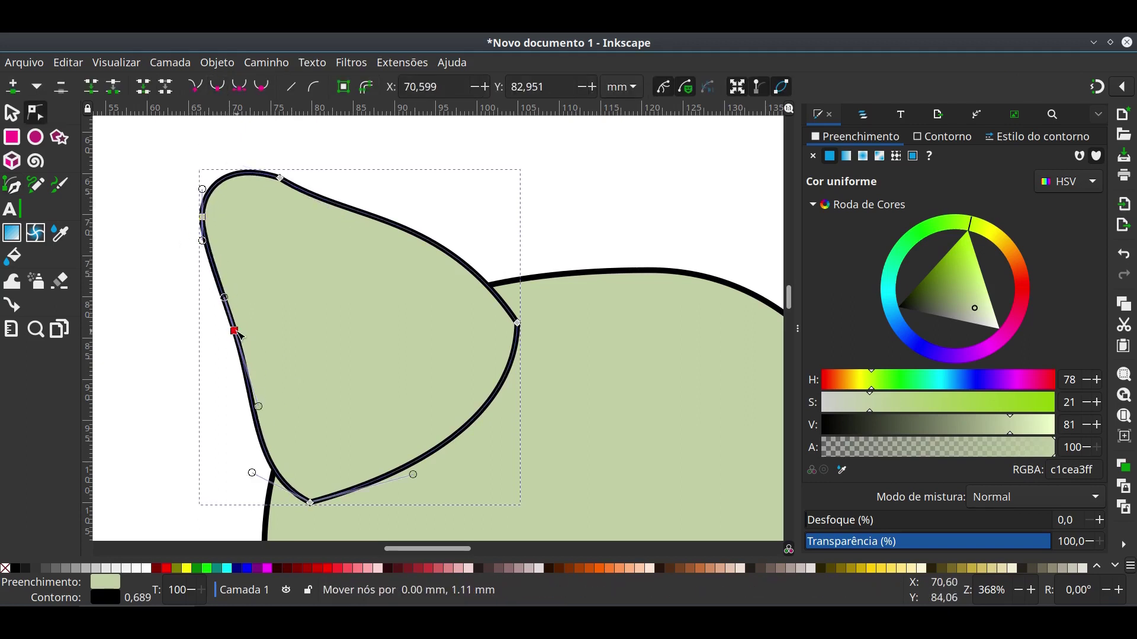
pyautogui.click(281, 179)
pyautogui.hotkey('shift', 's')
pyautogui.moveTo(443, 213); pyautogui.dragTo(479, 246)
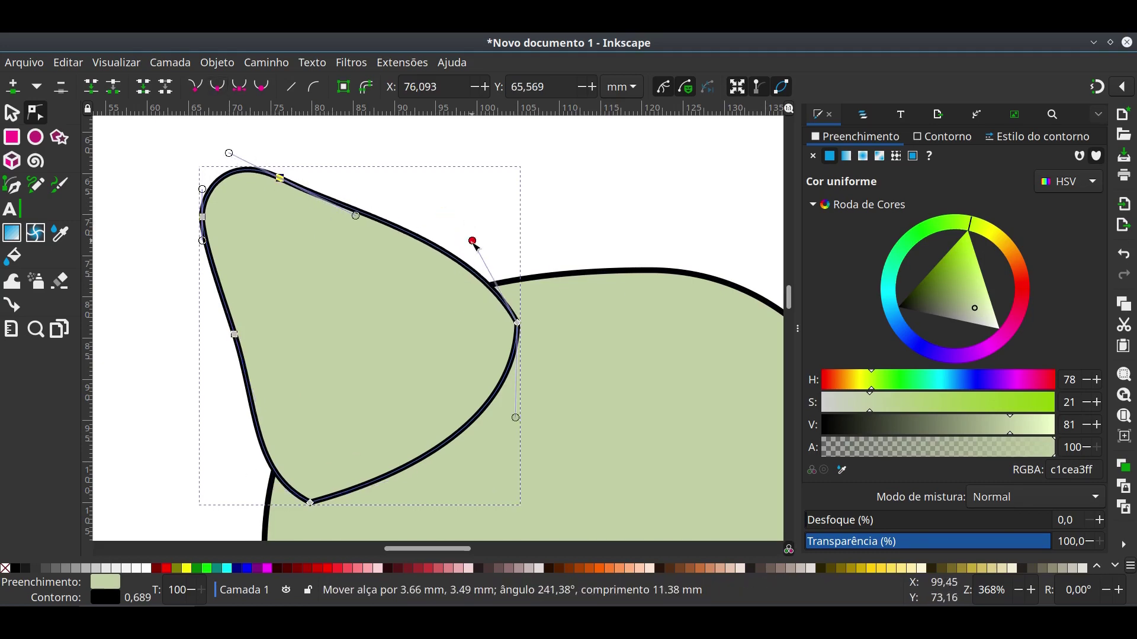
pyautogui.press('b')
pyautogui.moveTo(231, 232); pyautogui.dragTo(229, 206)
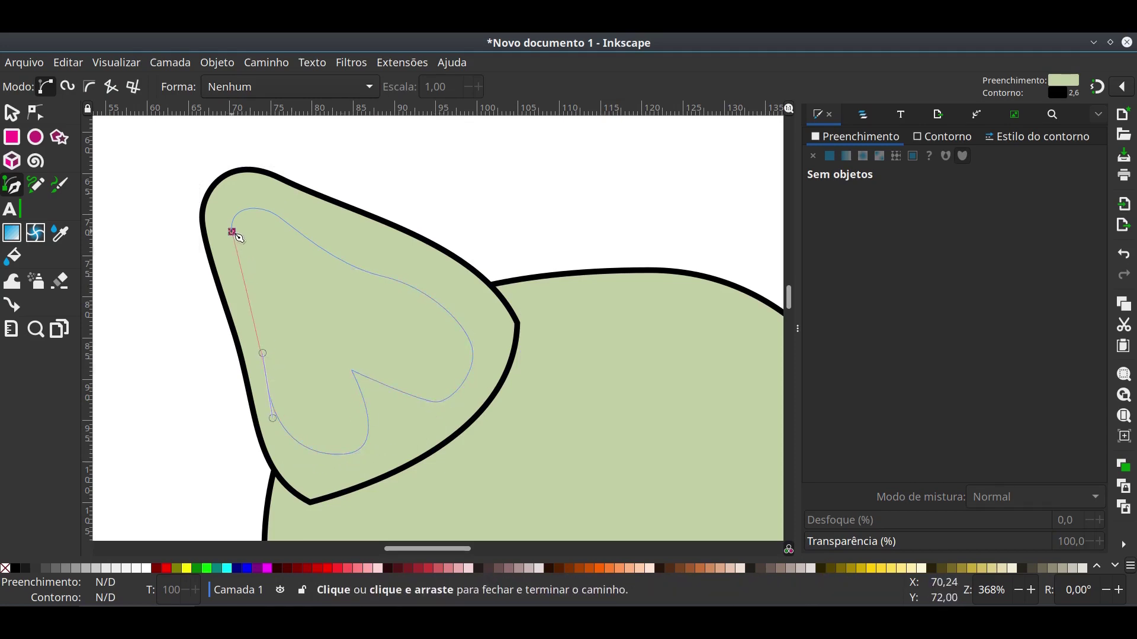
# Close the inner ear, fill it pink, and adjust its notch point.
pyautogui.moveTo(218, 199); pyautogui.dragTo(219, 202)
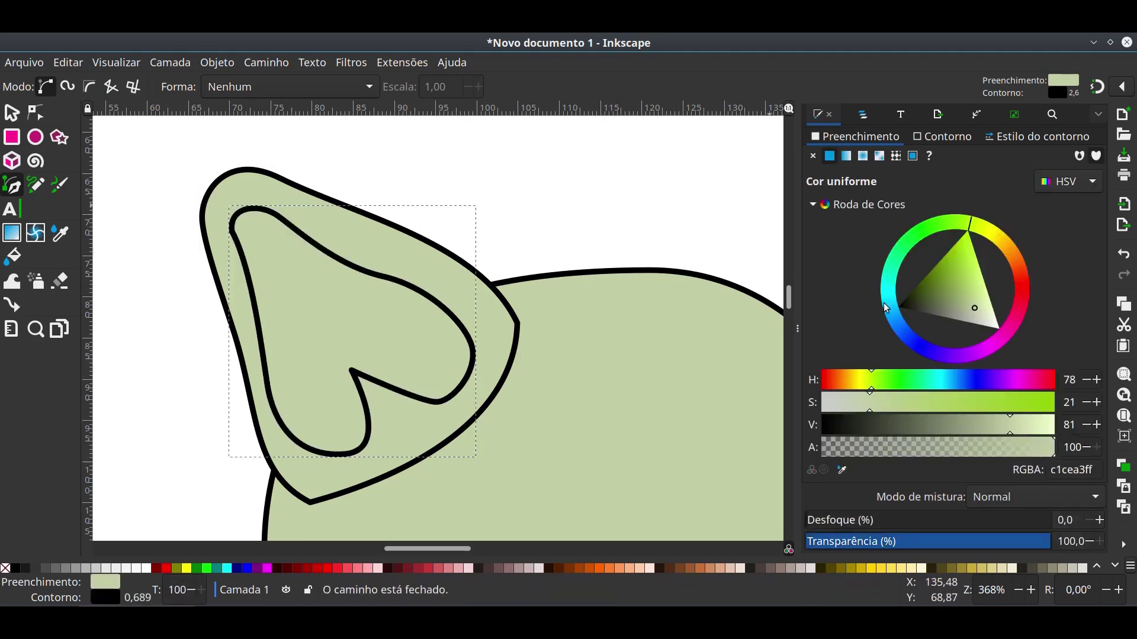
pyautogui.click(1013, 323)
pyautogui.press('n')
pyautogui.moveTo(351, 370); pyautogui.dragTo(372, 391)
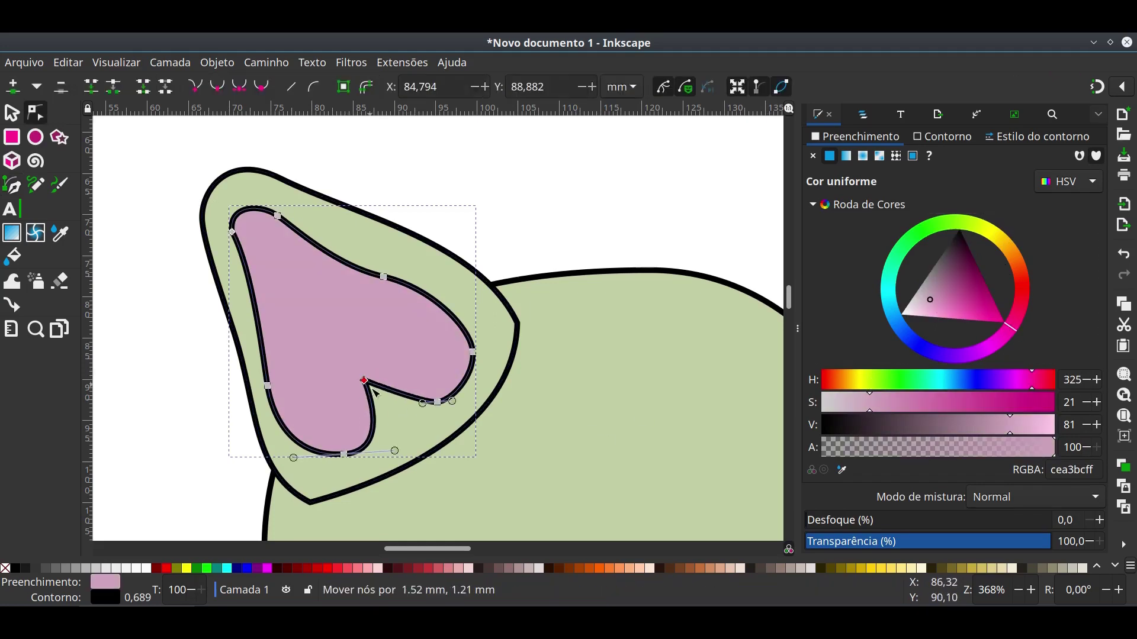
pyautogui.moveTo(600, 452); pyautogui.dragTo(433, 400)
# Move both ear parts onto the head, then duplicate and mirror them.
pyautogui.press('s')
pyautogui.keyDown('shift'); pyautogui.click(293, 232); pyautogui.keyUp('shift')
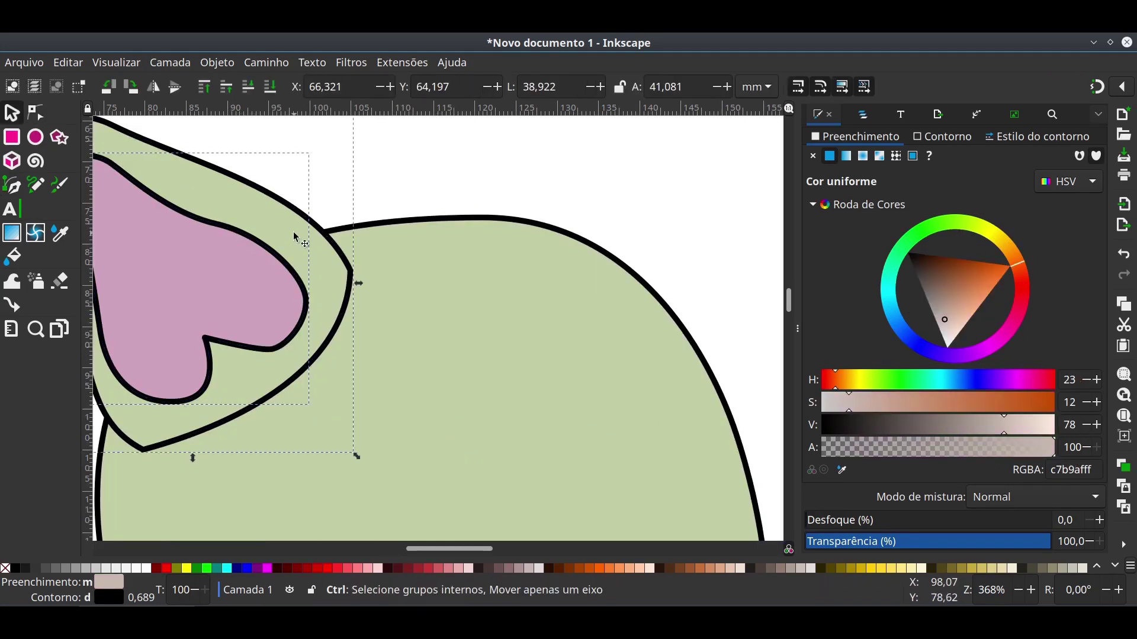
pyautogui.scroll(-2, 474, 331)
pyautogui.moveTo(327, 329)
pyautogui.mouseDown()
pyautogui.moveTo(324, 361)
pyautogui.moveTo(716, 340)
pyautogui.moveTo(593, 343)
pyautogui.moveTo(619, 305)
pyautogui.mouseUp()
pyautogui.hotkey('ctrl', 'd')
pyautogui.press('h')
# Widen the head to the left and nudge the left ear up and left.
pyautogui.scroll(-3, 513, 379)
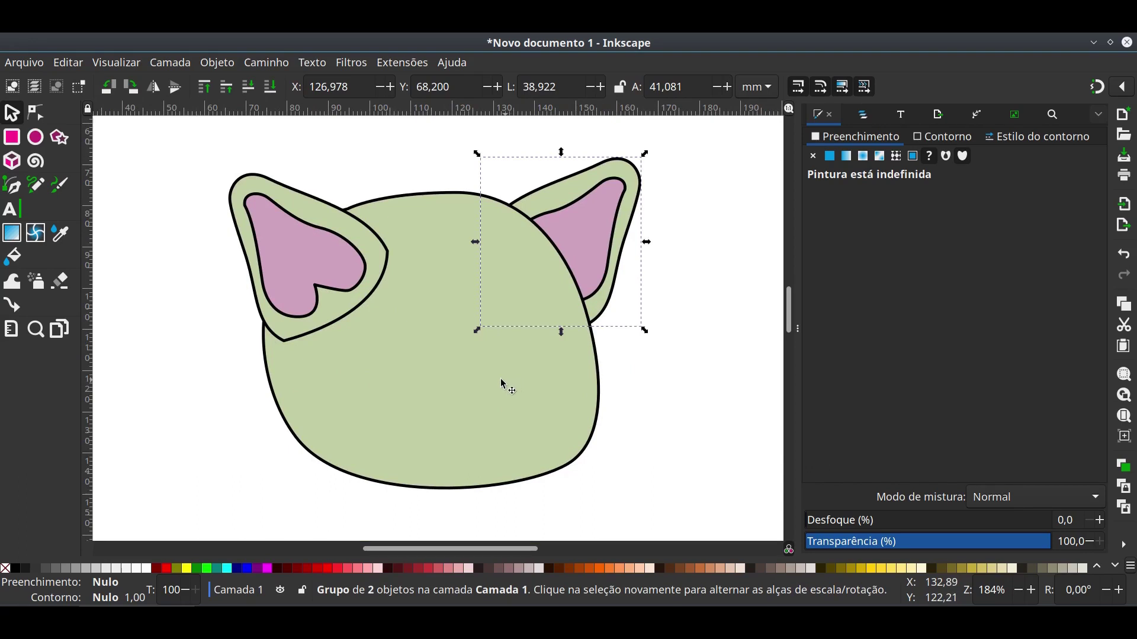
pyautogui.click(502, 385)
pyautogui.moveTo(259, 341); pyautogui.dragTo(235, 344)
pyautogui.moveTo(307, 293); pyautogui.dragTo(277, 270)
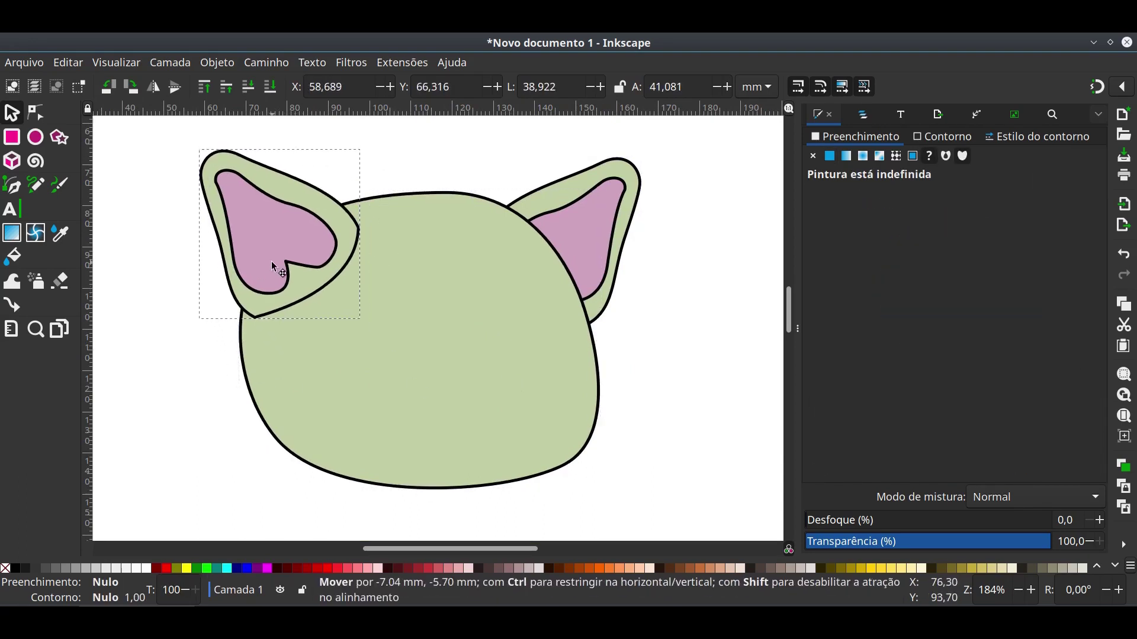
# Draw a white quadrilateral eye shape on the face.
pyautogui.press('b')
pyautogui.click(365, 309)
pyautogui.click(462, 309)
pyautogui.click(482, 356)
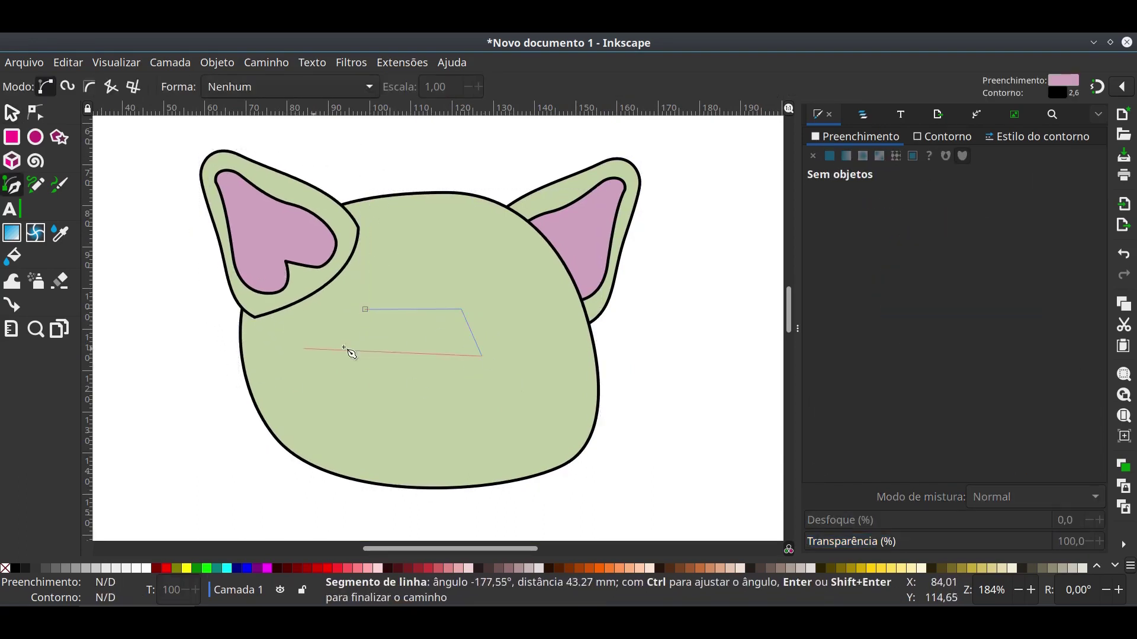
pyautogui.click(366, 309)
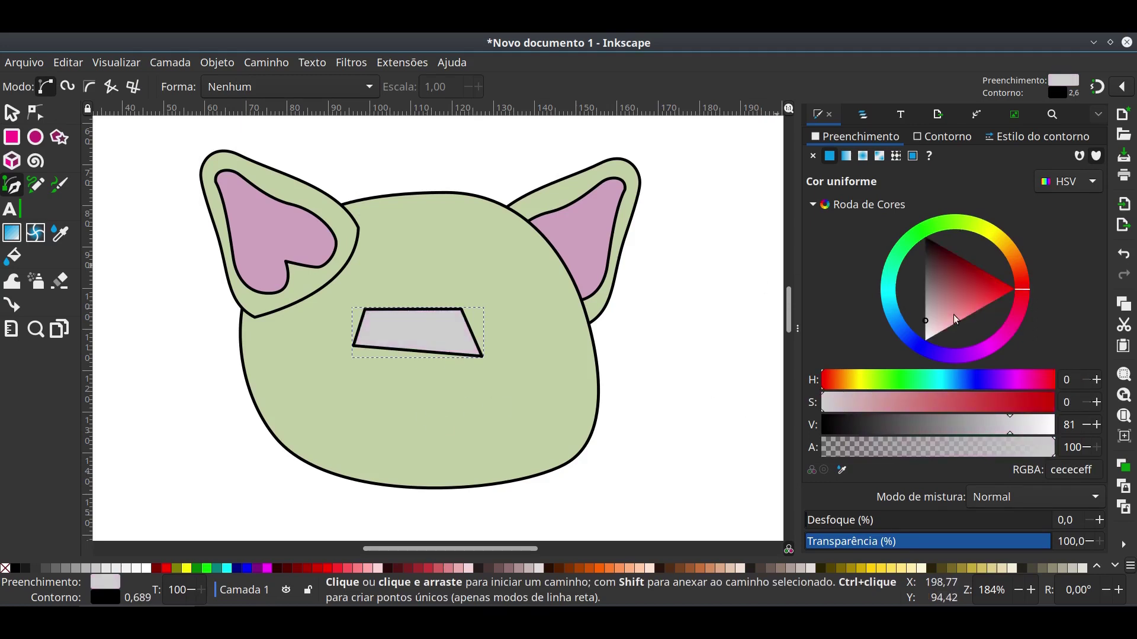
pyautogui.moveTo(955, 319); pyautogui.dragTo(925, 341)
pyautogui.scroll(2, 471, 372)
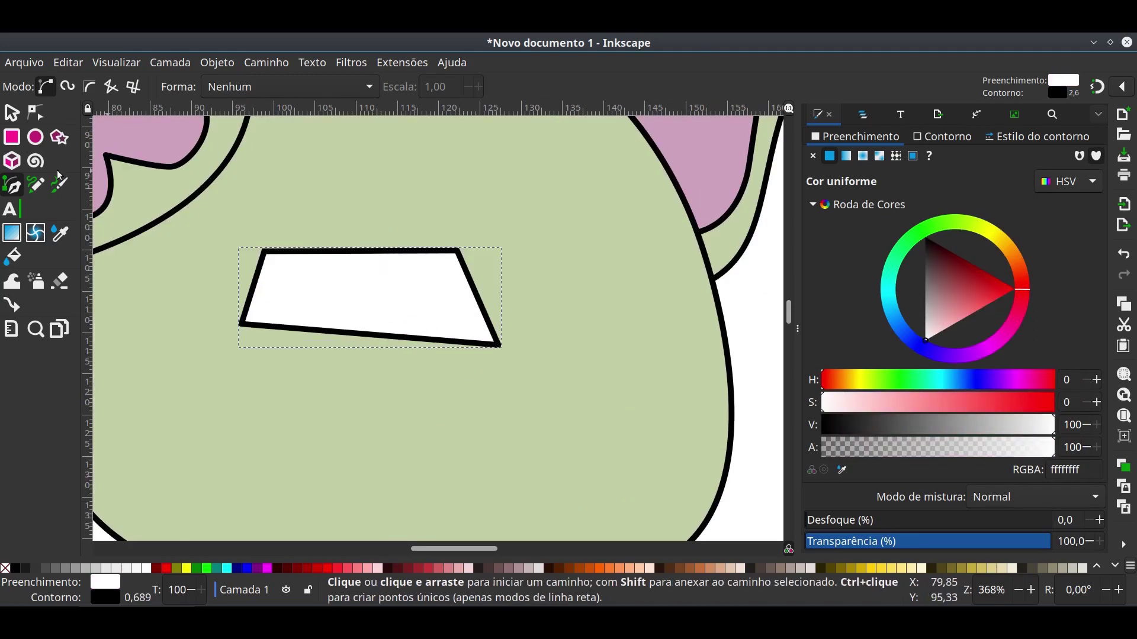
# Round the eye's top edge into a dome and draw an oval over it.
pyautogui.press('n')
pyautogui.moveTo(373, 250); pyautogui.dragTo(373, 234)
pyautogui.moveTo(499, 346); pyautogui.dragTo(483, 329)
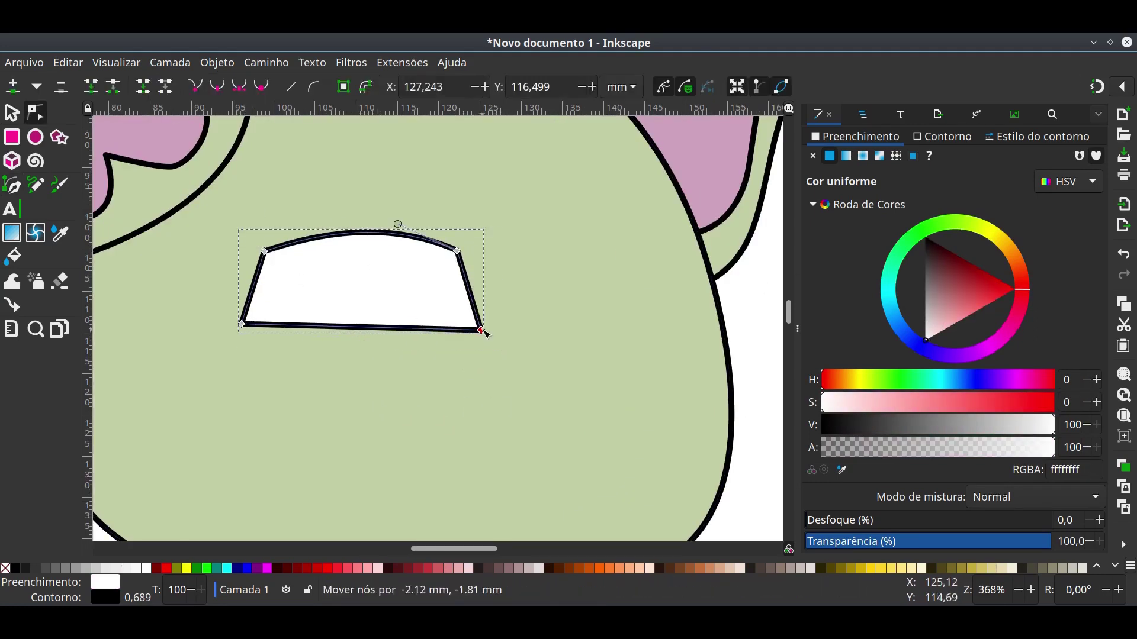
pyautogui.moveTo(264, 251); pyautogui.dragTo(281, 245)
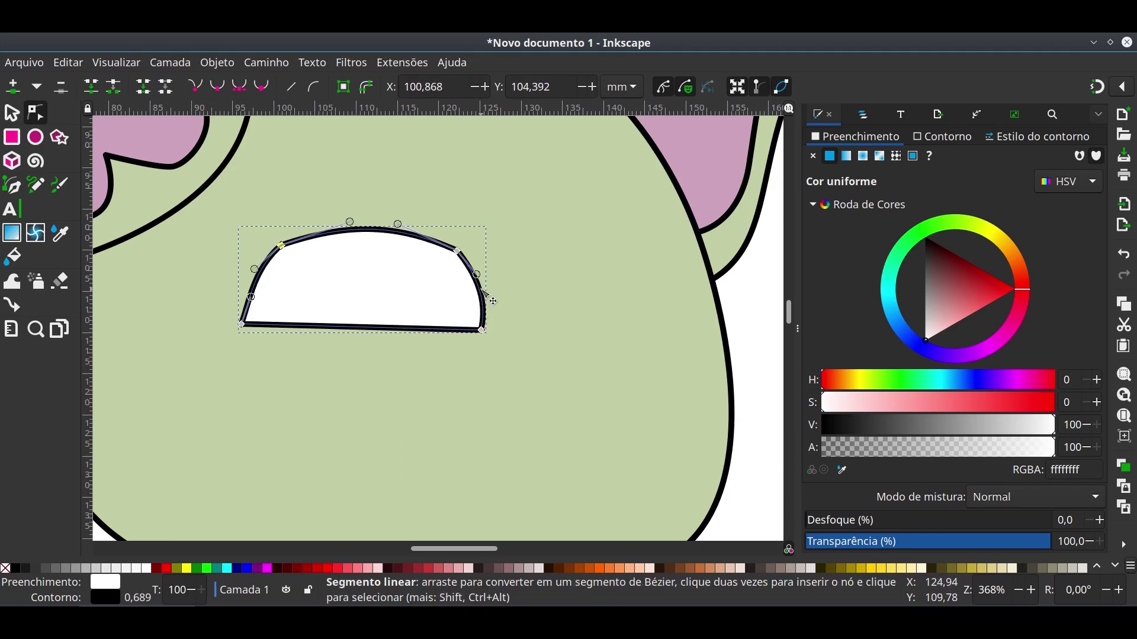
pyautogui.press('e')
pyautogui.moveTo(316, 205); pyautogui.dragTo(445, 354)
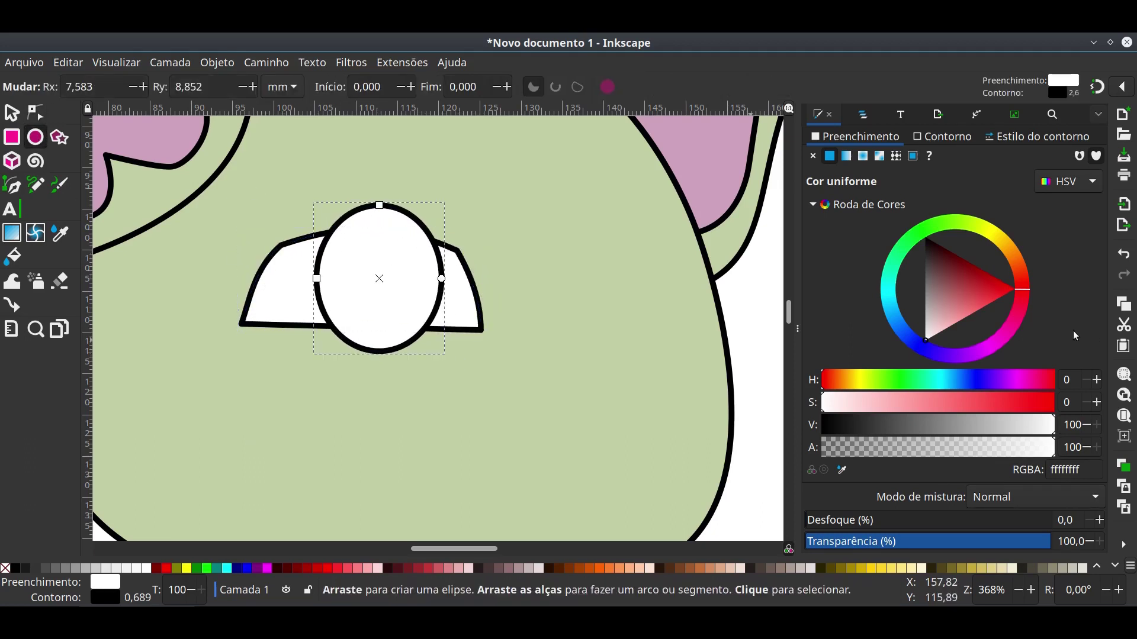
# Fill the oval light blue and reduce its outline width.
pyautogui.click(890, 312)
pyautogui.click(942, 281)
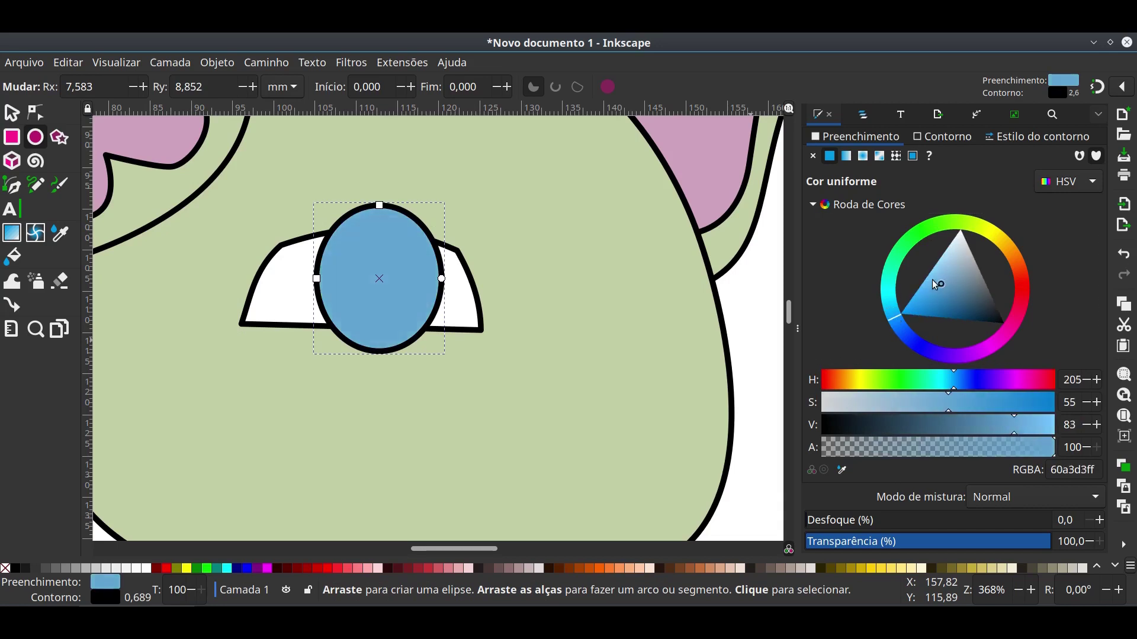
pyautogui.click(933, 280)
pyautogui.click(1030, 137)
pyautogui.scroll(-4, 911, 163)
pyautogui.scroll(1, 911, 163)
# Duplicate the iris and shrink the copy into a black pupil.
pyautogui.press('s')
pyautogui.hotkey('ctrl', 'd')
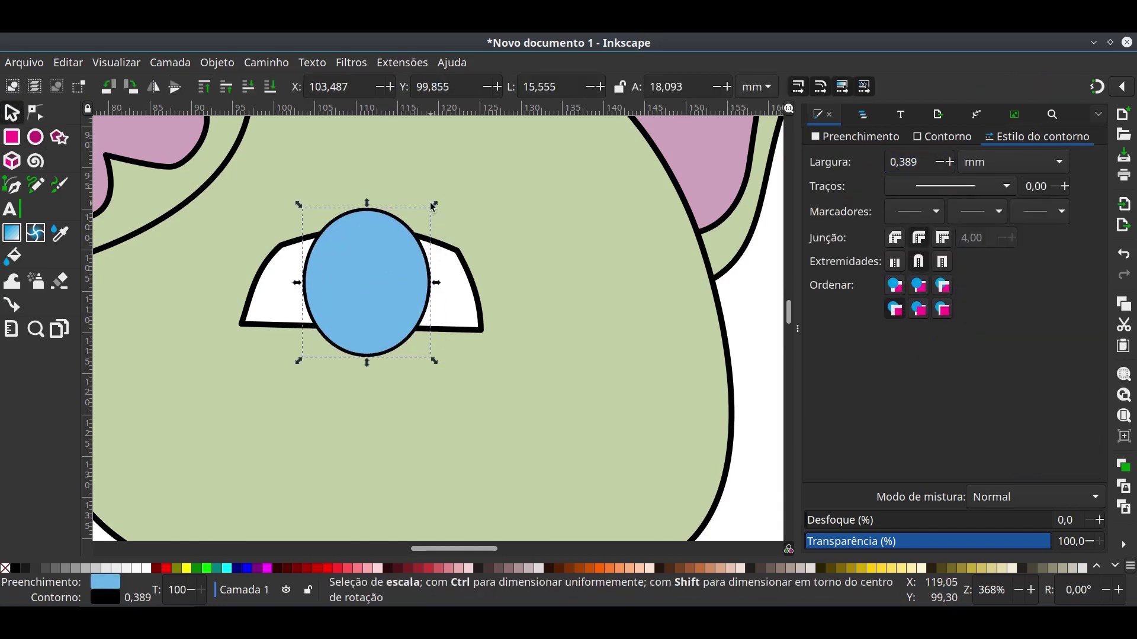
pyautogui.moveTo(435, 205); pyautogui.dragTo(391, 256)
pyautogui.click(388, 569)
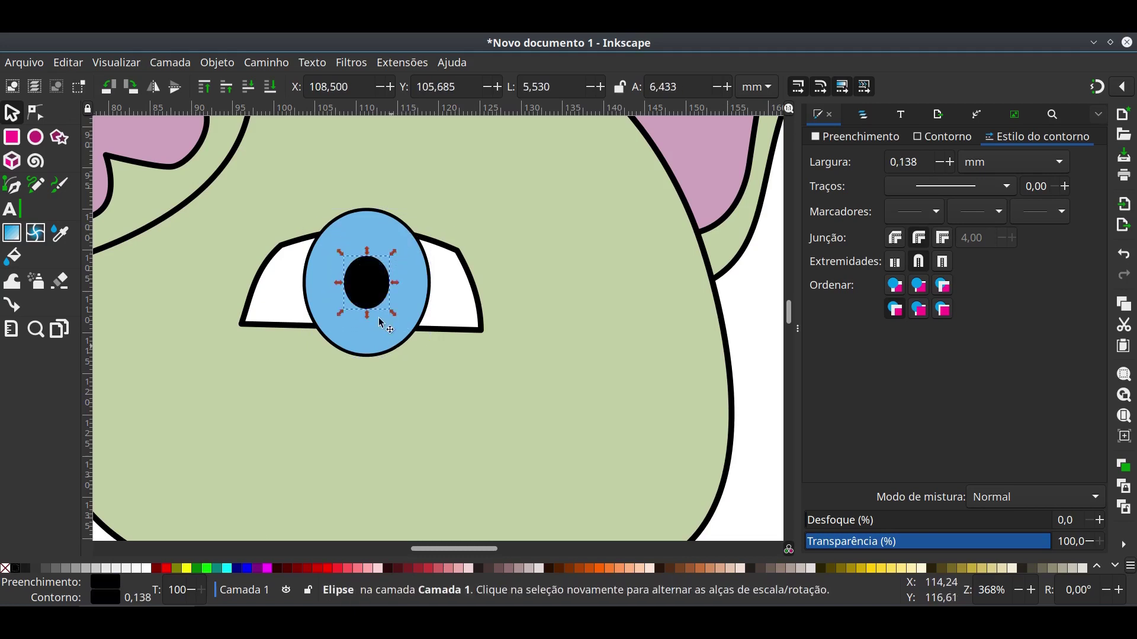
# Make a small white highlight from a pupil copy at the upper right.
pyautogui.hotkey('ctrl', 'd')
pyautogui.moveTo(382, 323); pyautogui.dragTo(413, 309)
pyautogui.click(941, 137)
pyautogui.click(831, 137)
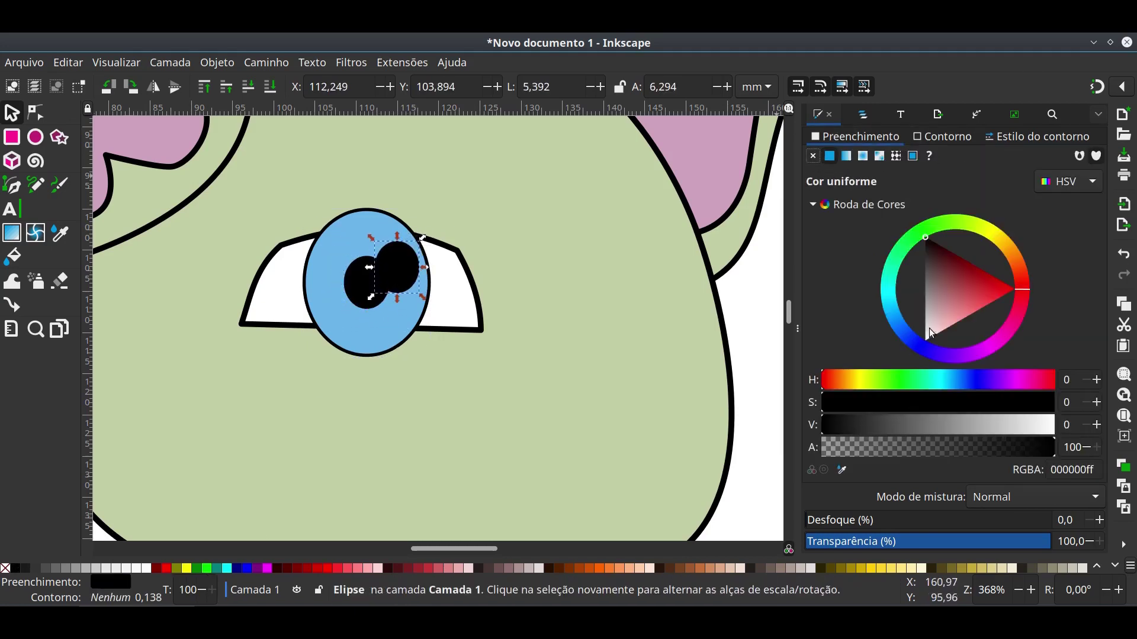
pyautogui.click(926, 341)
pyautogui.moveTo(369, 298)
pyautogui.mouseDown()
pyautogui.moveTo(382, 299)
pyautogui.moveTo(402, 254)
pyautogui.mouseUp()
# Give the highlight a gradient, white at top-right fading to transparent at bottom-left.
pyautogui.click(847, 155)
pyautogui.click(35, 113)
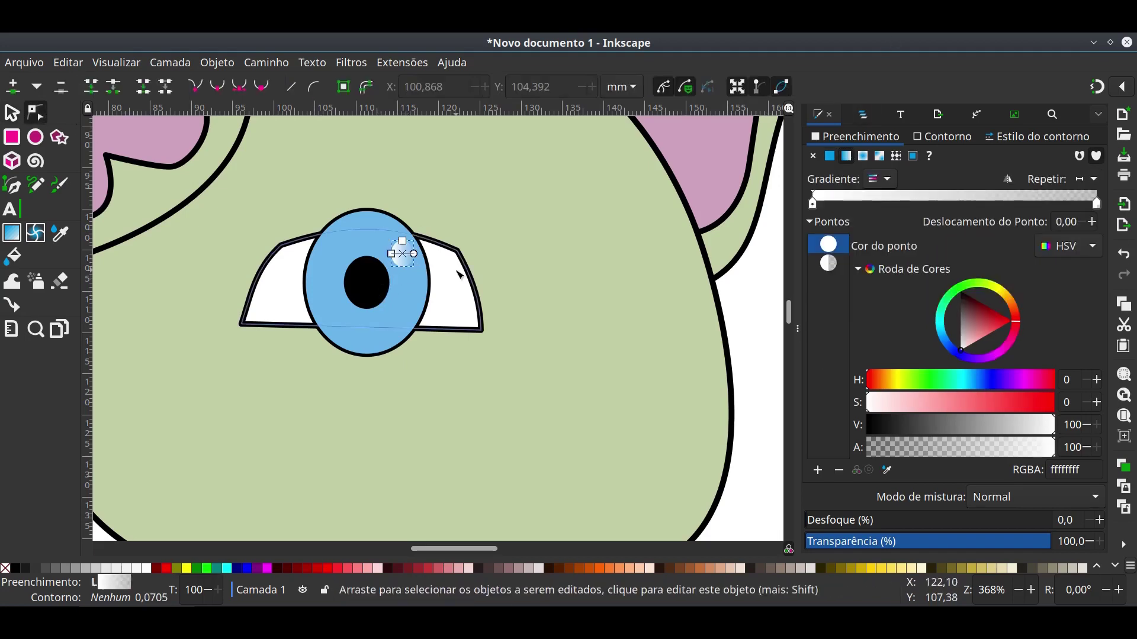
pyautogui.scroll(4, 447, 266)
pyautogui.moveTo(243, 203); pyautogui.dragTo(320, 169)
pyautogui.moveTo(316, 215); pyautogui.dragTo(228, 229)
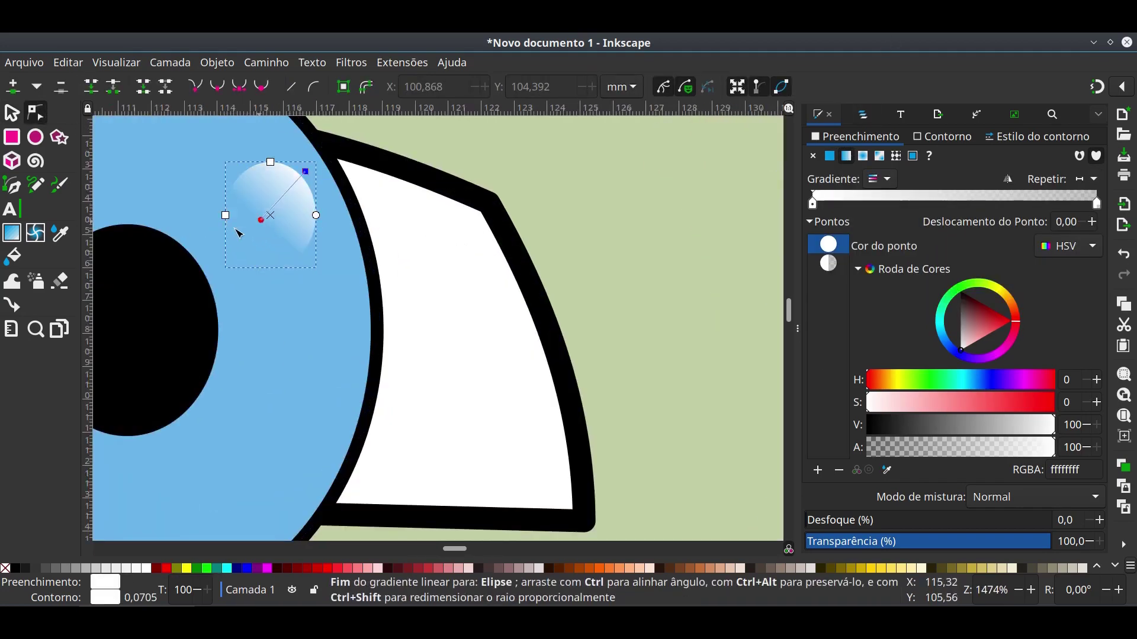
# Duplicate the highlight and place the copy at the iris's lower left.
pyautogui.press('s')
pyautogui.scroll(-2, 347, 279)
pyautogui.hotkey('ctrl', 'd')
pyautogui.moveTo(304, 223); pyautogui.dragTo(203, 363)
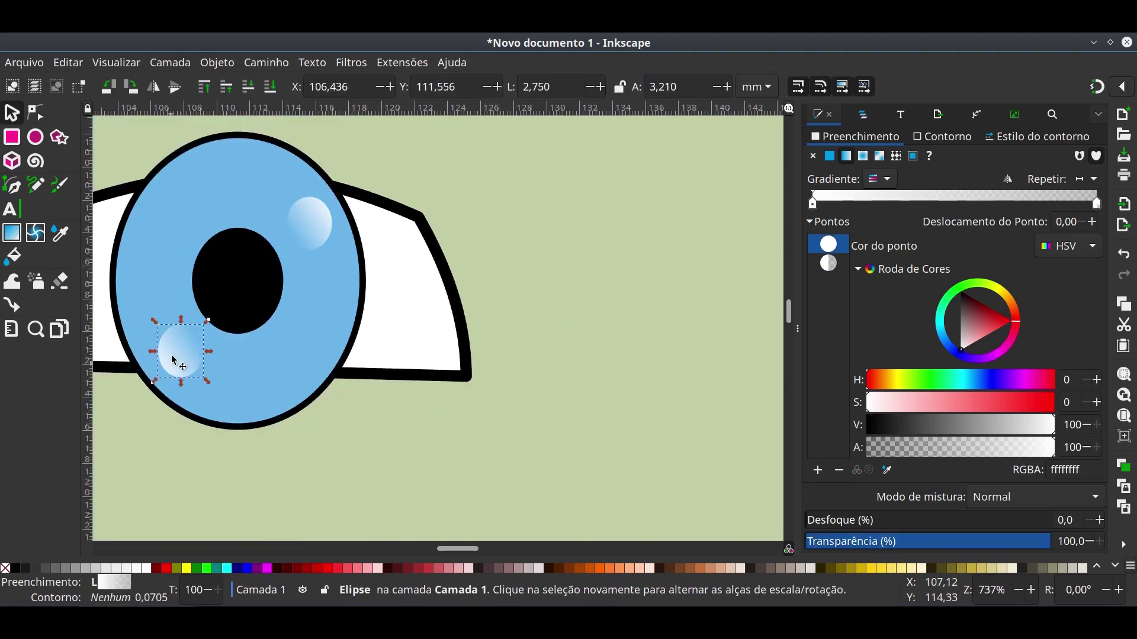
# Make an enlarged, outline-free darker-blue (4593c9) ellipse around the pupil with blurred edges.
pyautogui.click(253, 287)
pyautogui.moveTo(286, 225); pyautogui.dragTo(315, 187)
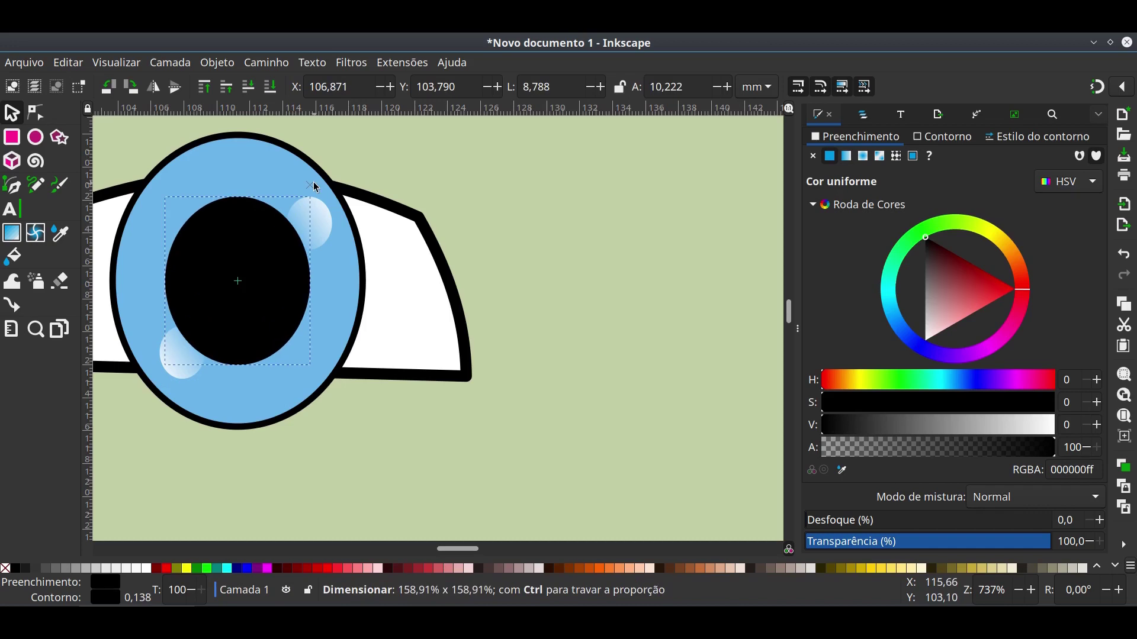
pyautogui.press('d')
pyautogui.click(341, 348)
pyautogui.click(941, 137)
pyautogui.click(813, 155)
pyautogui.click(855, 137)
pyautogui.click(940, 293)
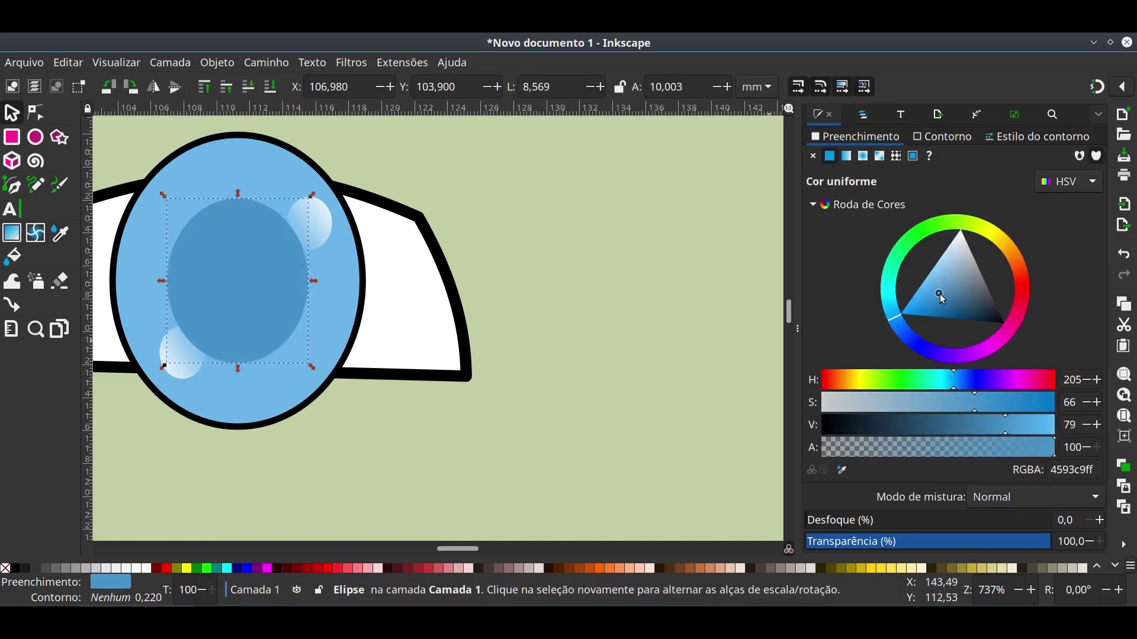
pyautogui.moveTo(313, 367); pyautogui.dragTo(359, 391)
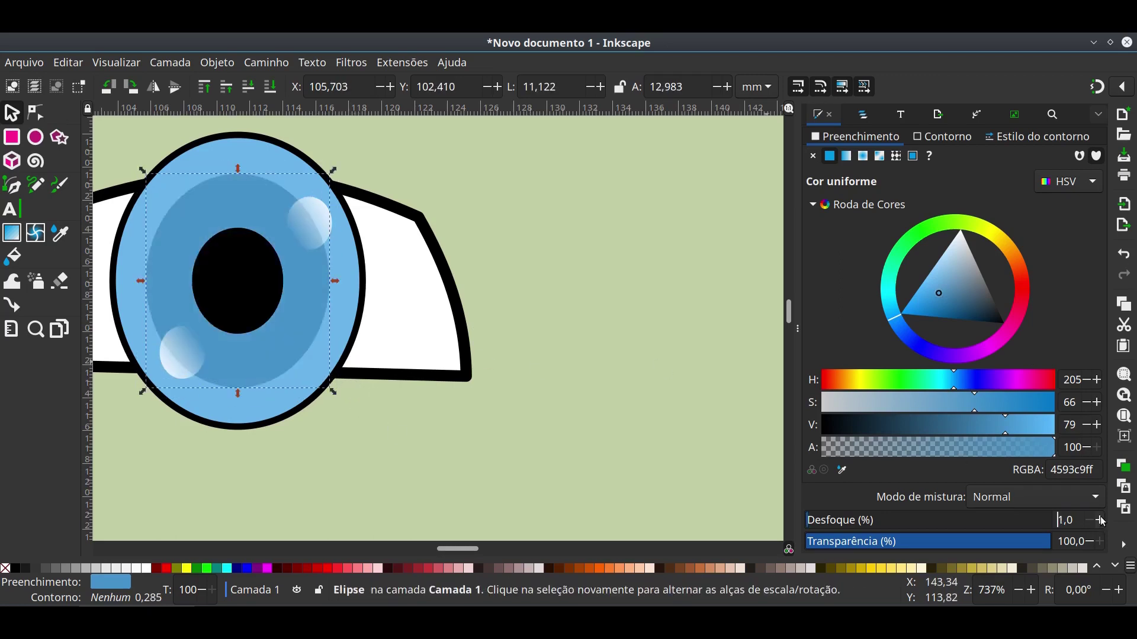
pyautogui.moveTo(858, 521); pyautogui.dragTo(475, 409)
# Group both highlights, the pupil and the outer iris ellipse together.
pyautogui.keyDown('shift'); pyautogui.click(315, 206); pyautogui.keyUp('shift')
pyautogui.keyDown('shift'); pyautogui.click(169, 370); pyautogui.keyUp('shift')
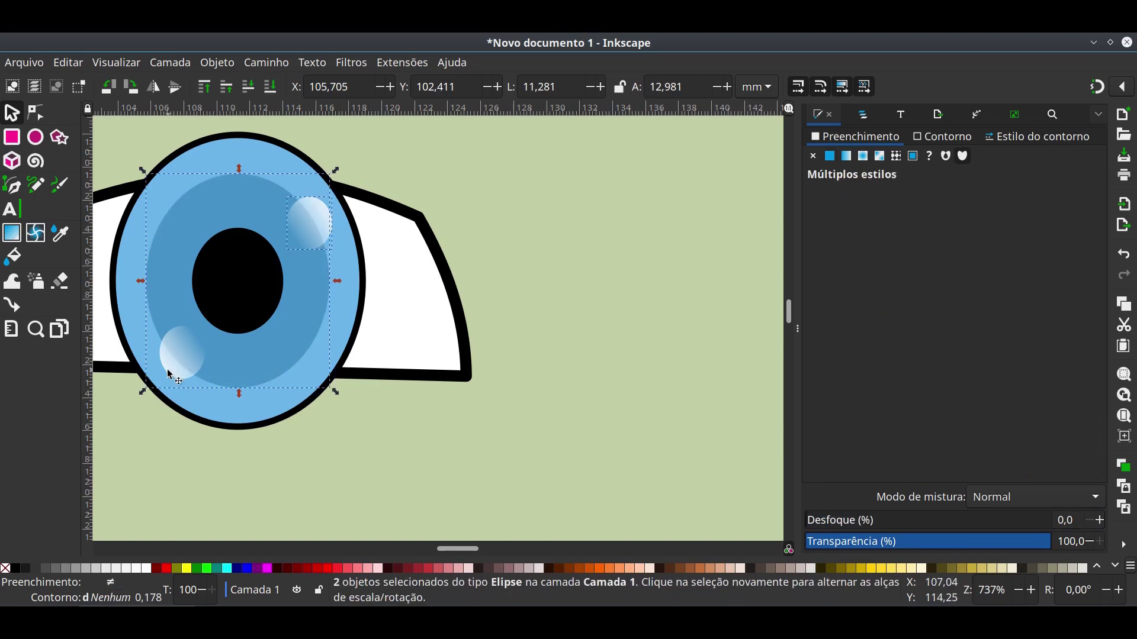
pyautogui.keyDown('shift'); pyautogui.click(225, 294); pyautogui.keyUp('shift')
pyautogui.keyDown('shift'); pyautogui.click(140, 261); pyautogui.keyUp('shift')
pyautogui.hotkey('ctrl', 'g')
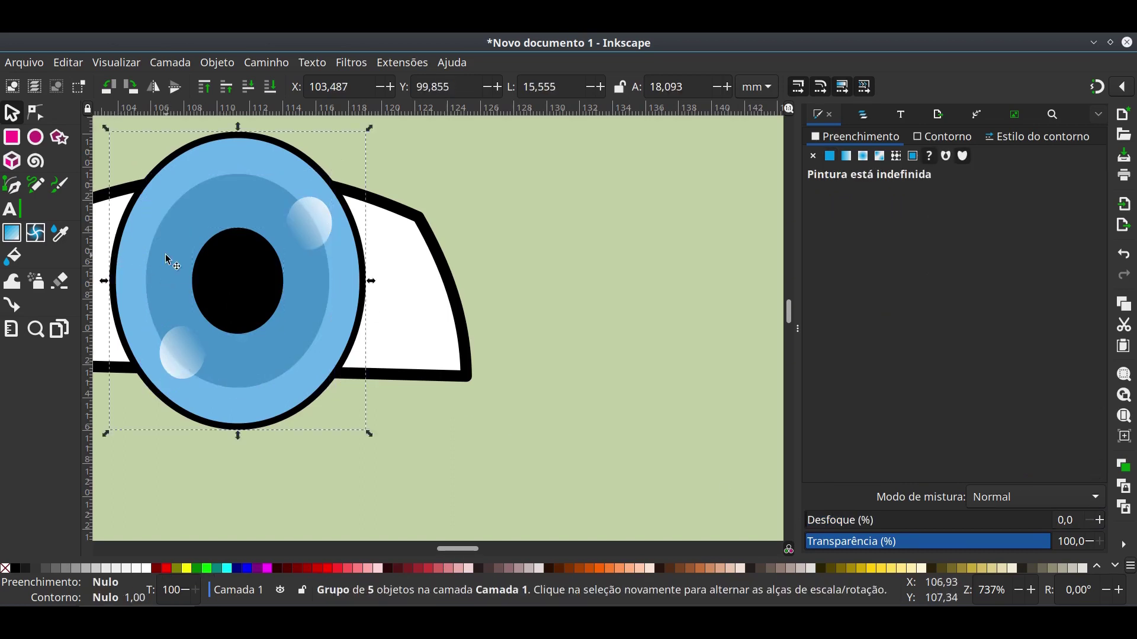
# Reshape the pupil inside the group into a tall, narrow slit.
pyautogui.press('Escape')
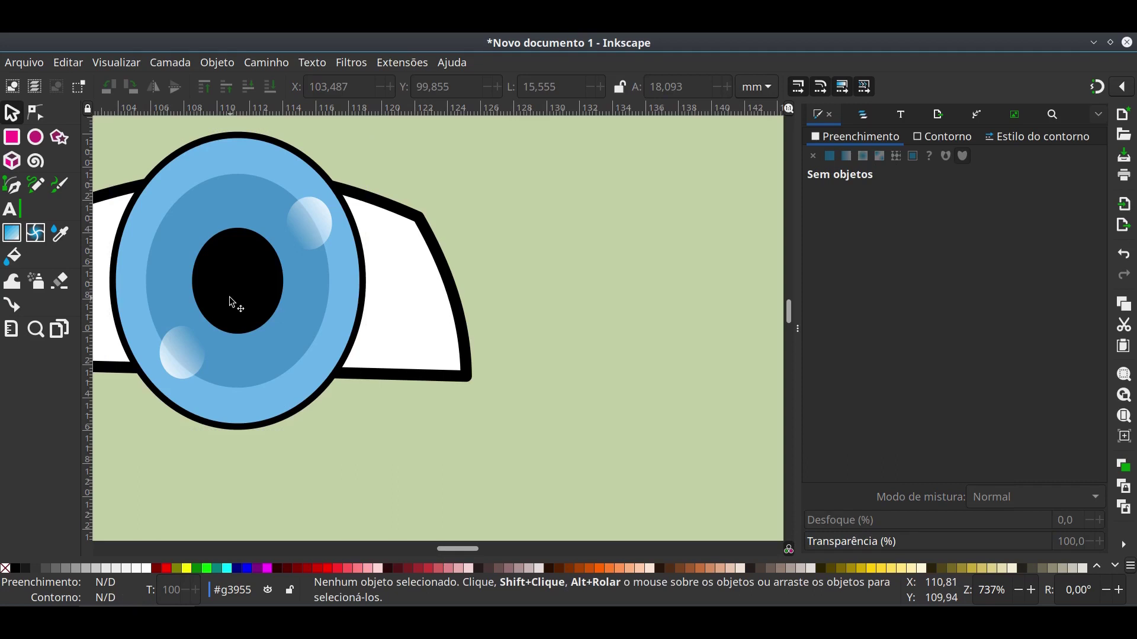
pyautogui.click(265, 286)
pyautogui.click(295, 287)
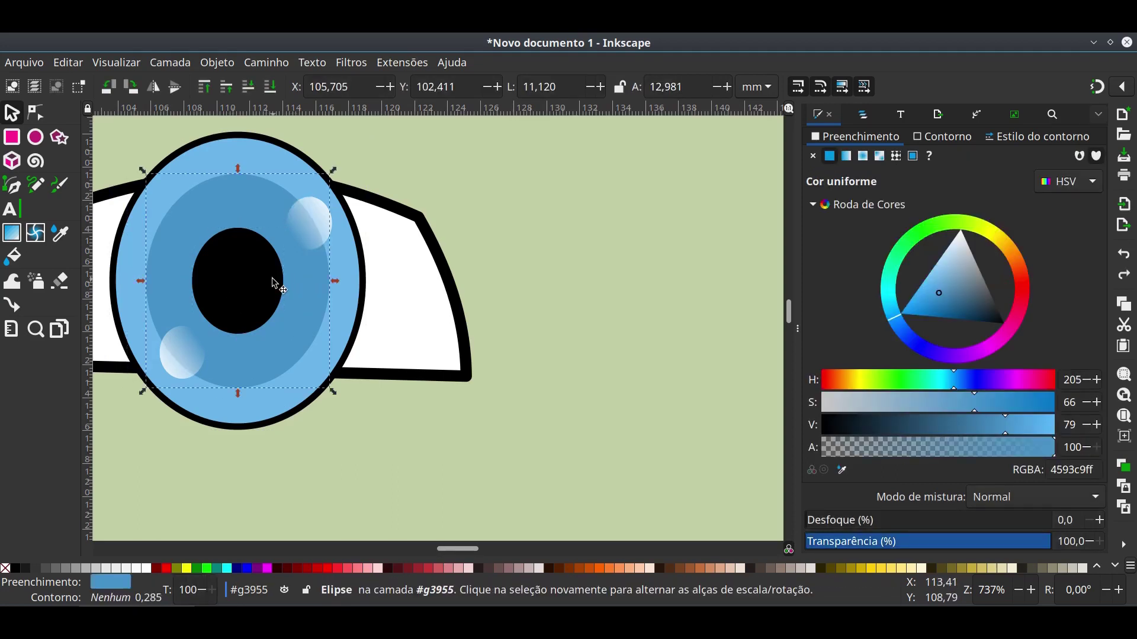
pyautogui.click(276, 282)
pyautogui.moveTo(293, 285); pyautogui.dragTo(264, 284)
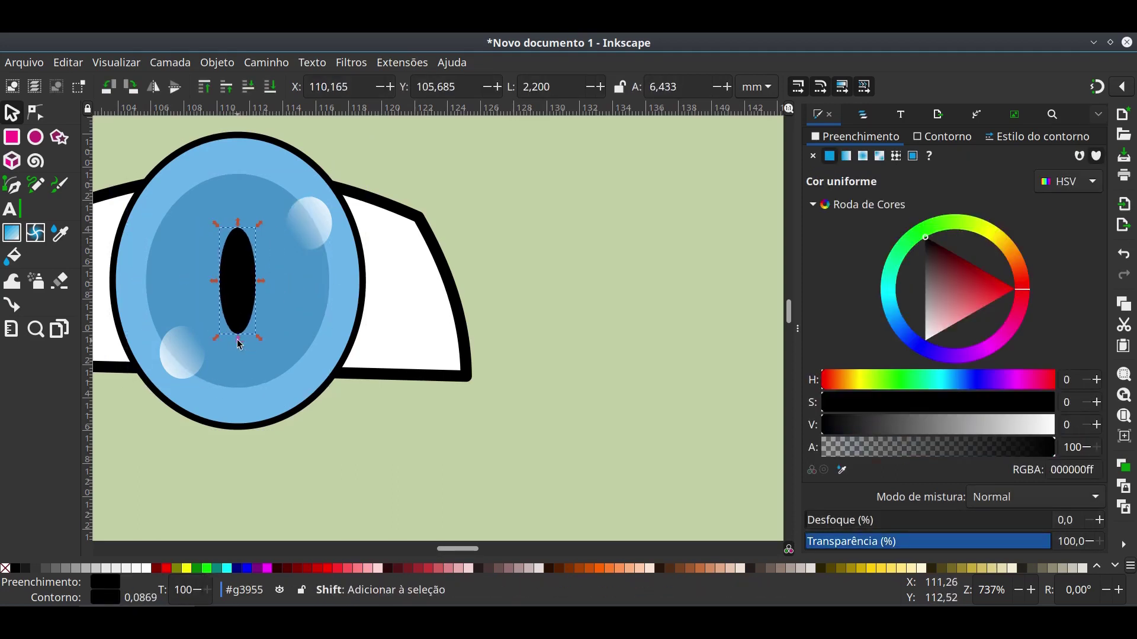
pyautogui.moveTo(238, 339); pyautogui.dragTo(238, 393)
pyautogui.moveTo(267, 285); pyautogui.dragTo(287, 285)
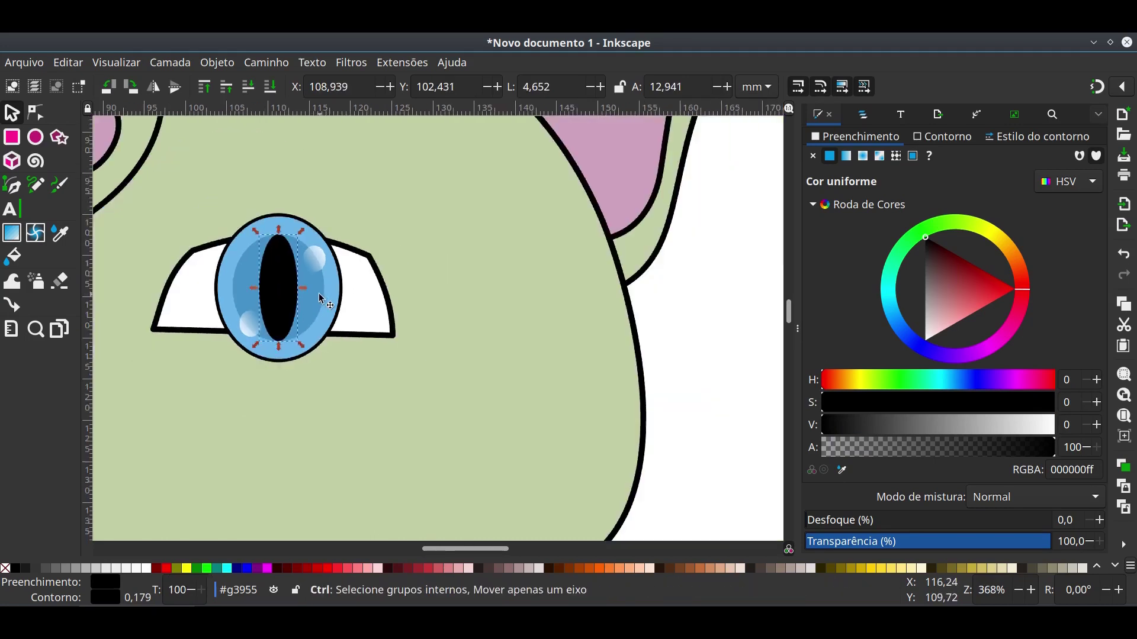
# Duplicate the iris group and move the copy onto the right eye.
pyautogui.click(322, 296)
pyautogui.click(445, 322)
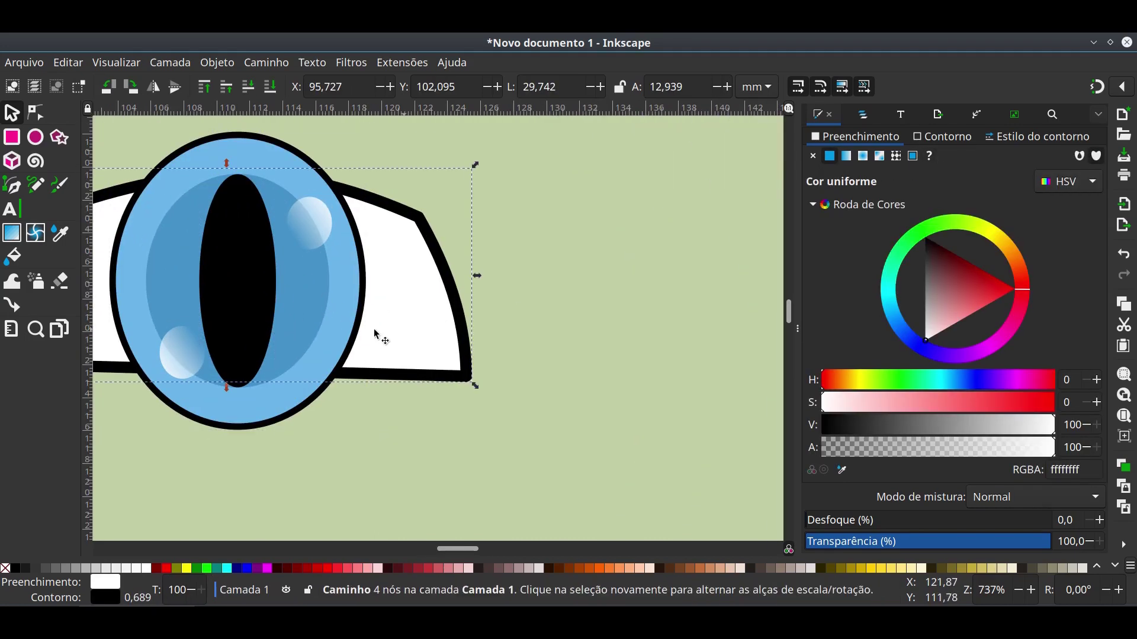
pyautogui.click(326, 321)
pyautogui.hotkey('ctrl', 'd')
pyautogui.moveTo(327, 321)
pyautogui.mouseDown()
pyautogui.moveTo(418, 317)
pyautogui.moveTo(595, 382)
pyautogui.mouseUp()
pyautogui.scroll(-3, 594, 383)
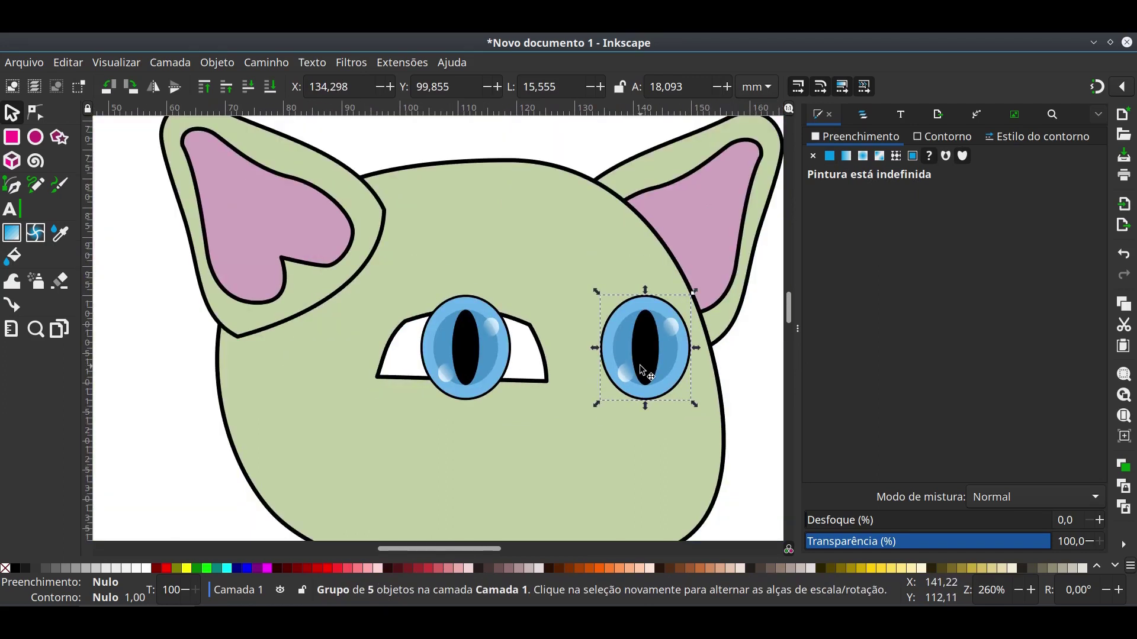
pyautogui.click(523, 385)
# Fill the head yellow and paste that yellow onto both ears' outer shapes.
pyautogui.moveTo(971, 223)
pyautogui.mouseDown()
pyautogui.moveTo(1000, 236)
pyautogui.moveTo(990, 257)
pyautogui.mouseUp()
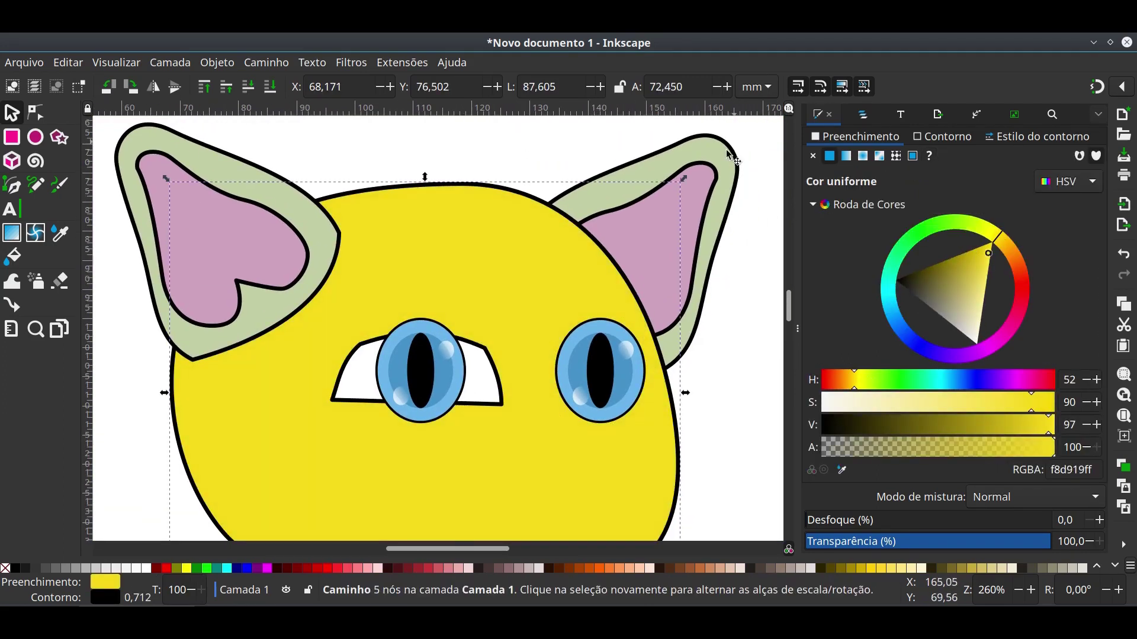
pyautogui.press('Escape')
pyautogui.click(730, 170)
pyautogui.hotkey('ctrl', 'shift', 'v')
pyautogui.click(216, 173)
pyautogui.press('Escape')
pyautogui.doubleClick(214, 171)
pyautogui.hotkey('ctrl', 'shift', 'v')
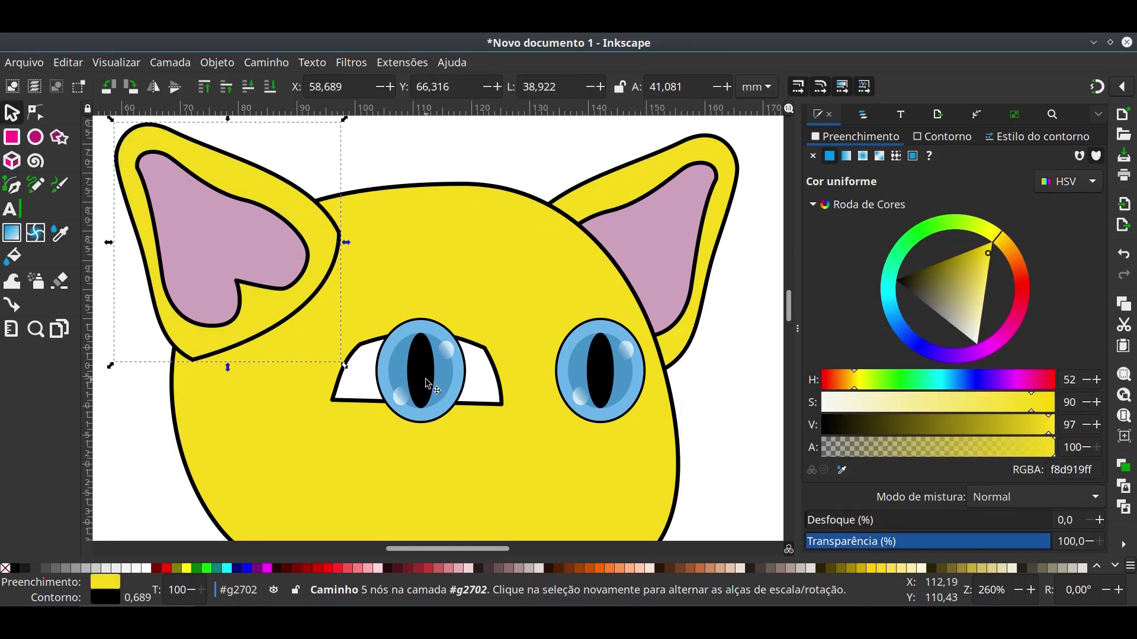
# Reshape the top curve of the left eye white and nudge the left iris left.
pyautogui.click(429, 383)
pyautogui.keyDown('ctrl'); pyautogui.click(491, 381); pyautogui.keyUp('ctrl')
pyautogui.doubleClick(488, 374)
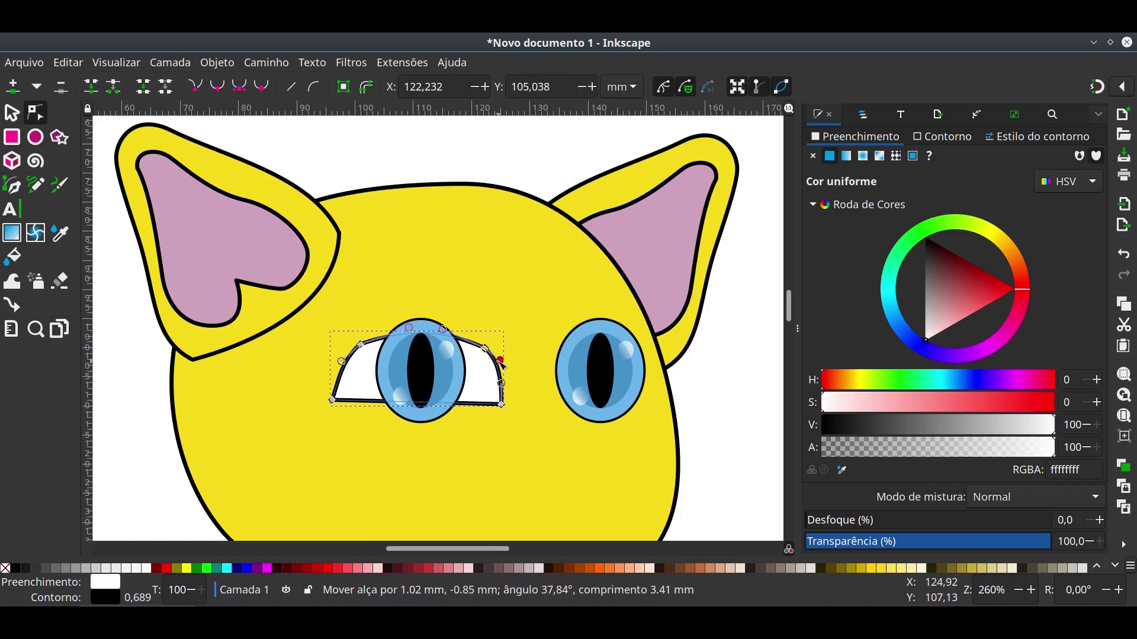
pyautogui.moveTo(485, 349); pyautogui.dragTo(471, 335)
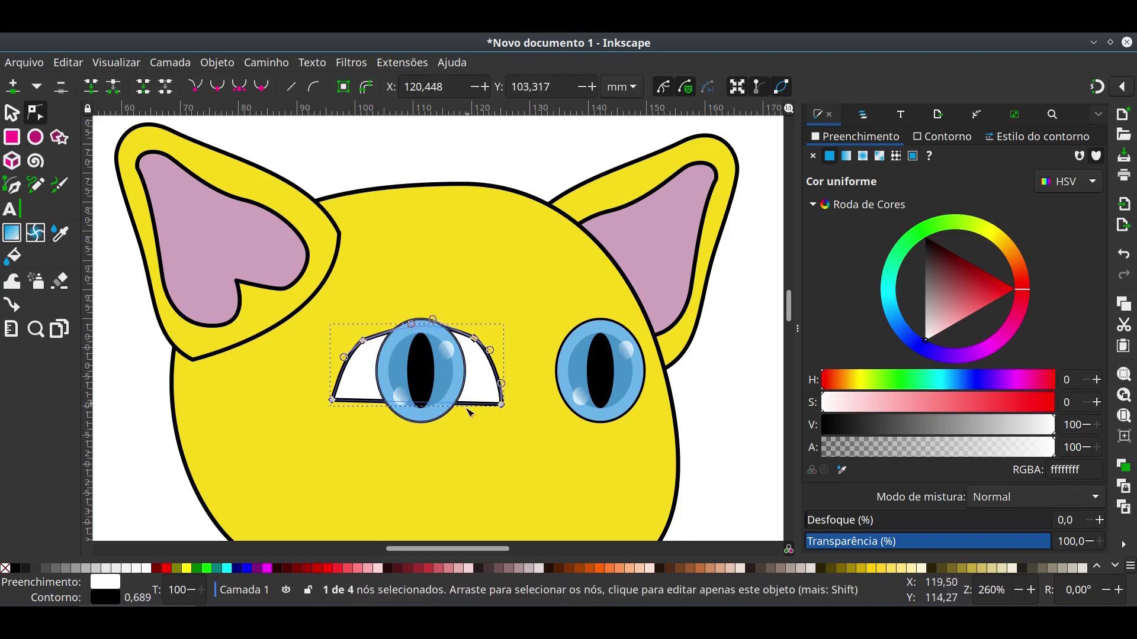
pyautogui.press('s')
pyautogui.moveTo(422, 366); pyautogui.dragTo(412, 363)
# Duplicate the left eye white onto the right eye, and raise, move and narrow the right iris.
pyautogui.click(481, 379)
pyautogui.hotkey('ctrl', 'd')
pyautogui.moveTo(483, 376)
pyautogui.mouseDown()
pyautogui.moveTo(688, 373)
pyautogui.moveTo(668, 368)
pyautogui.mouseUp()
pyautogui.click(613, 419)
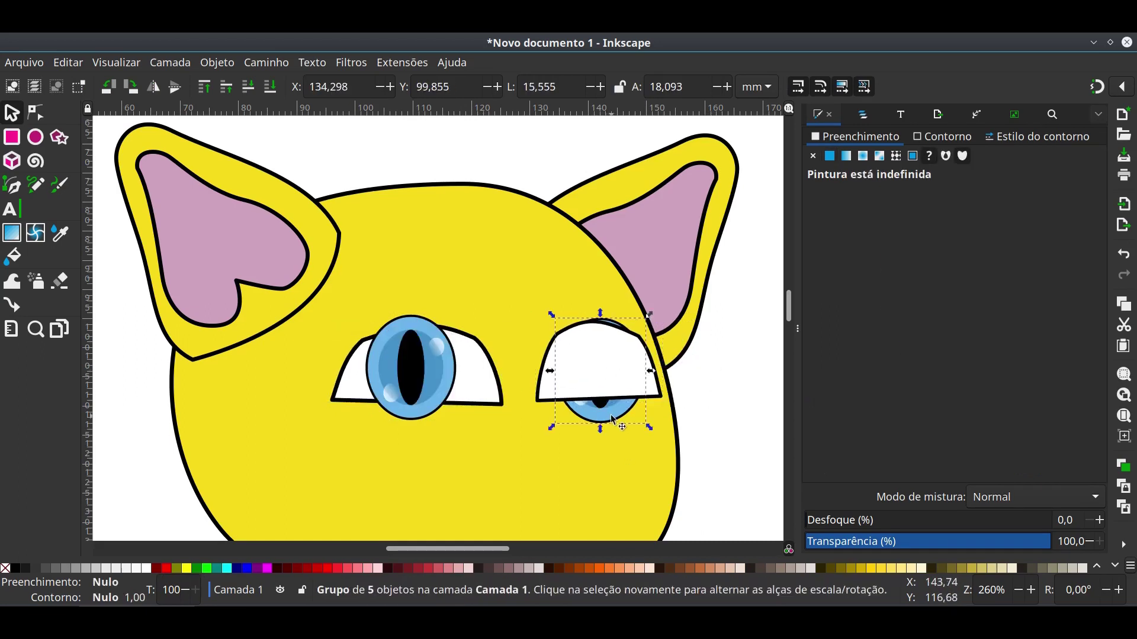
pyautogui.press('Home')
pyautogui.moveTo(608, 390); pyautogui.dragTo(611, 380)
pyautogui.moveTo(560, 312); pyautogui.dragTo(571, 315)
pyautogui.click(550, 382)
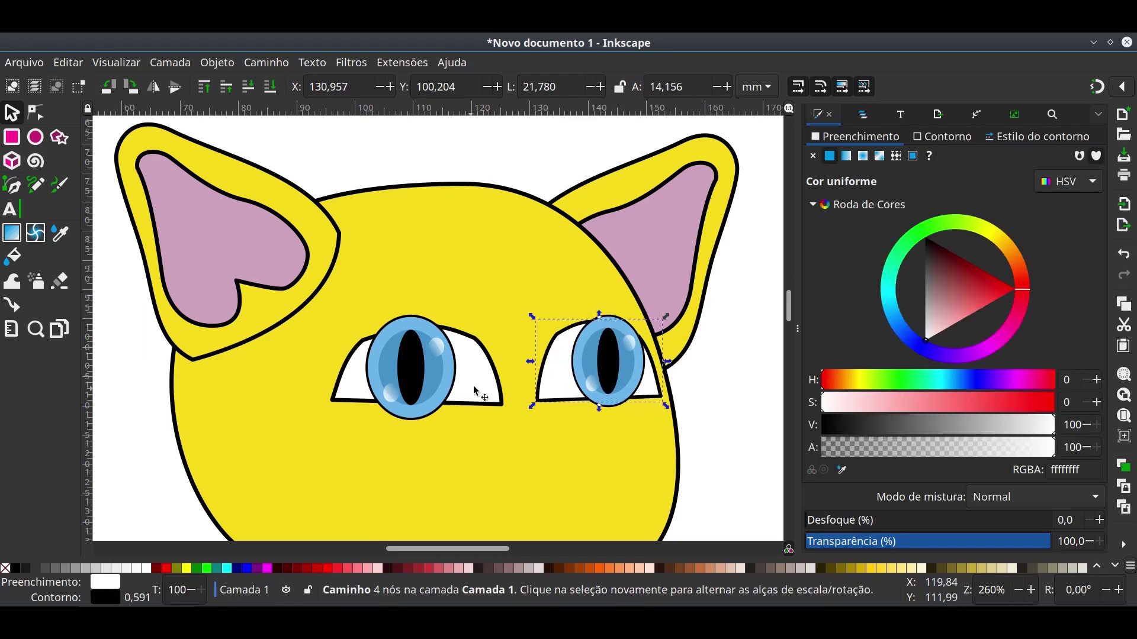
# Shift the left eye white and both irises left to line them up.
pyautogui.moveTo(404, 374)
pyautogui.mouseDown()
pyautogui.moveTo(375, 375)
pyautogui.moveTo(389, 384)
pyautogui.mouseUp()
pyautogui.click(411, 381)
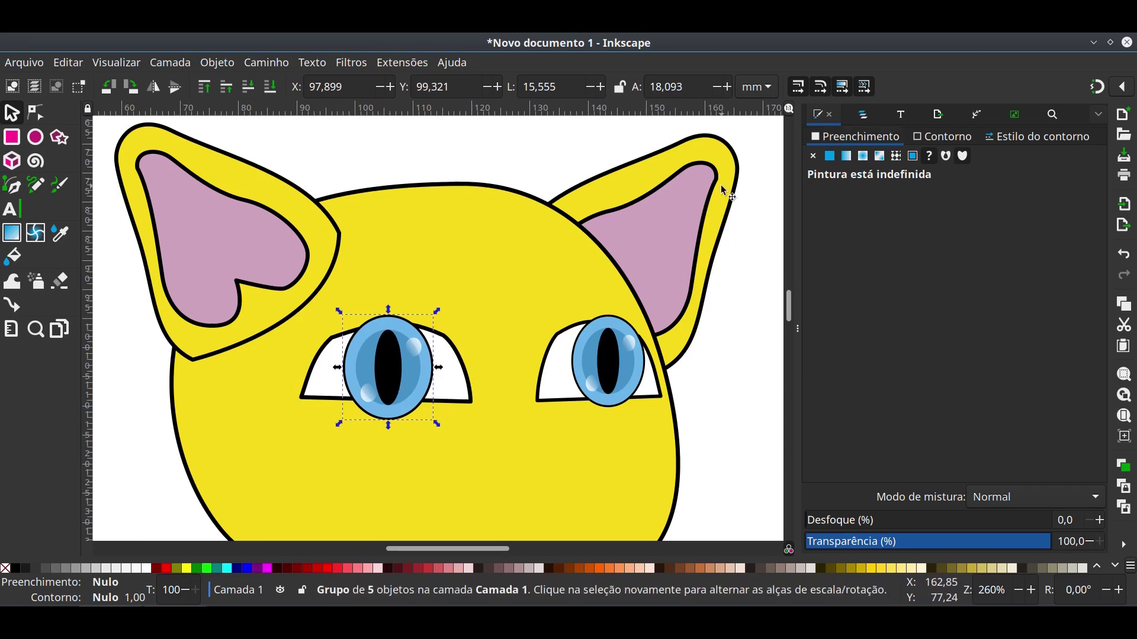
pyautogui.click(460, 385)
pyautogui.moveTo(400, 376); pyautogui.dragTo(378, 377)
pyautogui.click(610, 385)
pyautogui.moveTo(609, 385); pyautogui.dragTo(586, 385)
# Raise each eye white above its iris and apply it as a mask with Objeto > Máscara > Aplicar Máscara.
pyautogui.click(419, 387)
pyautogui.press('Home')
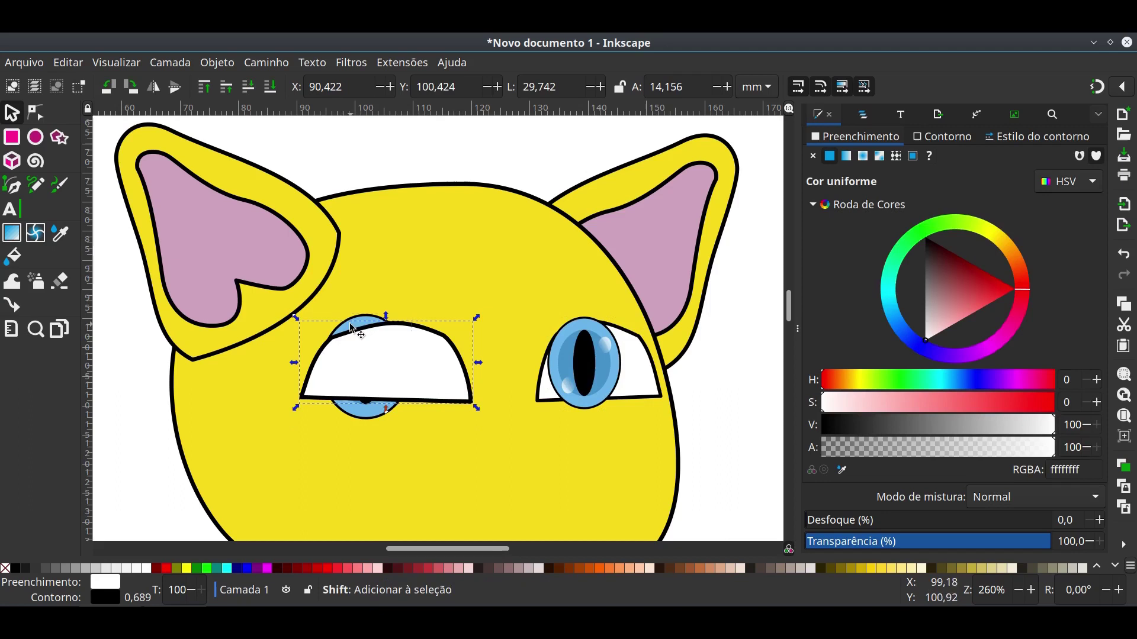
pyautogui.click(217, 62)
pyautogui.click(512, 287)
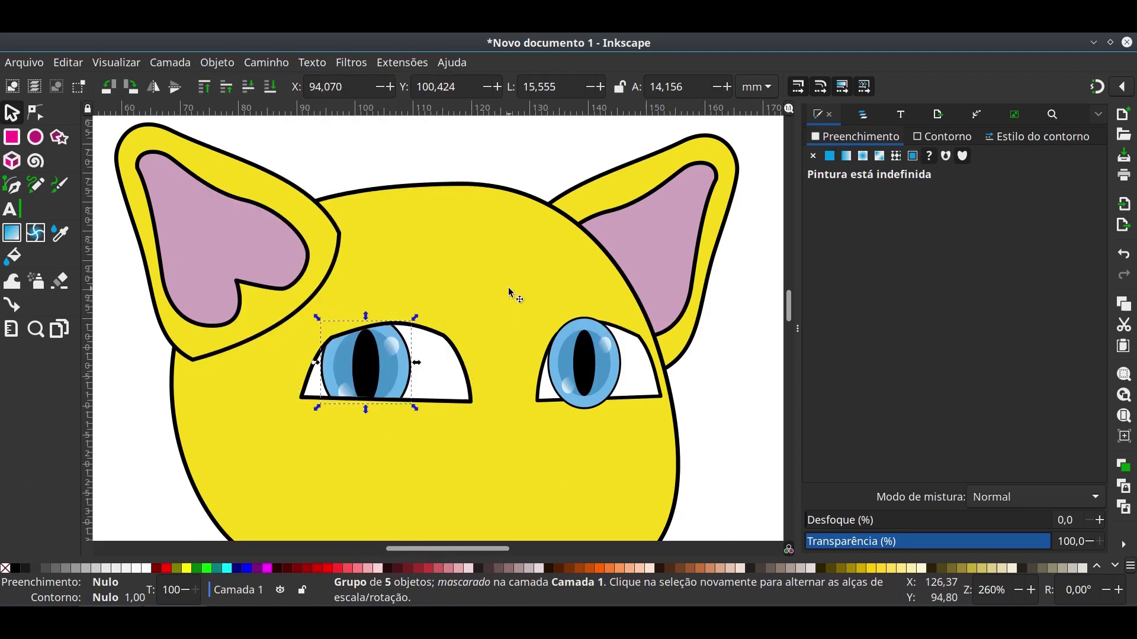
pyautogui.click(644, 370)
pyautogui.press('Home')
pyautogui.keyDown('shift'); pyautogui.click(585, 406); pyautogui.keyUp('shift')
pyautogui.click(217, 63)
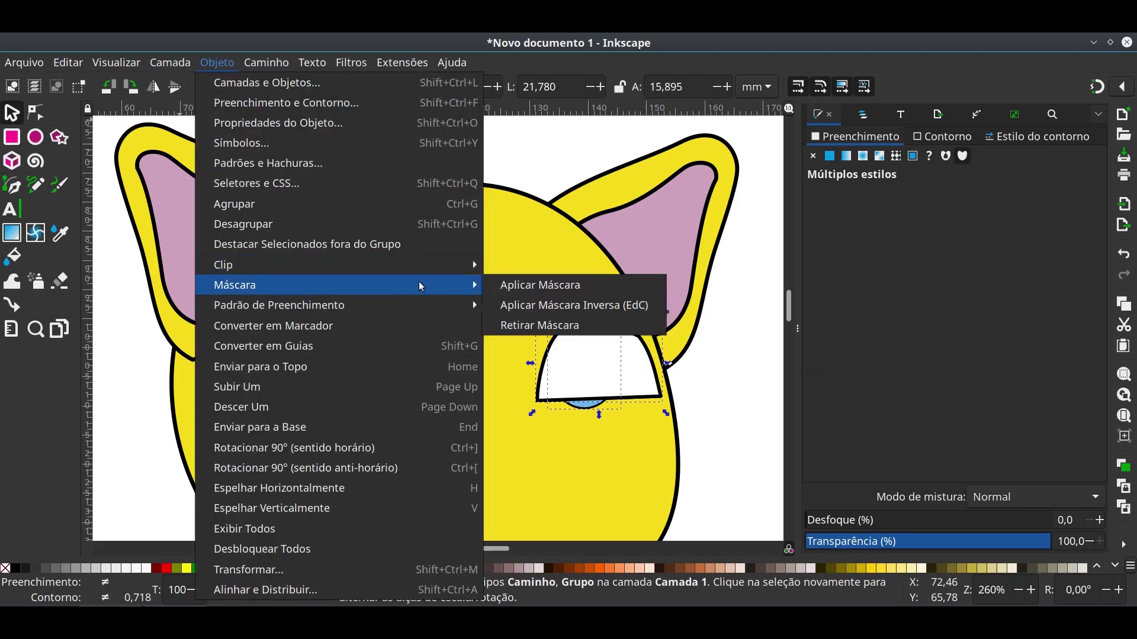
pyautogui.click(512, 285)
# Group the right eye with its outline, and group the left eye's objects.
pyautogui.scroll(-5, 716, 339)
pyautogui.hscroll(3, 716, 339)
pyautogui.press('b')
pyautogui.press('s')
pyautogui.keyDown('shift'); pyautogui.click(594, 314); pyautogui.keyUp('shift')
pyautogui.hotkey('ctrl', 'g')
pyautogui.click(355, 287)
pyautogui.hotkey('ctrl', 'g')
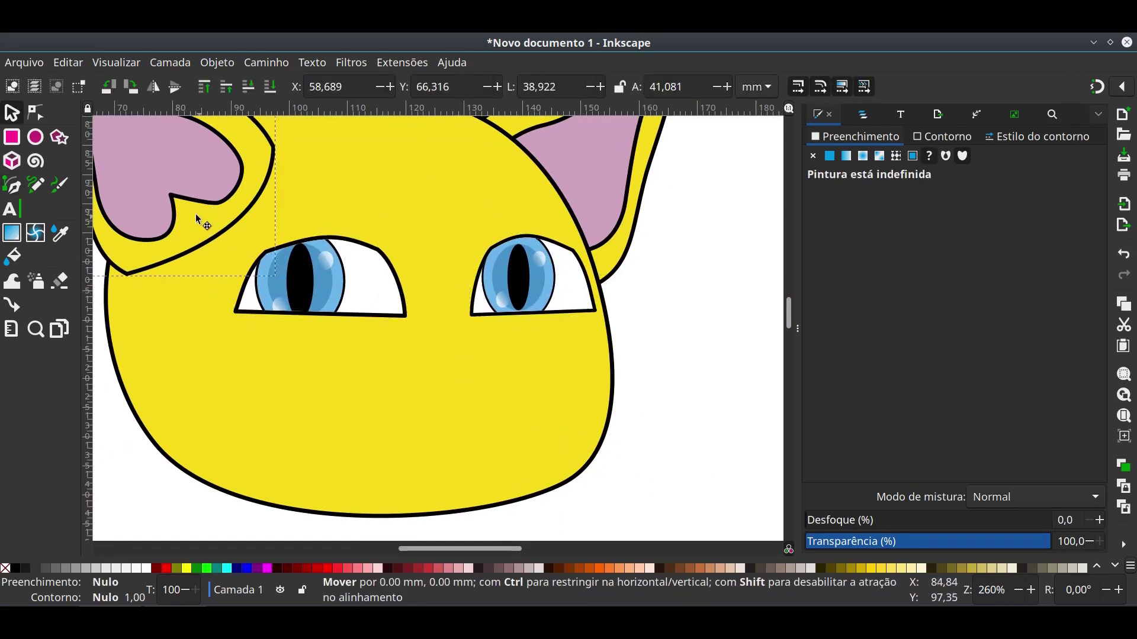
# Reposition the eye groups, moving the left slightly left and the right back right.
pyautogui.moveTo(213, 214); pyautogui.dragTo(198, 206)
pyautogui.moveTo(326, 286); pyautogui.dragTo(322, 287)
pyautogui.click(521, 279)
pyautogui.moveTo(532, 278); pyautogui.dragTo(563, 286)
# Draw a triangular nose below the eyes with an orange fill and black outline.
pyautogui.press('b')
pyautogui.click(442, 347)
pyautogui.click(518, 345)
pyautogui.click(488, 380)
pyautogui.click(442, 348)
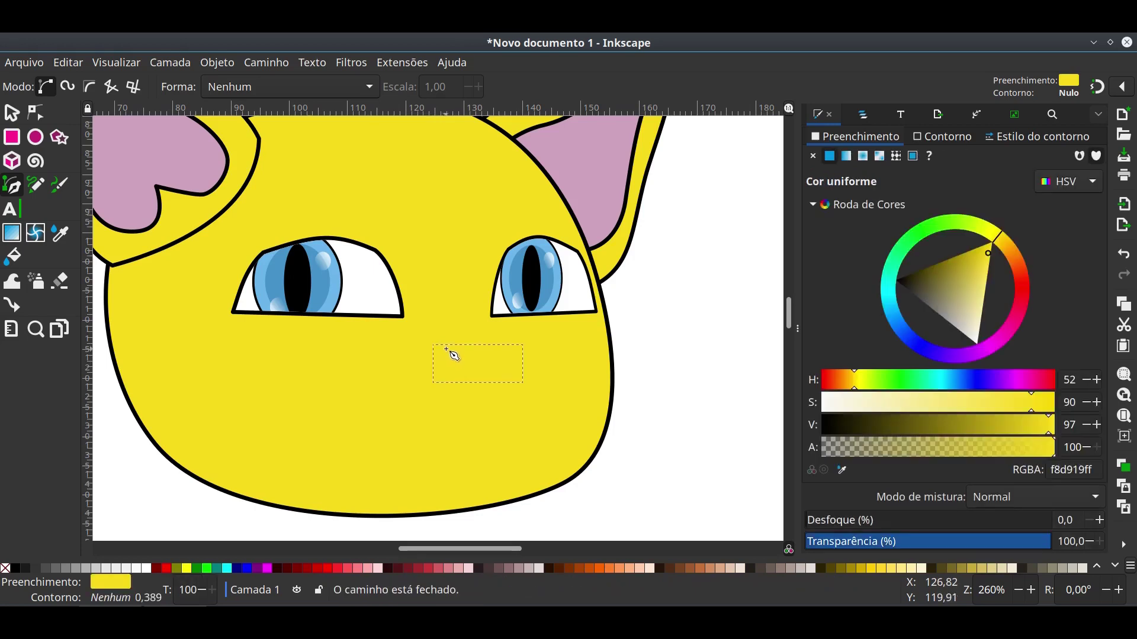
pyautogui.click(1006, 245)
pyautogui.click(941, 137)
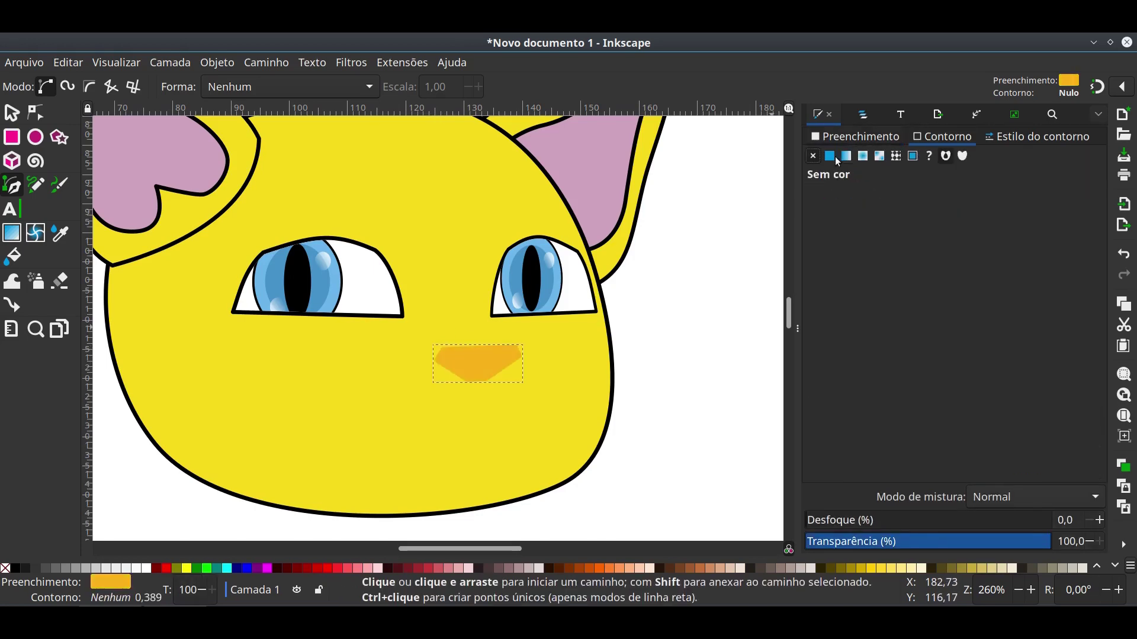
pyautogui.click(830, 156)
pyautogui.click(855, 136)
pyautogui.click(1011, 250)
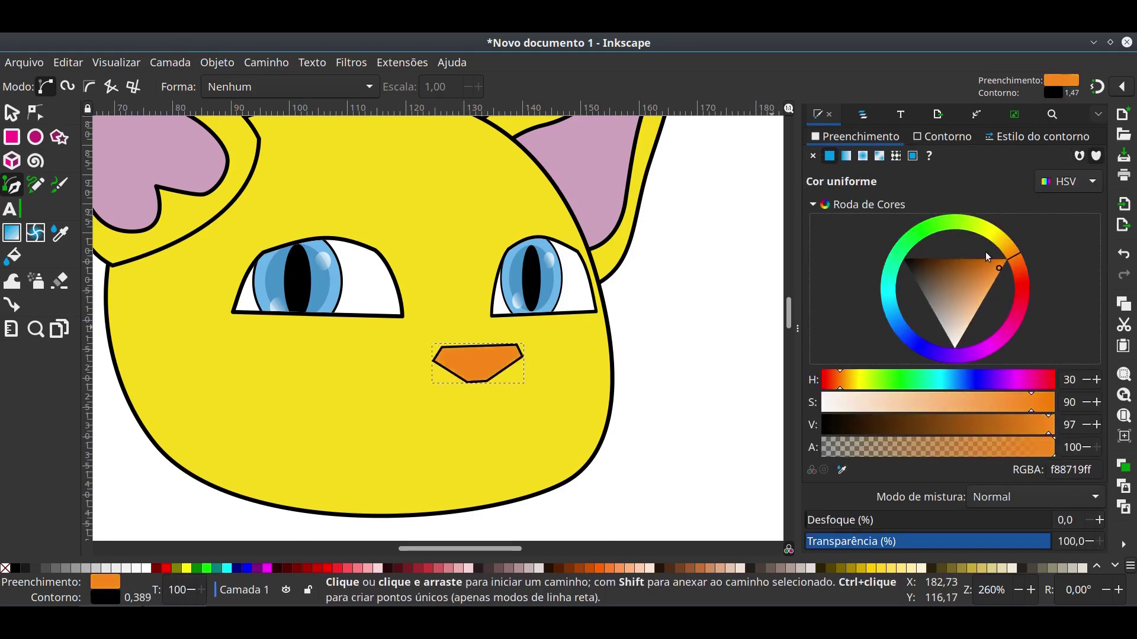
# Stretch the nose's right side outward and zoom in close on the nose.
pyautogui.press('n')
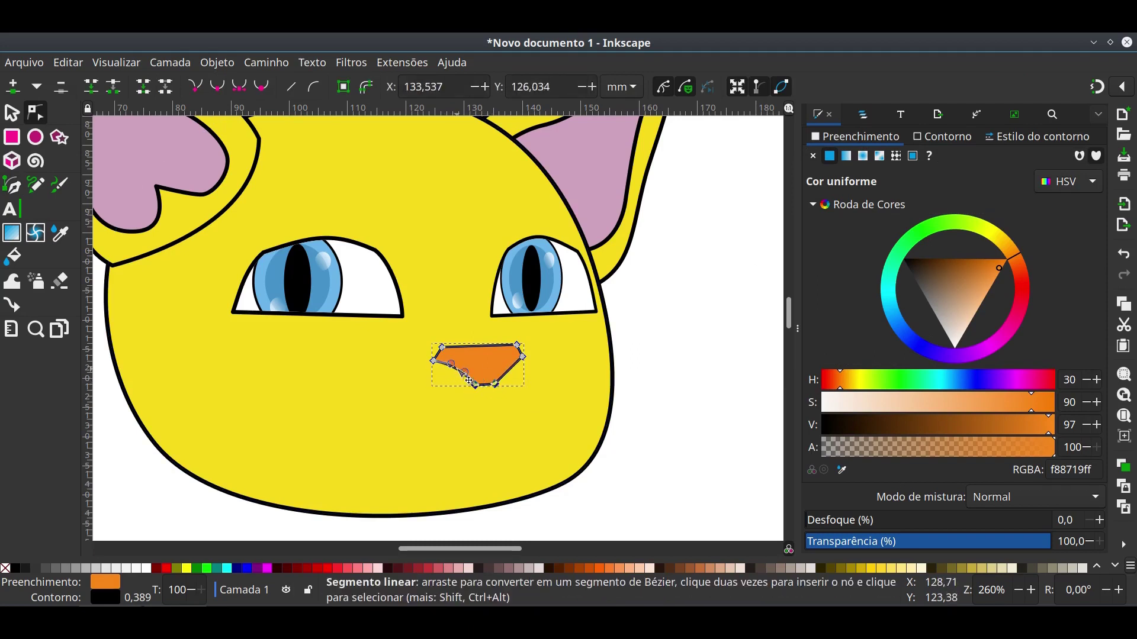
pyautogui.moveTo(529, 365); pyautogui.dragTo(512, 350)
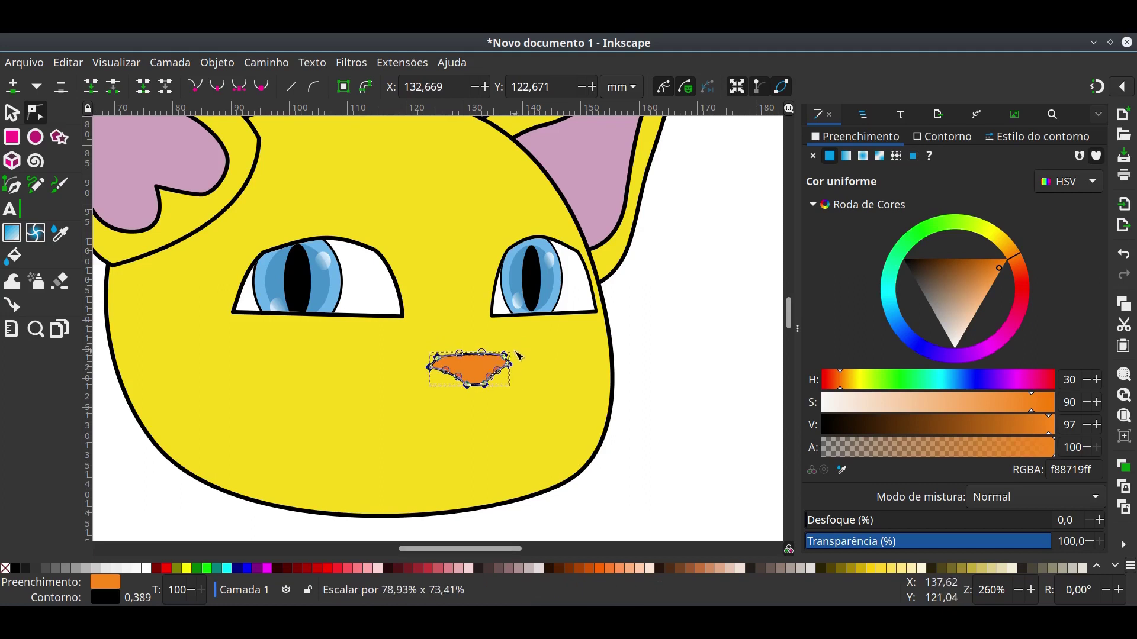
pyautogui.click(532, 387)
pyautogui.click(447, 370)
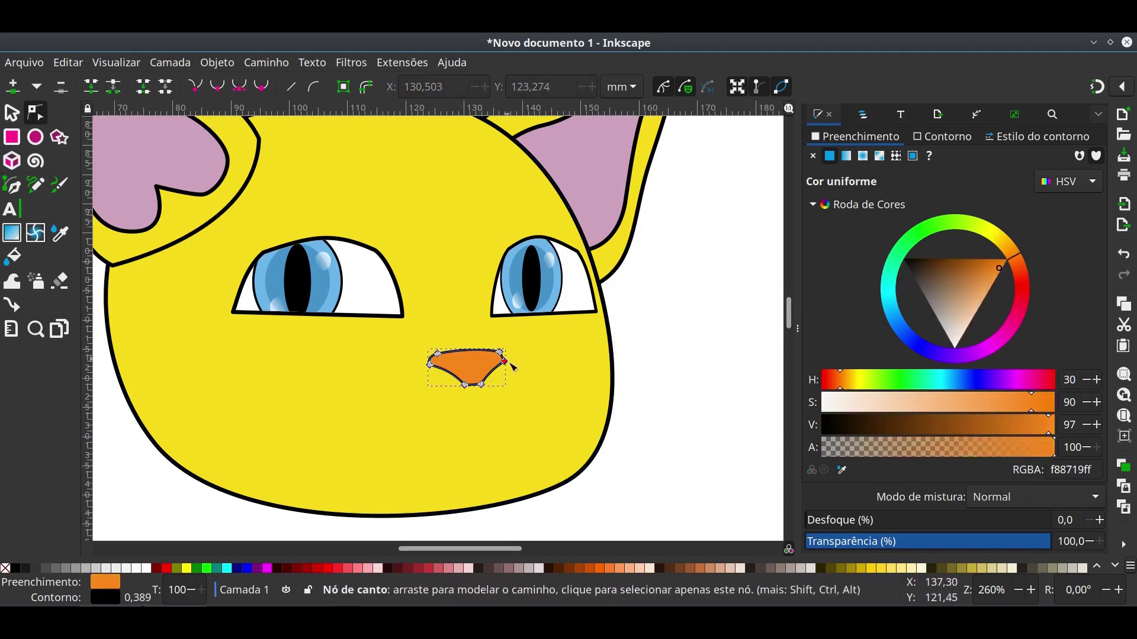
pyautogui.press('+')
pyautogui.press('+')
pyautogui.press('+')
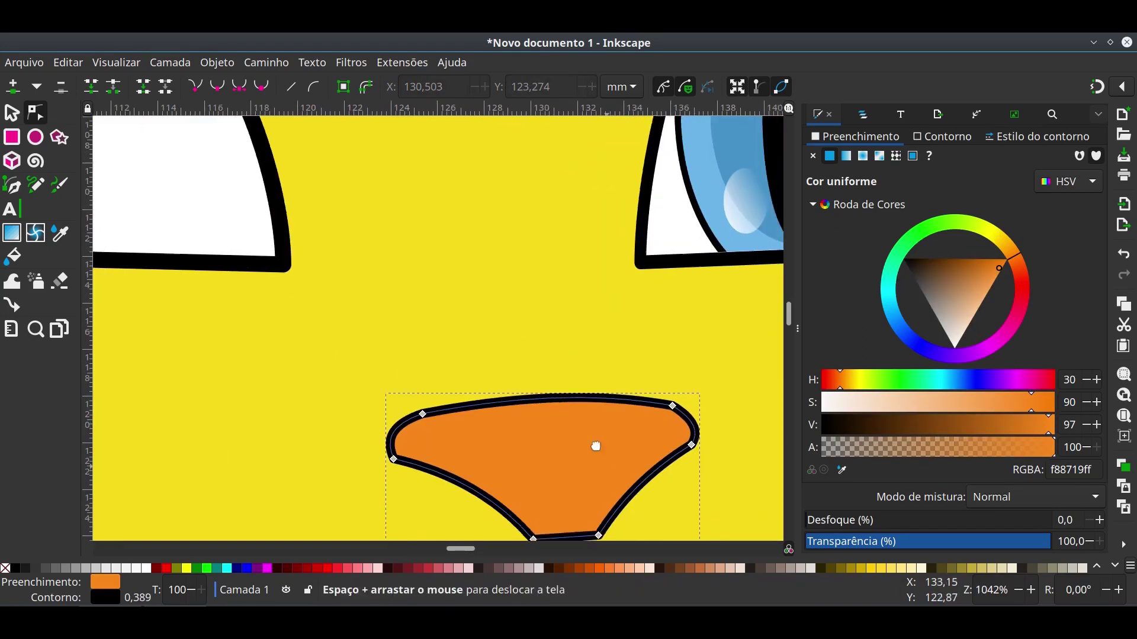
pyautogui.scroll(-5, 593, 447)
pyautogui.hscroll(2, 593, 447)
# Curve the nose's sides and top edge into a rounded triangle.
pyautogui.click(375, 374)
pyautogui.moveTo(464, 394); pyautogui.dragTo(447, 363)
pyautogui.moveTo(659, 325); pyautogui.dragTo(734, 213)
pyautogui.hotkey('ctrl', 'z')
pyautogui.doubleClick(657, 354)
pyautogui.moveTo(583, 318); pyautogui.dragTo(586, 331)
# Begin a freeform curved left cheek outline starting at the nose.
pyautogui.scroll(-3, 586, 350)
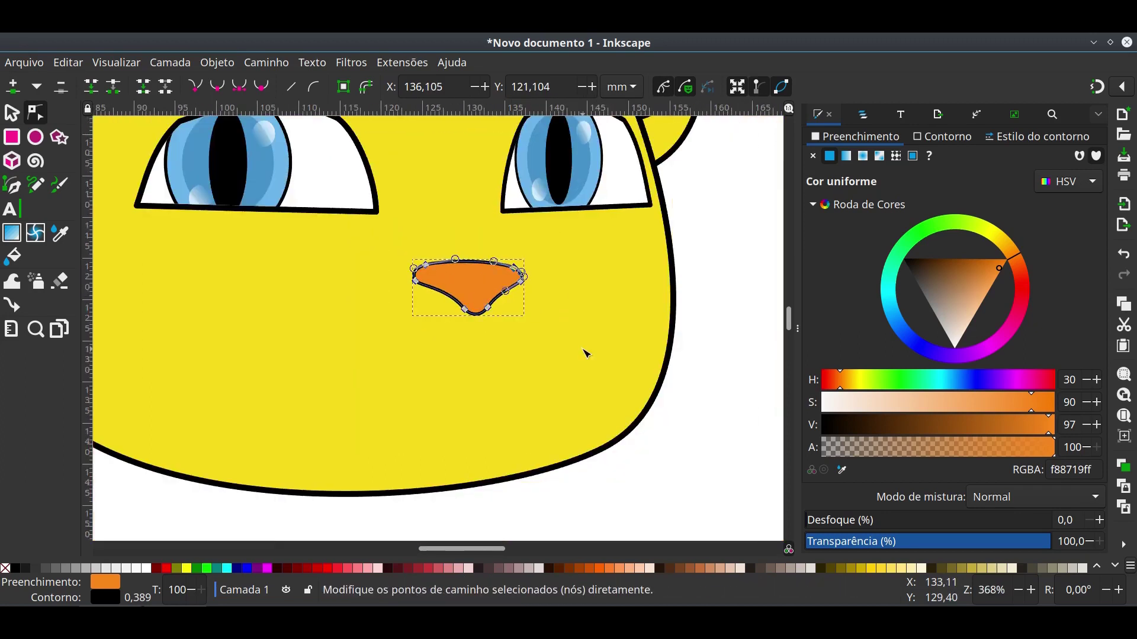
pyautogui.press('b')
pyautogui.moveTo(472, 292); pyautogui.dragTo(475, 319)
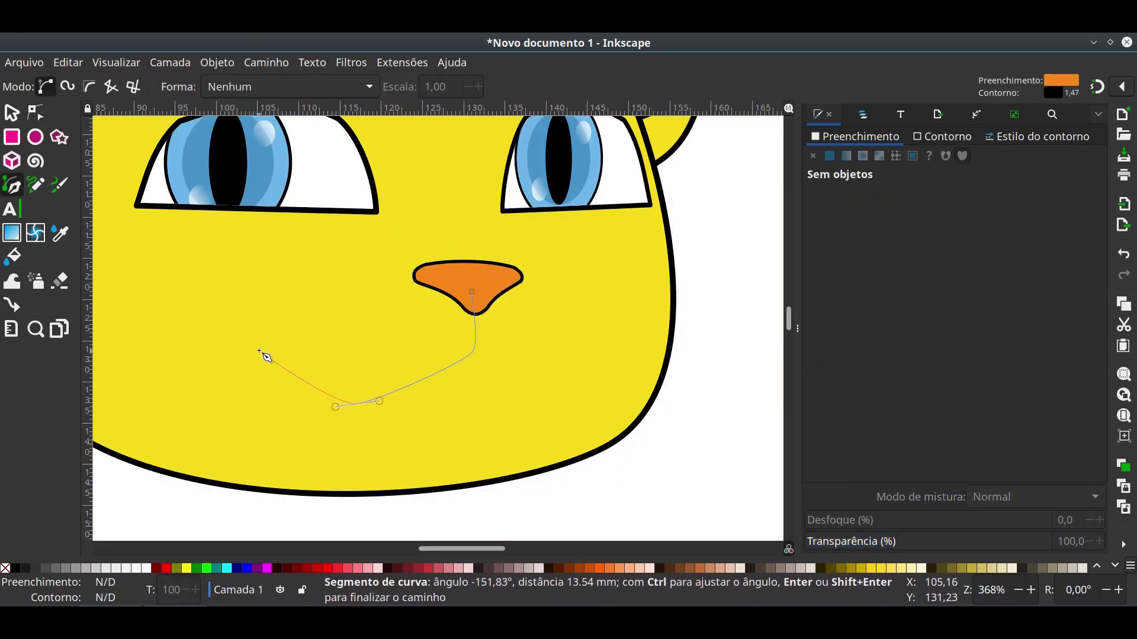
# Close the left cheek, fill it yellow behind the nose, and place a mirrored copy on the right.
pyautogui.click(472, 292)
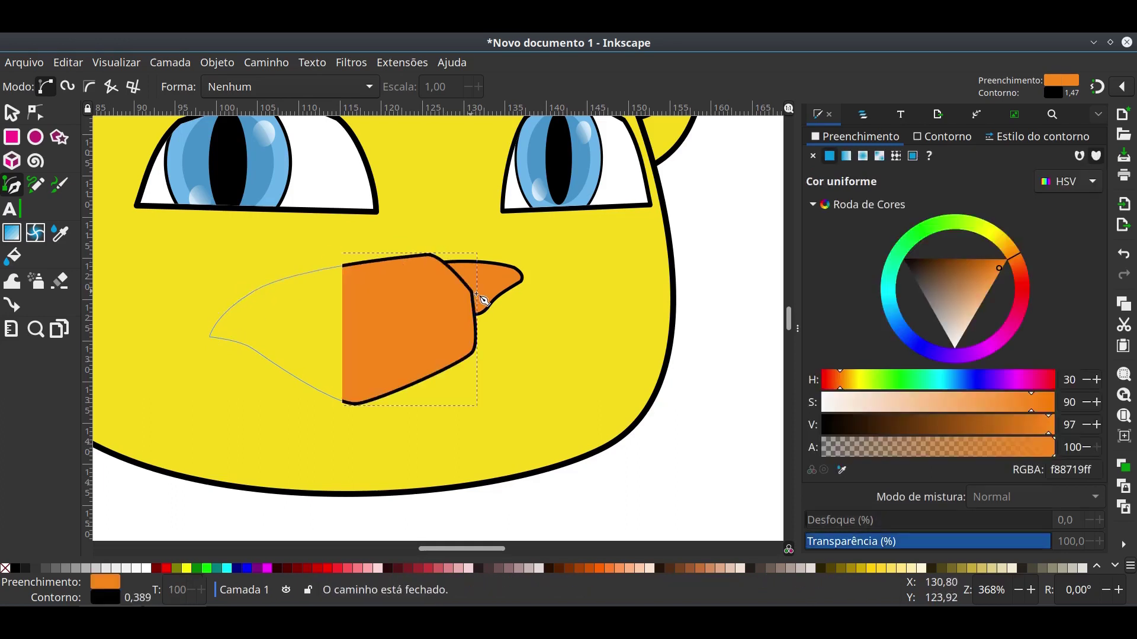
pyautogui.click(11, 112)
pyautogui.press('pagedown')
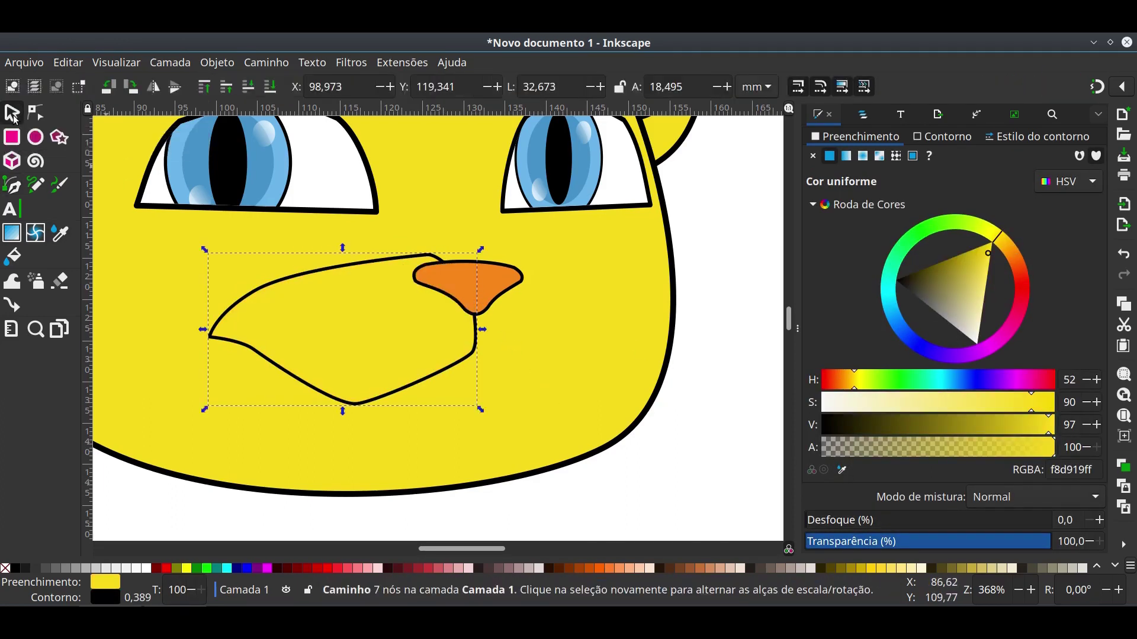
pyautogui.hotkey('ctrl', 'd')
pyautogui.press('h')
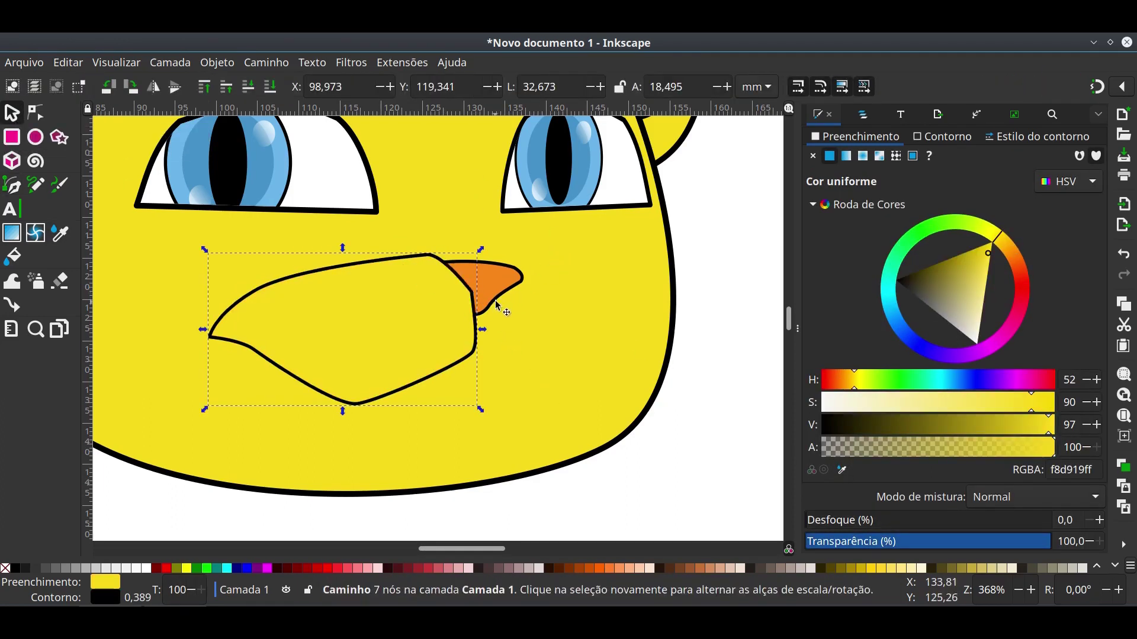
pyautogui.moveTo(361, 343); pyautogui.dragTo(622, 346)
pyautogui.press('pagedown')
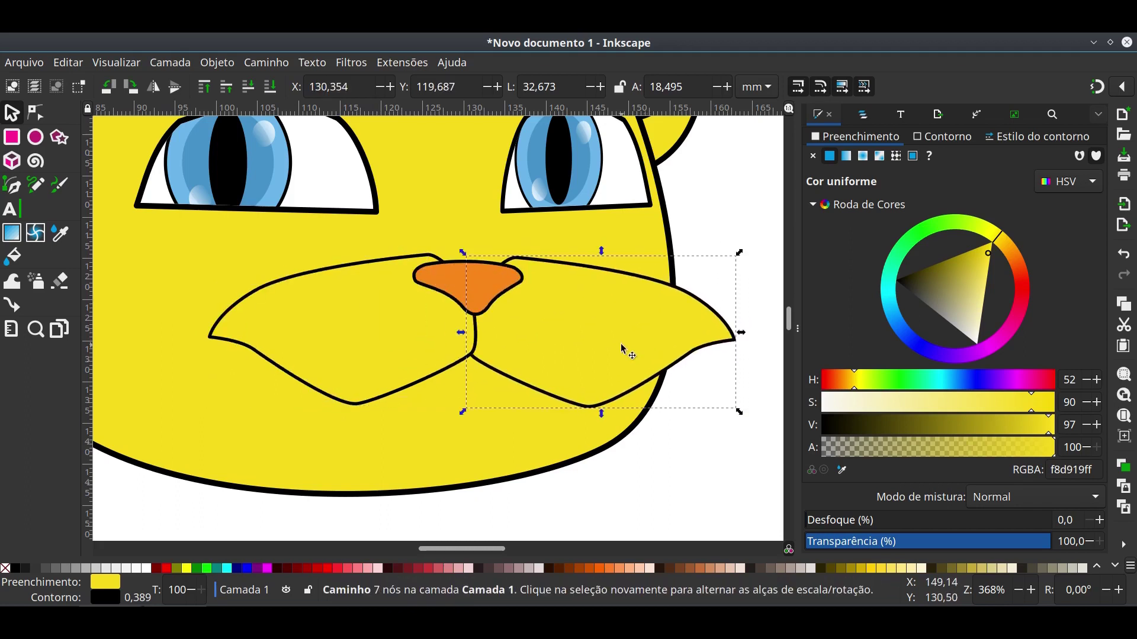
# Reshape the right cheek's nodes, pulling its tip inward and outer node down.
pyautogui.press('n')
pyautogui.click(701, 321)
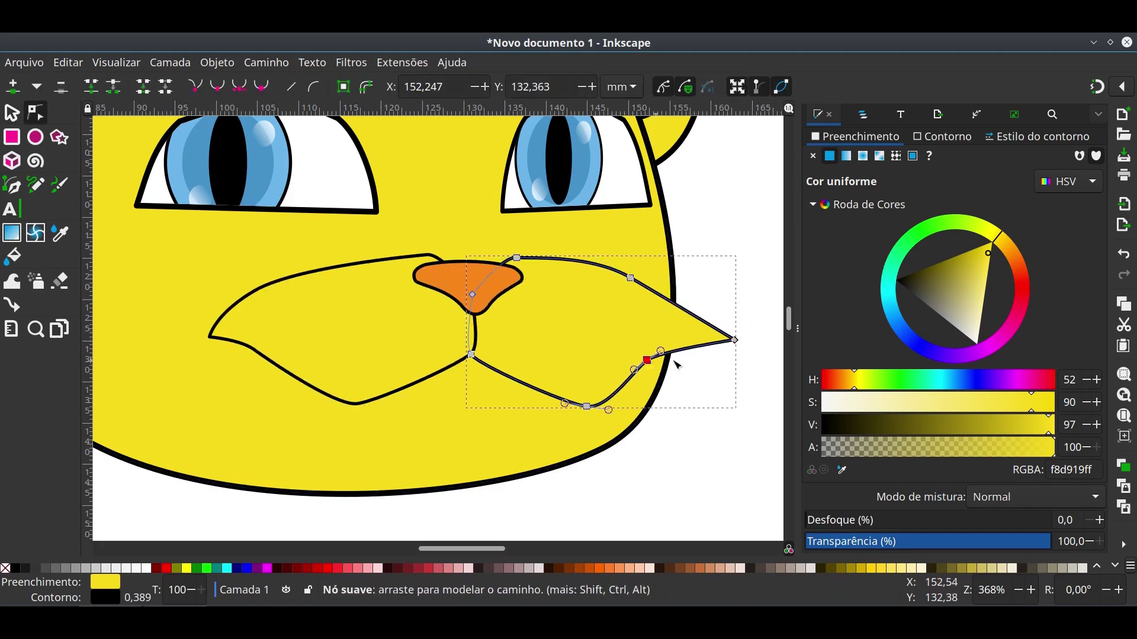
pyautogui.moveTo(673, 360); pyautogui.dragTo(606, 338)
pyautogui.moveTo(630, 277); pyautogui.dragTo(617, 272)
pyautogui.moveTo(648, 359); pyautogui.dragTo(629, 362)
pyautogui.moveTo(665, 323); pyautogui.dragTo(663, 349)
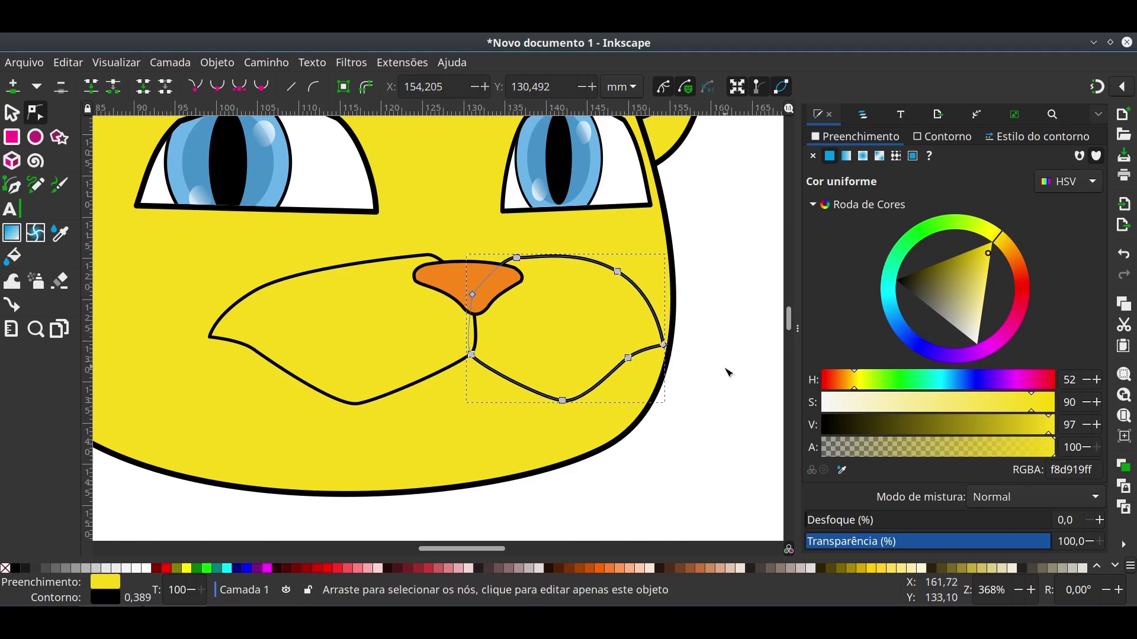
# Draw a rounded chin shape below the cheeks.
pyautogui.press('b')
pyautogui.click(340, 467)
pyautogui.moveTo(571, 494); pyautogui.dragTo(590, 481)
pyautogui.moveTo(592, 414); pyautogui.dragTo(584, 408)
pyautogui.moveTo(340, 468); pyautogui.dragTo(367, 524)
pyautogui.scroll(2, 415, 438)
pyautogui.hscroll(-3, 414, 438)
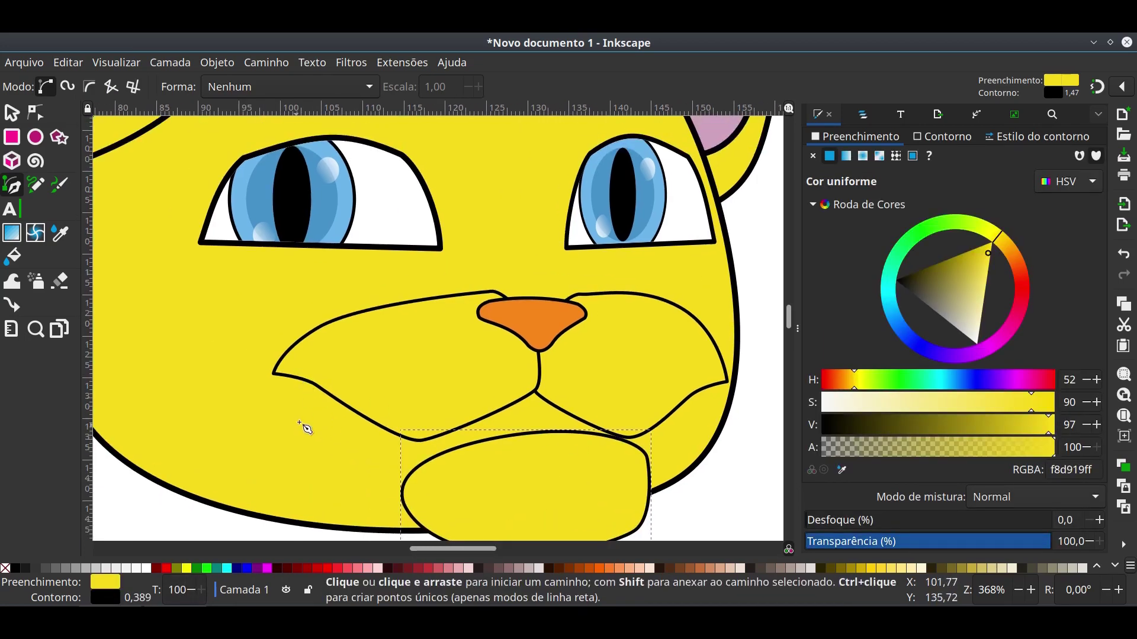
# Draw a closed mouth outline between the cheeks and chin.
pyautogui.moveTo(298, 417); pyautogui.dragTo(592, 374)
pyautogui.click(691, 421)
pyautogui.click(648, 463)
pyautogui.moveTo(297, 418); pyautogui.dragTo(324, 436)
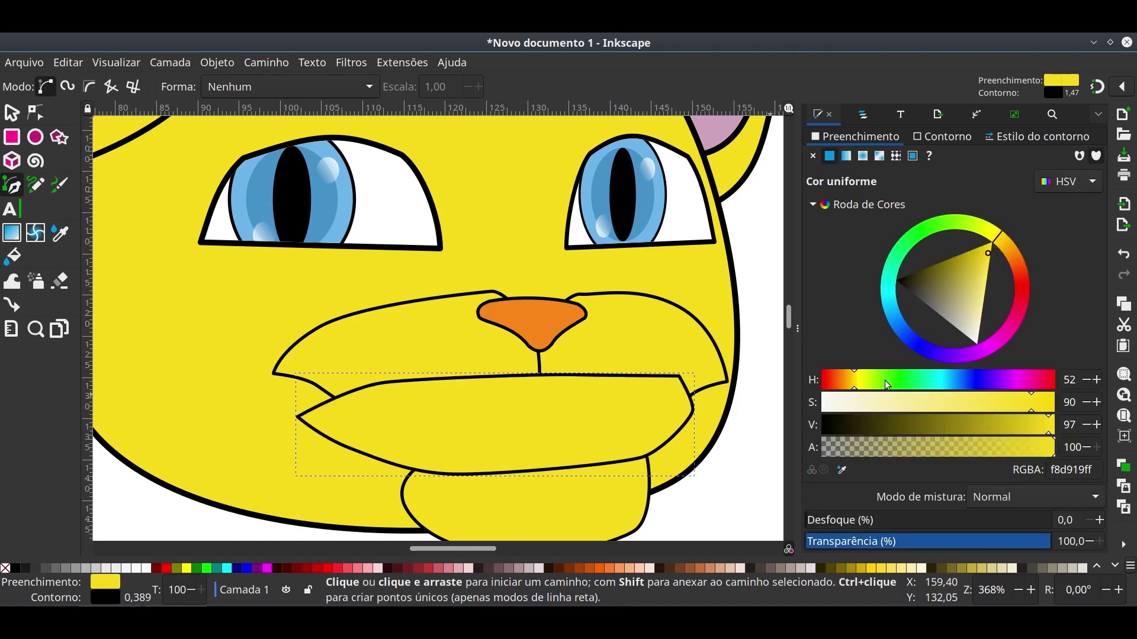
# Fill the mouth with a top-to-bottom linear gradient from dark red to pink.
pyautogui.moveTo(961, 270); pyautogui.dragTo(1014, 254)
pyautogui.click(846, 156)
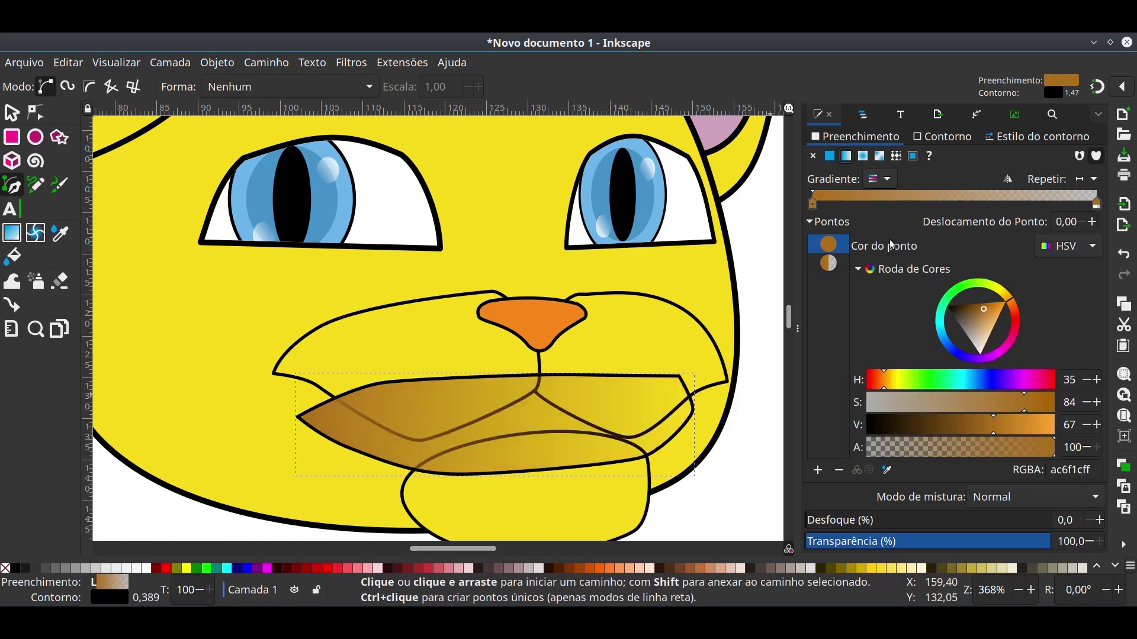
pyautogui.click(35, 112)
pyautogui.moveTo(1009, 299); pyautogui.dragTo(1016, 315)
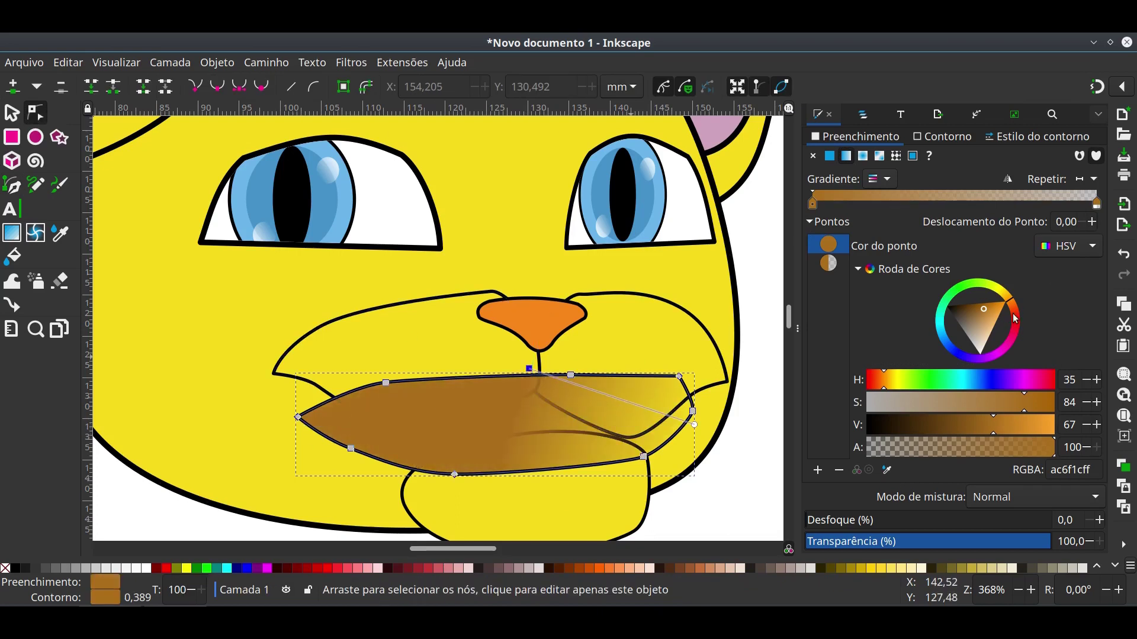
pyautogui.moveTo(694, 425); pyautogui.dragTo(547, 469)
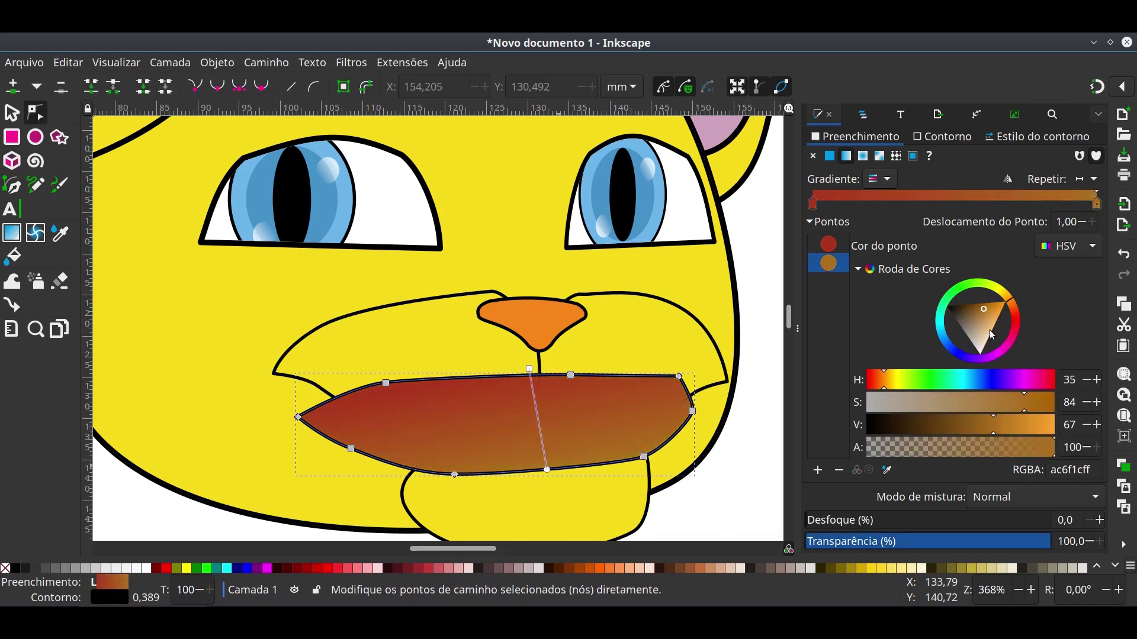
pyautogui.moveTo(1017, 311)
pyautogui.mouseDown()
pyautogui.moveTo(986, 330)
pyautogui.moveTo(1016, 323)
pyautogui.moveTo(981, 307)
pyautogui.mouseUp()
pyautogui.click(527, 367)
# Send the mouth behind the muzzle and chin, then pull its left corner up and left.
pyautogui.press('s')
pyautogui.press('pagedown')
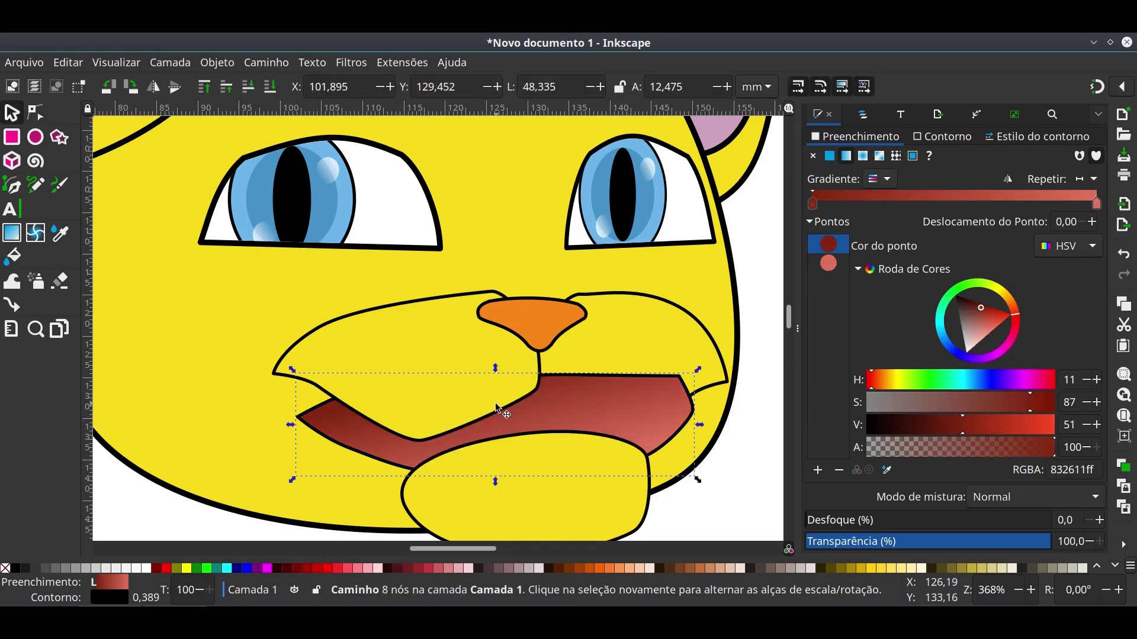
pyautogui.press('n')
pyautogui.moveTo(297, 417); pyautogui.dragTo(277, 374)
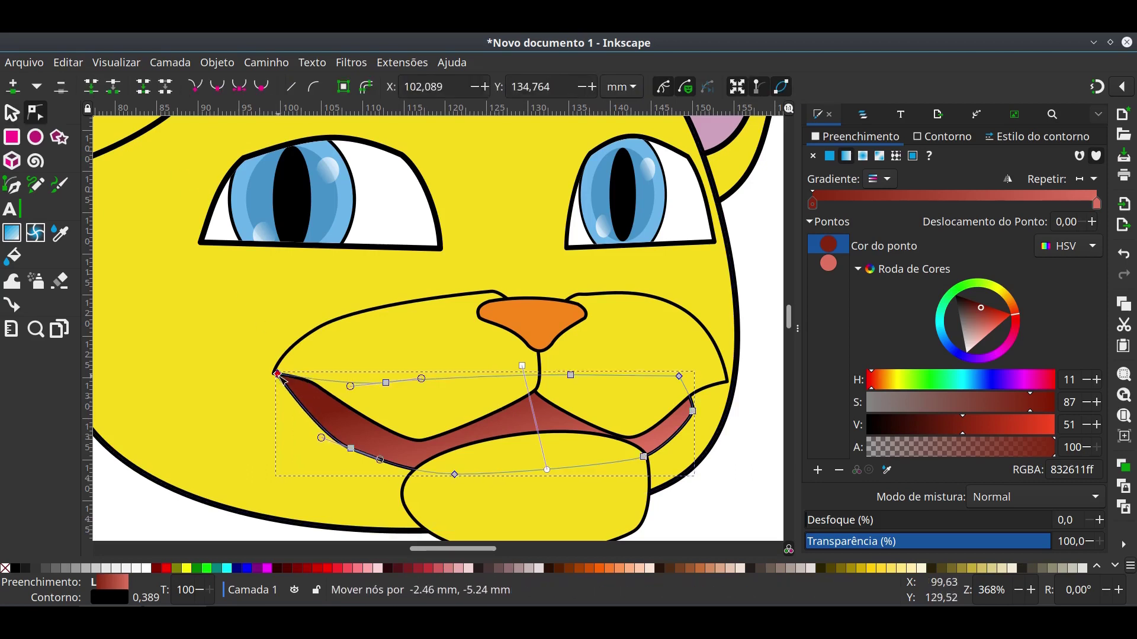
# Tuck the chin behind the mouth and drag its nodes into a broader lower jaw.
pyautogui.click(573, 516)
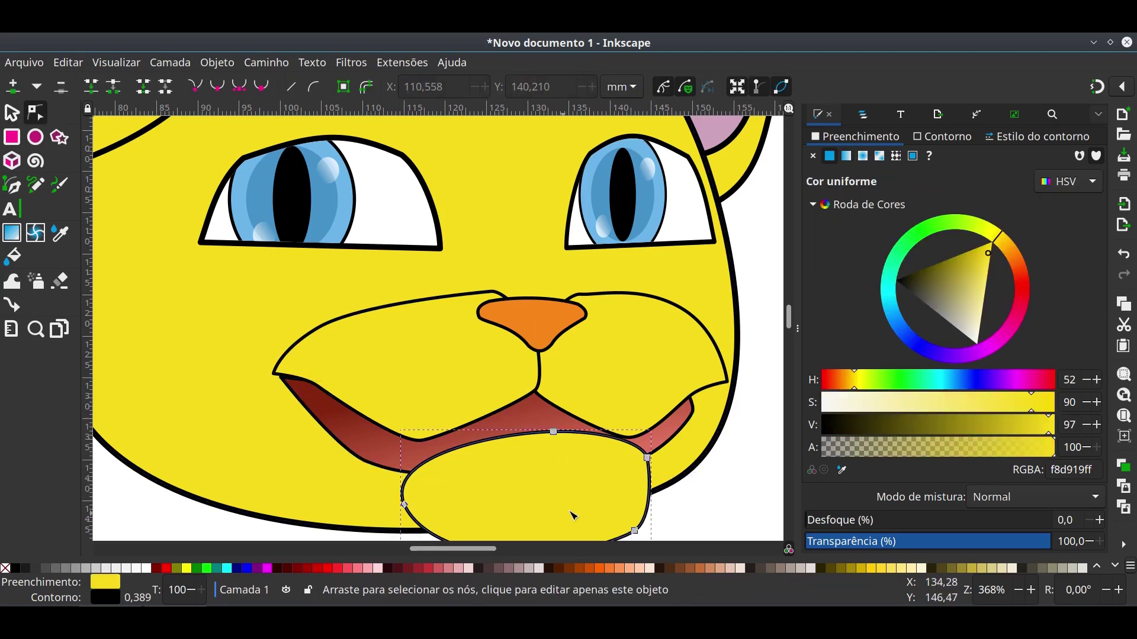
pyautogui.press('s')
pyautogui.press('pagedown')
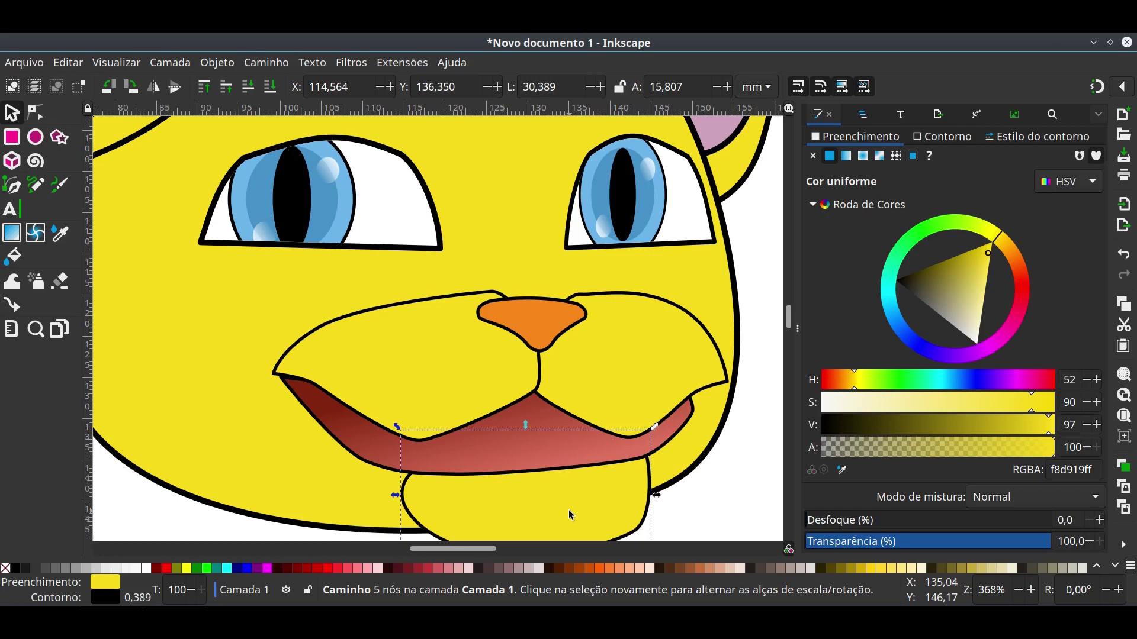
pyautogui.press('n')
pyautogui.moveTo(402, 495)
pyautogui.mouseDown()
pyautogui.moveTo(333, 487)
pyautogui.moveTo(381, 366)
pyautogui.mouseUp()
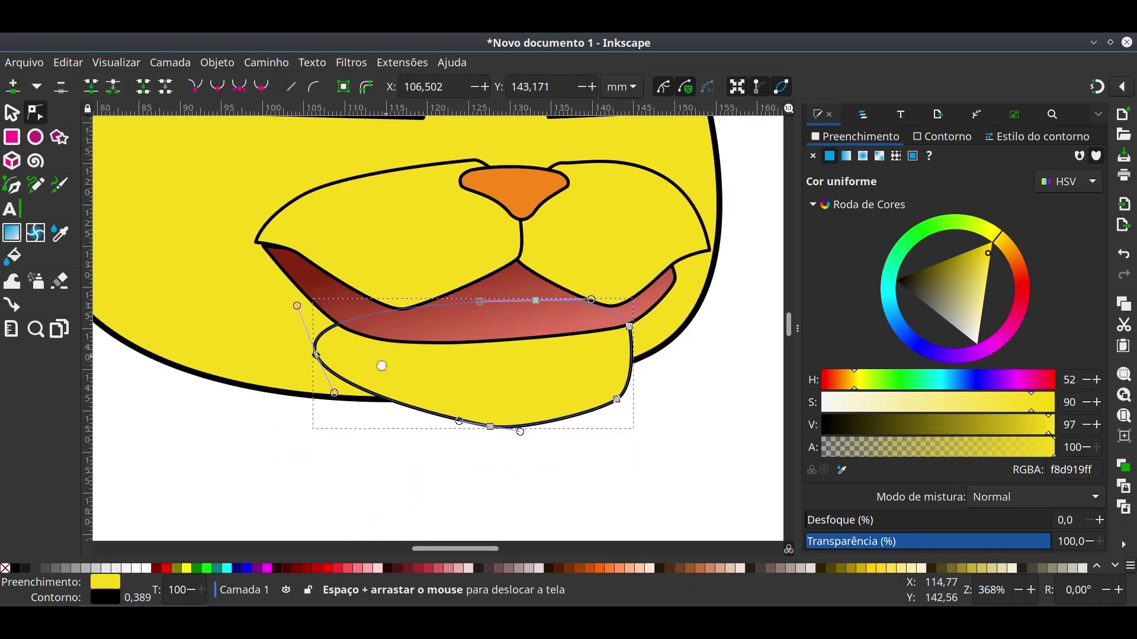
pyautogui.moveTo(629, 326); pyautogui.dragTo(668, 287)
pyautogui.moveTo(618, 400); pyautogui.dragTo(644, 425)
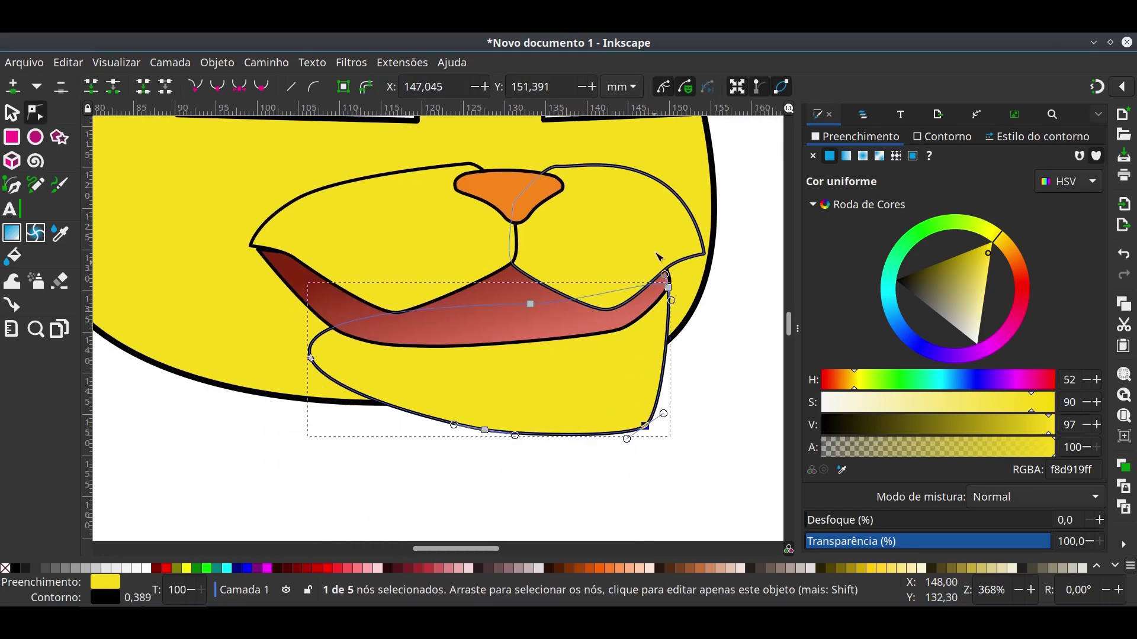
pyautogui.moveTo(485, 430); pyautogui.dragTo(427, 444)
# Select the chin, mouth, muzzle and nose and scale them down together.
pyautogui.press('-')
pyautogui.press('-')
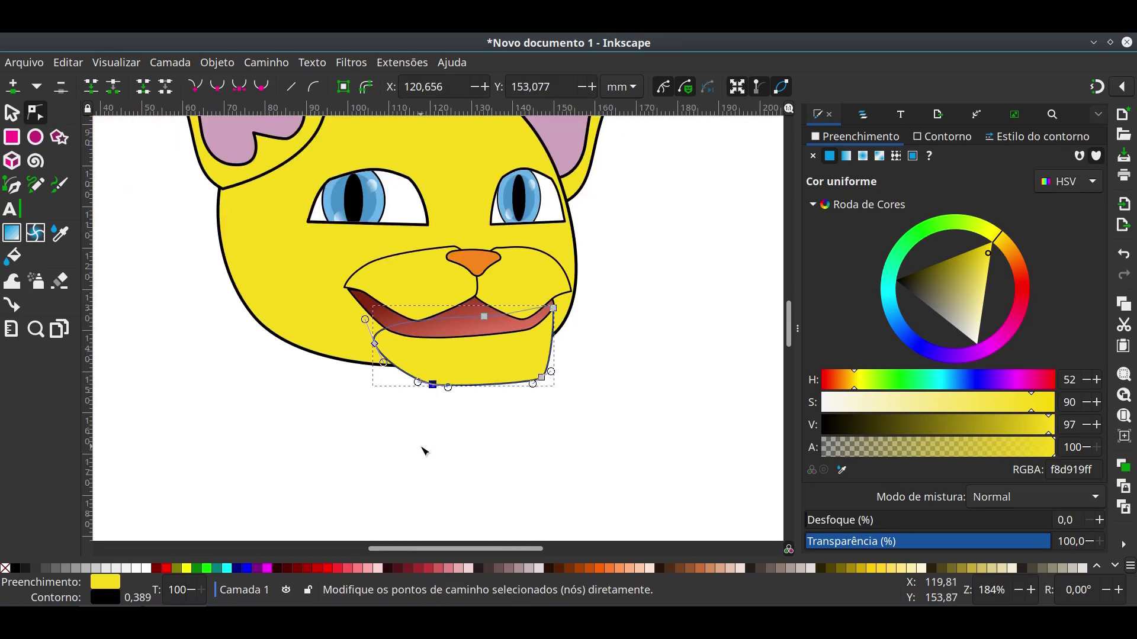
pyautogui.press('s')
pyautogui.keyDown('shift'); pyautogui.click(449, 328); pyautogui.keyUp('shift')
pyautogui.keyDown('shift'); pyautogui.click(487, 273); pyautogui.keyUp('shift')
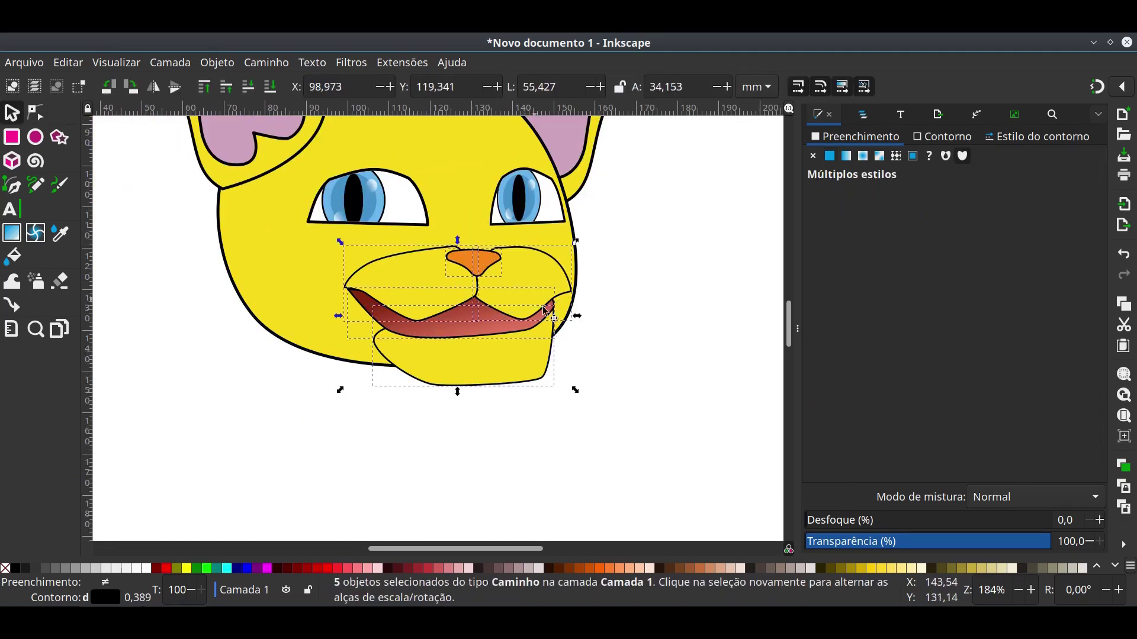
pyautogui.moveTo(575, 241); pyautogui.dragTo(516, 259)
# Zoom in on the cat's mouth and chin area.
pyautogui.click(608, 351)
pyautogui.press('z')
pyautogui.moveTo(380, 211); pyautogui.dragTo(571, 368)
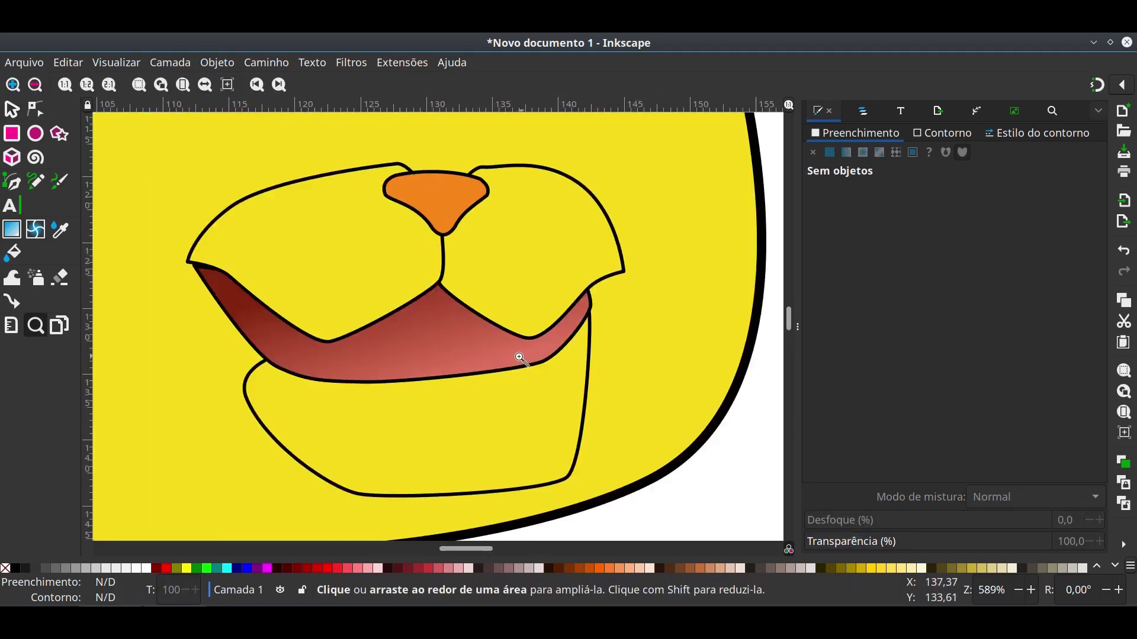
pyautogui.moveTo(404, 421); pyautogui.dragTo(441, 464)
pyautogui.press('b')
pyautogui.click(315, 441)
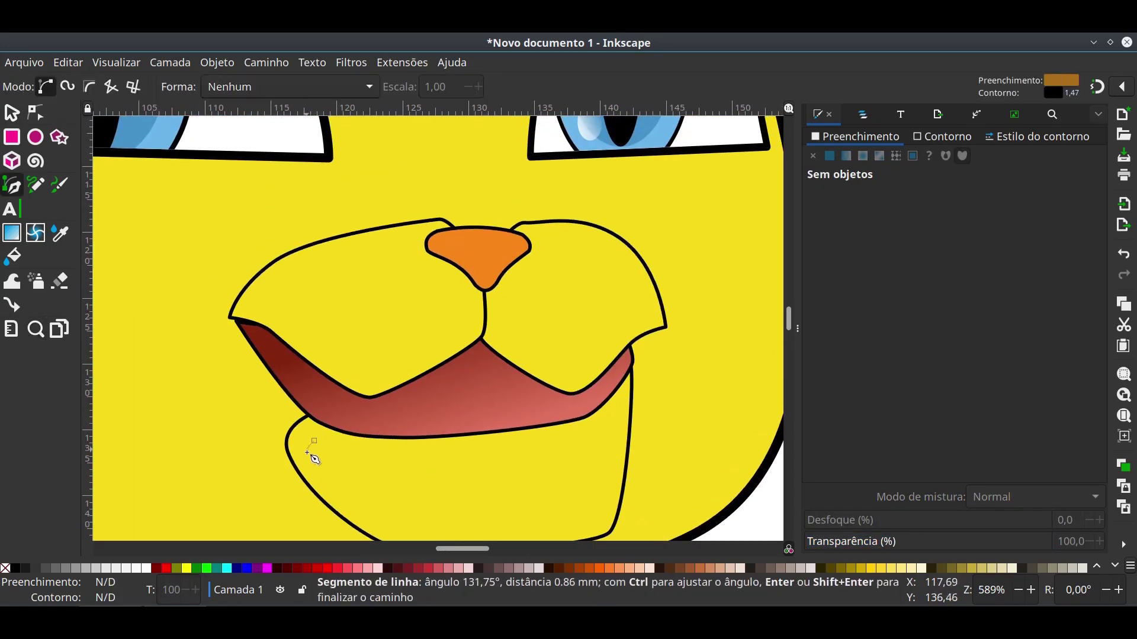
# Reshape the chin outline, moving its lower nodes up and left and curving the bottom edge.
pyautogui.press('n')
pyautogui.click(306, 455)
pyautogui.moveTo(283, 410)
pyautogui.mouseDown()
pyautogui.moveTo(290, 418)
pyautogui.moveTo(260, 397)
pyautogui.mouseUp()
pyautogui.moveTo(269, 451); pyautogui.dragTo(251, 350)
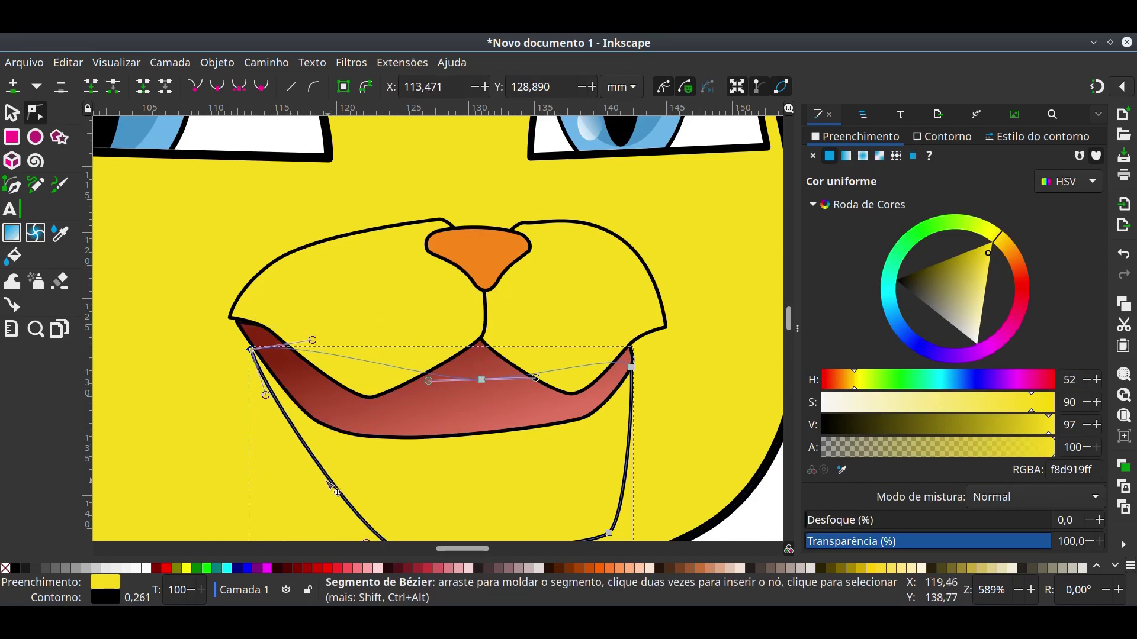
pyautogui.moveTo(335, 490); pyautogui.dragTo(203, 358)
pyautogui.moveTo(379, 437); pyautogui.dragTo(380, 432)
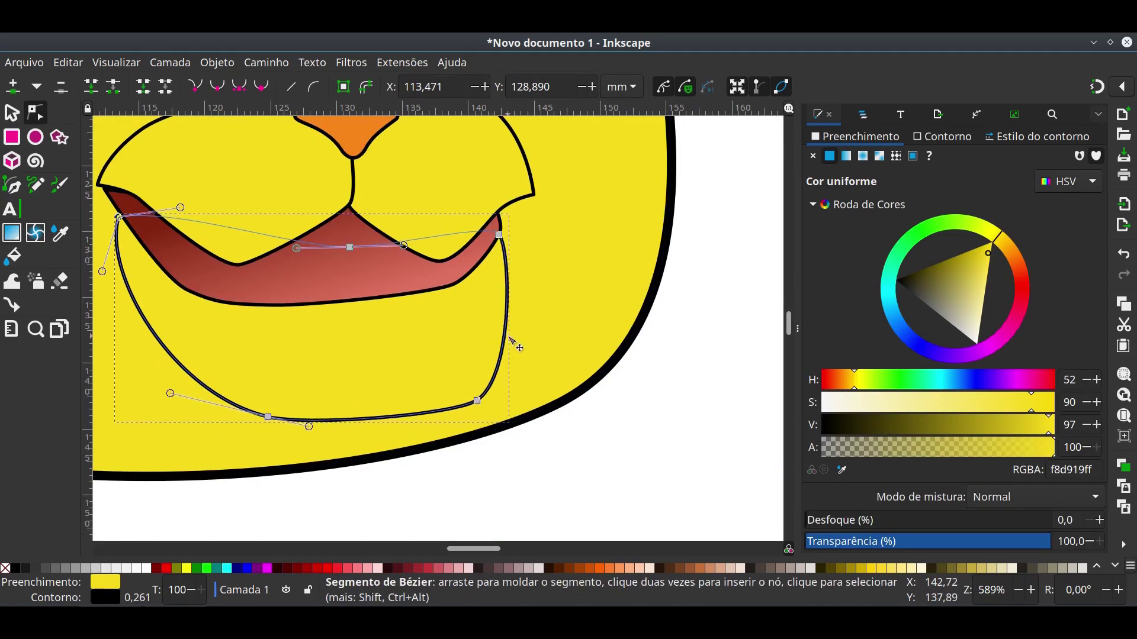
pyautogui.moveTo(268, 418); pyautogui.dragTo(258, 413)
# Pull the mouth's right corner inward and reshape the muzzle's lower curve and right node.
pyautogui.click(503, 236)
pyautogui.moveTo(501, 231); pyautogui.dragTo(483, 233)
pyautogui.click(241, 268)
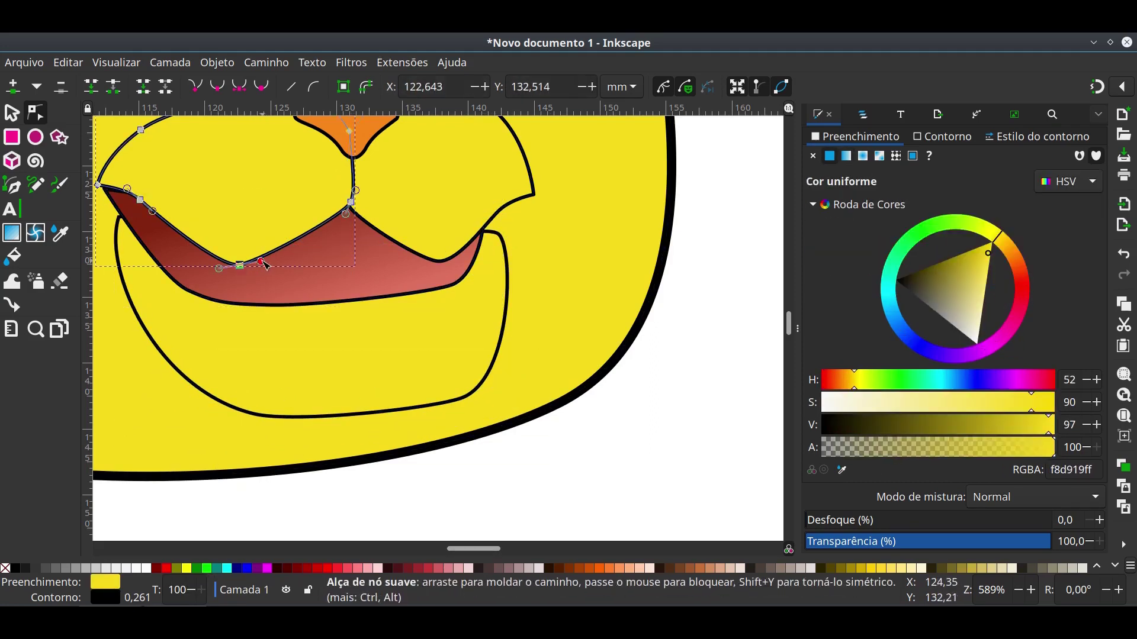
pyautogui.moveTo(266, 265); pyautogui.dragTo(333, 266)
pyautogui.click(503, 212)
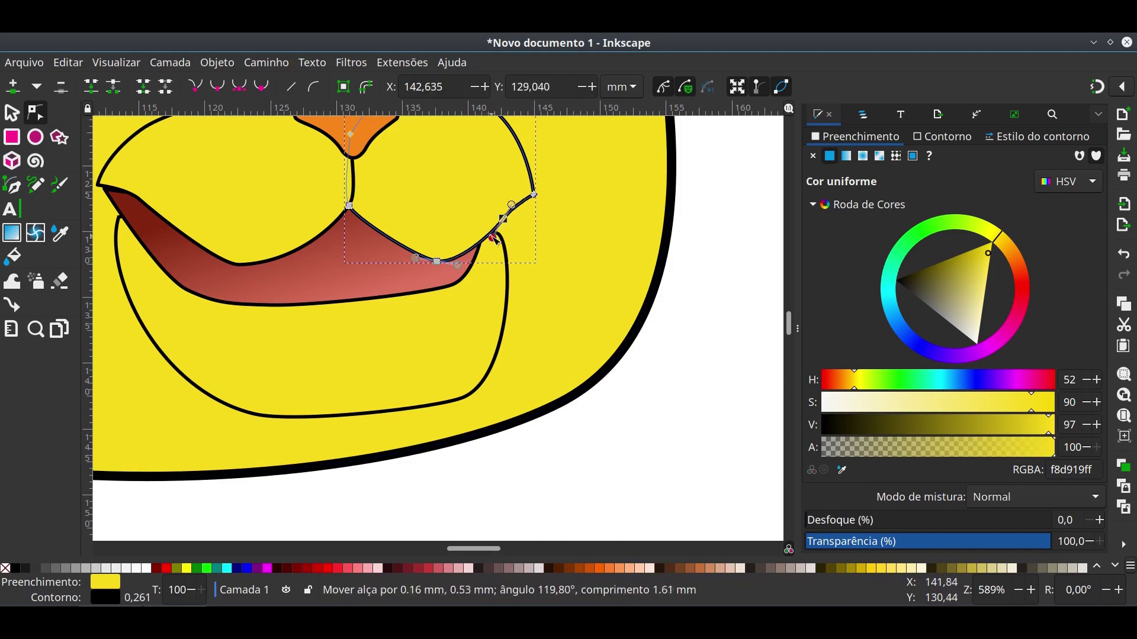
pyautogui.moveTo(534, 196); pyautogui.dragTo(530, 198)
# Shift a left mouth node and reshape the right cheek's curve near the nose.
pyautogui.scroll(5, 438, 326)
pyautogui.hscroll(-7, 438, 326)
pyautogui.moveTo(292, 345); pyautogui.dragTo(273, 334)
pyautogui.scroll(4, 356, 355)
pyautogui.hscroll(3, 355, 355)
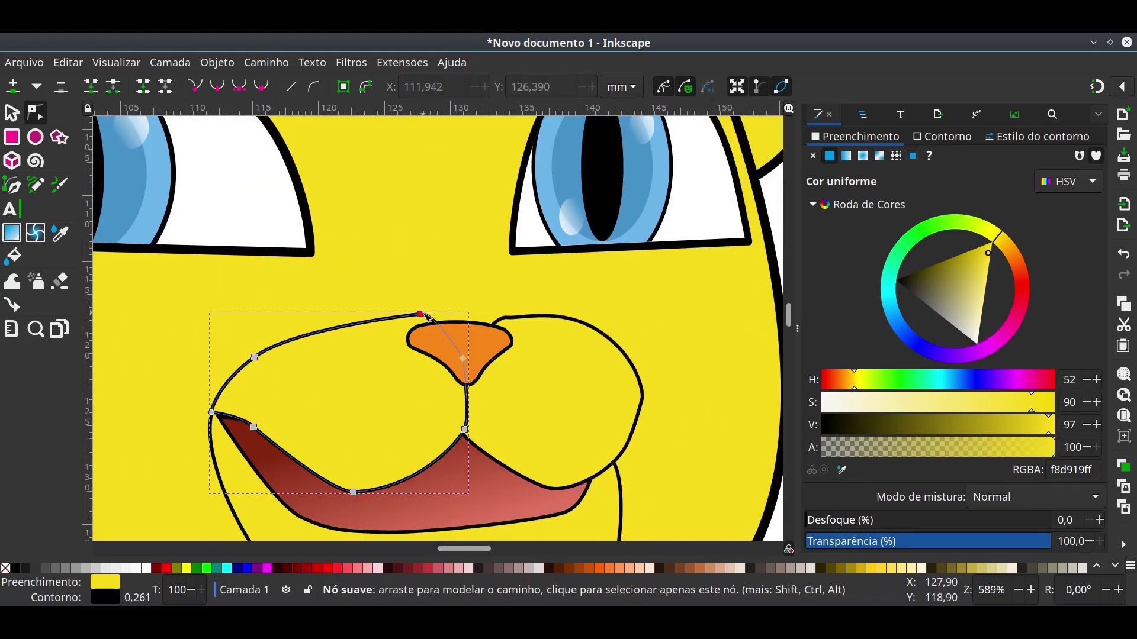
pyautogui.click(434, 317)
pyautogui.click(494, 320)
pyautogui.moveTo(491, 323); pyautogui.dragTo(477, 331)
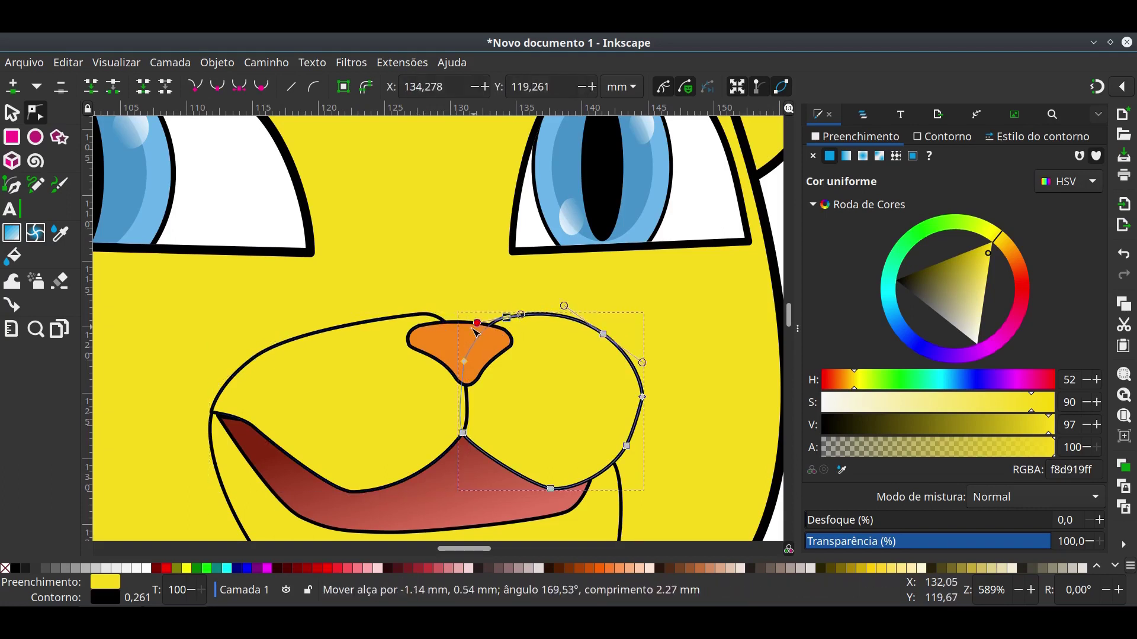
# Draw a closed nose-bridge arc over the nose, fill it yellow with stroke width 0.189.
pyautogui.press('b')
pyautogui.click(413, 342)
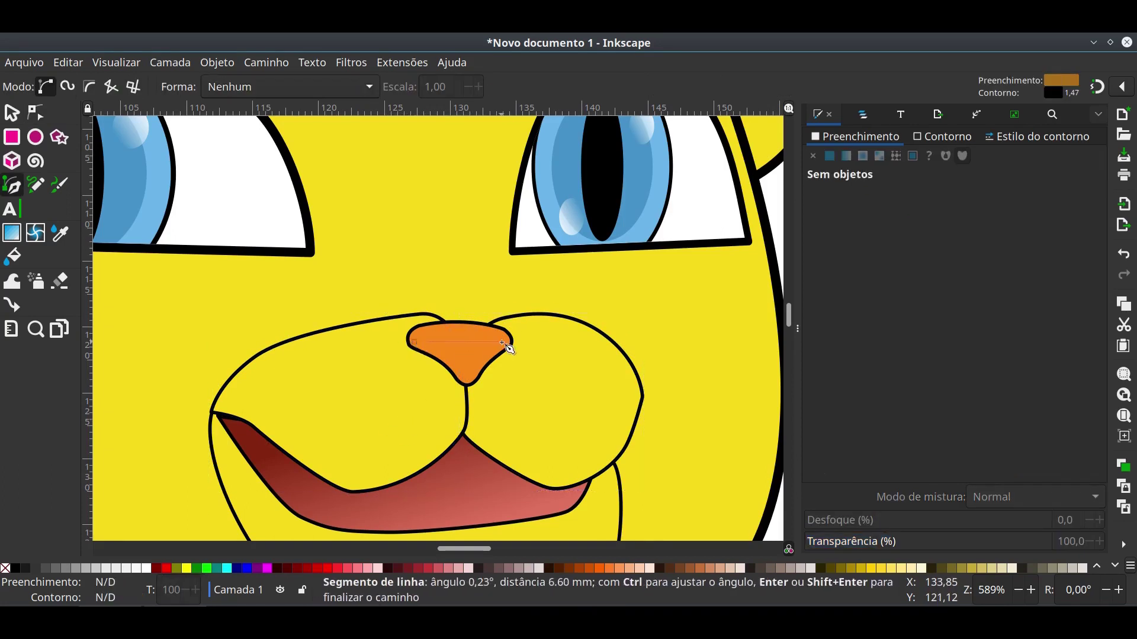
pyautogui.moveTo(413, 342); pyautogui.dragTo(434, 361)
pyautogui.press('d')
pyautogui.click(710, 363)
pyautogui.press('d')
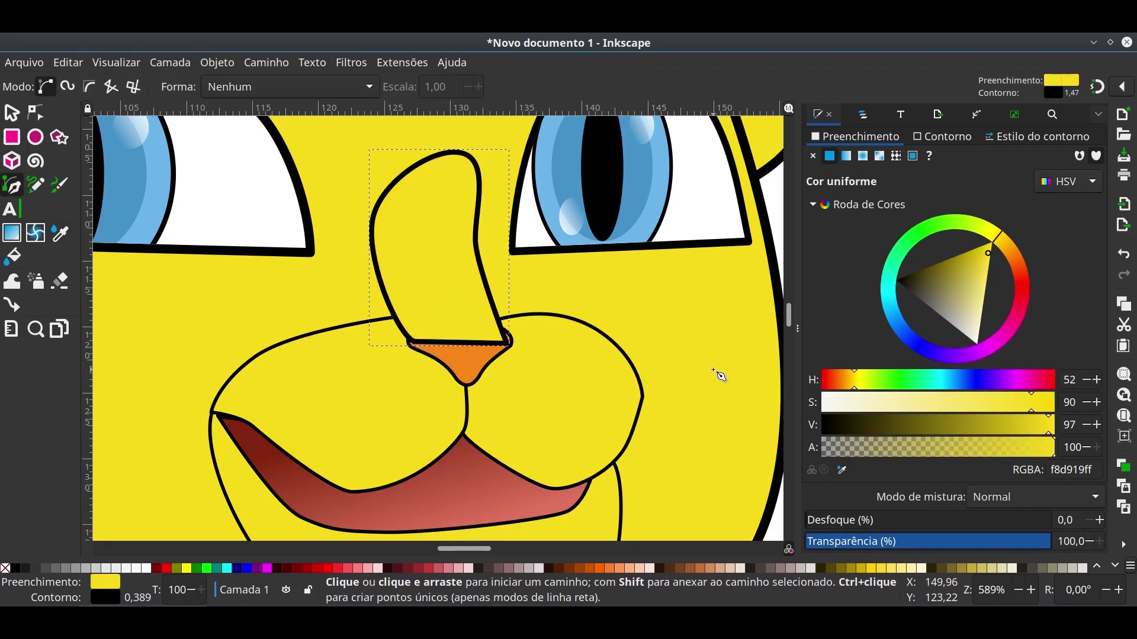
pyautogui.click(1036, 137)
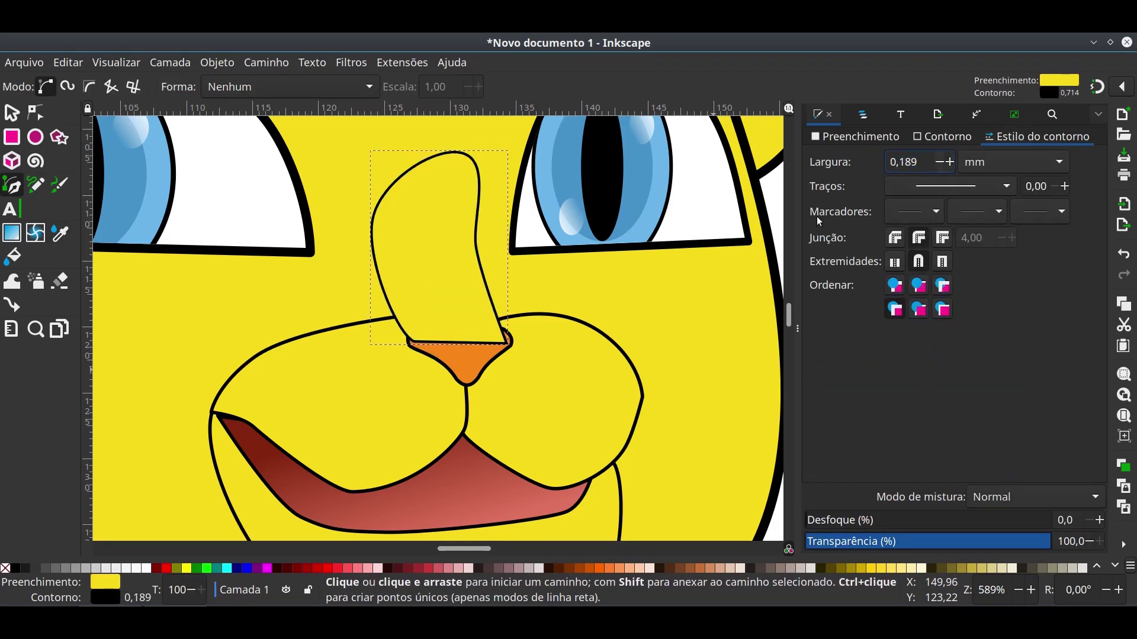
# Nudge the red mouth's nodes, moving its left corner slightly down-left.
pyautogui.click(12, 113)
pyautogui.click(492, 342)
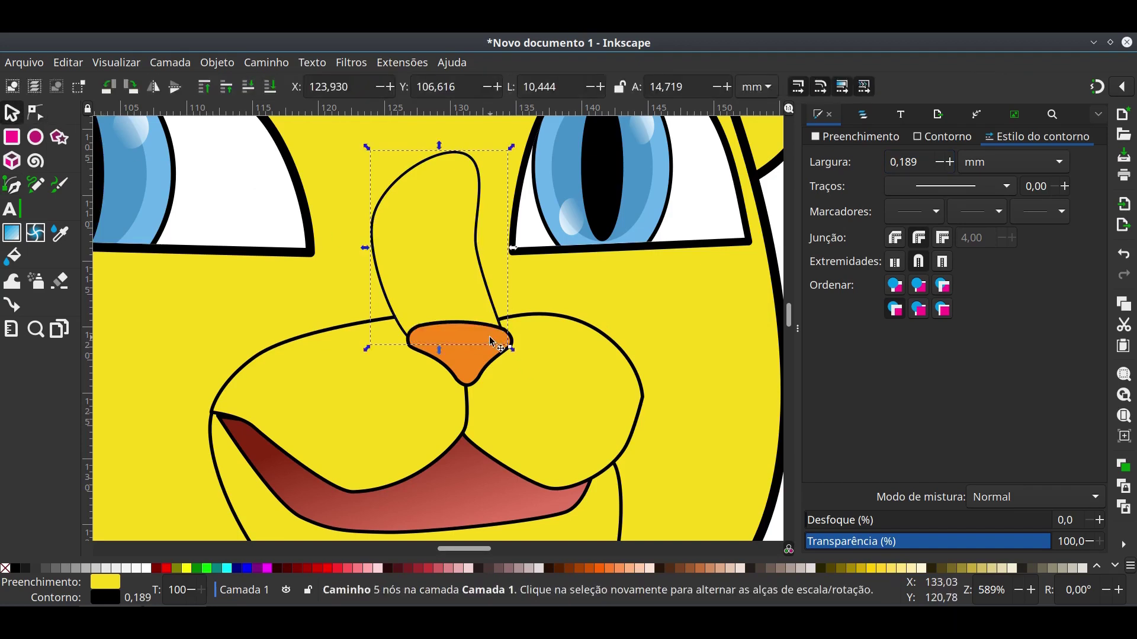
pyautogui.press('-')
pyautogui.press('-')
pyautogui.press('-')
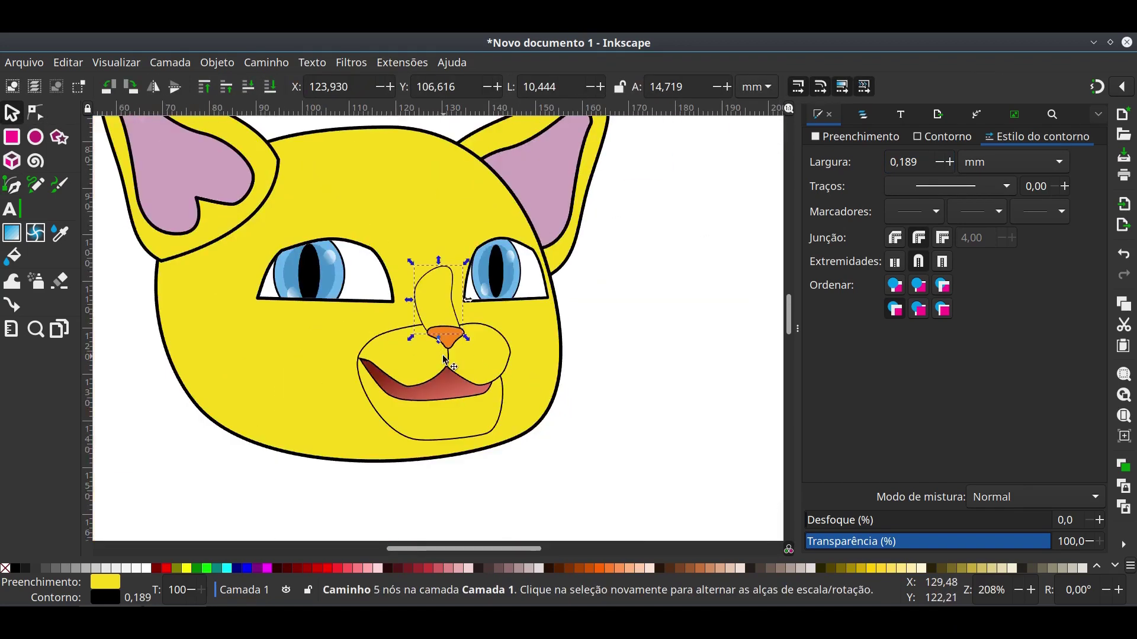
pyautogui.press('n')
pyautogui.click(435, 403)
pyautogui.moveTo(426, 406); pyautogui.dragTo(423, 413)
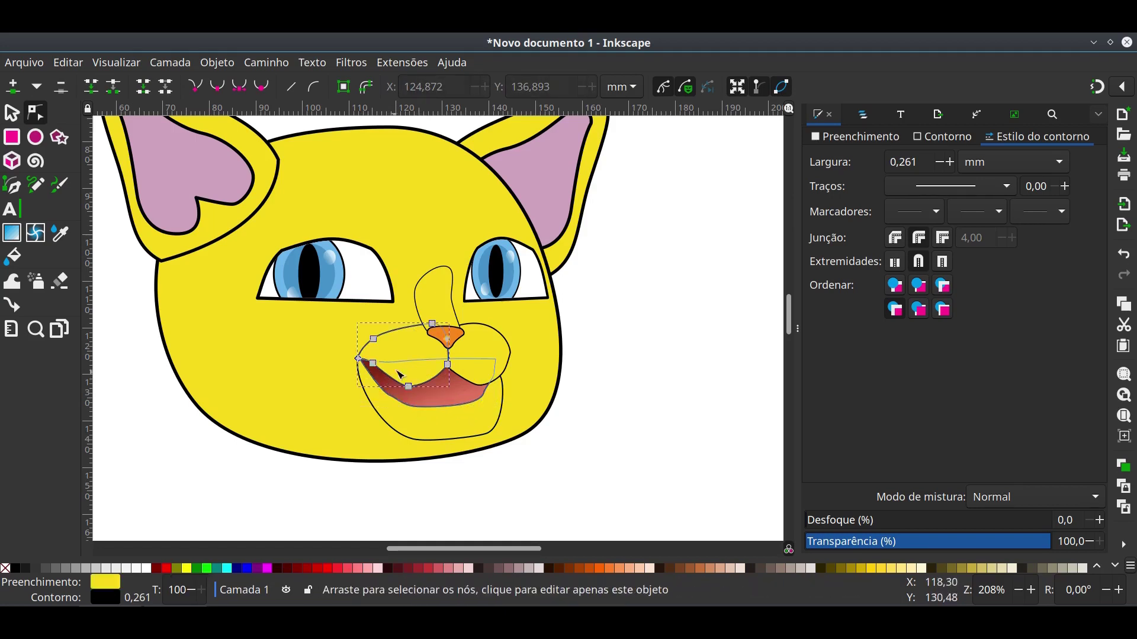
pyautogui.moveTo(365, 364); pyautogui.dragTo(361, 369)
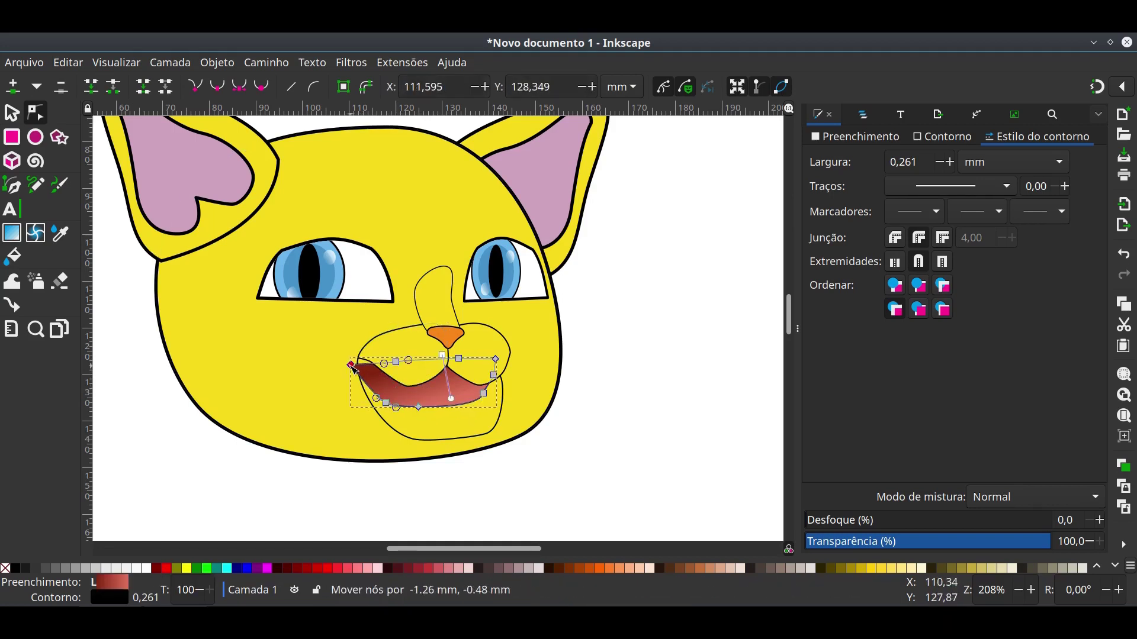
# Lower the bottom nodes of the chin outline slightly.
pyautogui.click(418, 425)
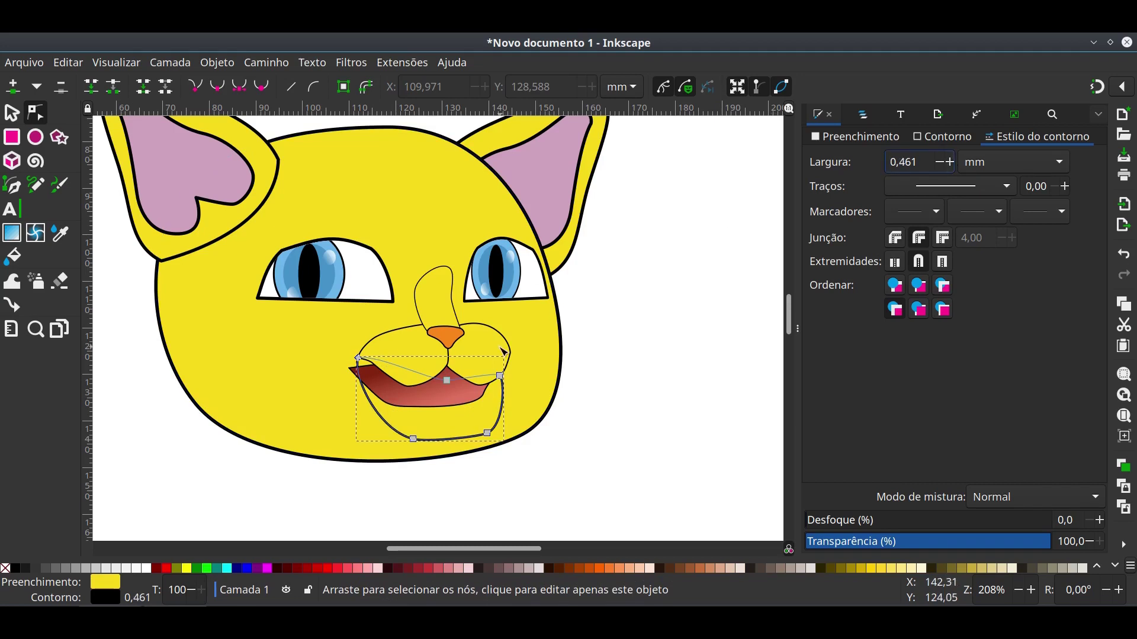
pyautogui.moveTo(384, 457); pyautogui.dragTo(495, 424)
pyautogui.moveTo(413, 439); pyautogui.dragTo(409, 444)
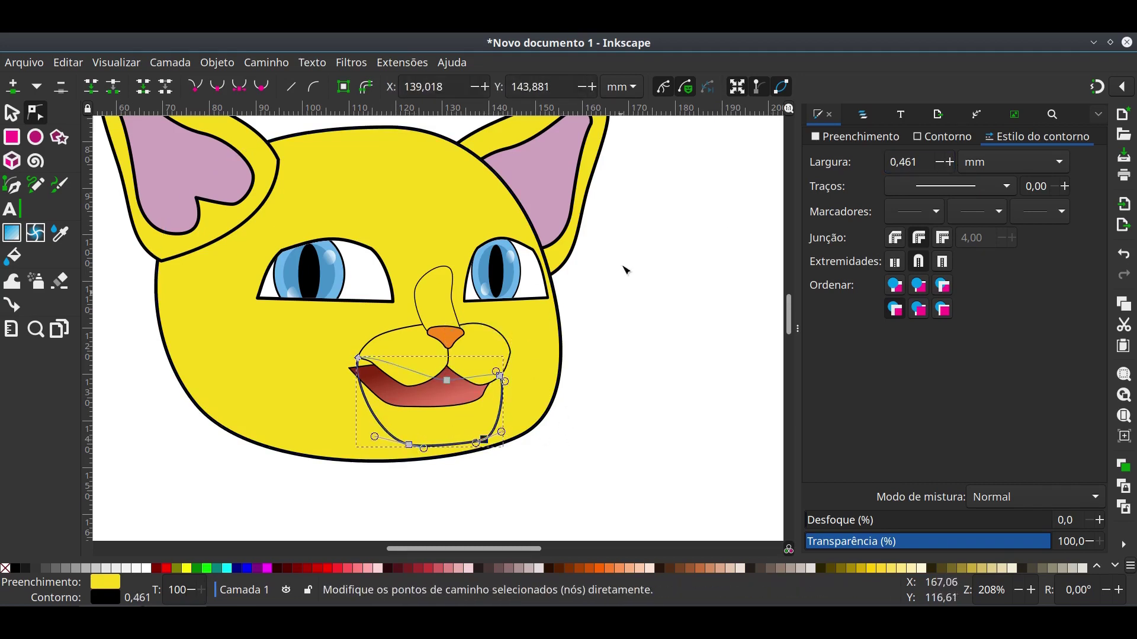
pyautogui.click(453, 300)
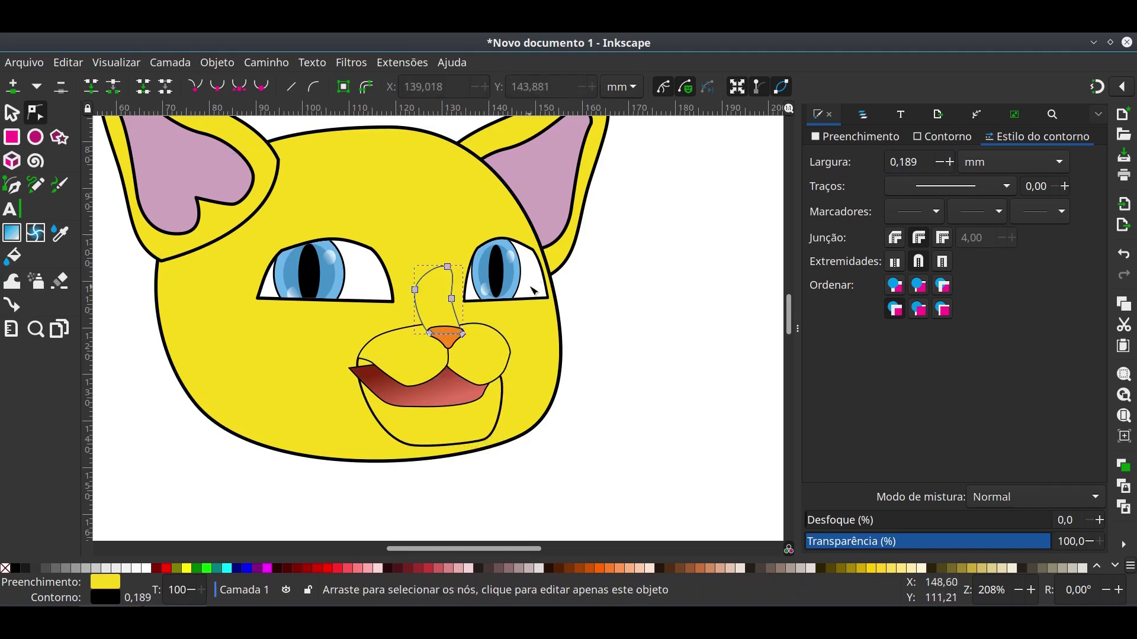
pyautogui.press('b')
pyautogui.press('+')
pyautogui.press('+')
# Draw a closed path from the nose bridge around the mouth corner and left jaw.
pyautogui.moveTo(467, 195); pyautogui.dragTo(427, 291)
pyautogui.click(312, 398)
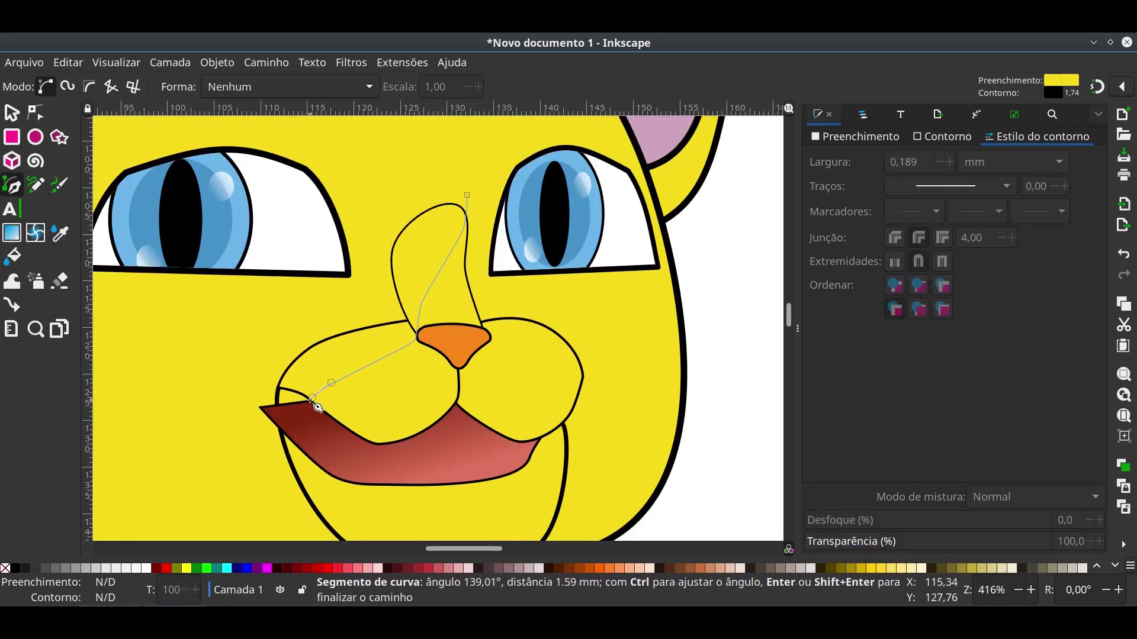
pyautogui.moveTo(262, 408); pyautogui.dragTo(252, 413)
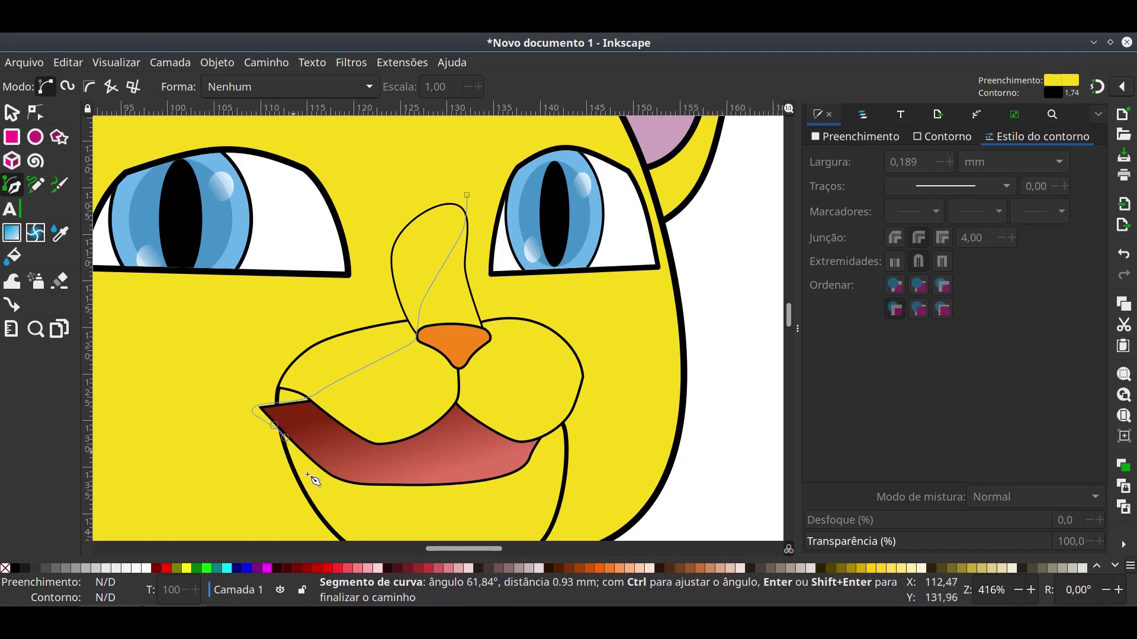
pyautogui.moveTo(307, 475); pyautogui.dragTo(287, 393)
pyautogui.moveTo(200, 438)
pyautogui.mouseDown()
pyautogui.moveTo(225, 469)
pyautogui.moveTo(141, 299)
pyautogui.mouseUp()
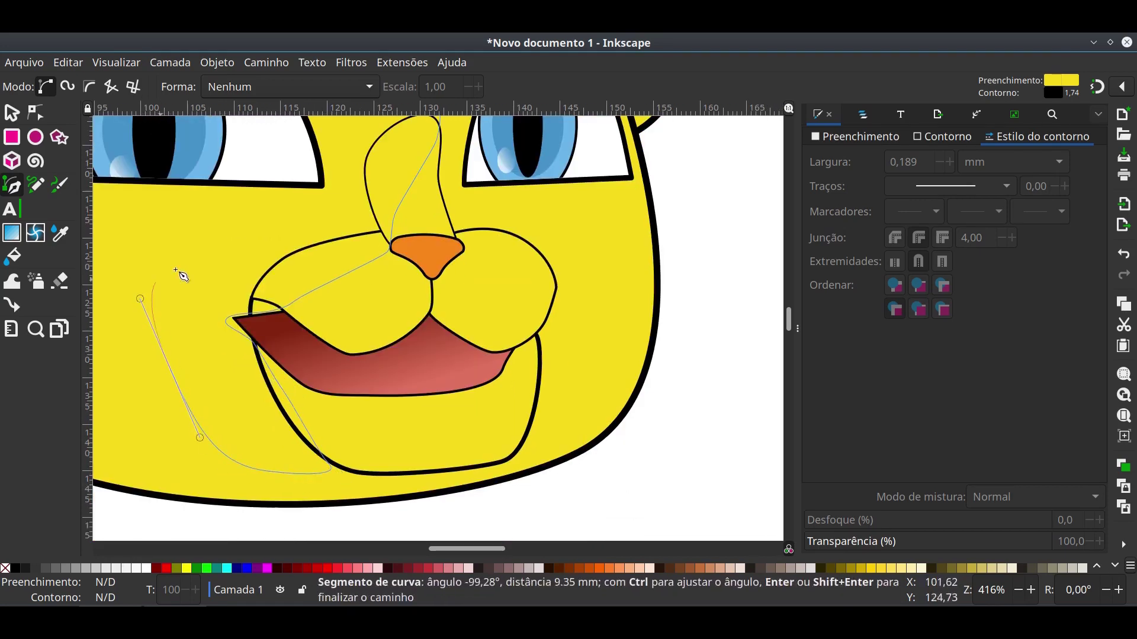
pyautogui.scroll(5, 320, 261)
pyautogui.moveTo(431, 226); pyautogui.dragTo(441, 246)
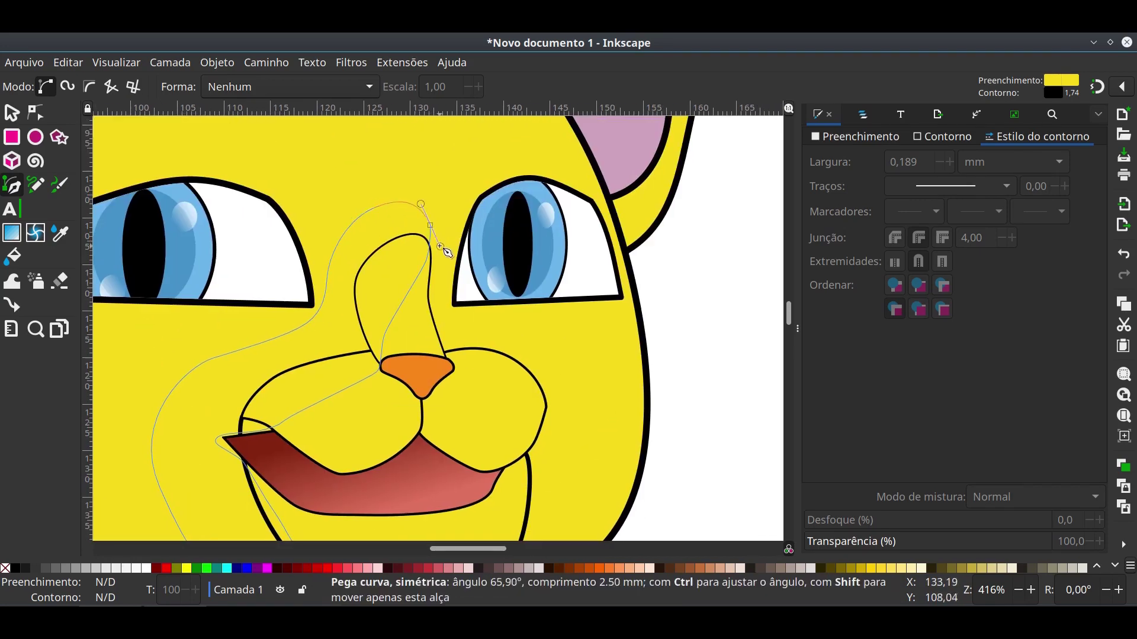
pyautogui.press('Return')
# Adjust the covering shape's node near the mouth's left corner.
pyautogui.press('n')
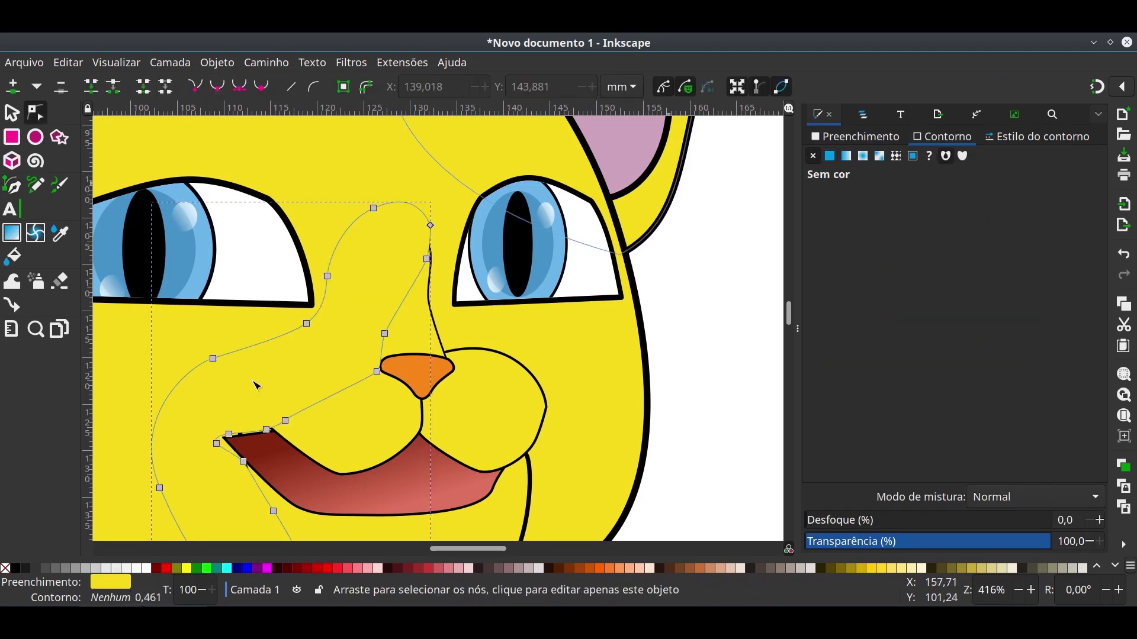
pyautogui.click(324, 433)
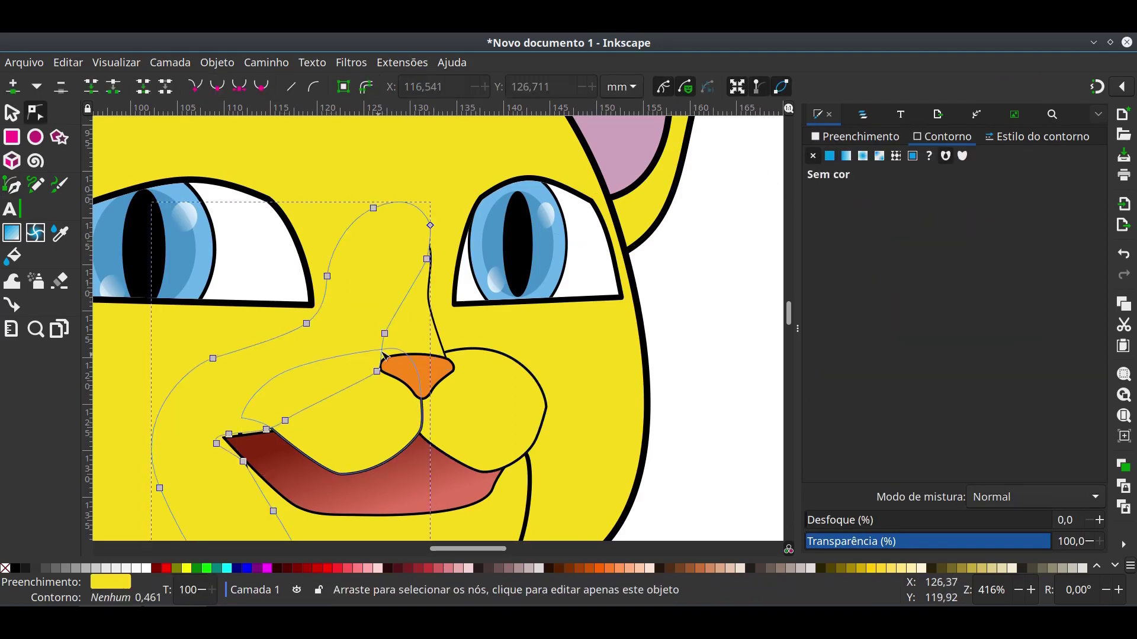
pyautogui.moveTo(271, 429); pyautogui.dragTo(230, 439)
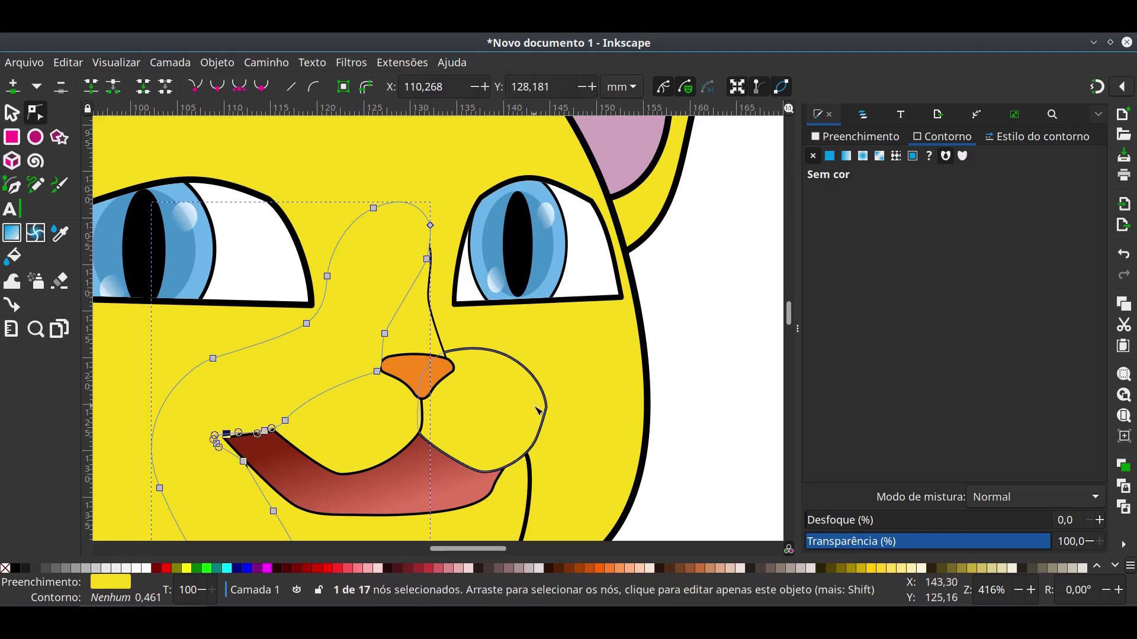
pyautogui.press('s')
pyautogui.click(438, 382)
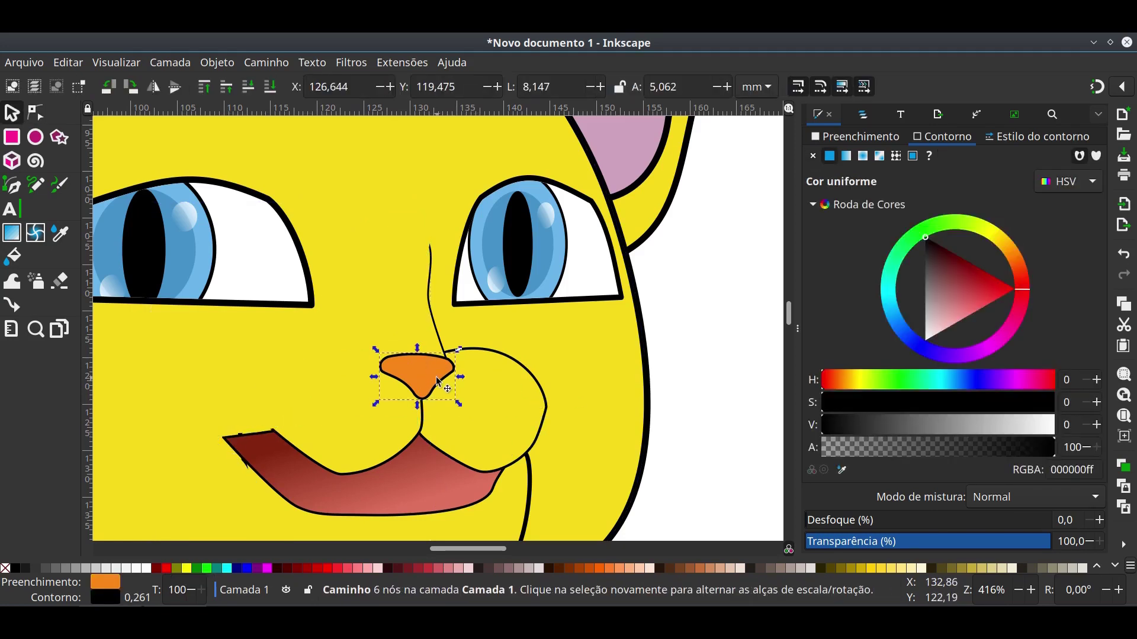
# Nudge the orange nose and draw a closed strokeless yellow shape right of the nose.
pyautogui.moveTo(438, 382); pyautogui.dragTo(439, 383)
pyautogui.press('n')
pyautogui.click(452, 364)
pyautogui.click(451, 365)
pyautogui.press('b')
pyautogui.click(451, 388)
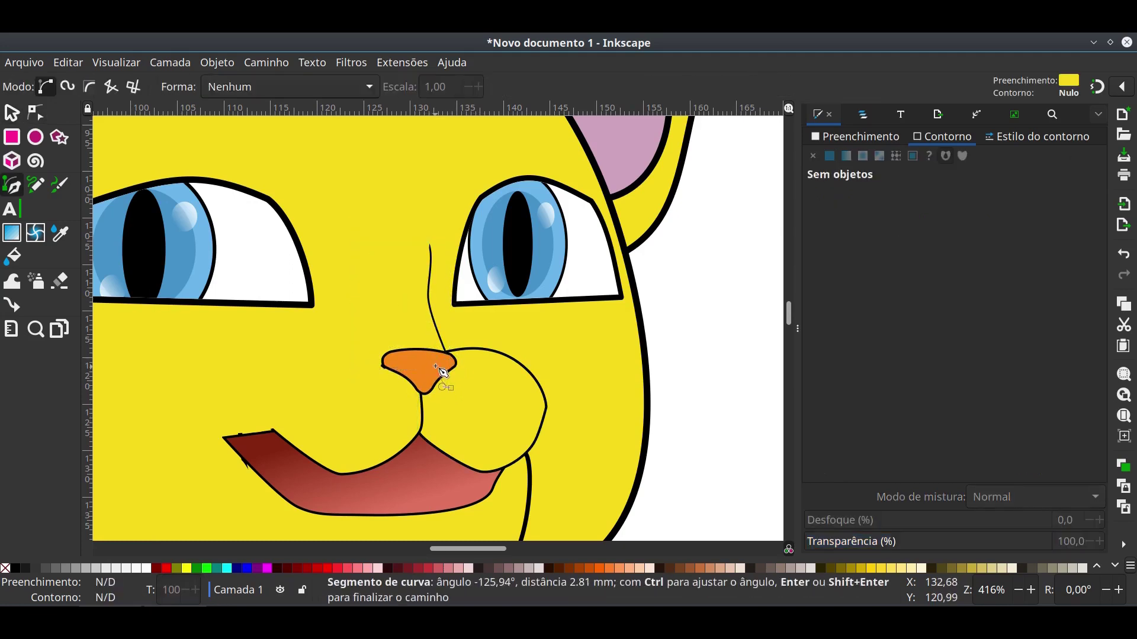
pyautogui.moveTo(444, 348); pyautogui.dragTo(530, 353)
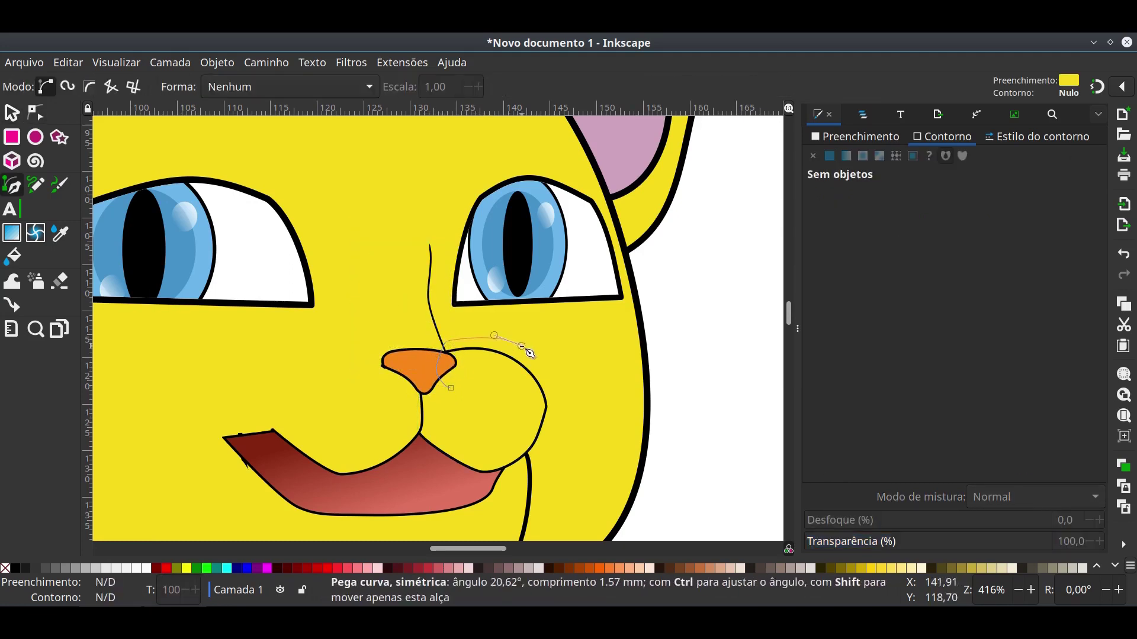
pyautogui.click(452, 388)
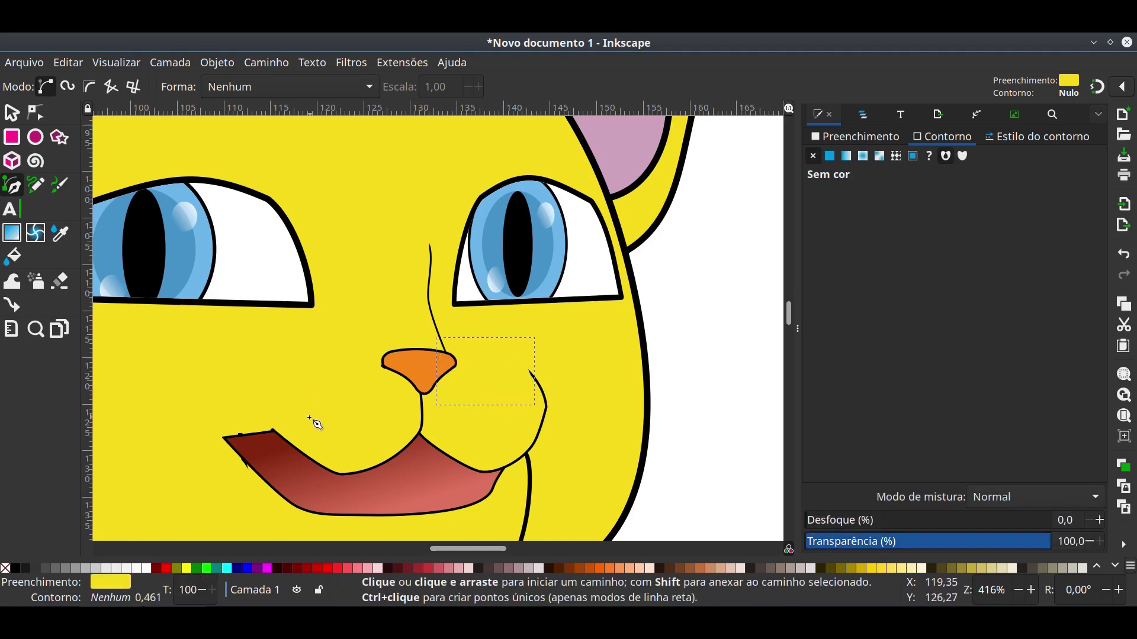
# Reshape the tongue by raising one node and shifting another right.
pyautogui.press('n')
pyautogui.click(290, 452)
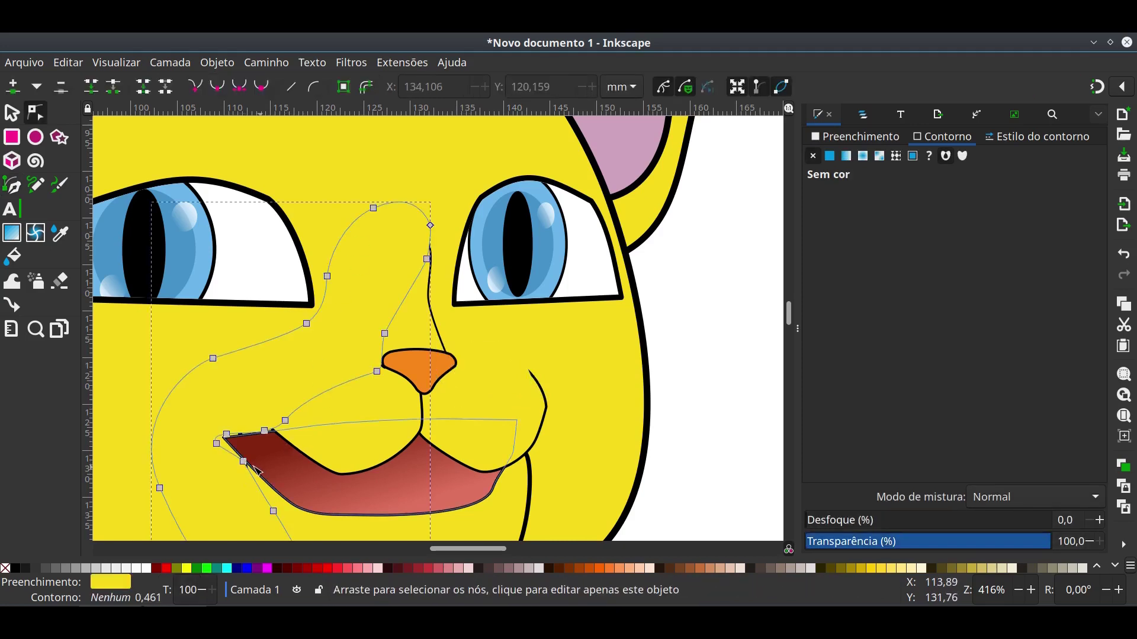
pyautogui.scroll(2, 254, 468)
pyautogui.moveTo(294, 454); pyautogui.dragTo(305, 430)
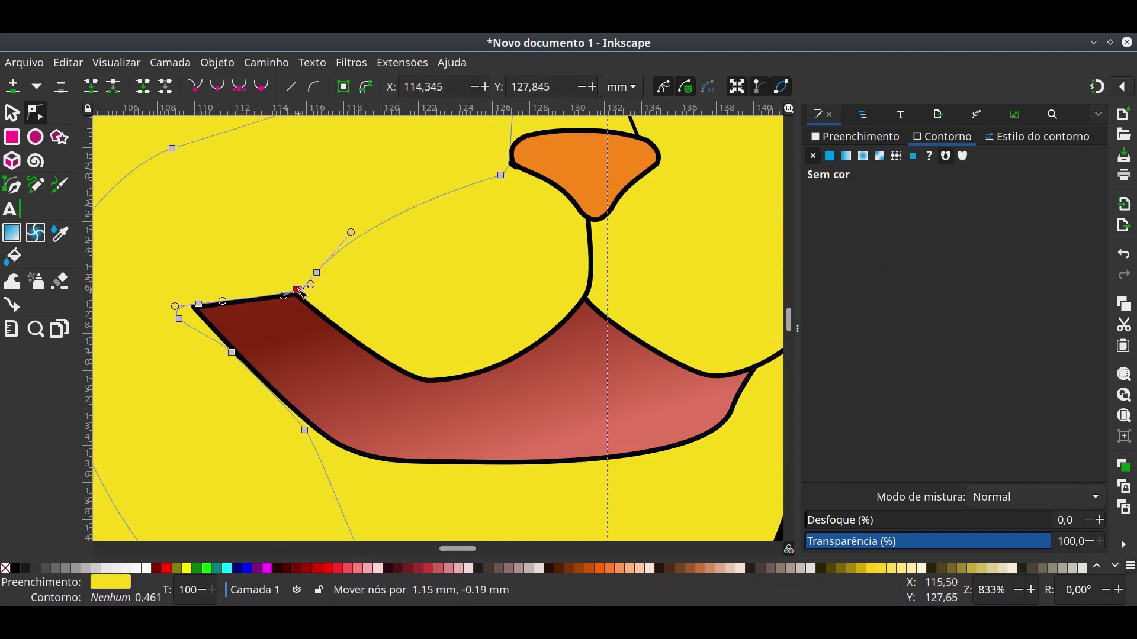
pyautogui.moveTo(318, 274); pyautogui.dragTo(372, 293)
# Adjust a node on the right muzzle outline and the outline-free cheek shape.
pyautogui.hscroll(5, 414, 296)
pyautogui.scroll(2, 415, 296)
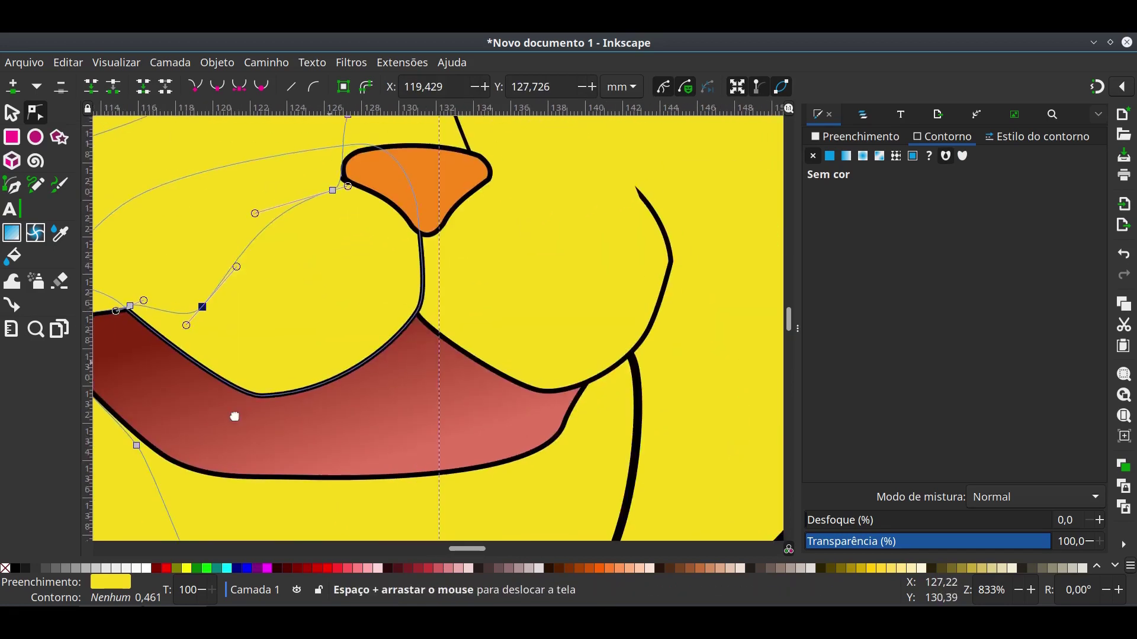
pyautogui.click(540, 278)
pyautogui.click(553, 321)
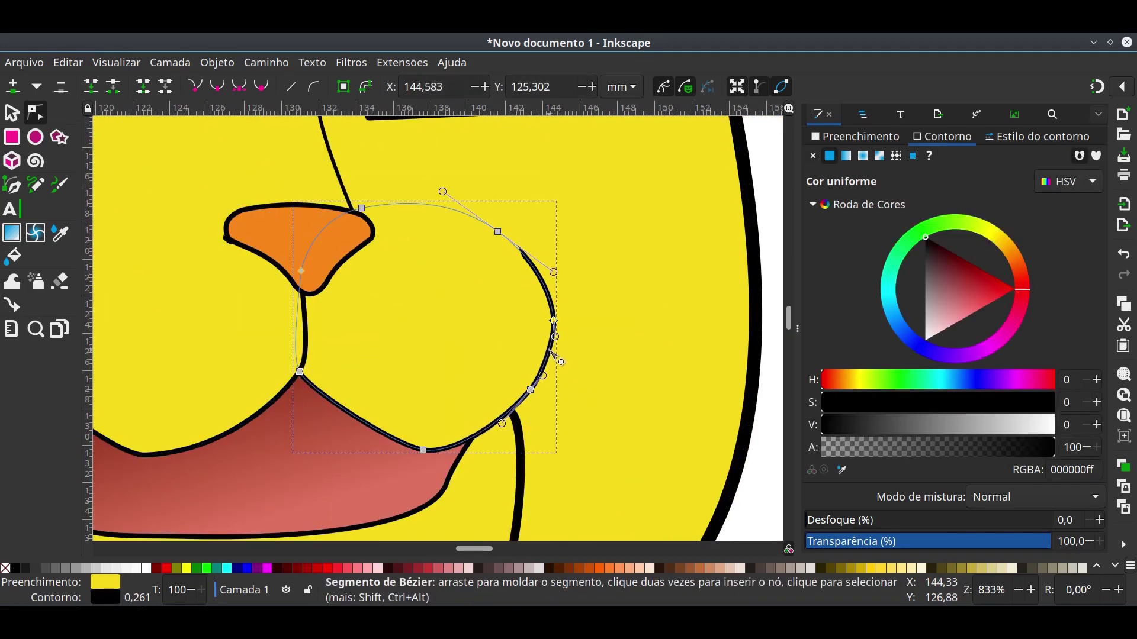
pyautogui.moveTo(530, 273); pyautogui.dragTo(532, 275)
pyautogui.hscroll(-5, 545, 302)
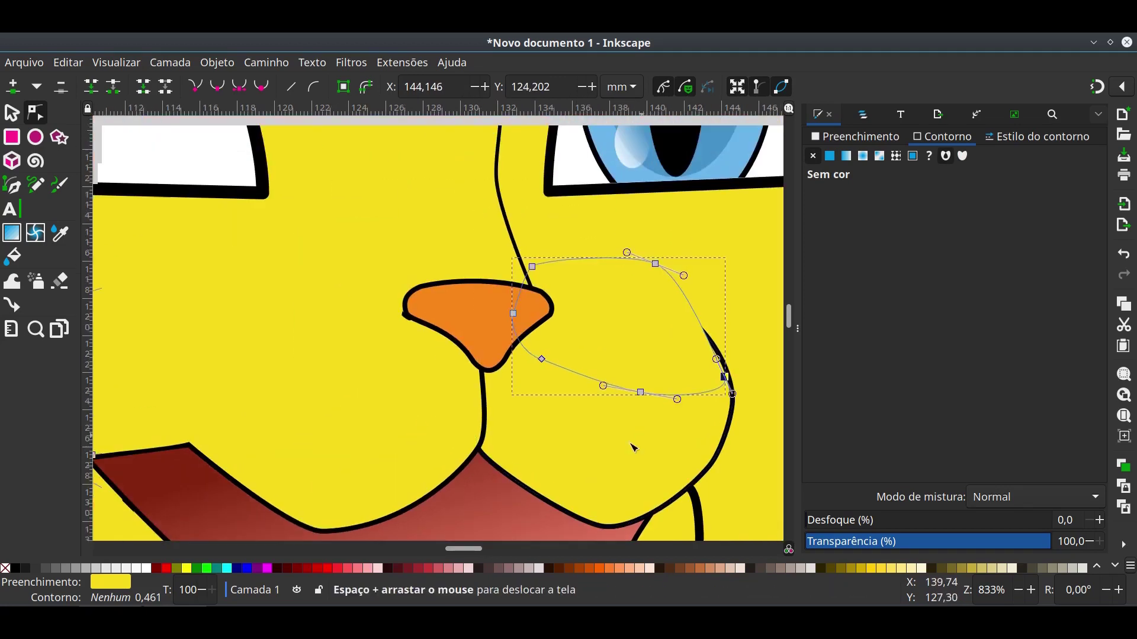
pyautogui.scroll(6, 631, 447)
# Nudge the orange nose and start a new shape at the left ear's base.
pyautogui.press('s')
pyautogui.click(541, 442)
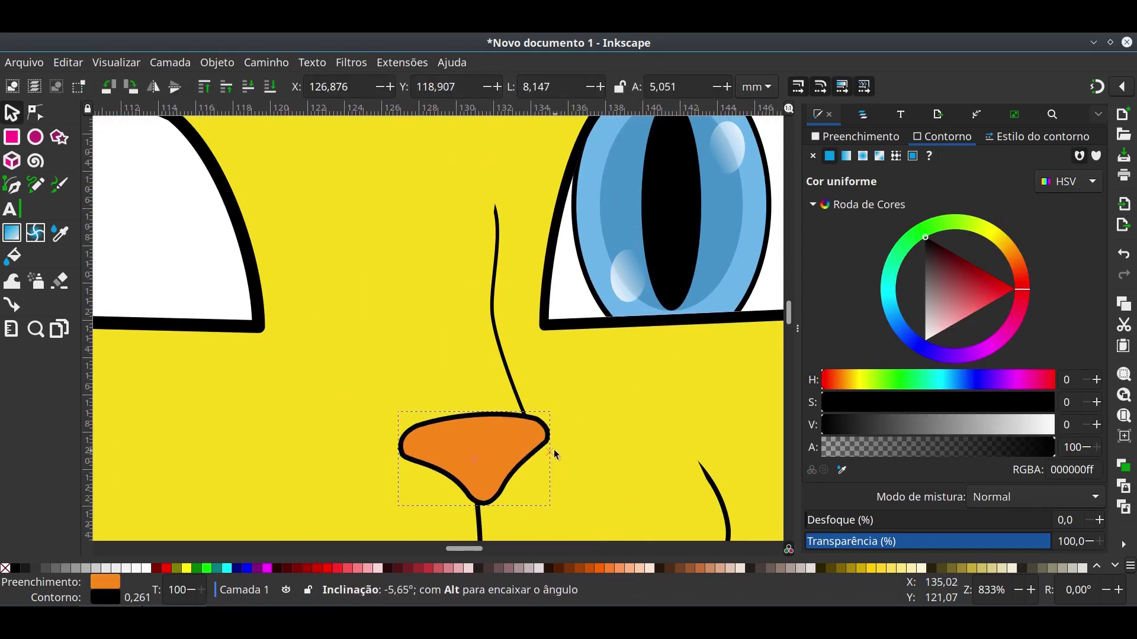
pyautogui.moveTo(520, 439); pyautogui.dragTo(524, 443)
pyautogui.press('n')
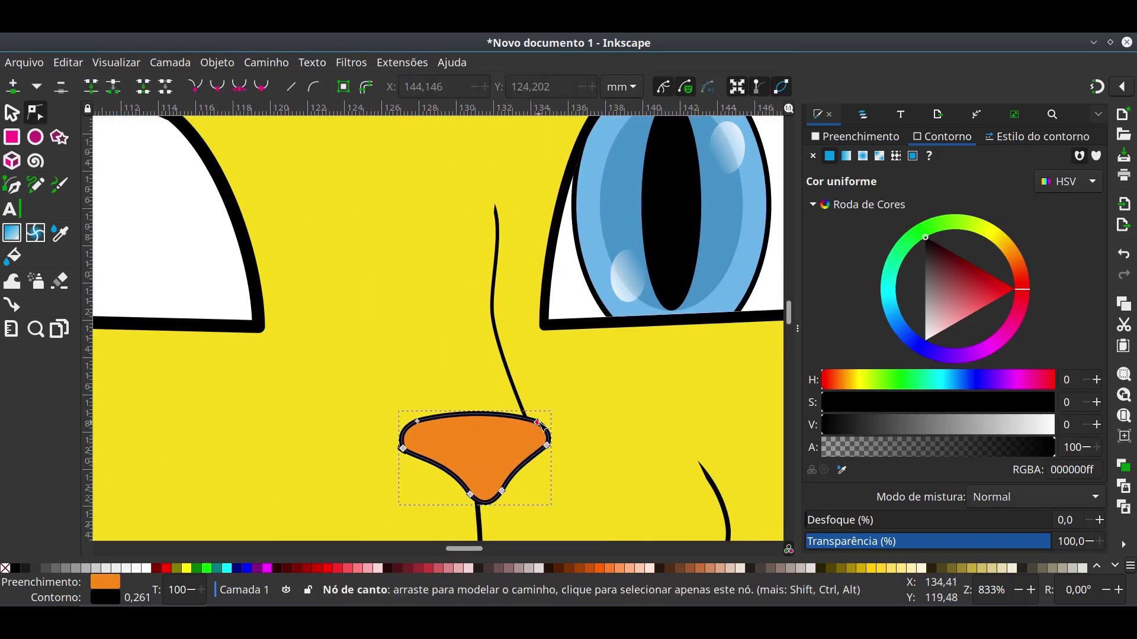
pyautogui.press('-')
pyautogui.press('-')
pyautogui.press('-')
pyautogui.press('-')
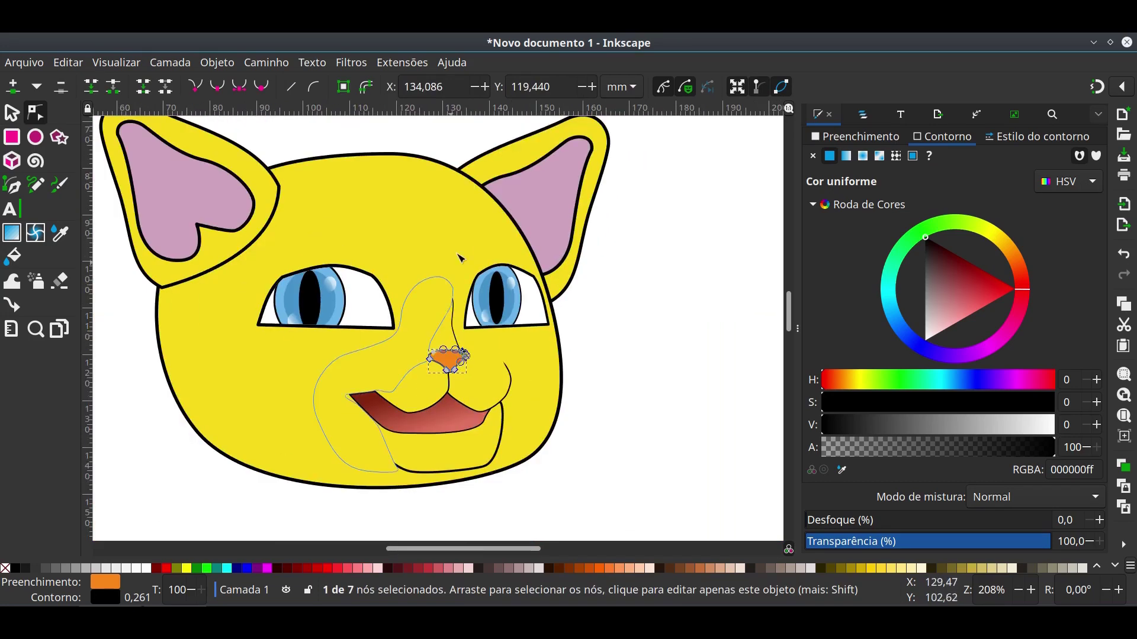
pyautogui.press('b')
pyautogui.moveTo(161, 292)
pyautogui.mouseDown()
pyautogui.moveTo(194, 268)
pyautogui.moveTo(192, 311)
pyautogui.mouseUp()
pyautogui.click(273, 198)
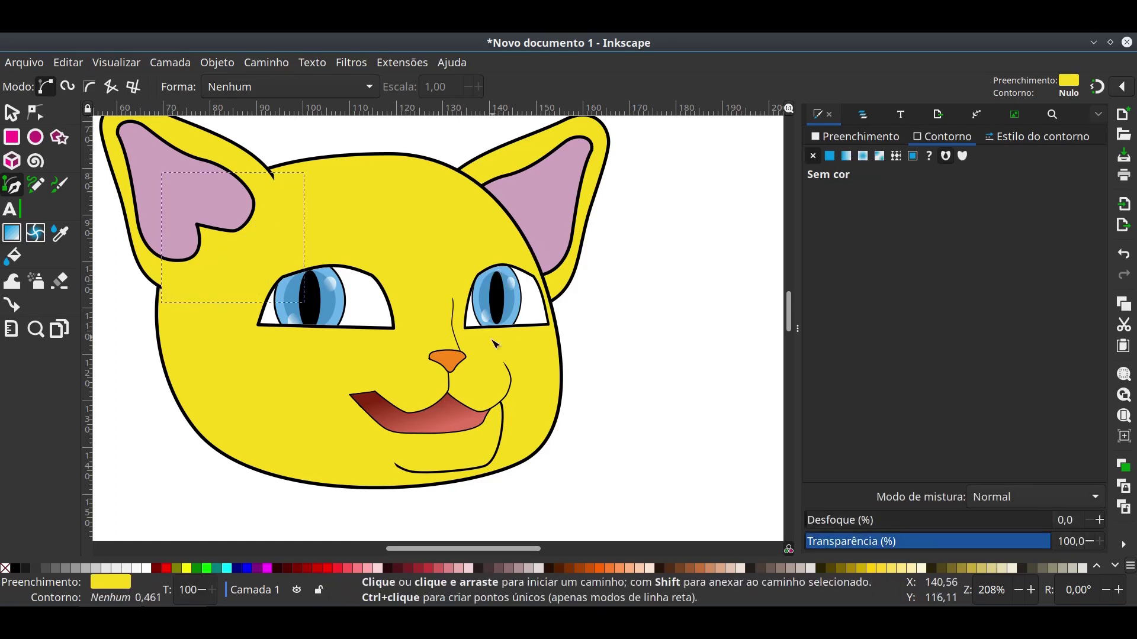
# Stretch the chin outline's end right and draw a closed shape around the left eye.
pyautogui.press('n')
pyautogui.click(379, 472)
pyautogui.moveTo(399, 473); pyautogui.dragTo(416, 470)
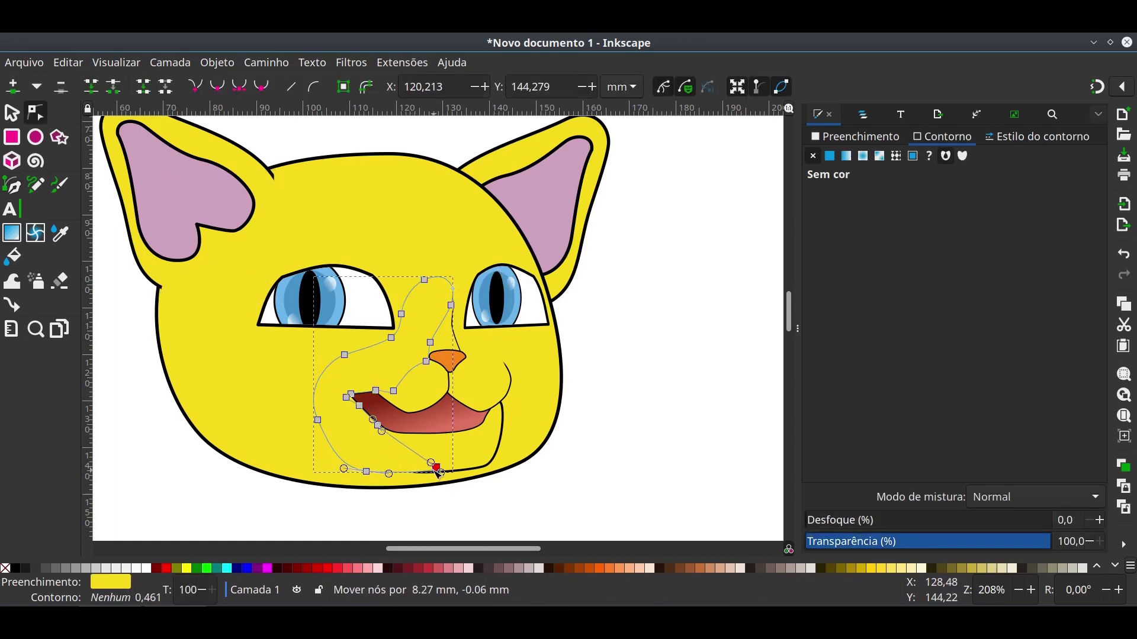
pyautogui.press('b')
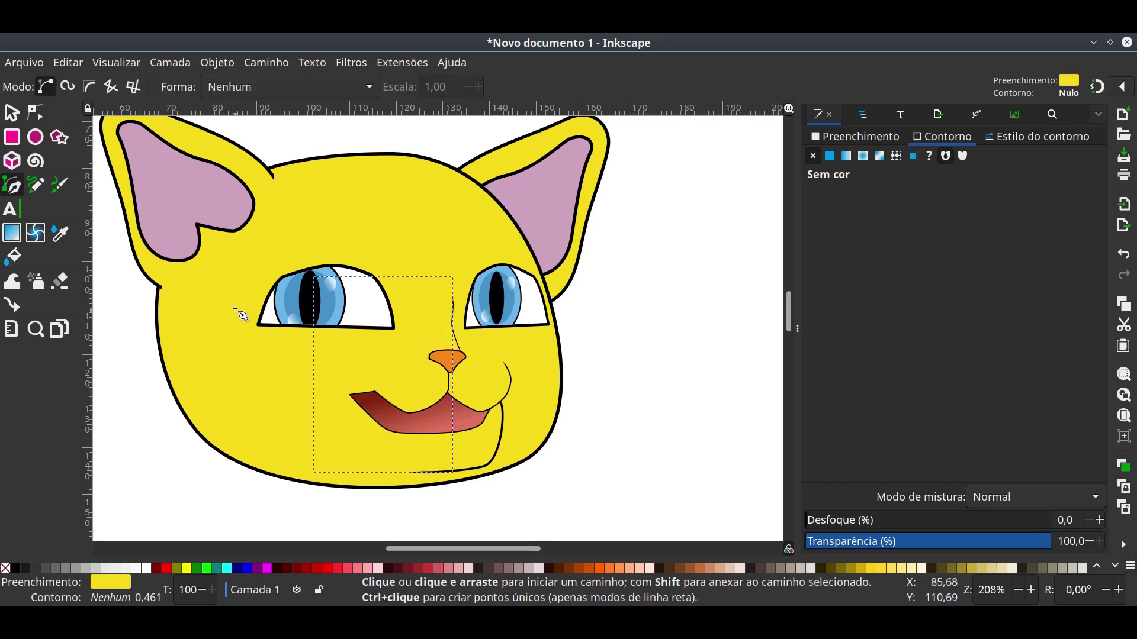
pyautogui.moveTo(242, 296); pyautogui.dragTo(258, 265)
pyautogui.moveTo(402, 263); pyautogui.dragTo(409, 258)
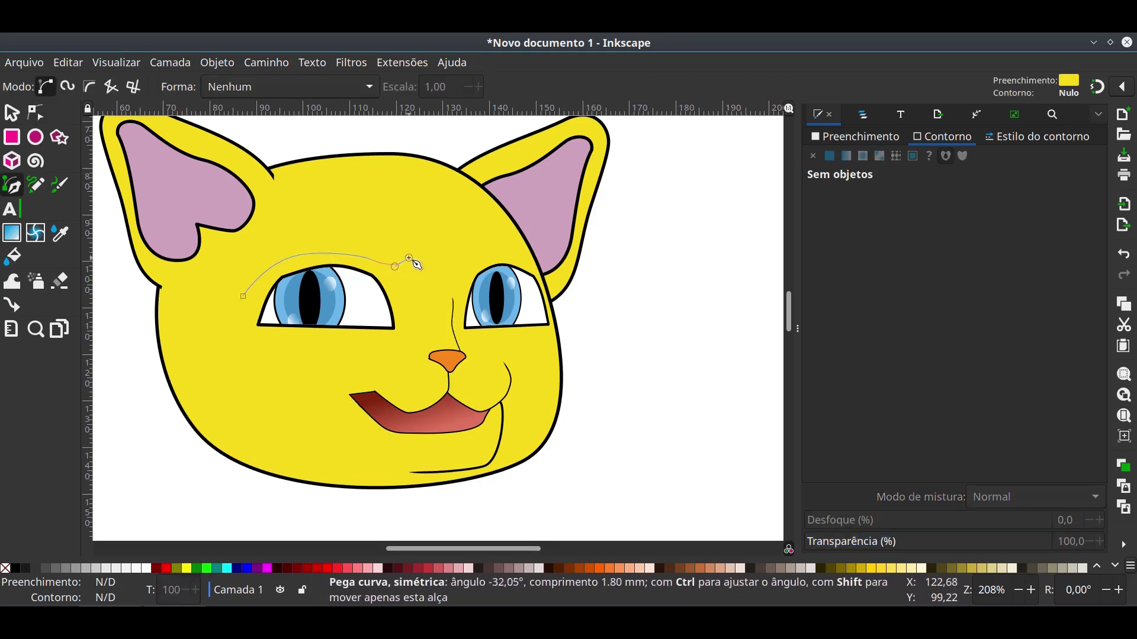
pyautogui.click(413, 338)
pyautogui.moveTo(283, 330); pyautogui.dragTo(244, 339)
pyautogui.click(243, 296)
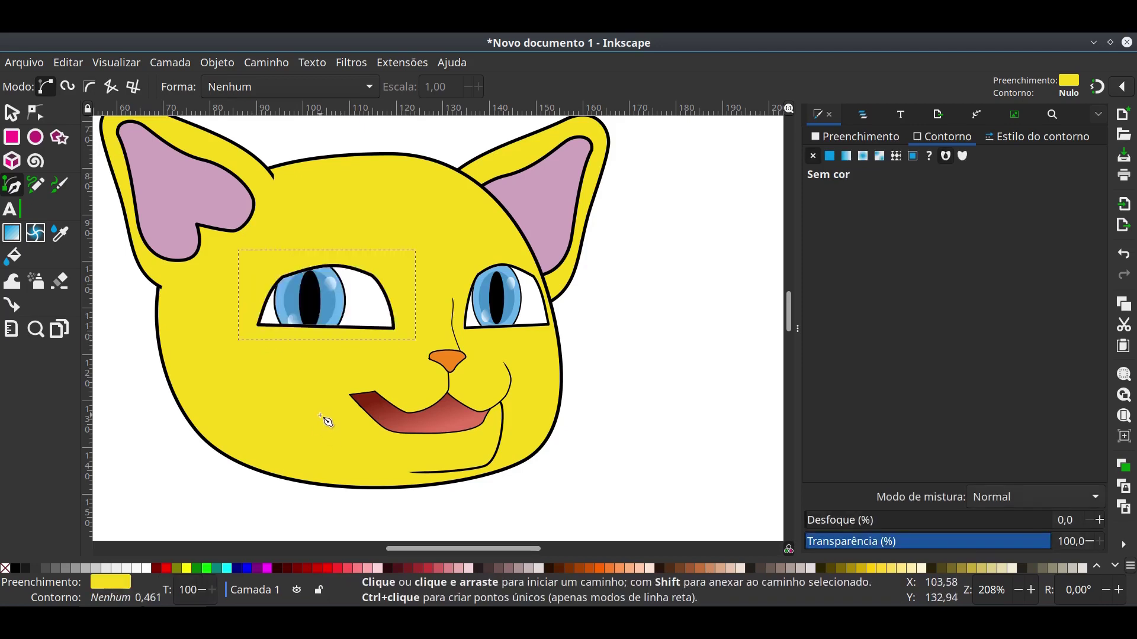
# Remove the eye shape's stroke and give it a darker golden fill.
pyautogui.click(829, 156)
pyautogui.click(860, 137)
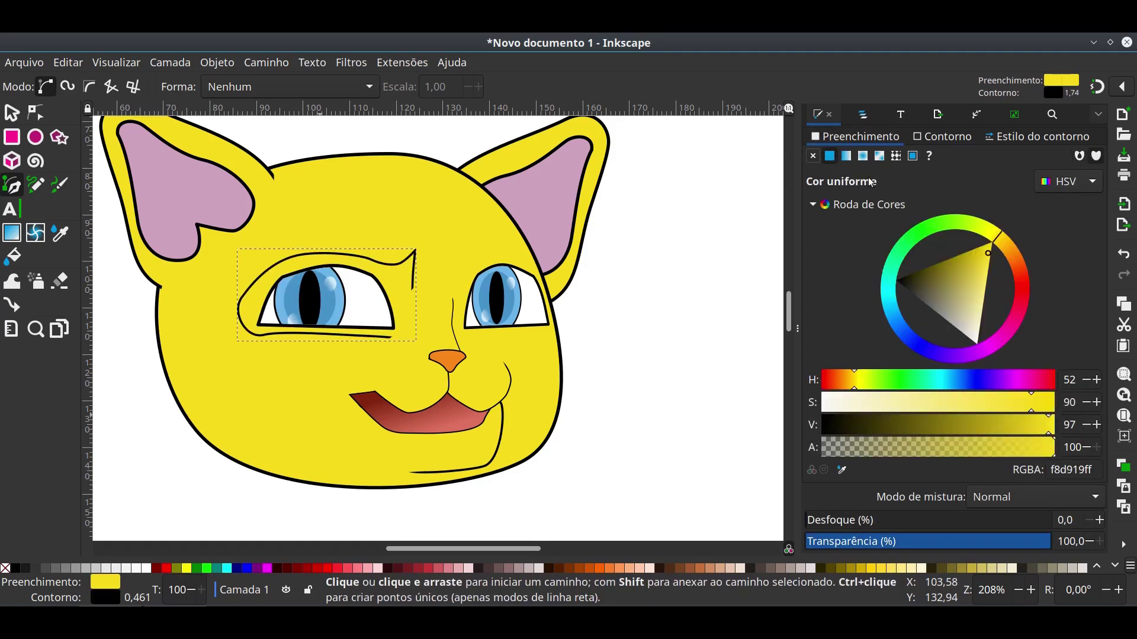
pyautogui.click(936, 137)
pyautogui.click(812, 156)
pyautogui.click(860, 136)
pyautogui.moveTo(986, 255); pyautogui.dragTo(986, 267)
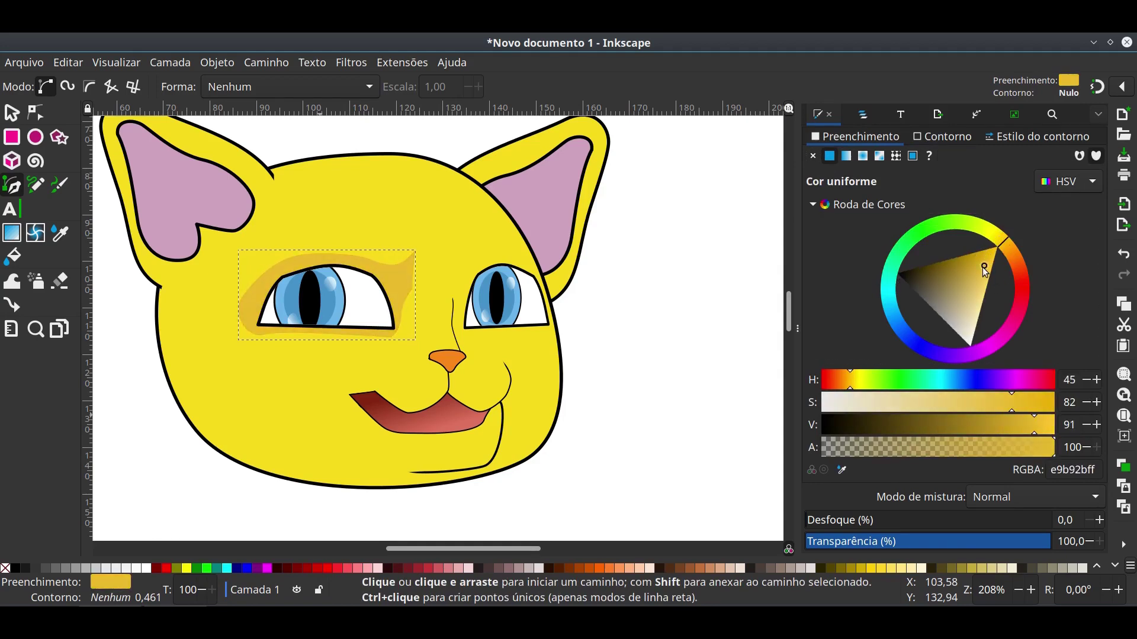
# Adjust the eye shadow's right edge point, then select the right-hand eye.
pyautogui.press('n')
pyautogui.moveTo(412, 282); pyautogui.dragTo(419, 277)
pyautogui.press('Escape')
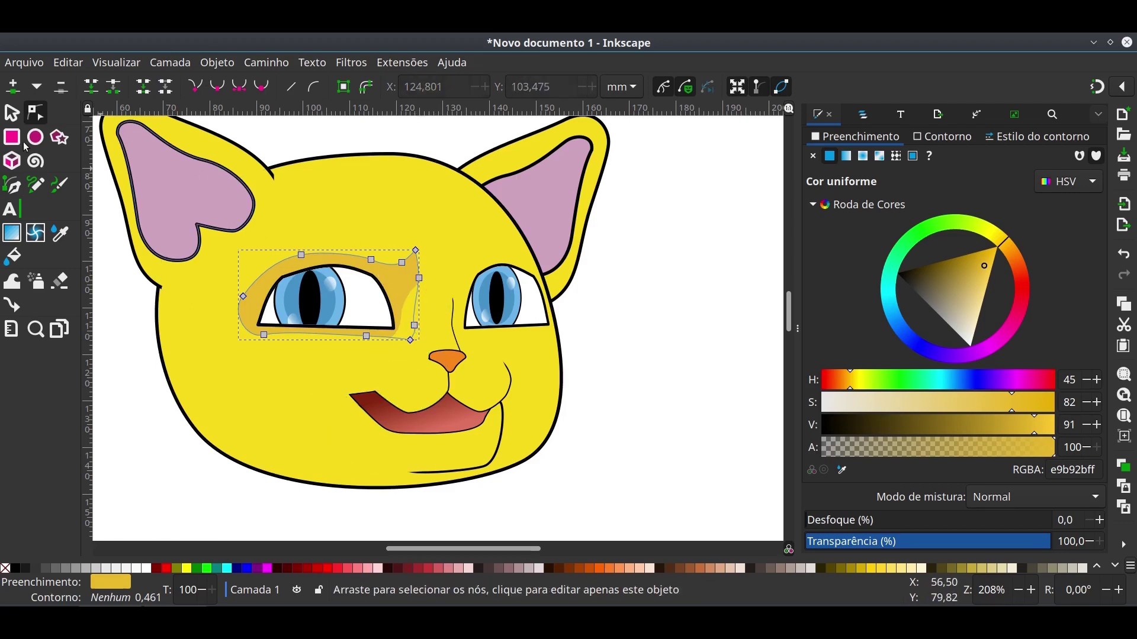
pyautogui.press('s')
pyautogui.click(316, 301)
pyautogui.click(418, 279)
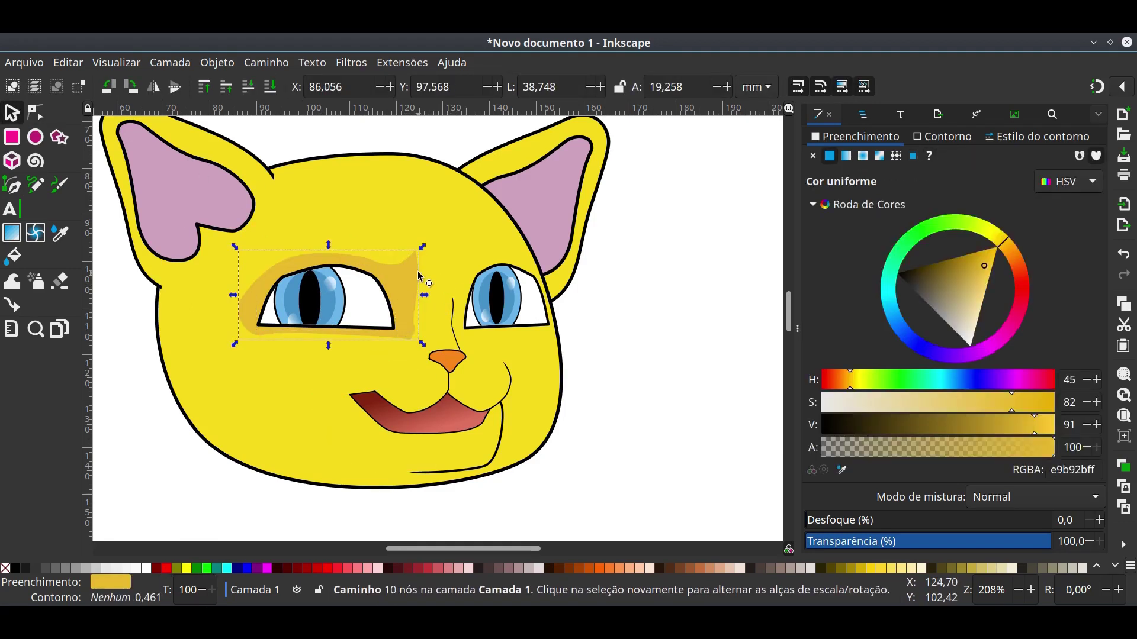
pyautogui.press('n')
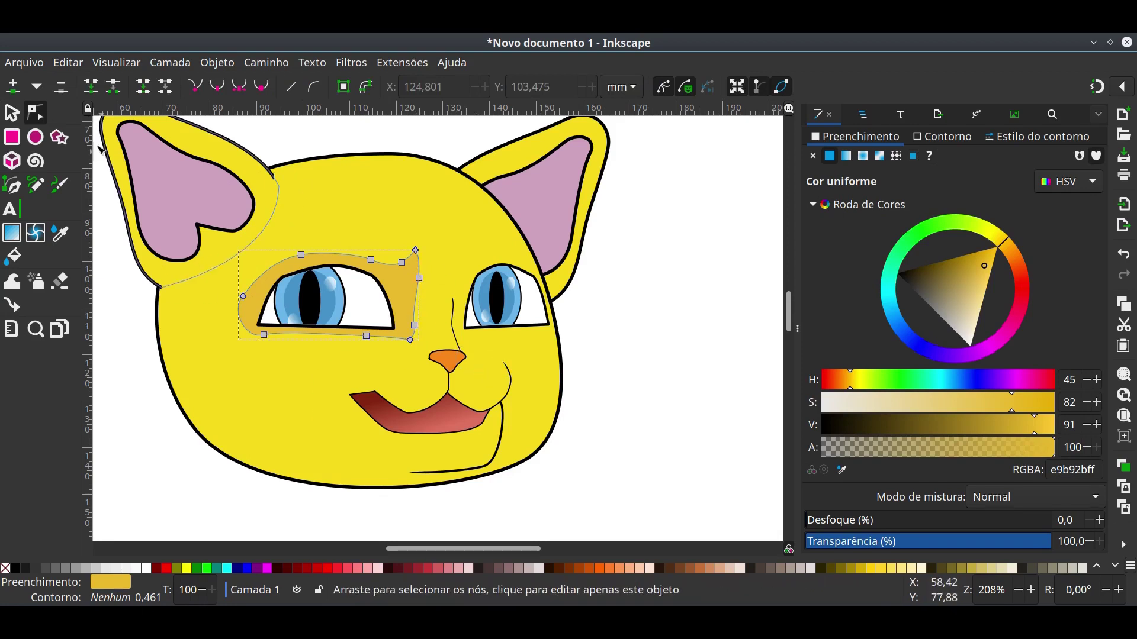
pyautogui.press('s')
pyautogui.click(515, 316)
# Draw a closed golden shadow shape around the right-hand eye.
pyautogui.press('b')
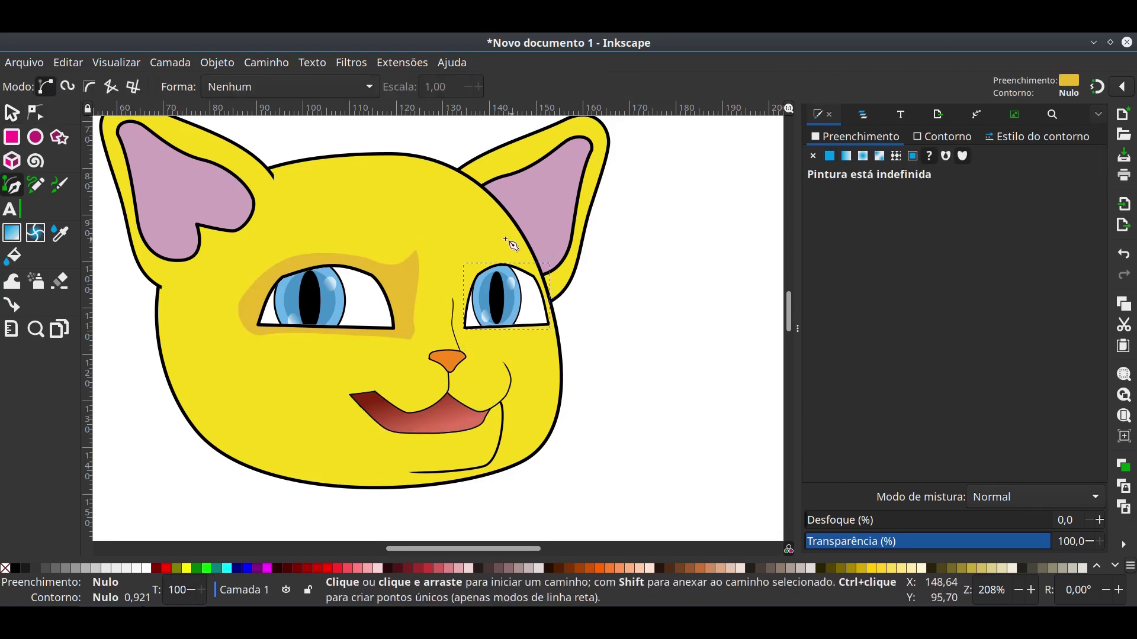
pyautogui.moveTo(456, 257); pyautogui.dragTo(515, 256)
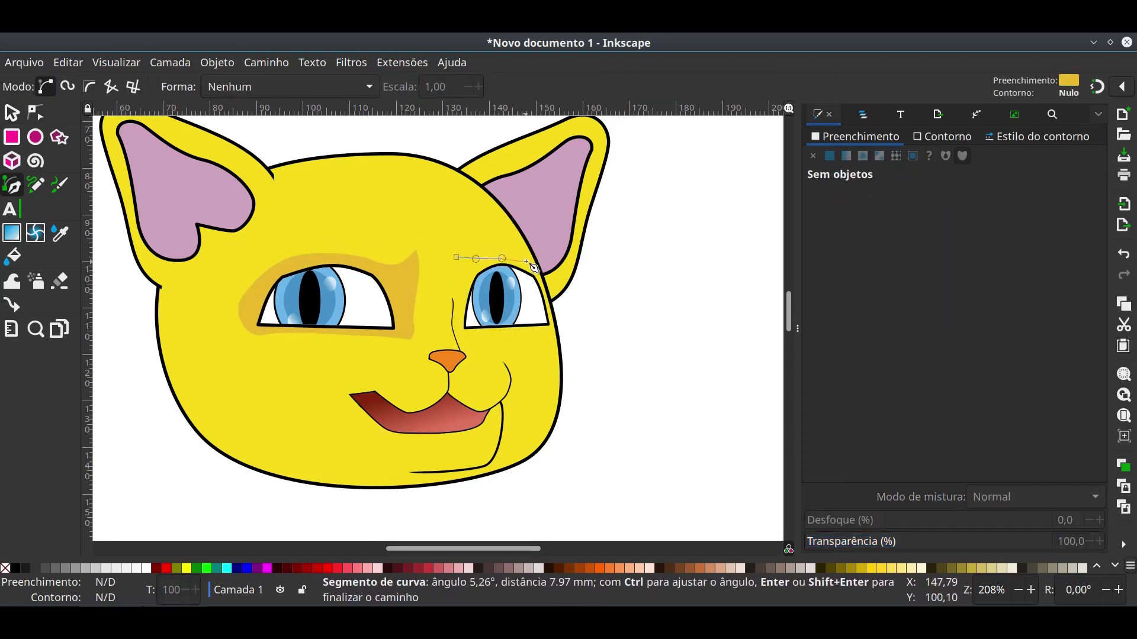
pyautogui.click(560, 330)
pyautogui.moveTo(462, 339); pyautogui.dragTo(447, 304)
pyautogui.click(459, 259)
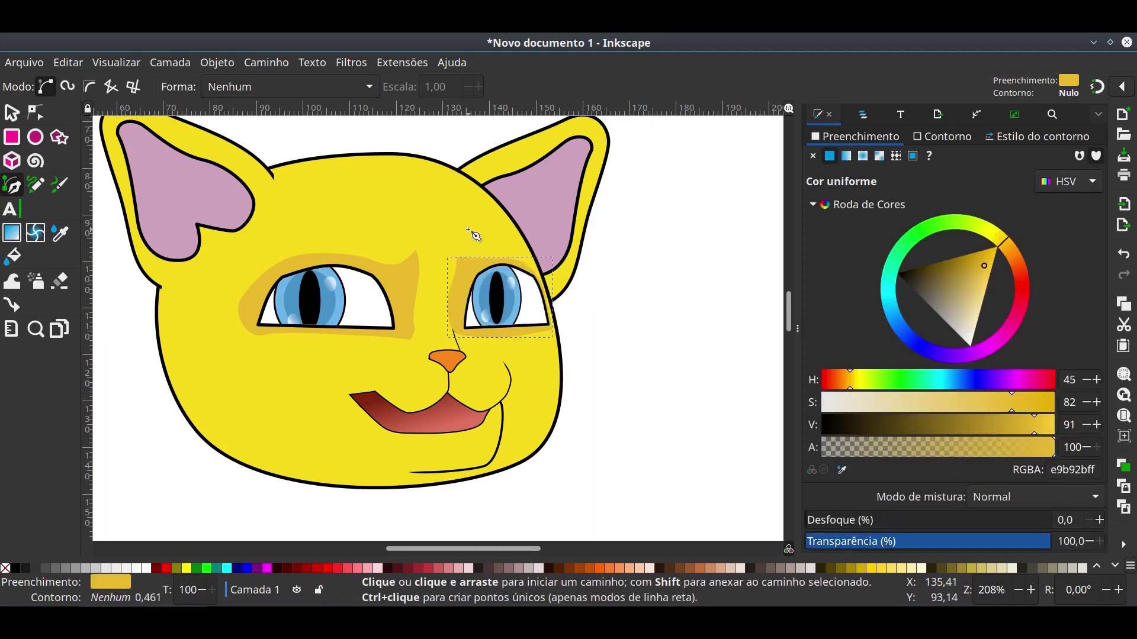
# Nudge a point on the muzzle line slightly left.
pyautogui.press('n')
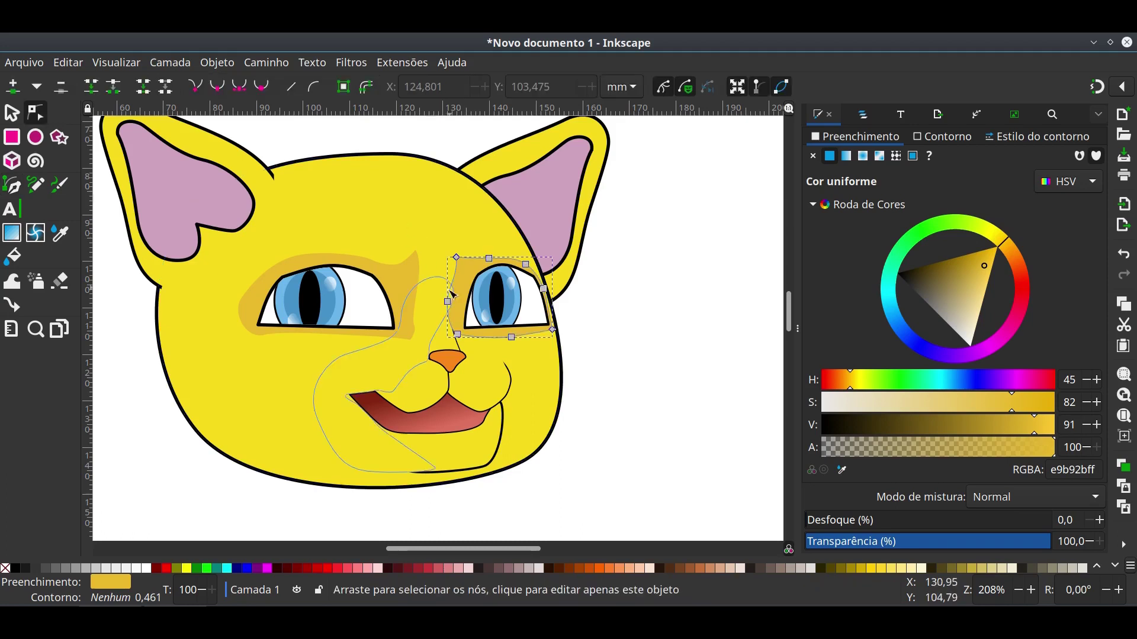
pyautogui.click(453, 293)
pyautogui.click(445, 276)
pyautogui.moveTo(452, 288); pyautogui.dragTo(448, 287)
pyautogui.click(675, 305)
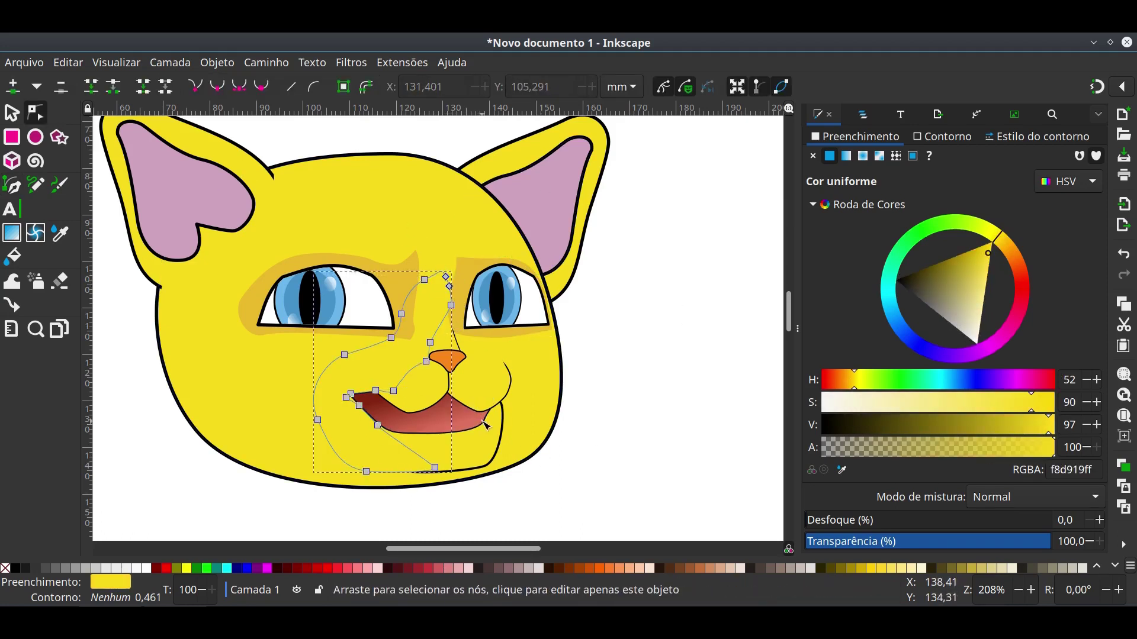
# Draw a small patch left of the nose above the mouth and fill it pale yellow.
pyautogui.press('b')
pyautogui.click(399, 356)
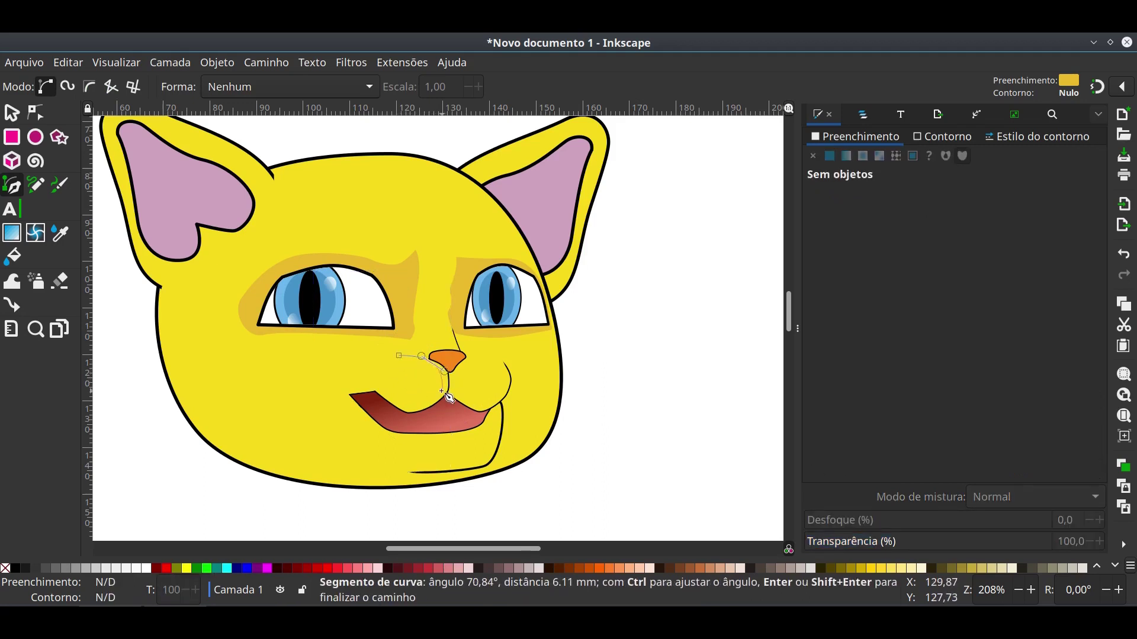
pyautogui.moveTo(383, 383); pyautogui.dragTo(379, 372)
pyautogui.press('Return')
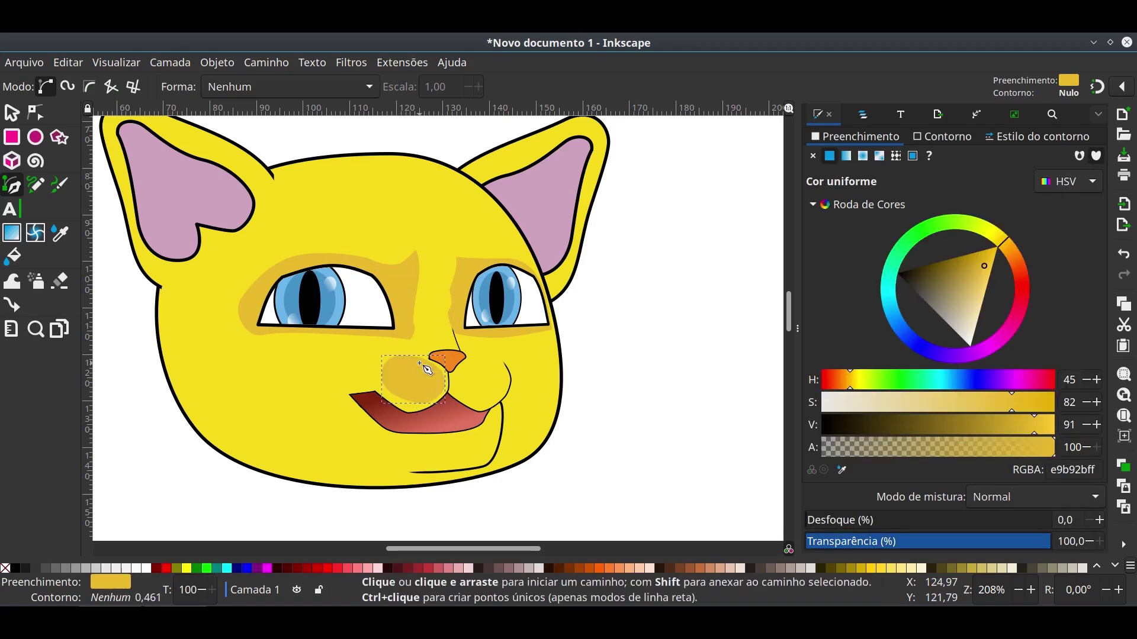
pyautogui.click(841, 472)
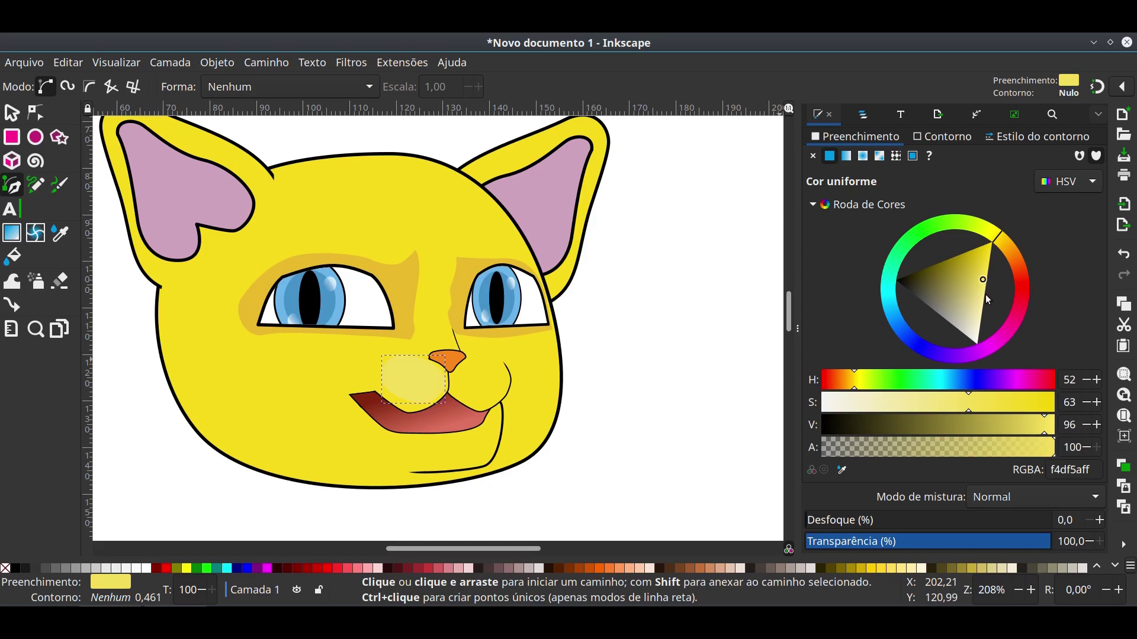
# Make the nose-side patch pale yellow with a linear gradient fading to transparent.
pyautogui.moveTo(985, 294); pyautogui.dragTo(978, 311)
pyautogui.click(845, 156)
pyautogui.press('n')
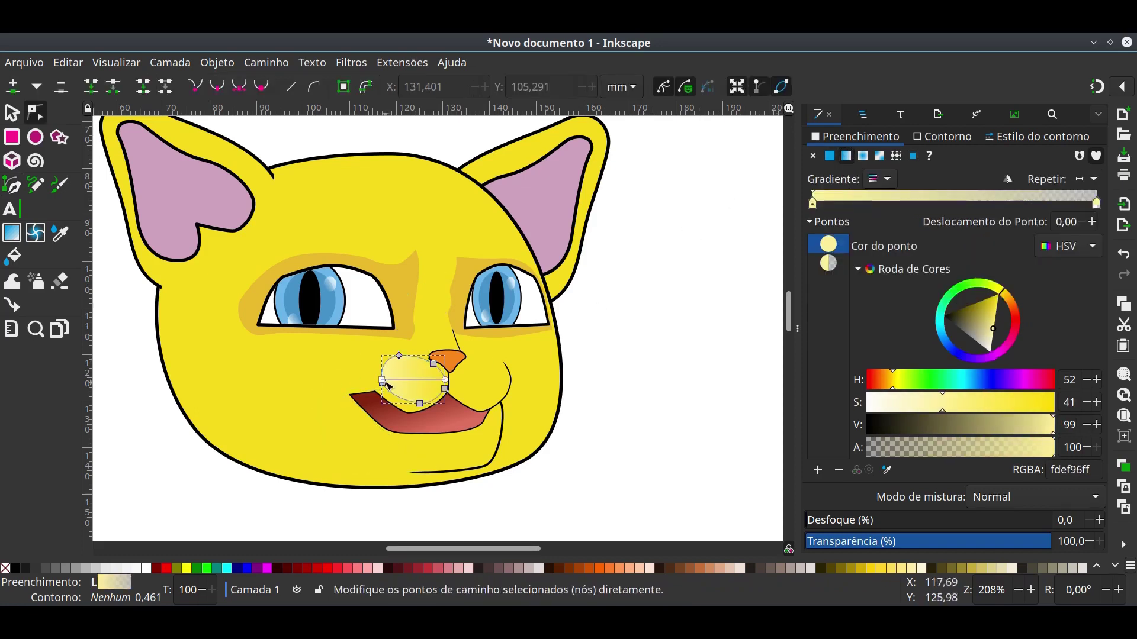
pyautogui.click(433, 365)
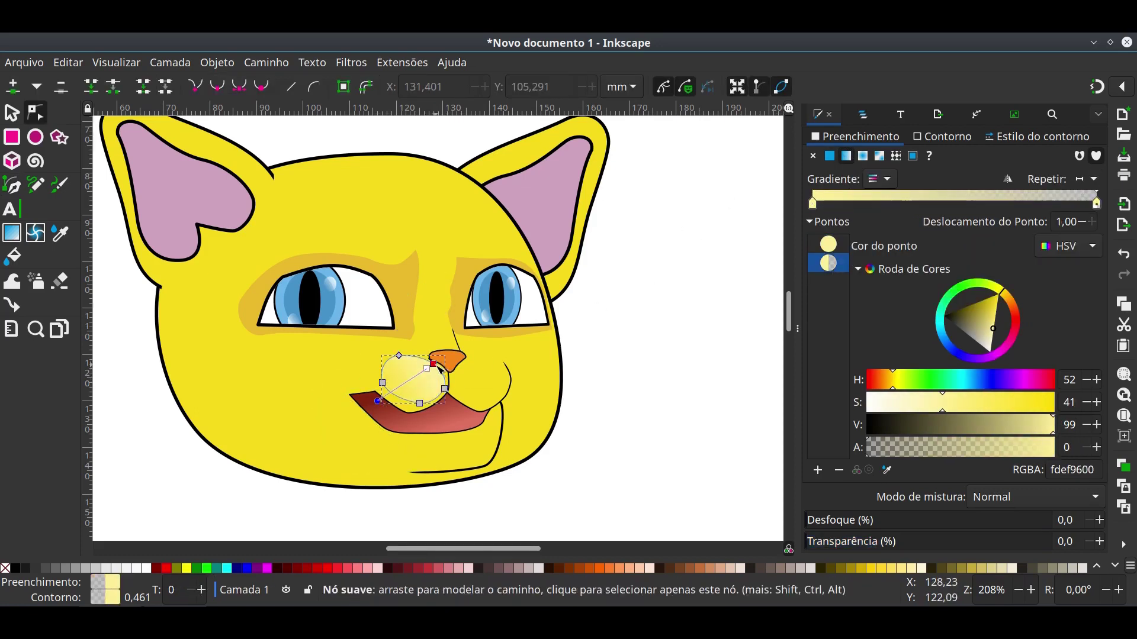
# Draw a right-cheek highlight shape and give it the same pale fading gradient.
pyautogui.press('b')
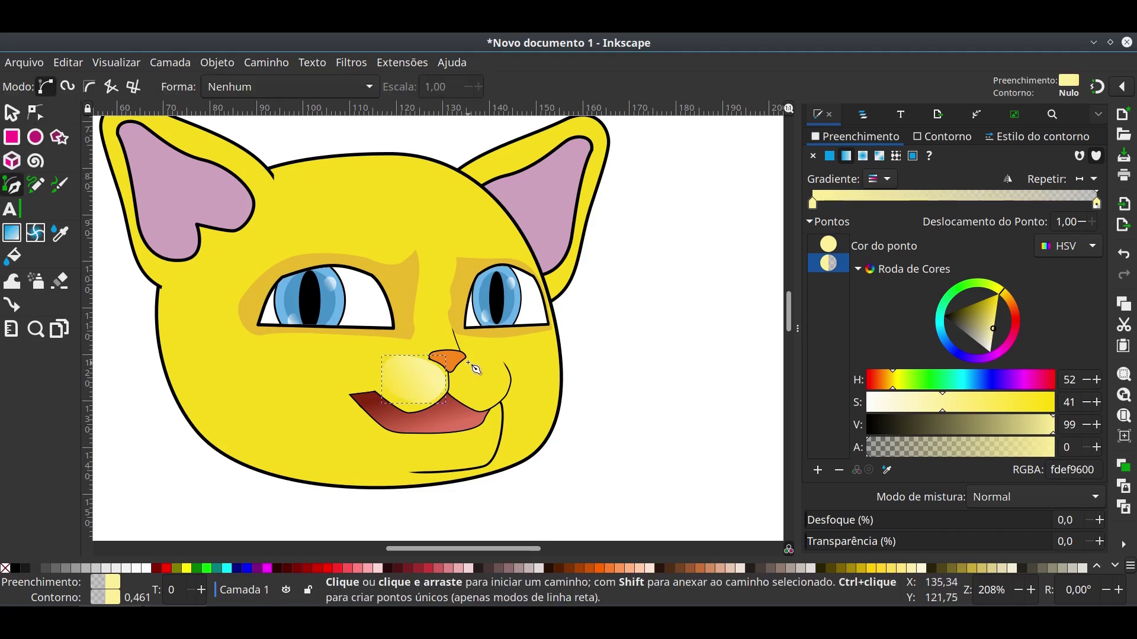
pyautogui.click(469, 361)
pyautogui.moveTo(505, 373); pyautogui.dragTo(490, 409)
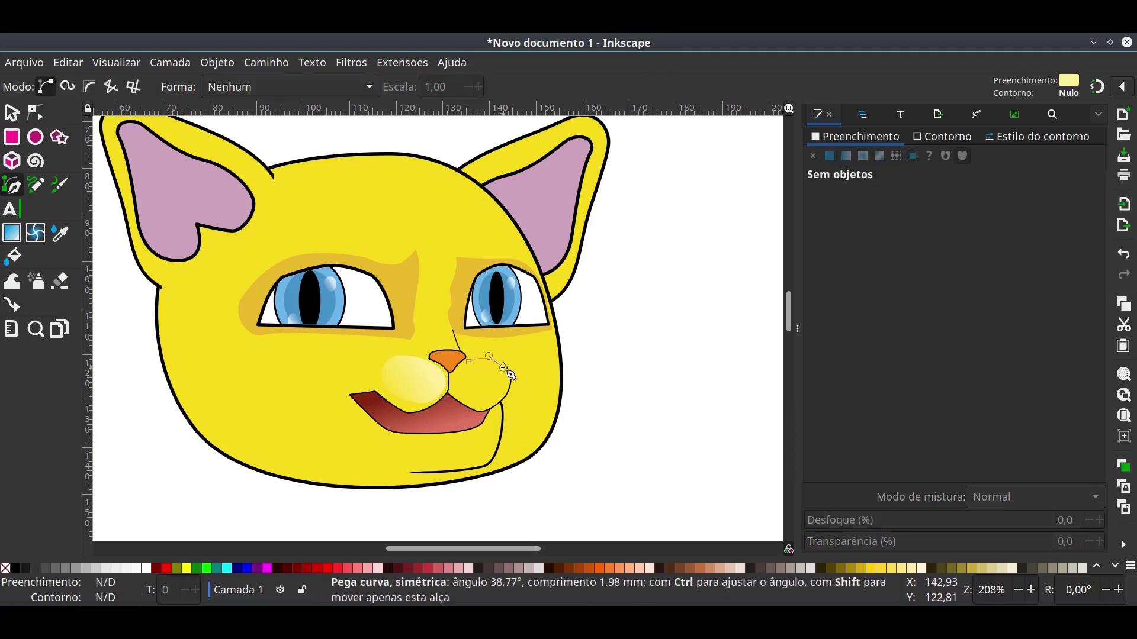
pyautogui.click(469, 361)
pyautogui.click(846, 156)
pyautogui.click(879, 178)
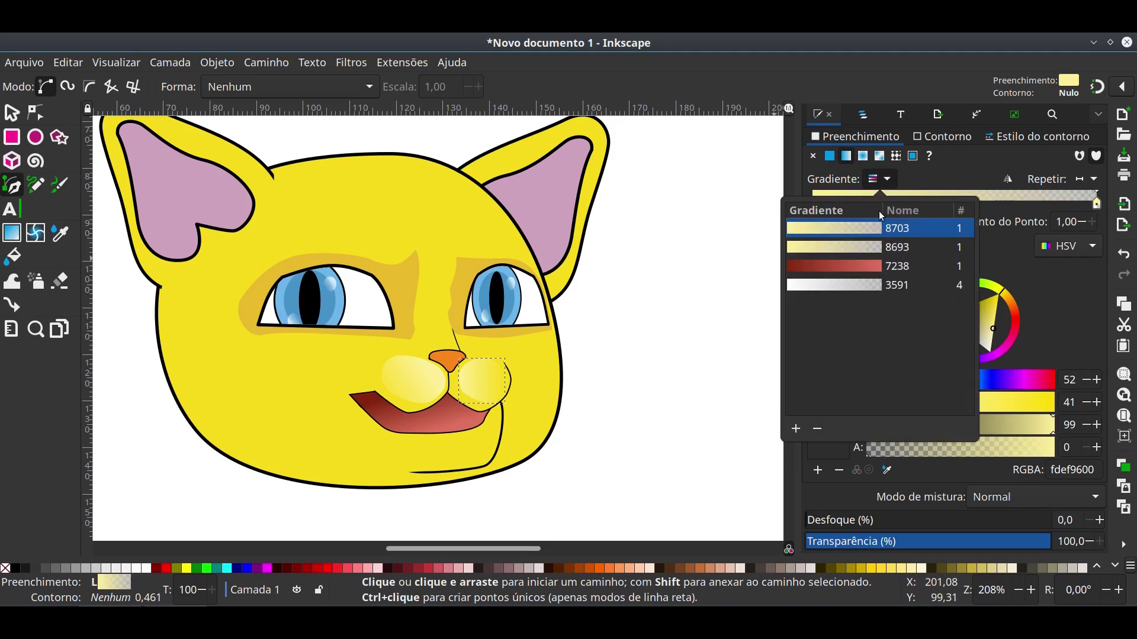
pyautogui.click(848, 247)
pyautogui.press('n')
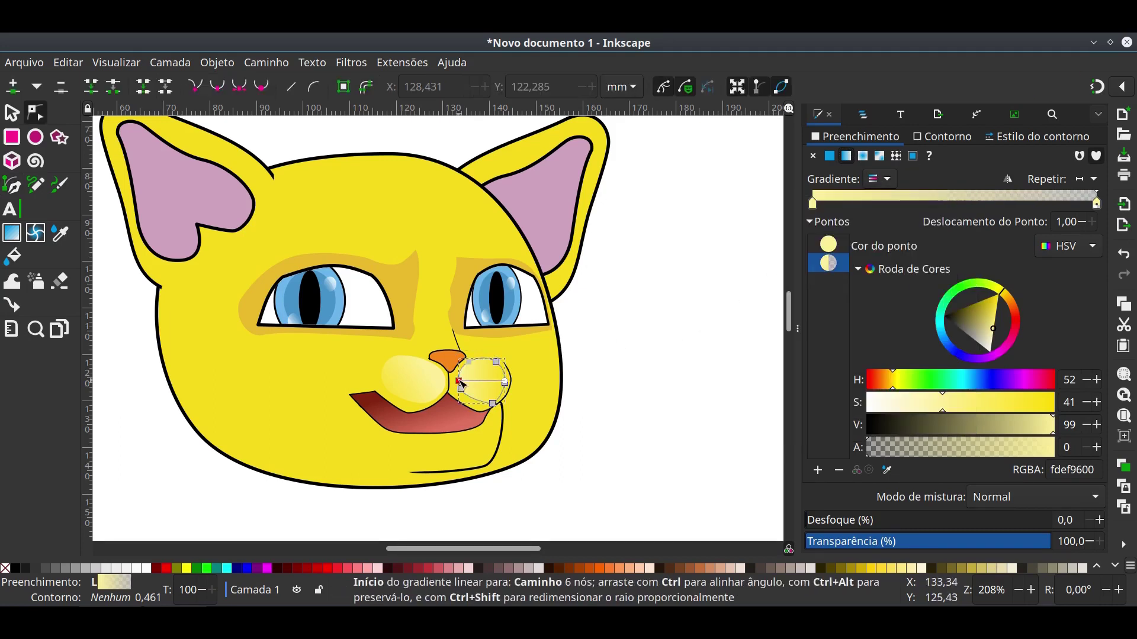
pyautogui.click(480, 406)
# Add a pale fading highlight below the mouth, then start an outline above the left eye.
pyautogui.press('b')
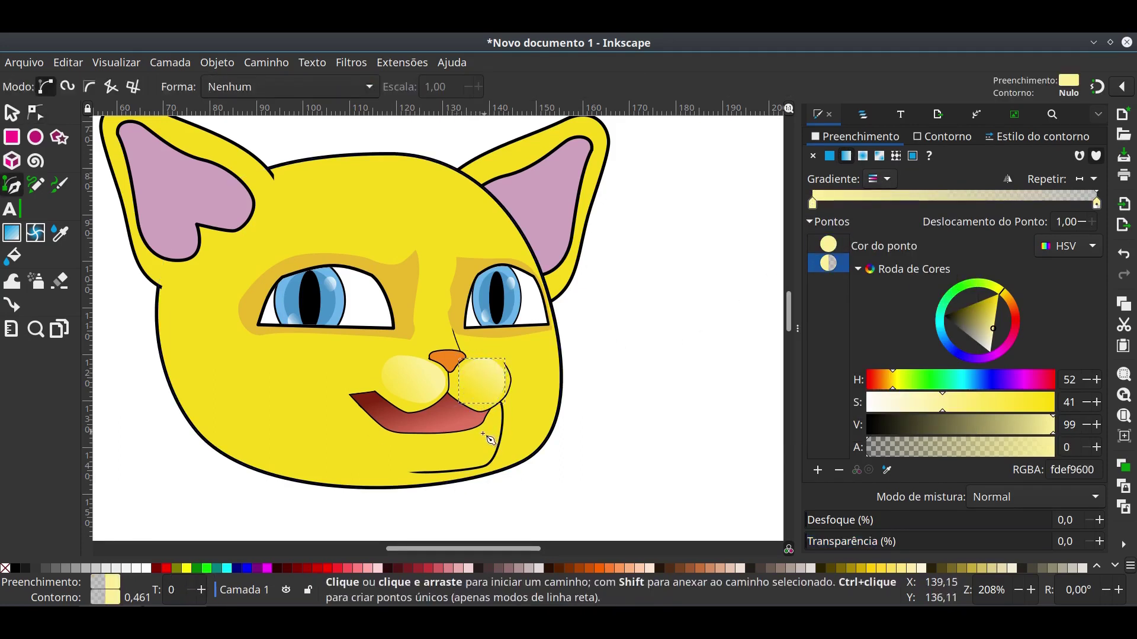
pyautogui.moveTo(497, 421); pyautogui.dragTo(496, 456)
pyautogui.click(407, 467)
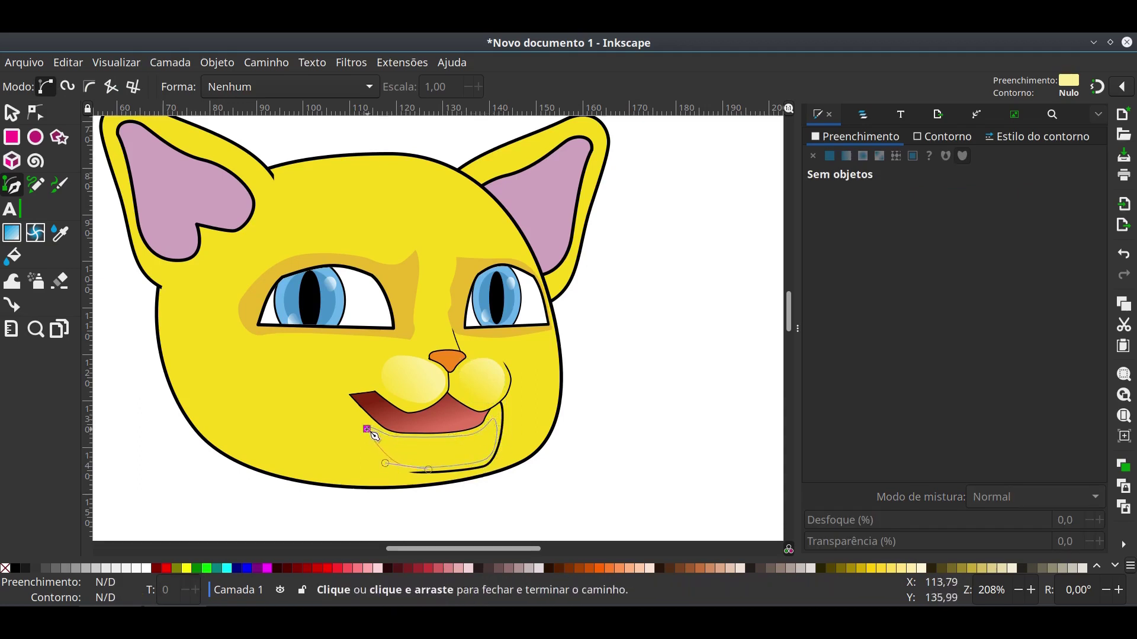
pyautogui.click(367, 429)
pyautogui.click(848, 157)
pyautogui.click(879, 179)
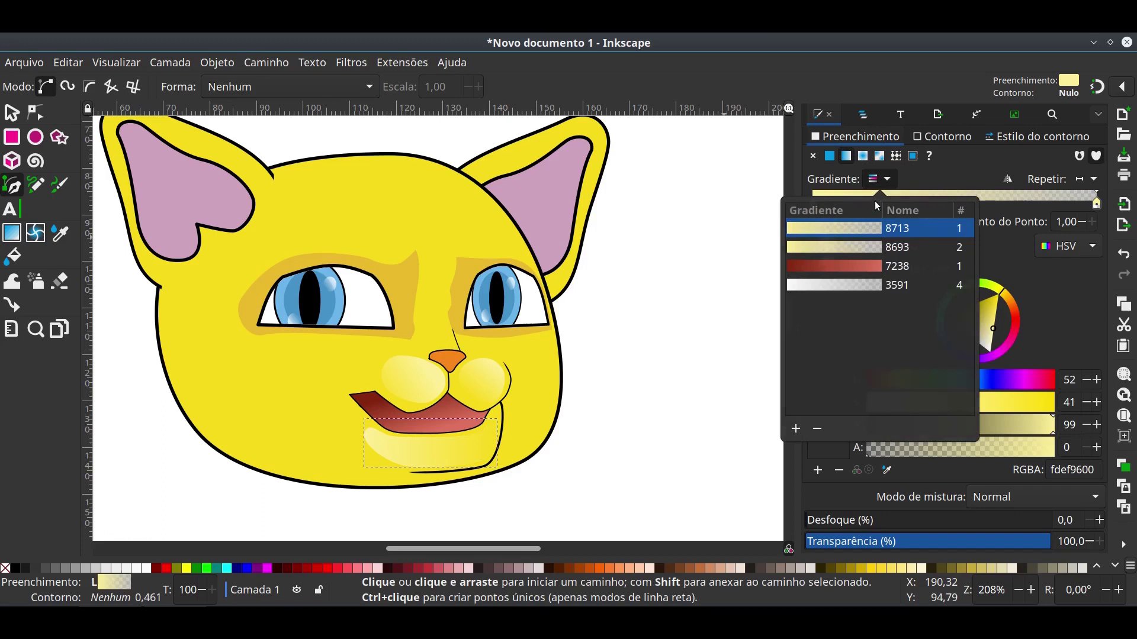
pyautogui.click(910, 251)
pyautogui.click(745, 342)
pyautogui.press('n')
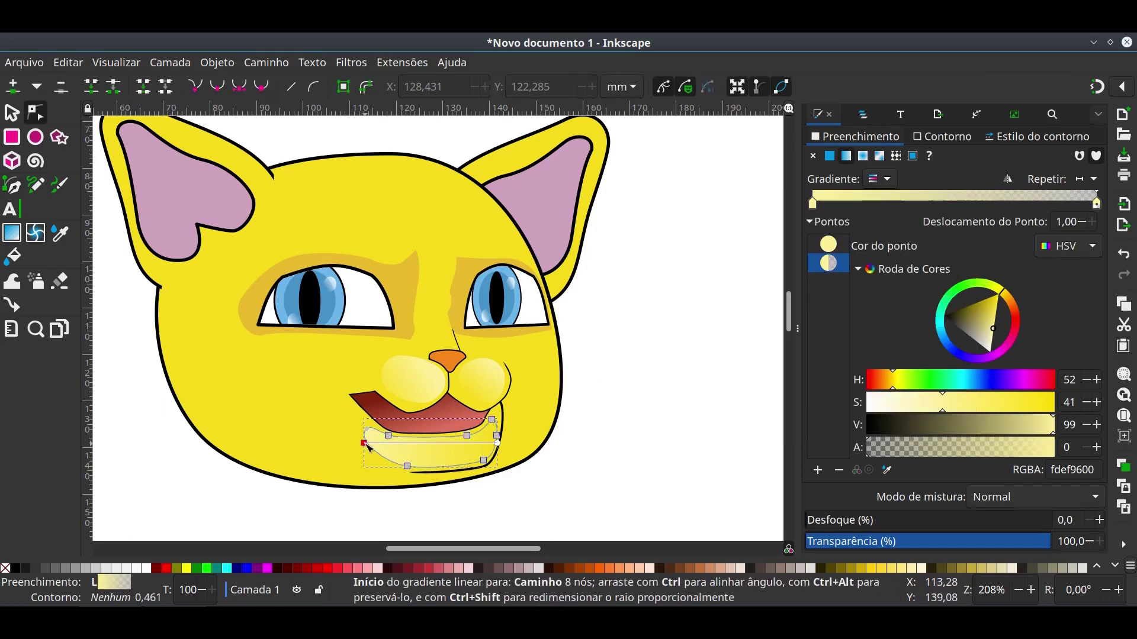
pyautogui.moveTo(495, 431); pyautogui.dragTo(444, 471)
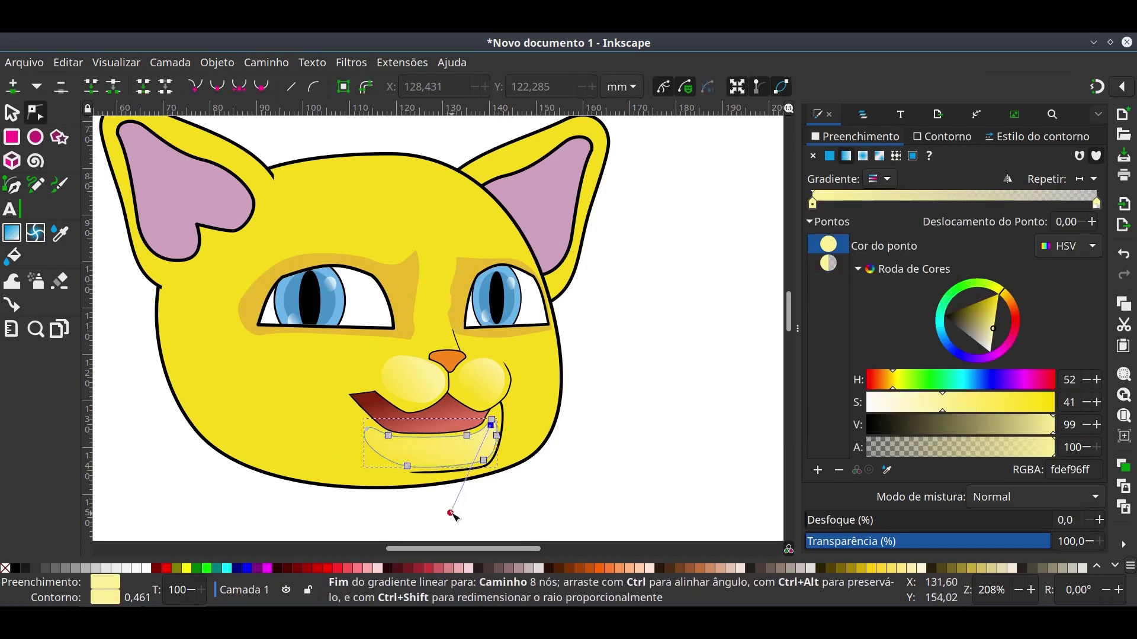
pyautogui.moveTo(451, 514); pyautogui.dragTo(470, 467)
pyautogui.click(597, 335)
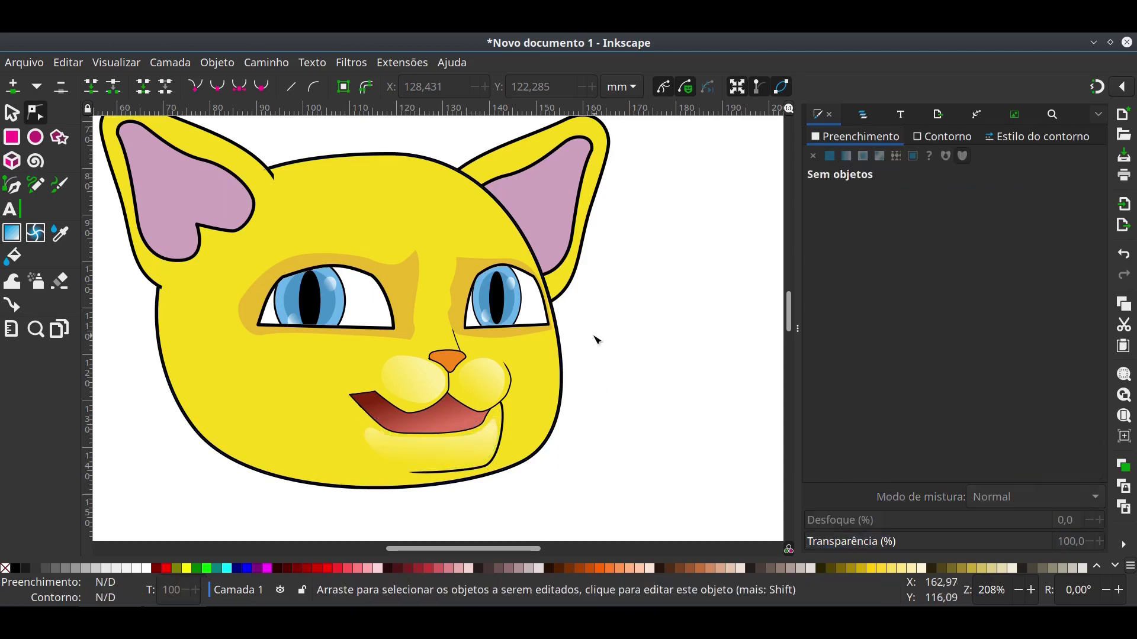
pyautogui.press('b')
pyautogui.moveTo(278, 230)
pyautogui.mouseDown()
pyautogui.moveTo(332, 216)
pyautogui.moveTo(286, 249)
pyautogui.mouseUp()
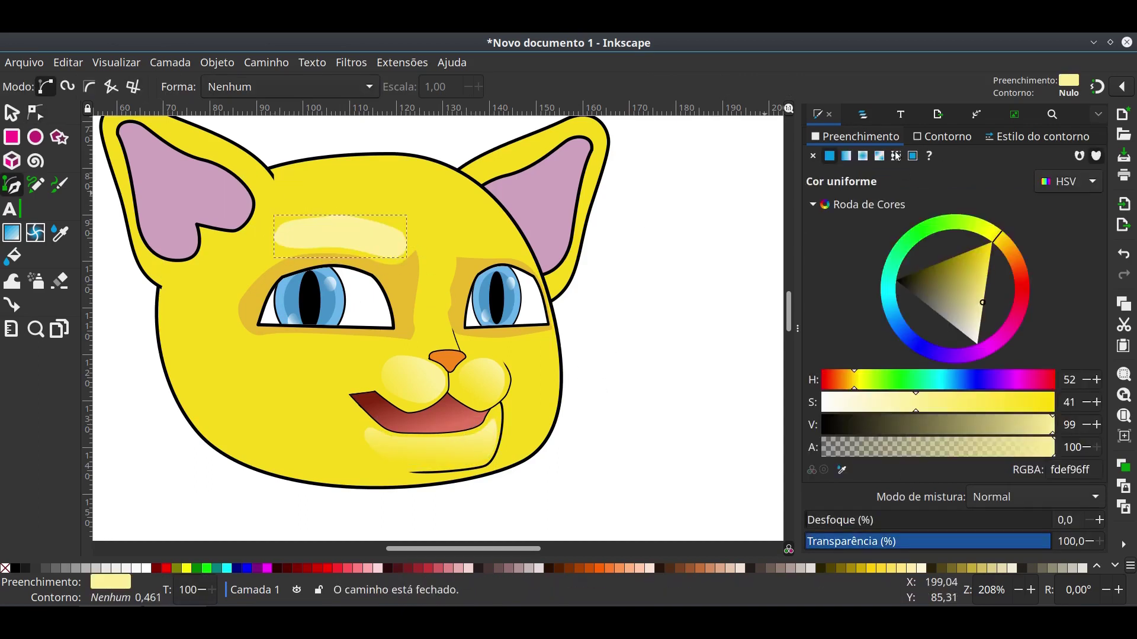
# Apply the pale fading gradient to the highlight above the left eye.
pyautogui.click(846, 155)
pyautogui.click(879, 179)
pyautogui.click(868, 252)
pyautogui.click(769, 299)
pyautogui.press('n')
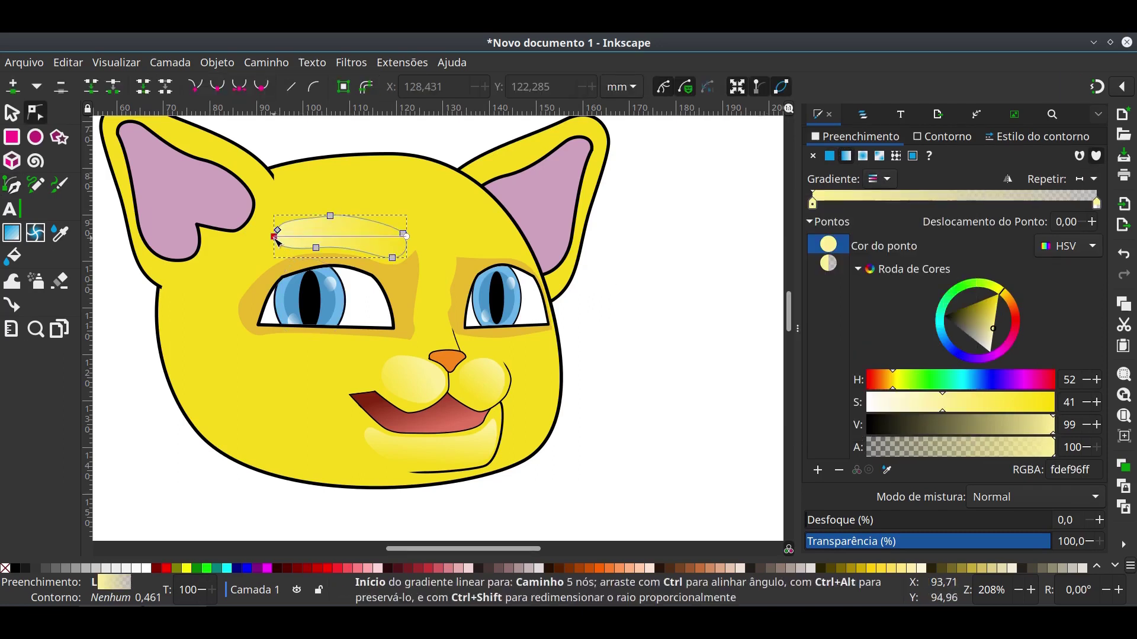
pyautogui.moveTo(346, 252); pyautogui.dragTo(350, 251)
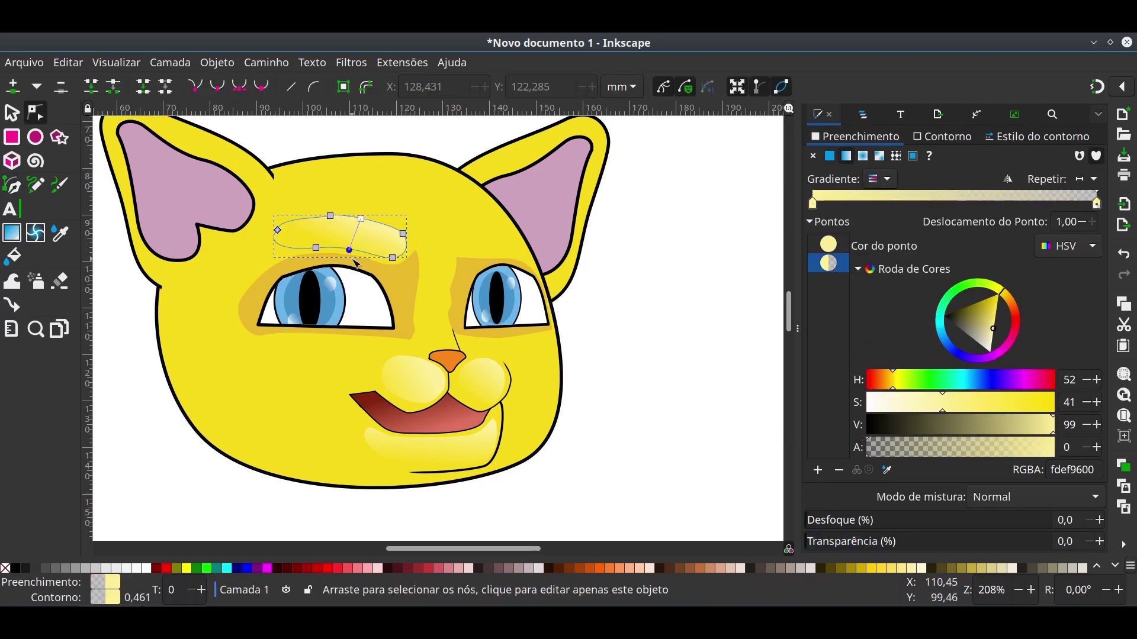
# Draw a highlight above the right eye with the pale yellow fading gradient.
pyautogui.press('b')
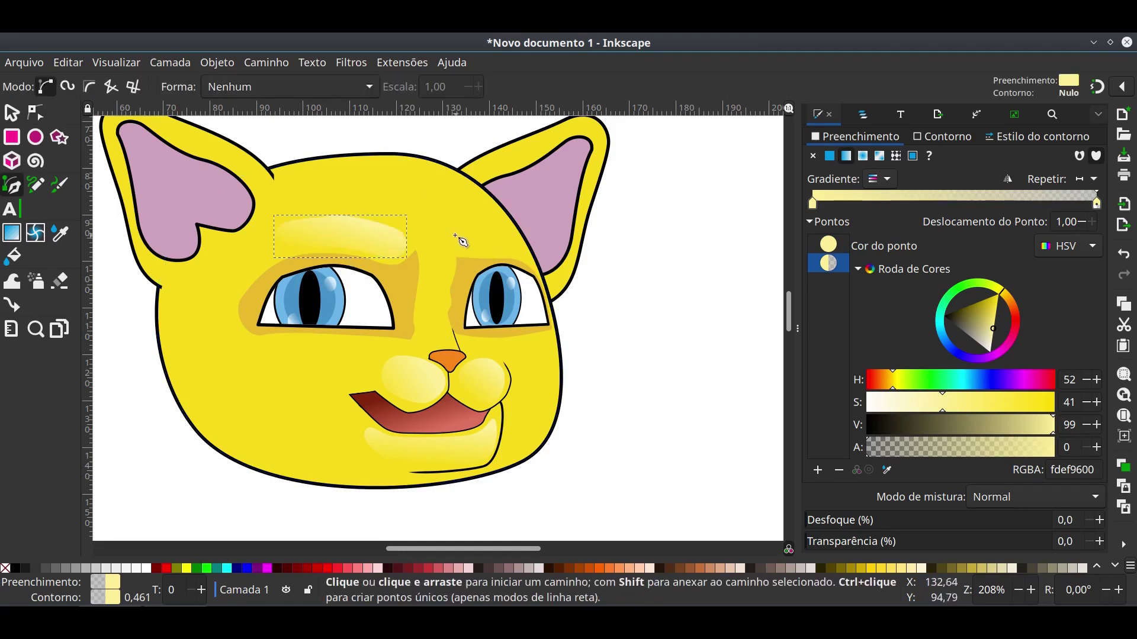
pyautogui.click(520, 236)
pyautogui.moveTo(453, 252); pyautogui.dragTo(474, 258)
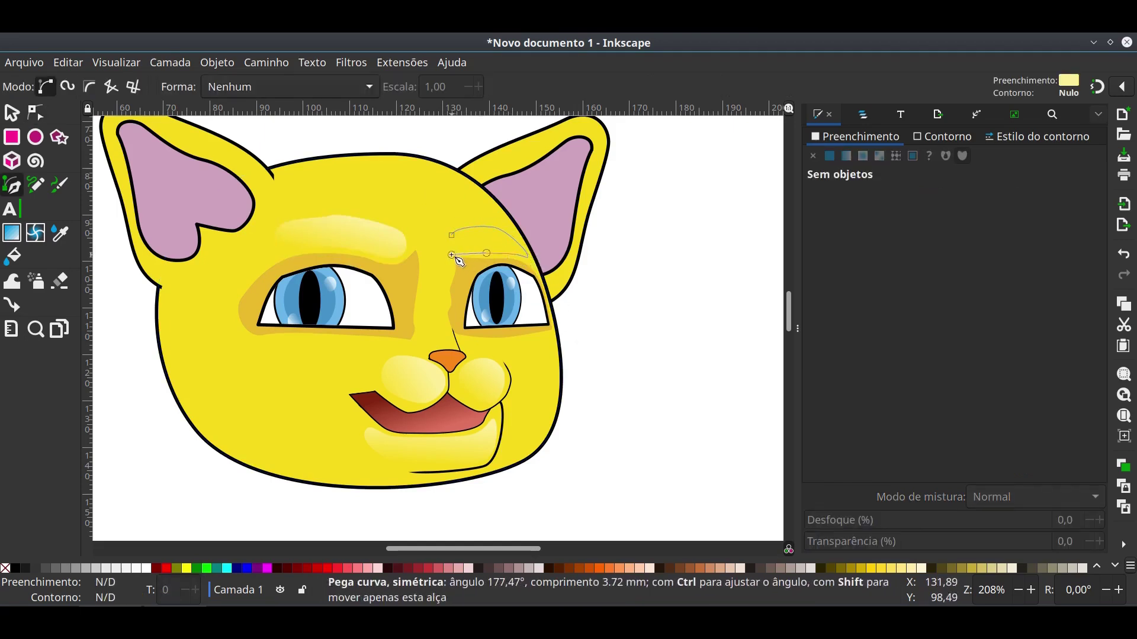
pyautogui.click(521, 239)
pyautogui.click(846, 156)
pyautogui.click(879, 178)
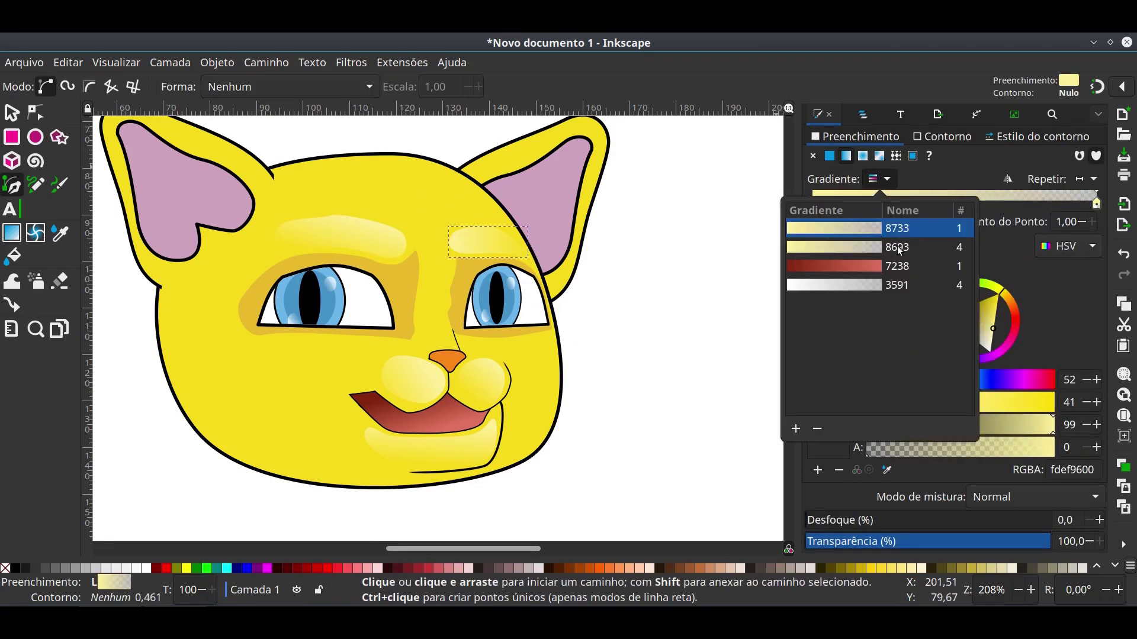
pyautogui.click(639, 426)
# Give the left eye's gold patch a top-to-bottom gradient fading to transparent.
pyautogui.press('n')
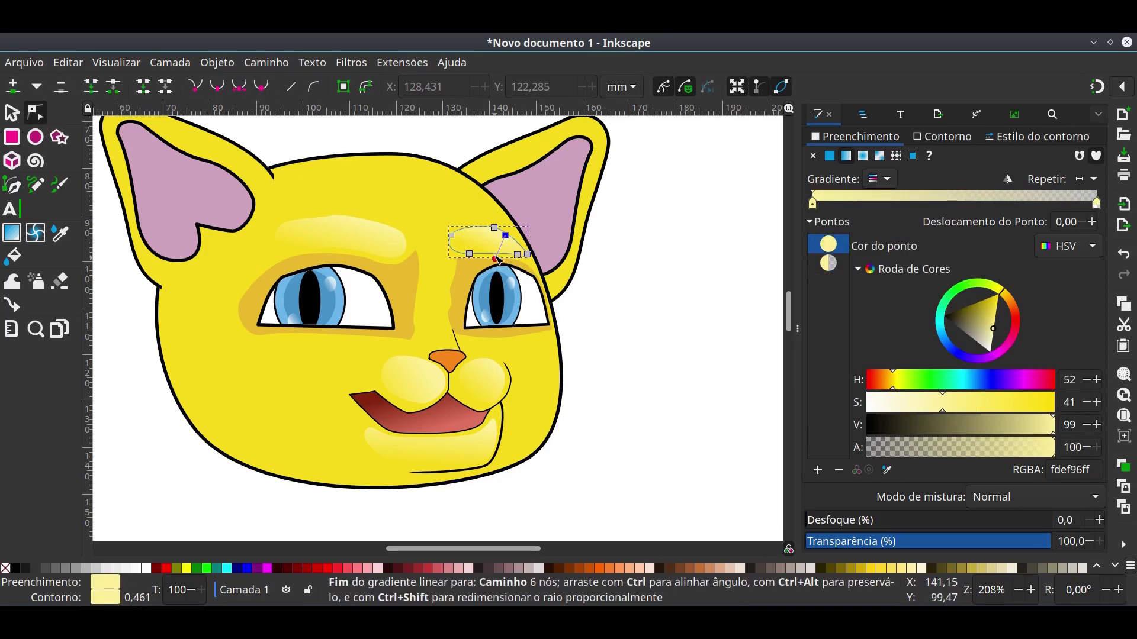
pyautogui.click(249, 296)
pyautogui.click(846, 156)
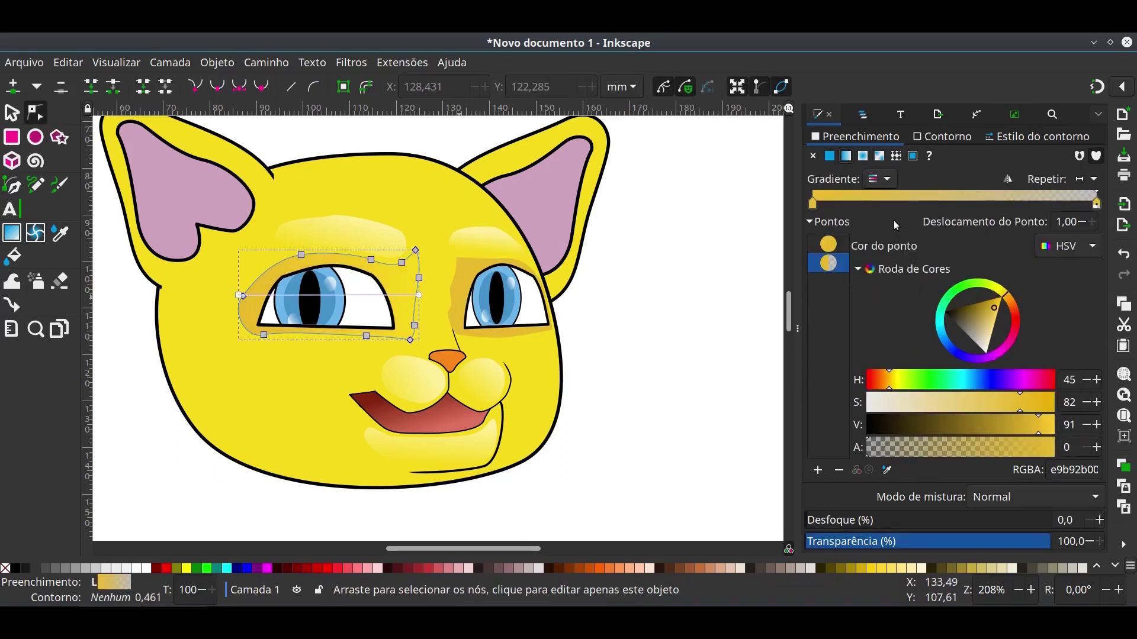
pyautogui.moveTo(239, 296); pyautogui.dragTo(357, 254)
pyautogui.moveTo(419, 296); pyautogui.dragTo(354, 325)
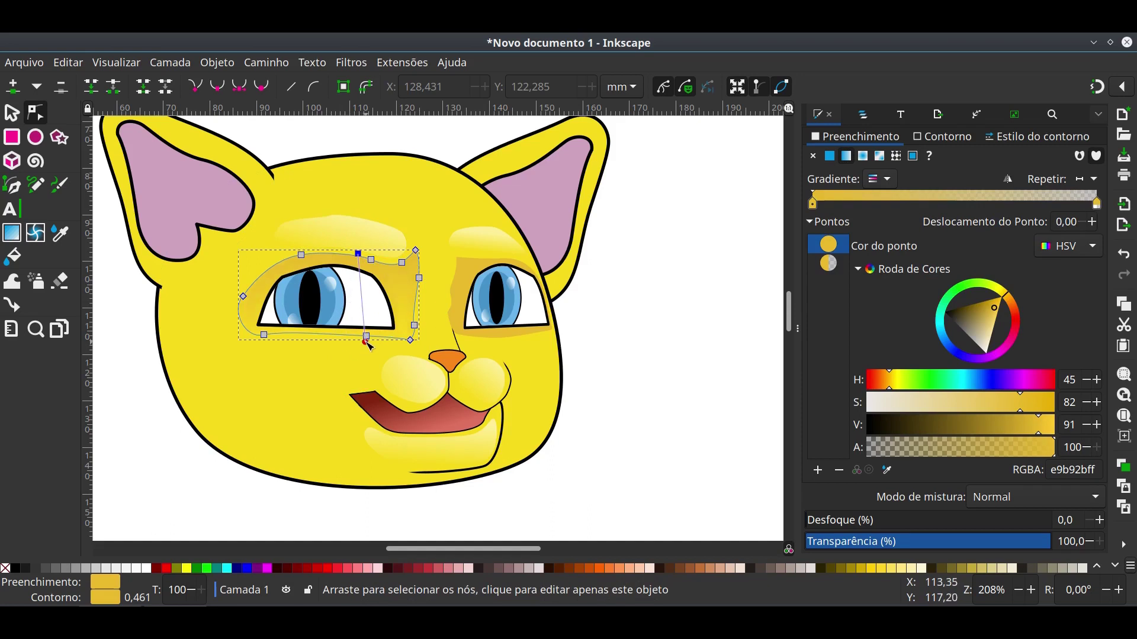
pyautogui.click(358, 254)
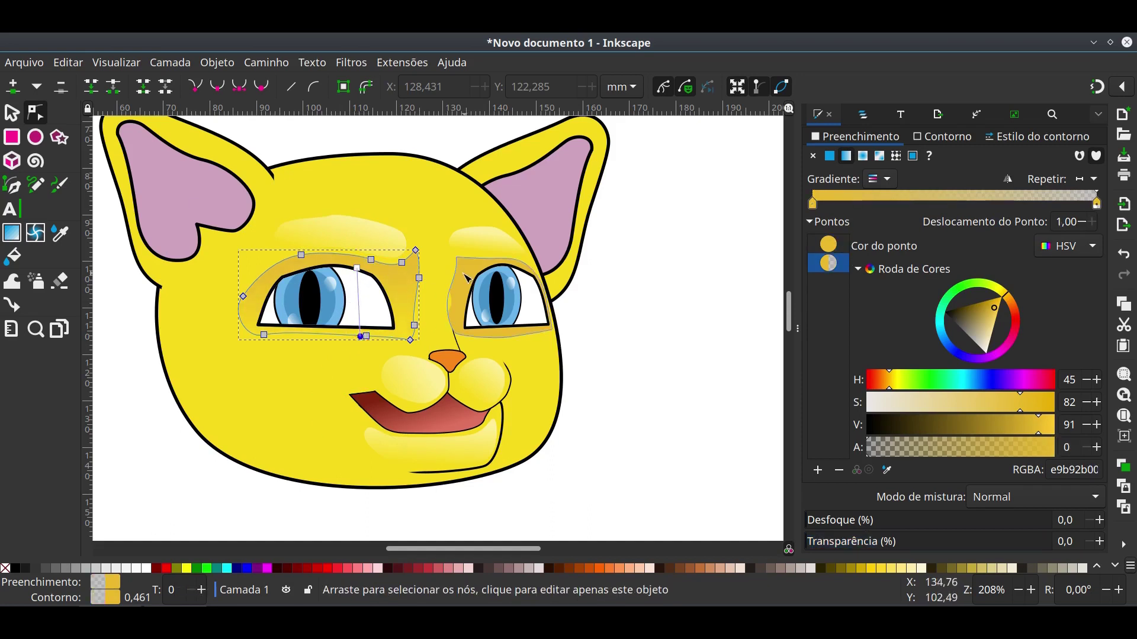
# Apply the same gold fading gradient to the right eye's patch.
pyautogui.click(458, 296)
pyautogui.click(846, 156)
pyautogui.click(878, 179)
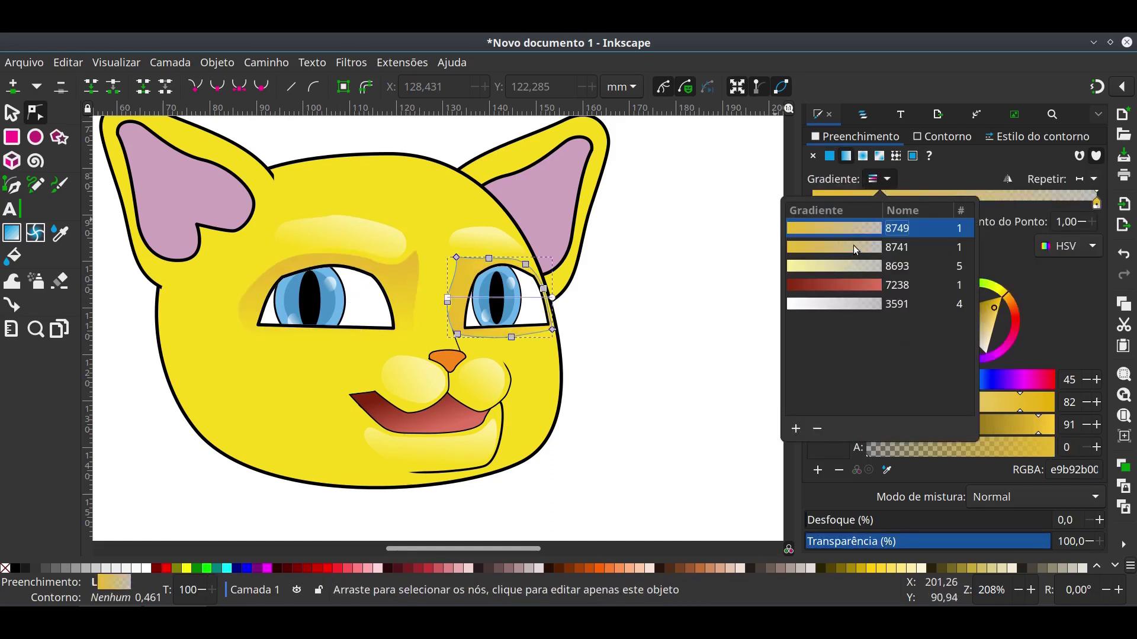
pyautogui.click(854, 247)
pyautogui.click(448, 301)
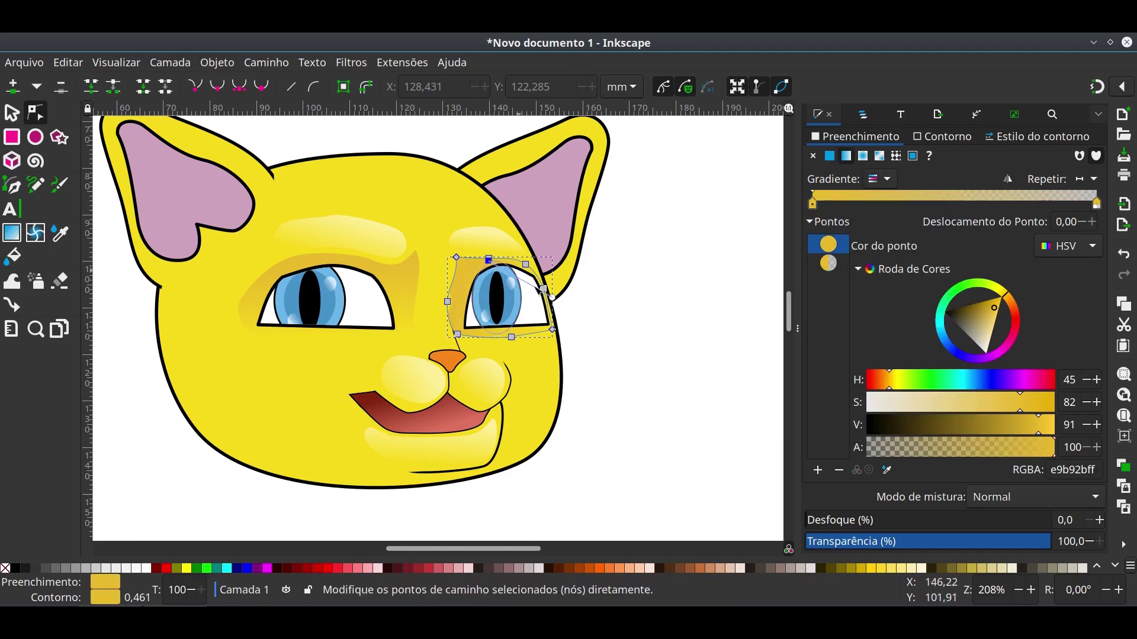
pyautogui.click(499, 337)
pyautogui.click(13, 115)
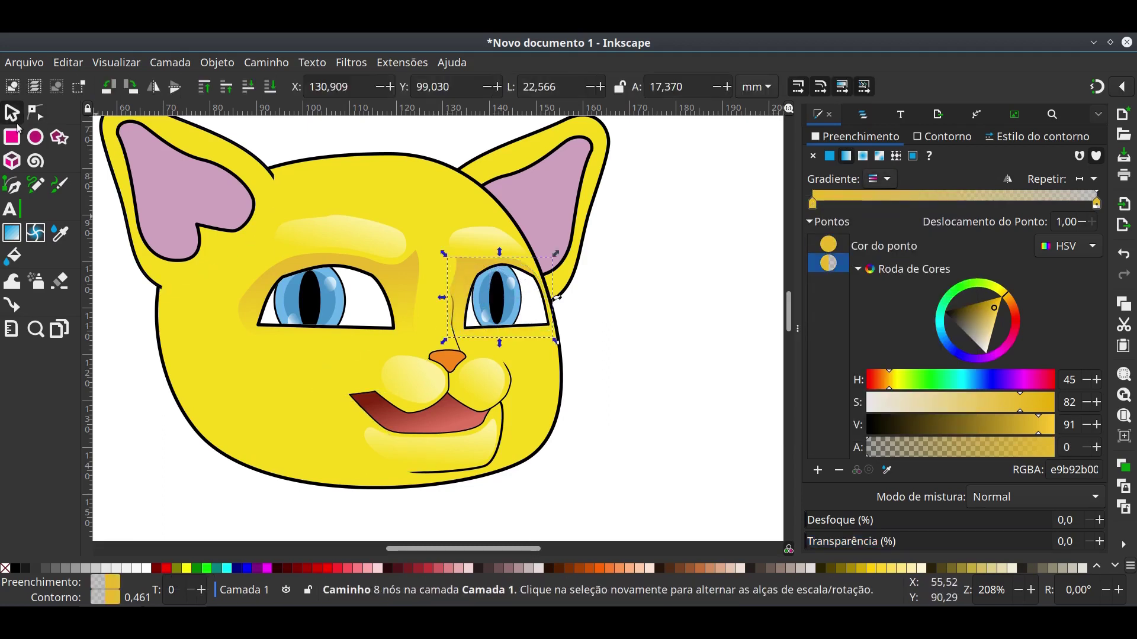
# Reshape the nose-bridge line by moving one of its nodes.
pyautogui.click(459, 355)
pyautogui.press('n')
pyautogui.click(448, 293)
pyautogui.moveTo(457, 296); pyautogui.dragTo(452, 300)
pyautogui.click(685, 349)
pyautogui.click(671, 378)
pyautogui.click(298, 481)
# Draw a closed shadow shape along the left jaw and around the chin.
pyautogui.press('b')
pyautogui.moveTo(161, 312); pyautogui.dragTo(190, 286)
pyautogui.click(207, 377)
pyautogui.click(288, 417)
pyautogui.click(341, 404)
pyautogui.moveTo(383, 489); pyautogui.dragTo(295, 479)
pyautogui.moveTo(204, 432); pyautogui.dragTo(173, 396)
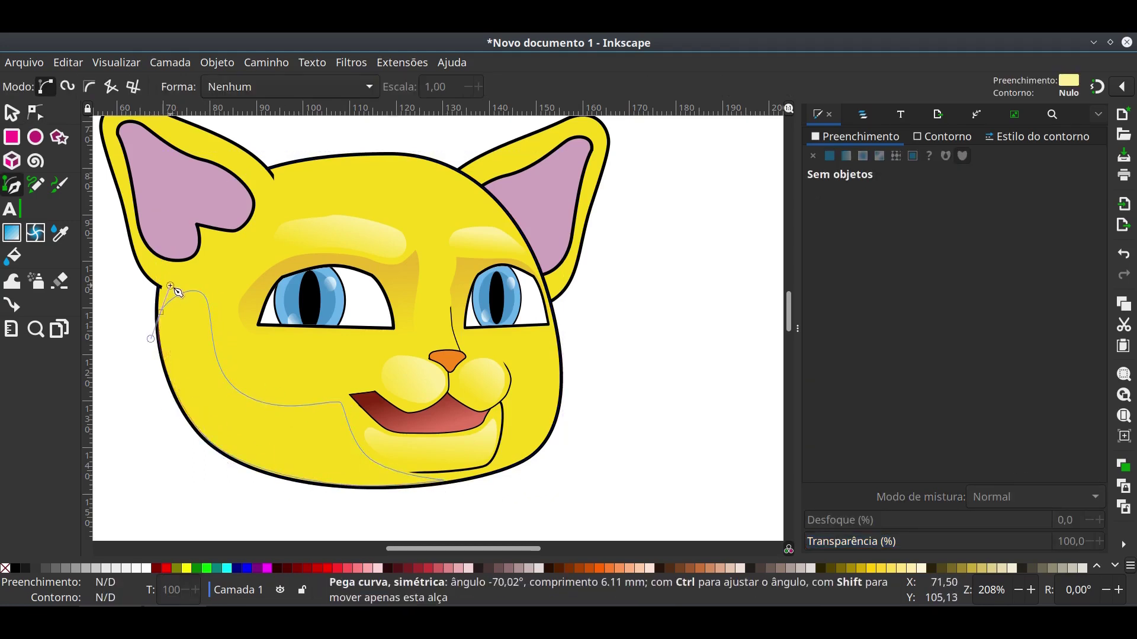
pyautogui.click(161, 312)
# Fill the jaw shadow with the gold fading gradient, shortened toward the lower left.
pyautogui.click(880, 179)
pyautogui.click(841, 247)
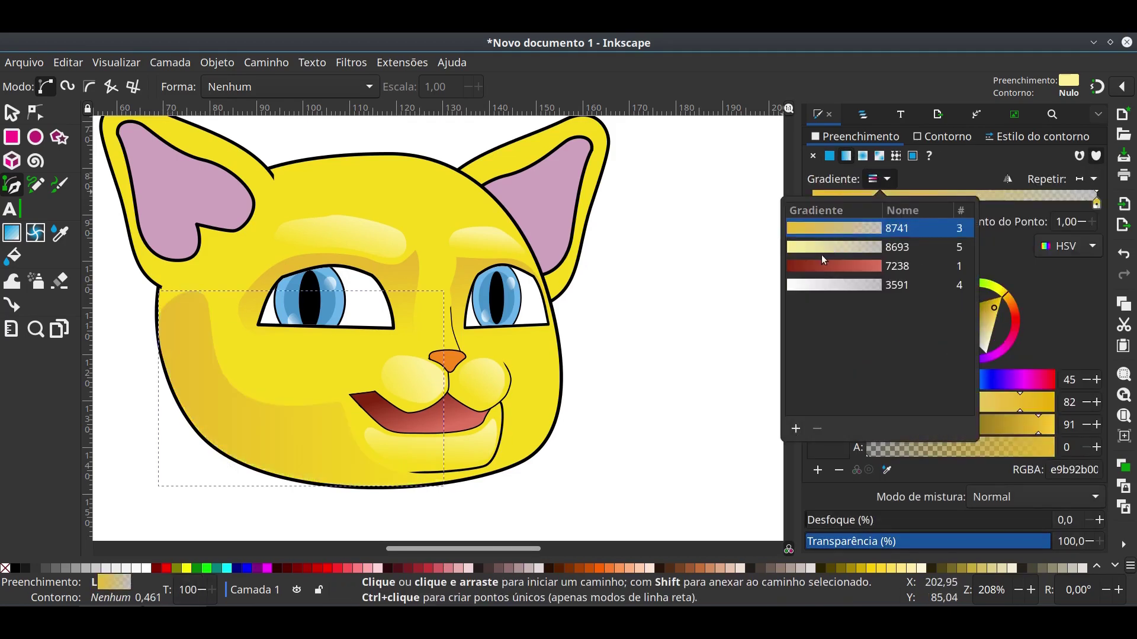
pyautogui.press('n')
pyautogui.moveTo(443, 388); pyautogui.dragTo(267, 401)
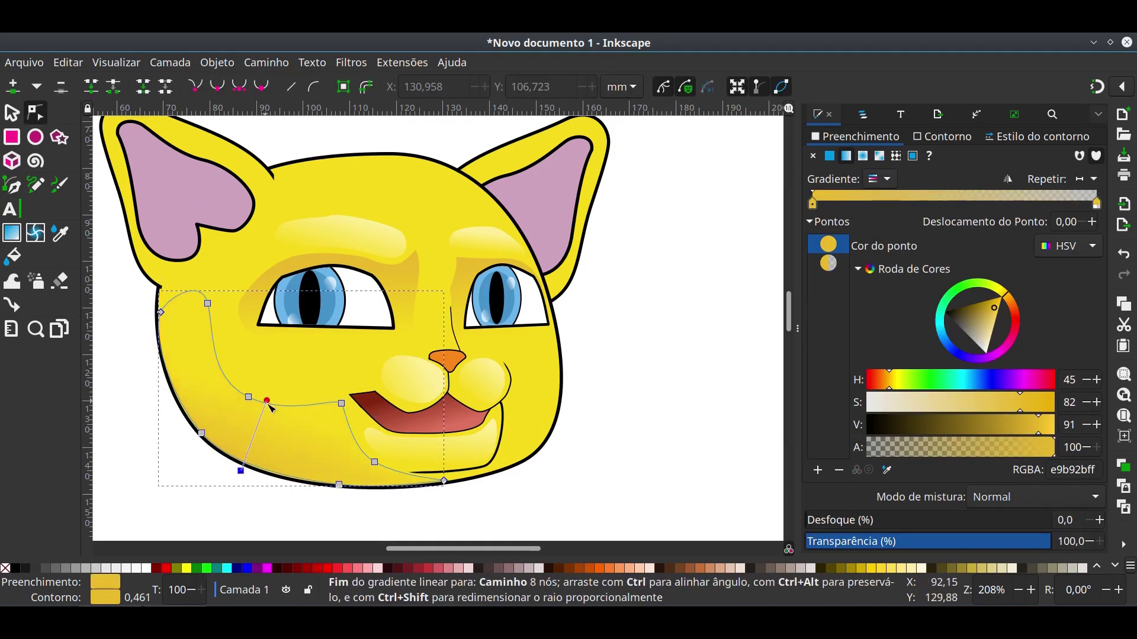
pyautogui.click(586, 330)
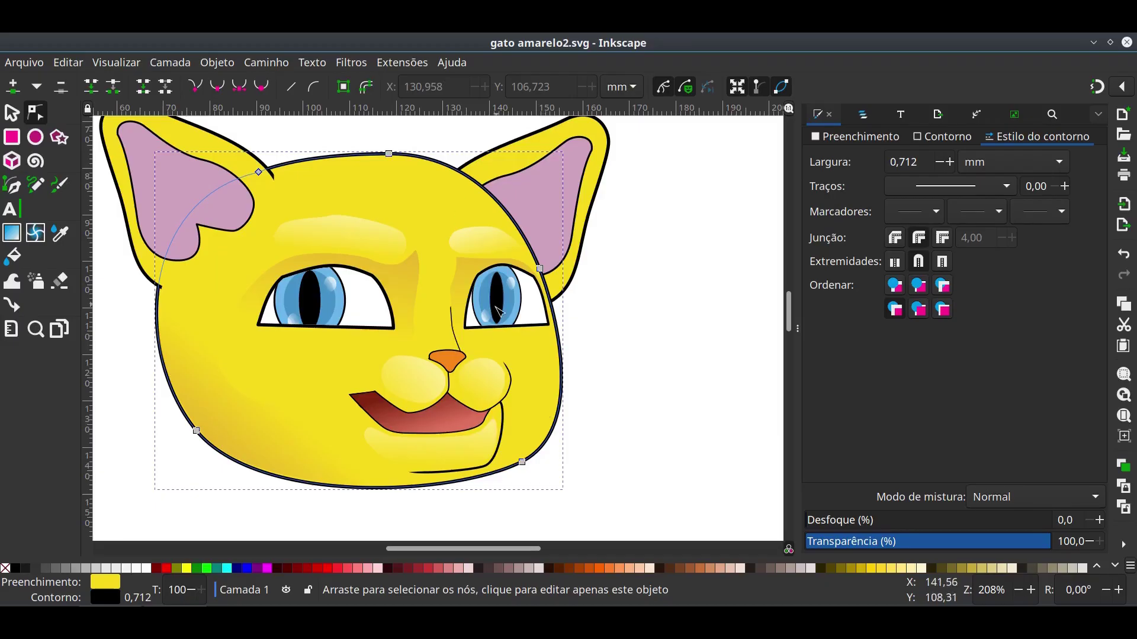
# Draw a right-jaw shadow shape and fill it with the gold fading gradient.
pyautogui.press('b')
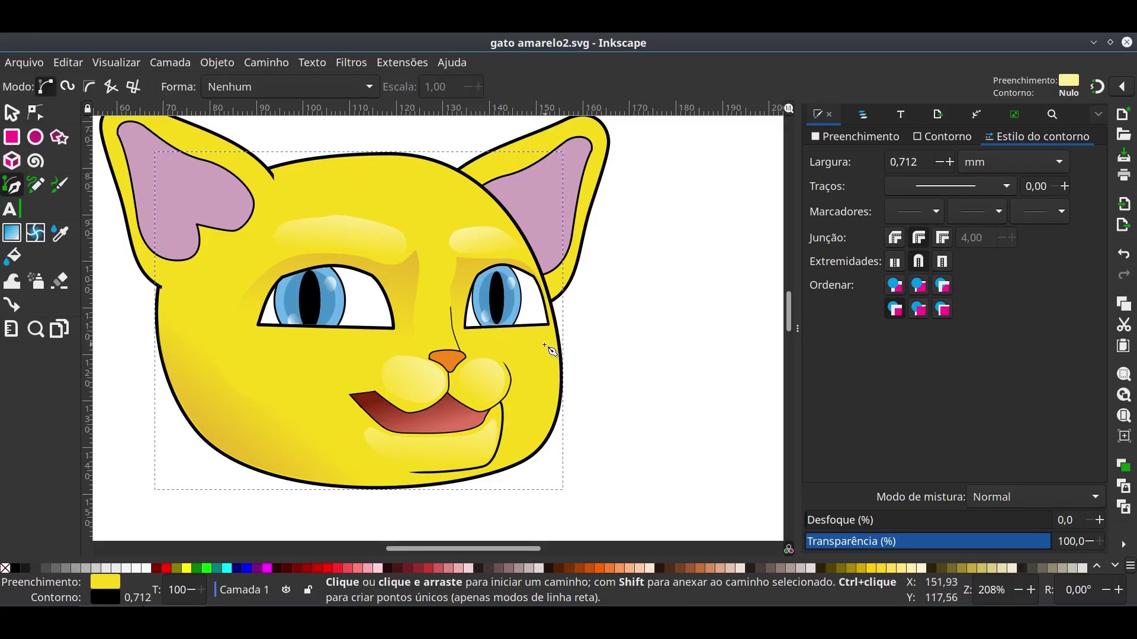
pyautogui.moveTo(551, 335)
pyautogui.mouseDown()
pyautogui.moveTo(538, 456)
pyautogui.moveTo(451, 478)
pyautogui.moveTo(500, 393)
pyautogui.mouseUp()
pyautogui.click(551, 333)
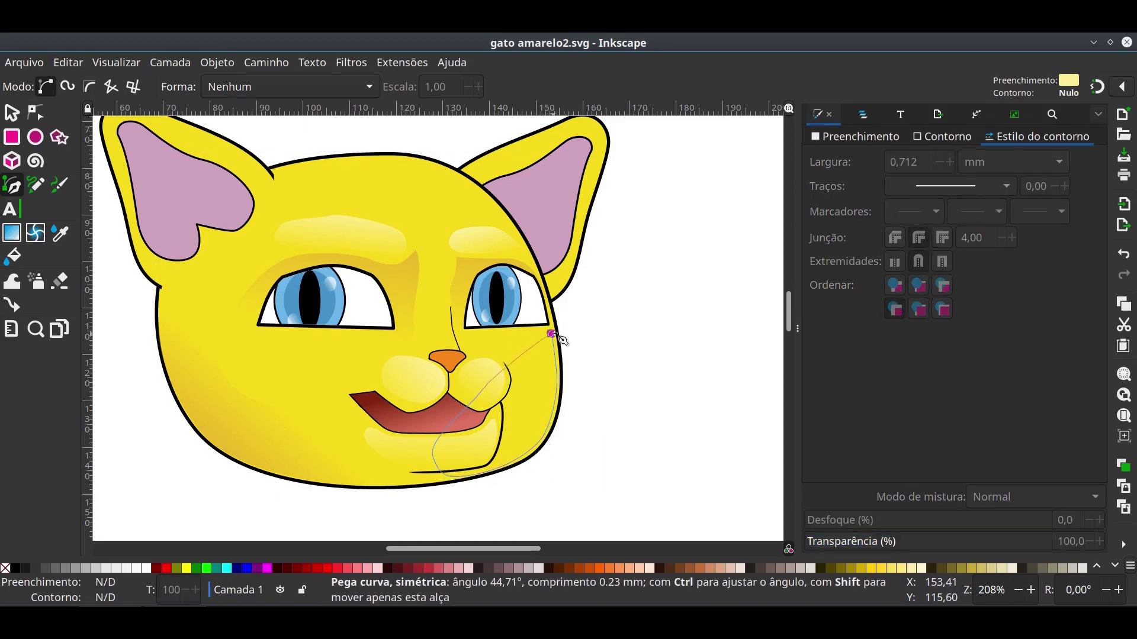
pyautogui.click(854, 135)
pyautogui.click(846, 155)
pyautogui.click(882, 176)
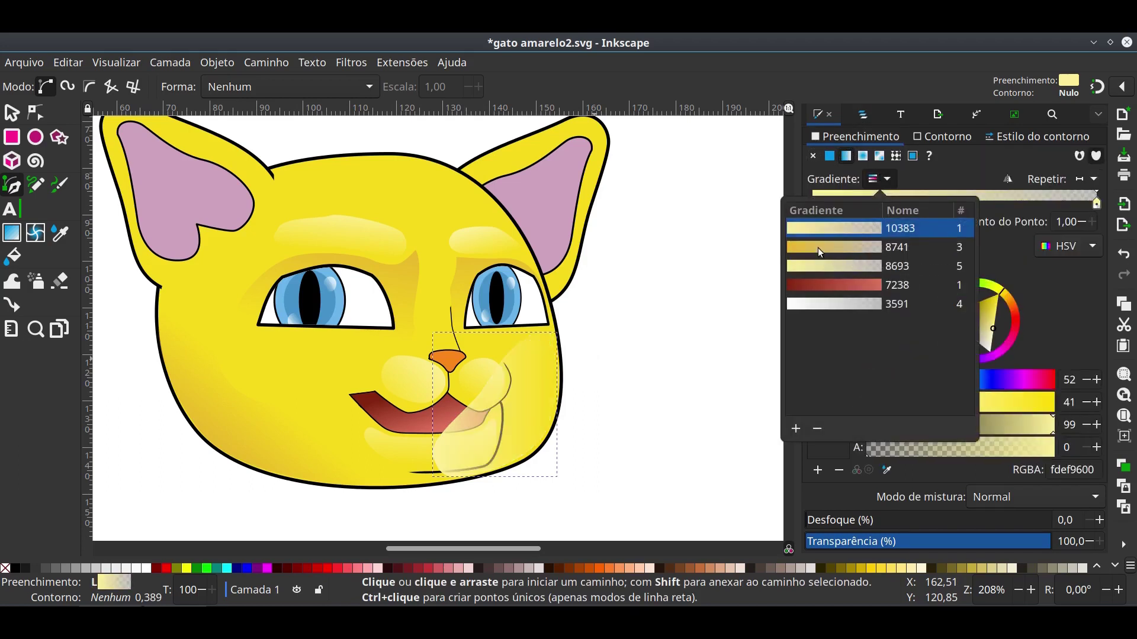
pyautogui.click(829, 251)
# Adjust the right jaw shadow's gradient handles and reshape its corner and edge nodes.
pyautogui.click(37, 111)
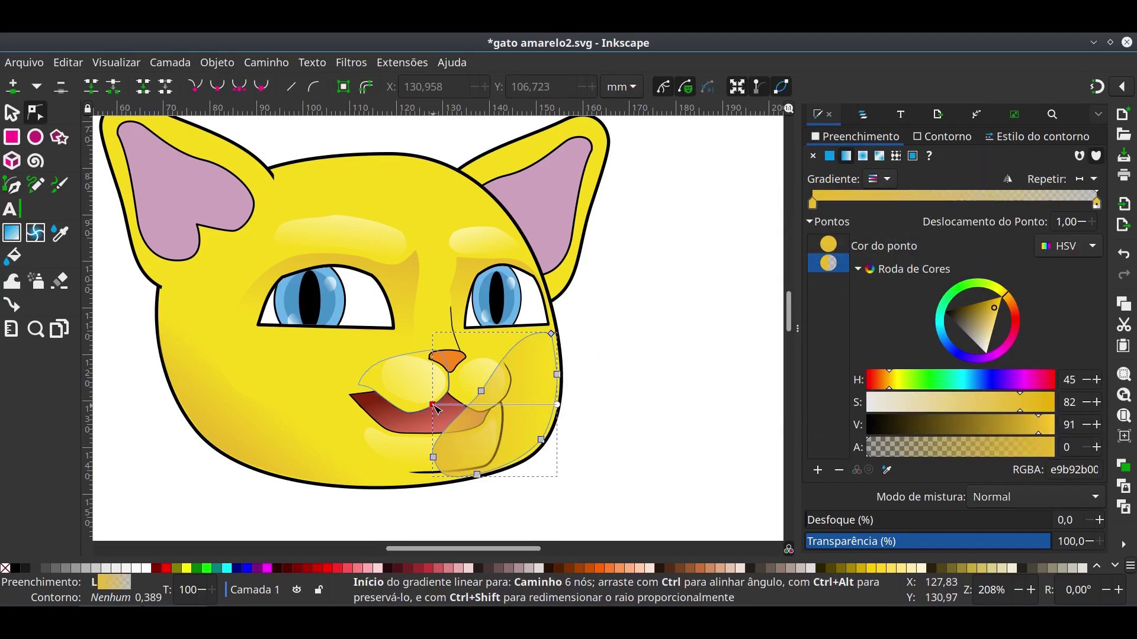
pyautogui.moveTo(432, 405); pyautogui.dragTo(453, 395)
pyautogui.moveTo(557, 405)
pyautogui.mouseDown()
pyautogui.moveTo(541, 405)
pyautogui.moveTo(538, 445)
pyautogui.mouseUp()
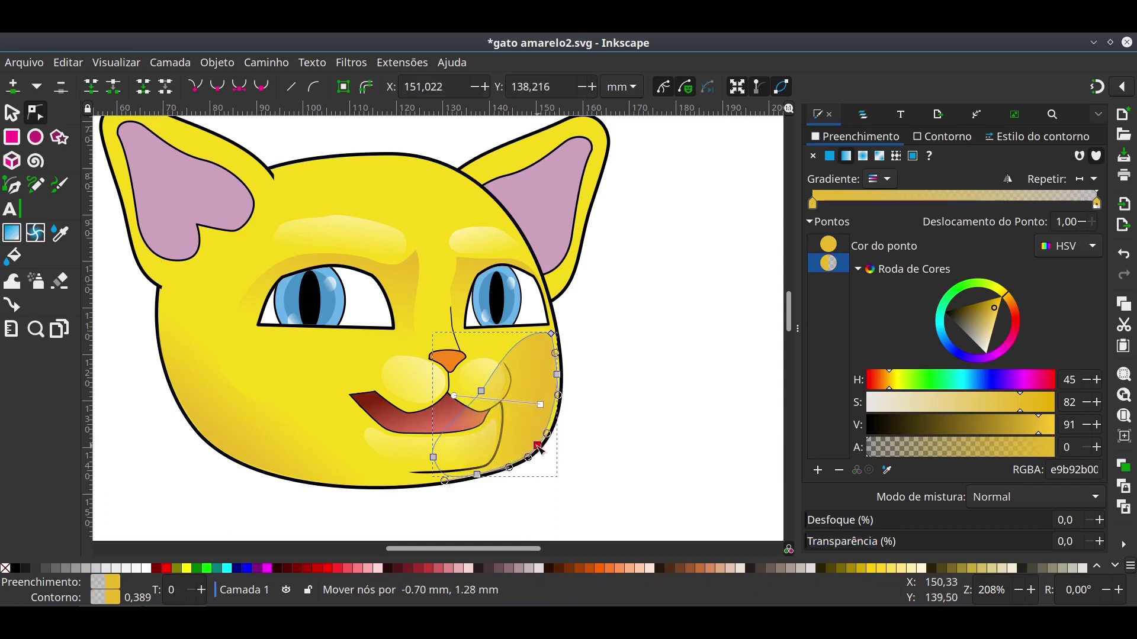
pyautogui.moveTo(557, 375); pyautogui.dragTo(560, 379)
pyautogui.moveTo(551, 334); pyautogui.dragTo(519, 323)
pyautogui.moveTo(454, 395); pyautogui.dragTo(486, 380)
pyautogui.click(537, 446)
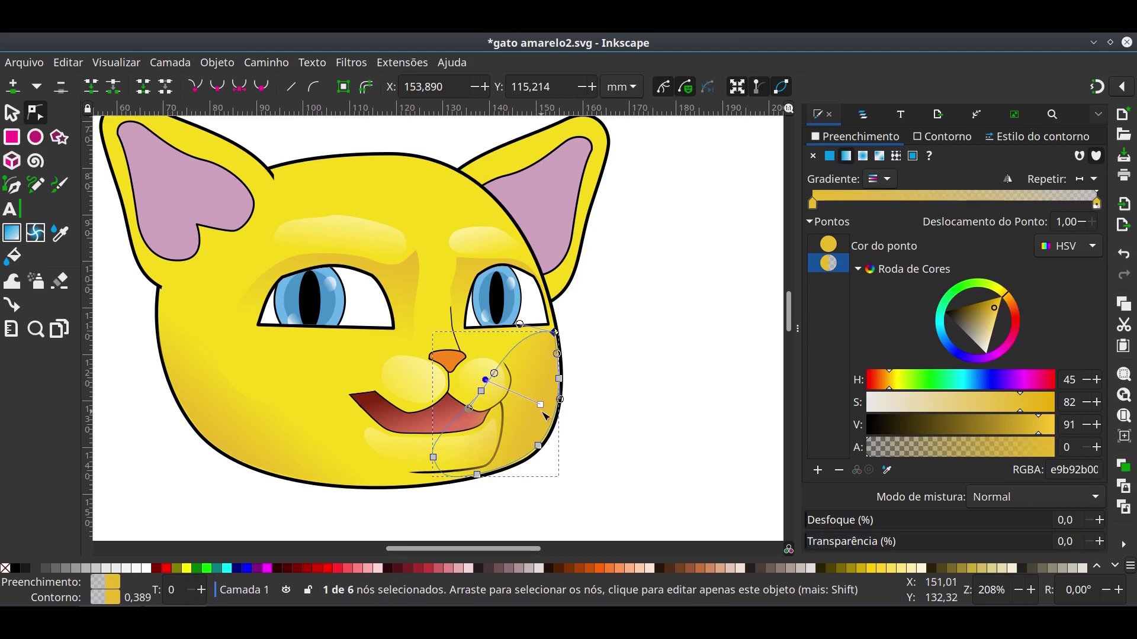
pyautogui.moveTo(540, 405); pyautogui.dragTo(542, 419)
pyautogui.press('s')
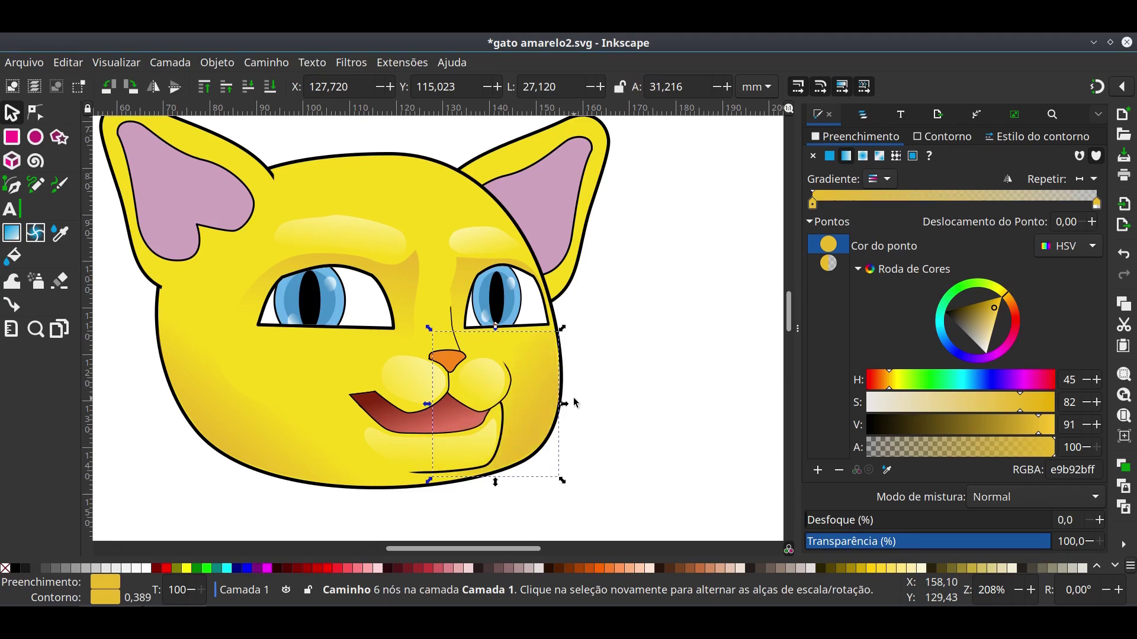
# Draw a closed highlight shape on the left cheek.
pyautogui.press('b')
pyautogui.click(196, 371)
pyautogui.moveTo(322, 399); pyautogui.dragTo(315, 403)
pyautogui.moveTo(196, 371); pyautogui.dragTo(203, 373)
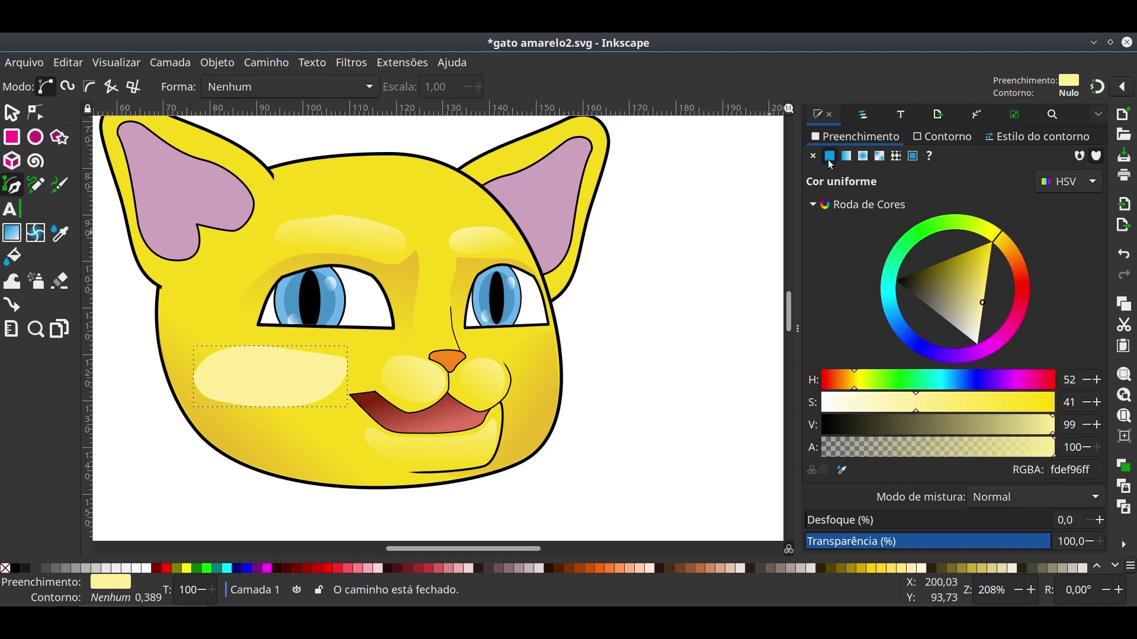
# Make the left cheek highlight a radial gradient fading outward to transparent.
pyautogui.click(879, 178)
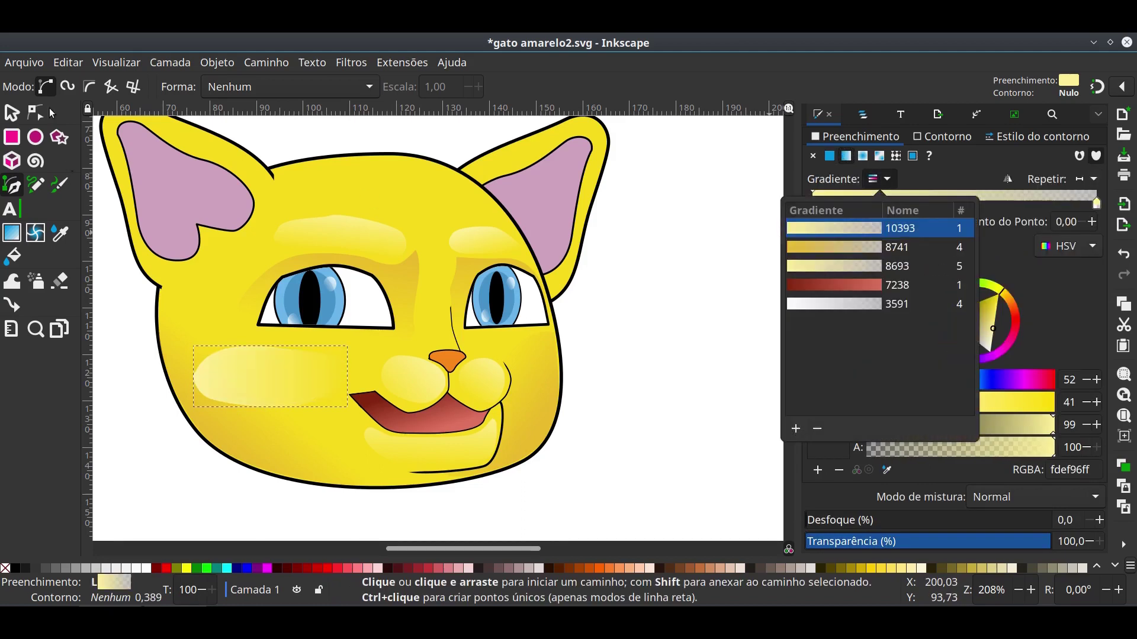
pyautogui.click(254, 363)
pyautogui.press('n')
pyautogui.click(264, 372)
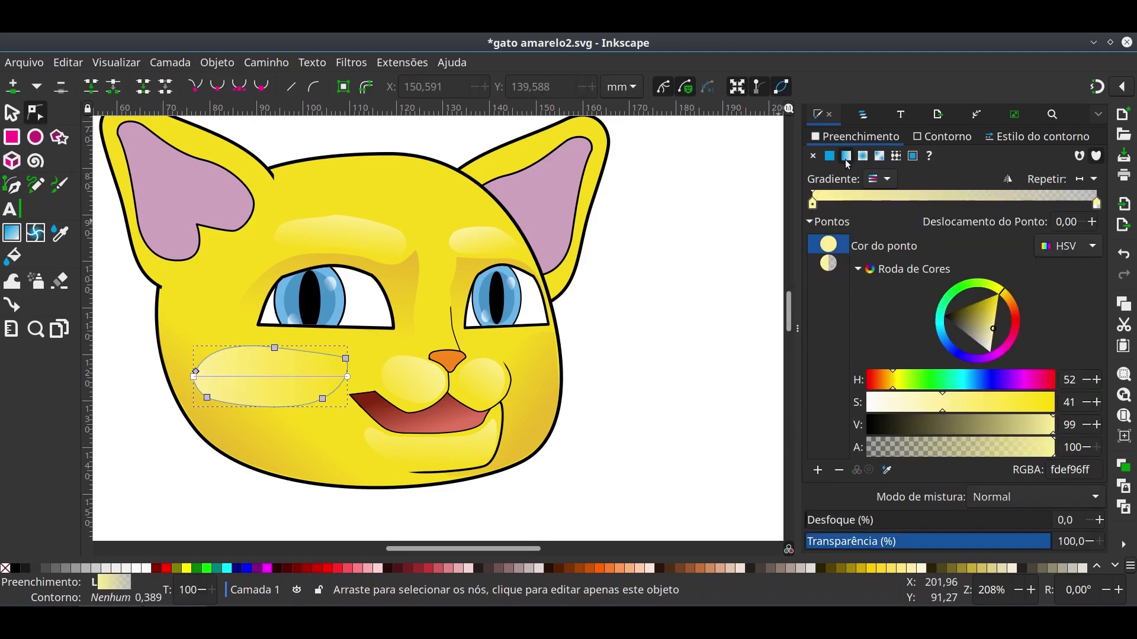
pyautogui.click(846, 157)
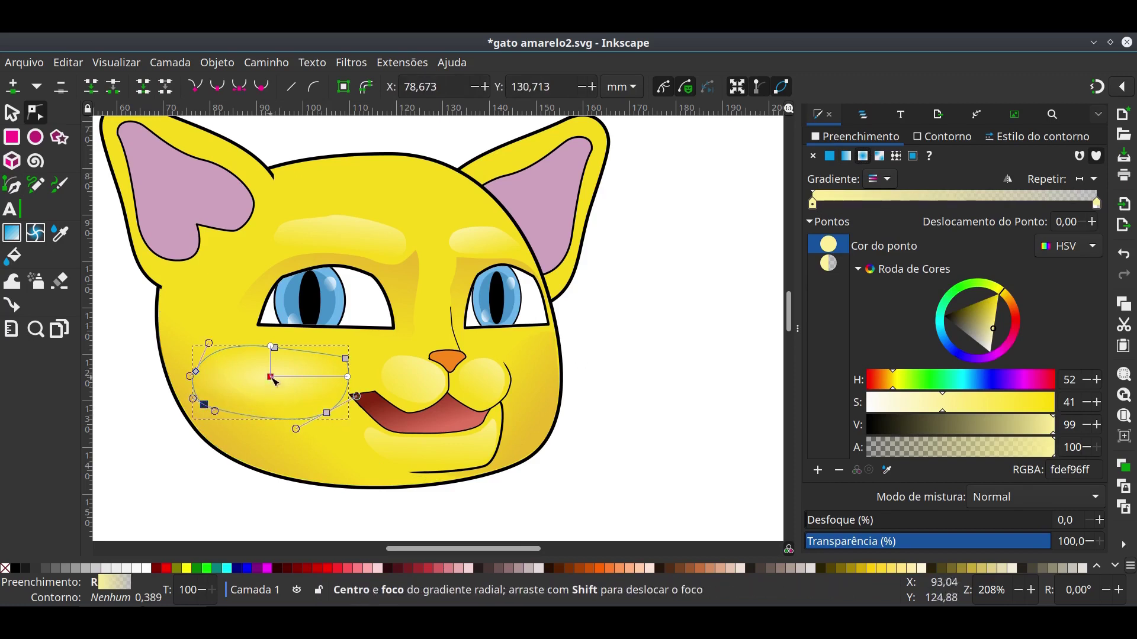
pyautogui.click(274, 348)
# Draw a small right-cheek highlight with a radial gradient fill.
pyautogui.press('b')
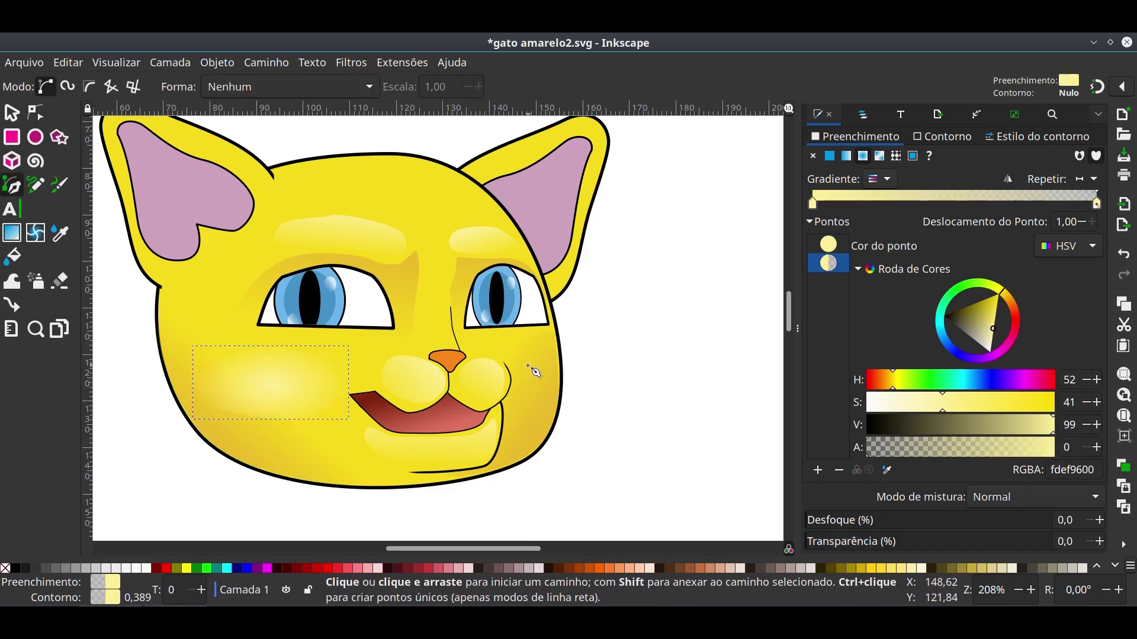
pyautogui.moveTo(519, 358); pyautogui.dragTo(554, 382)
pyautogui.moveTo(536, 420); pyautogui.dragTo(525, 425)
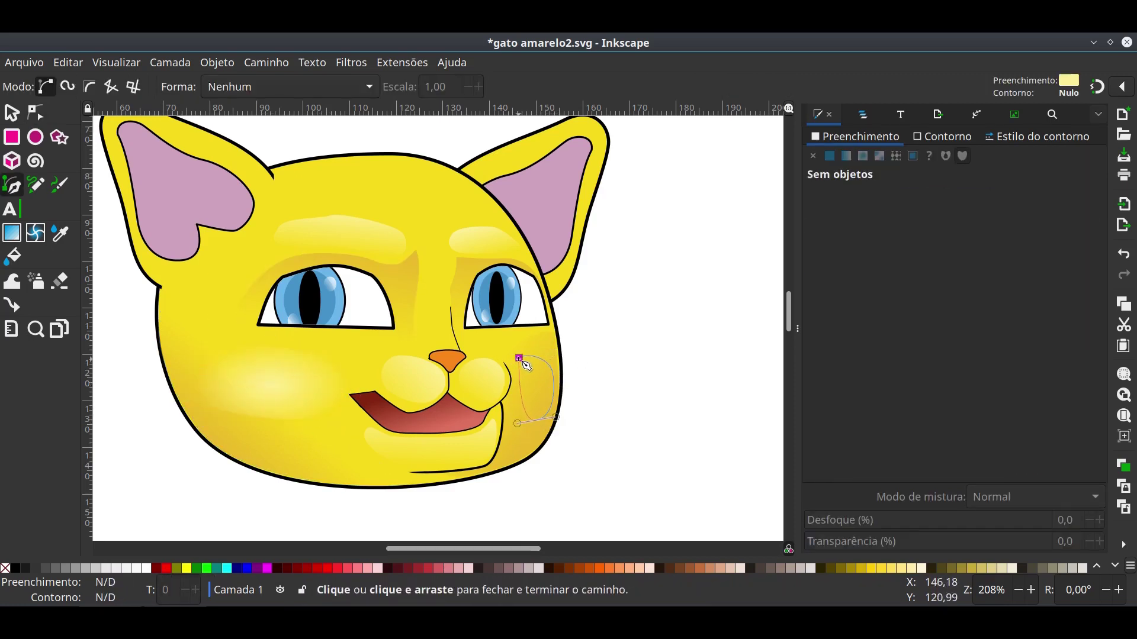
pyautogui.click(520, 358)
pyautogui.click(863, 156)
pyautogui.press('n')
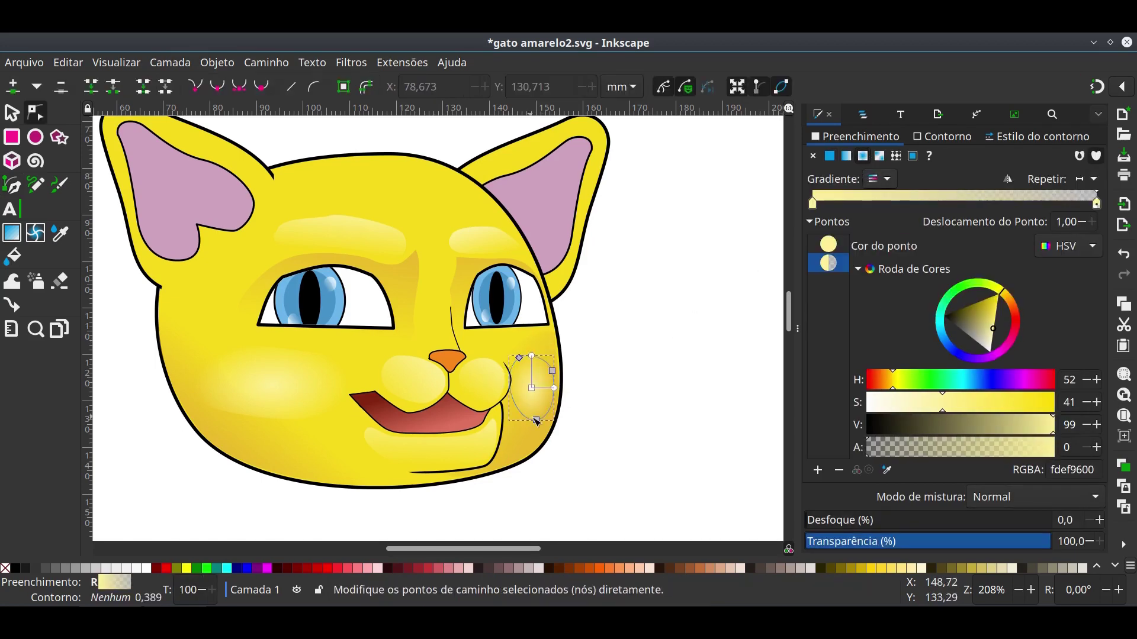
pyautogui.click(10, 116)
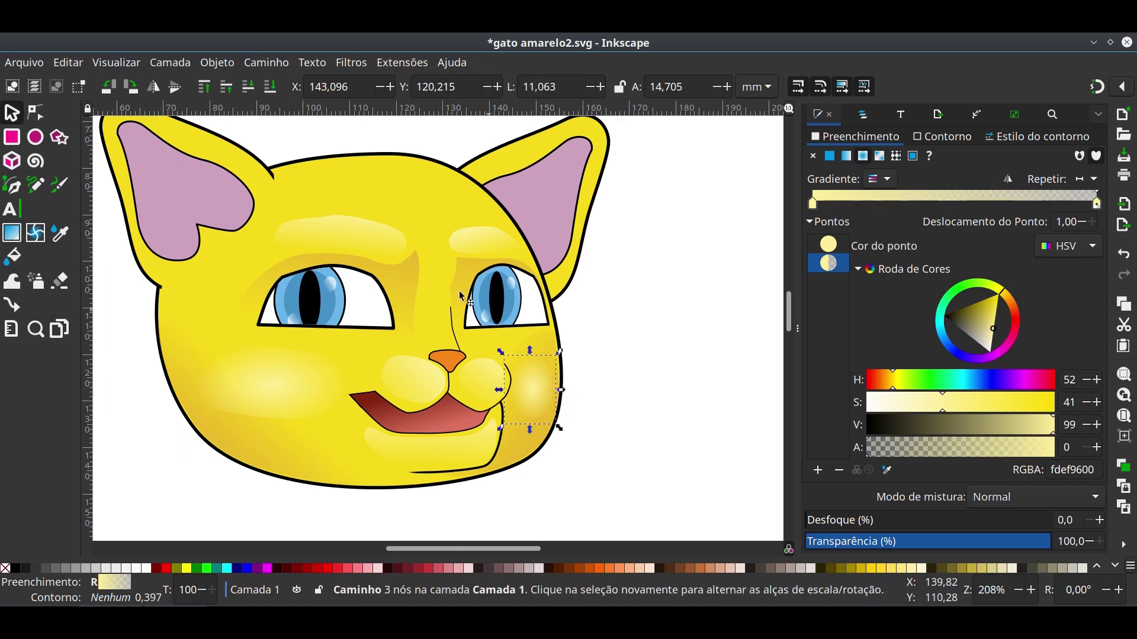
pyautogui.click(415, 289)
# Inspect the gradient end stops of the shadows over both eyes.
pyautogui.press('n')
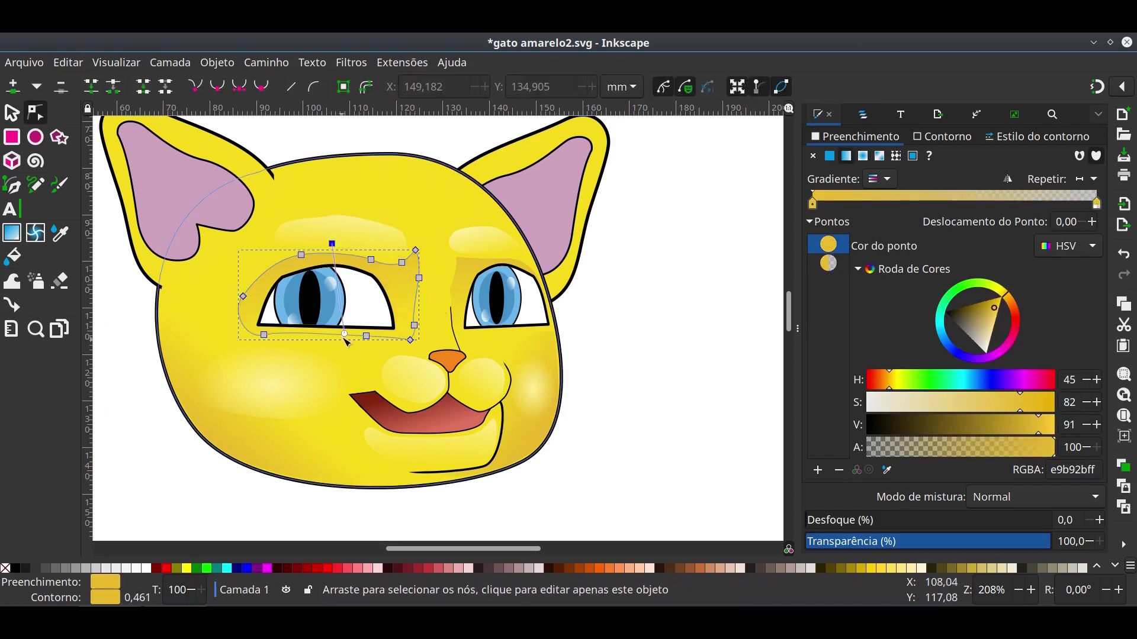
pyautogui.click(490, 331)
pyautogui.click(492, 331)
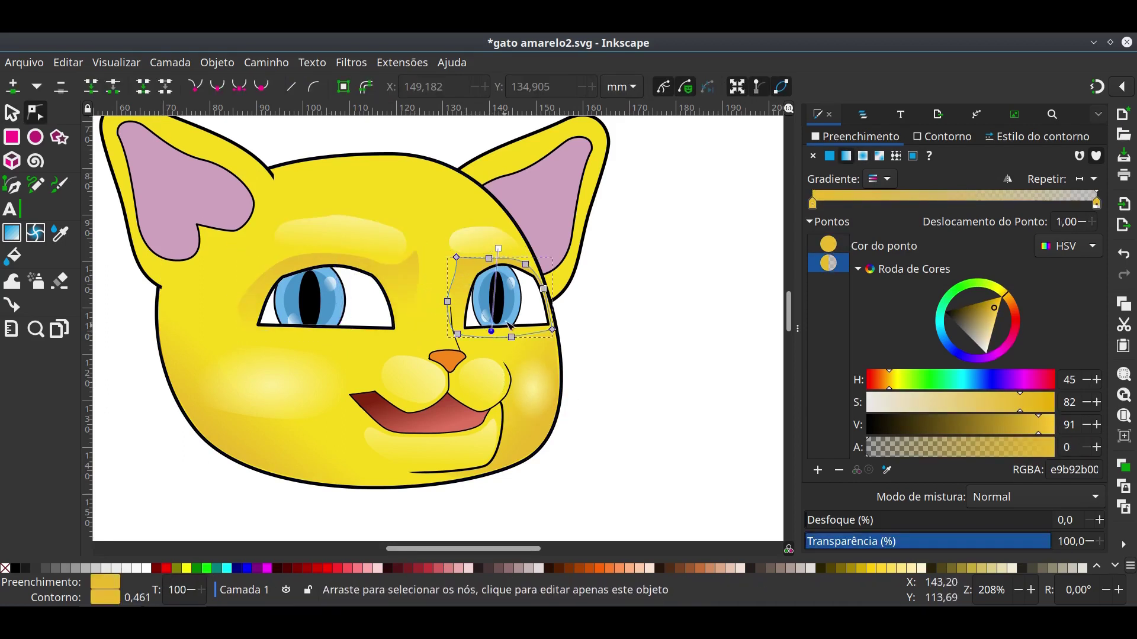
pyautogui.click(355, 328)
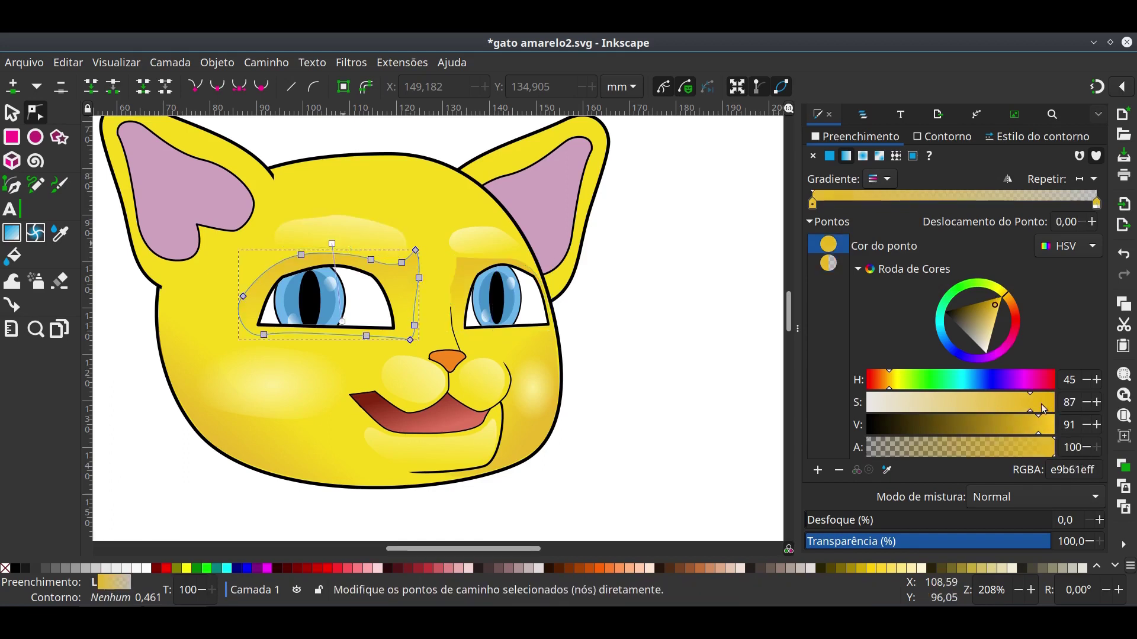
# Nudge the right and left cheek highlights' gradient end handles, then deselect.
pyautogui.click(521, 403)
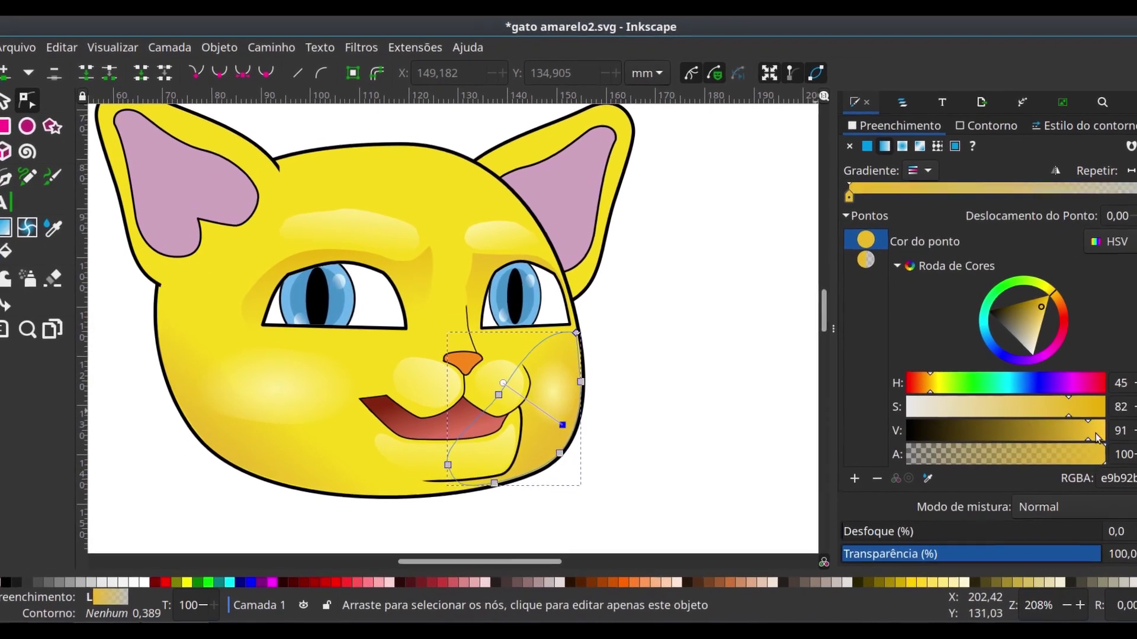
pyautogui.moveTo(509, 384); pyautogui.dragTo(520, 393)
pyautogui.click(278, 385)
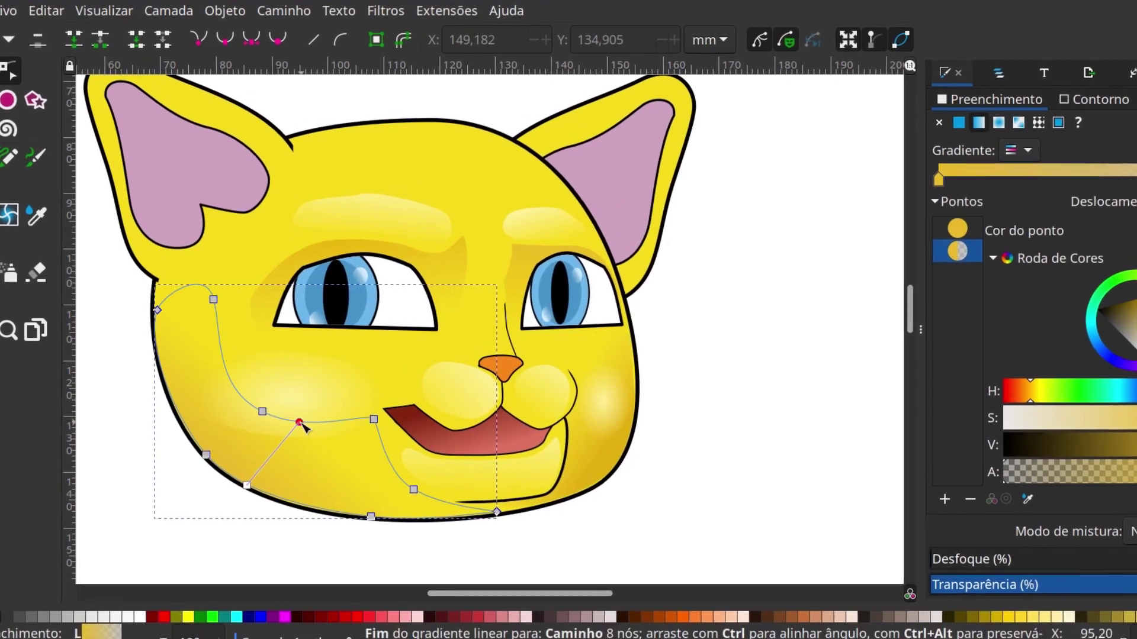
pyautogui.click(289, 422)
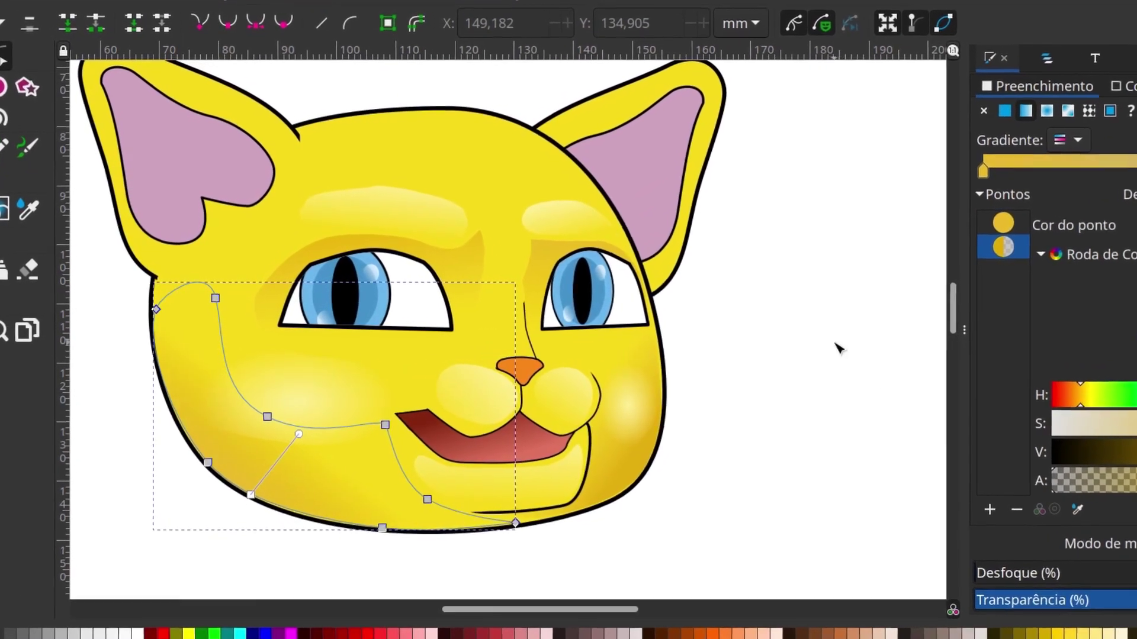
pyautogui.click(825, 163)
# Give the left inner ear a diagonal gradient from the tip to a deeper magenta bottom.
pyautogui.click(118, 154)
pyautogui.doubleClick(112, 155)
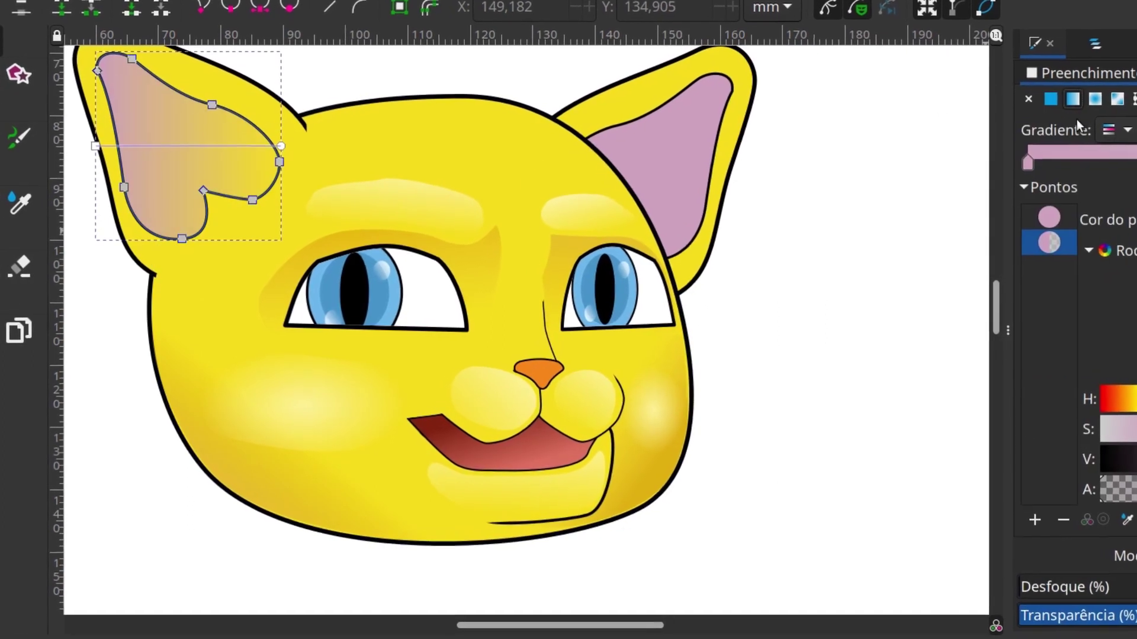
pyautogui.moveTo(94, 143); pyautogui.dragTo(97, 50)
pyautogui.moveTo(282, 143); pyautogui.dragTo(225, 198)
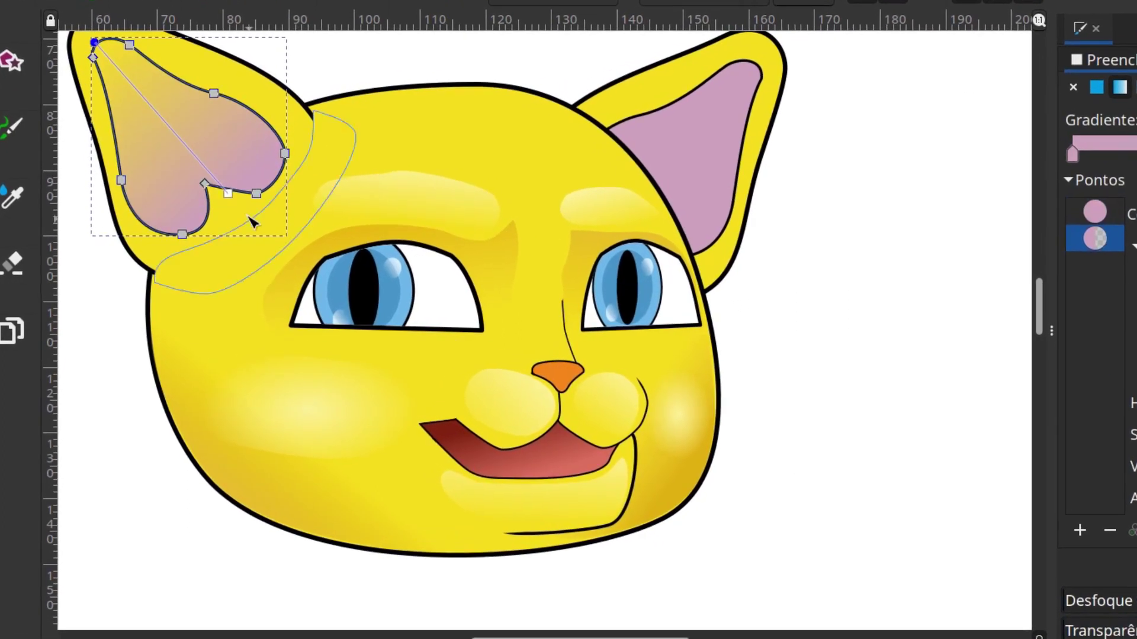
pyautogui.click(228, 191)
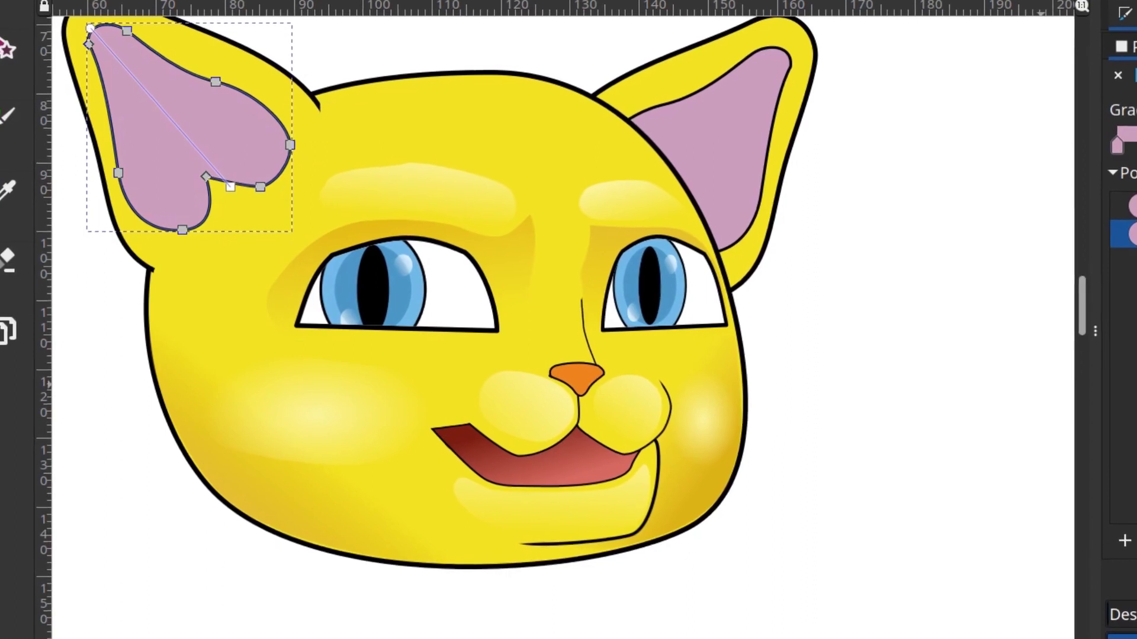
pyautogui.click(85, 11)
# Apply and aim a pink gradient across the right inner ear toward its tip.
pyautogui.click(791, 146)
pyautogui.moveTo(830, 151); pyautogui.dragTo(632, 131)
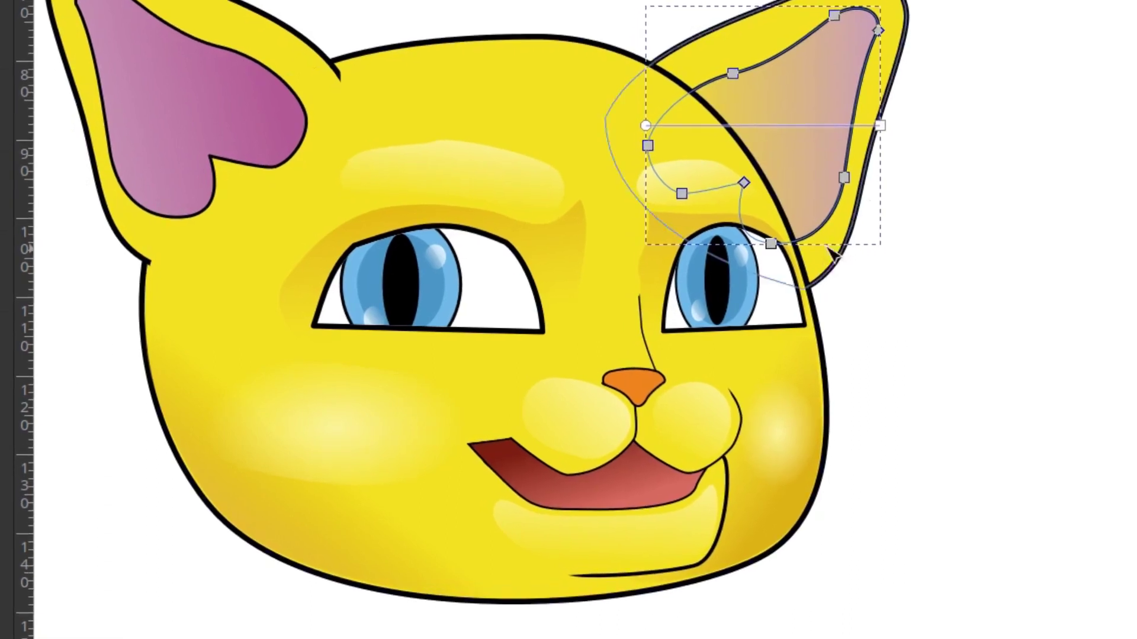
pyautogui.moveTo(719, 190); pyautogui.dragTo(914, 13)
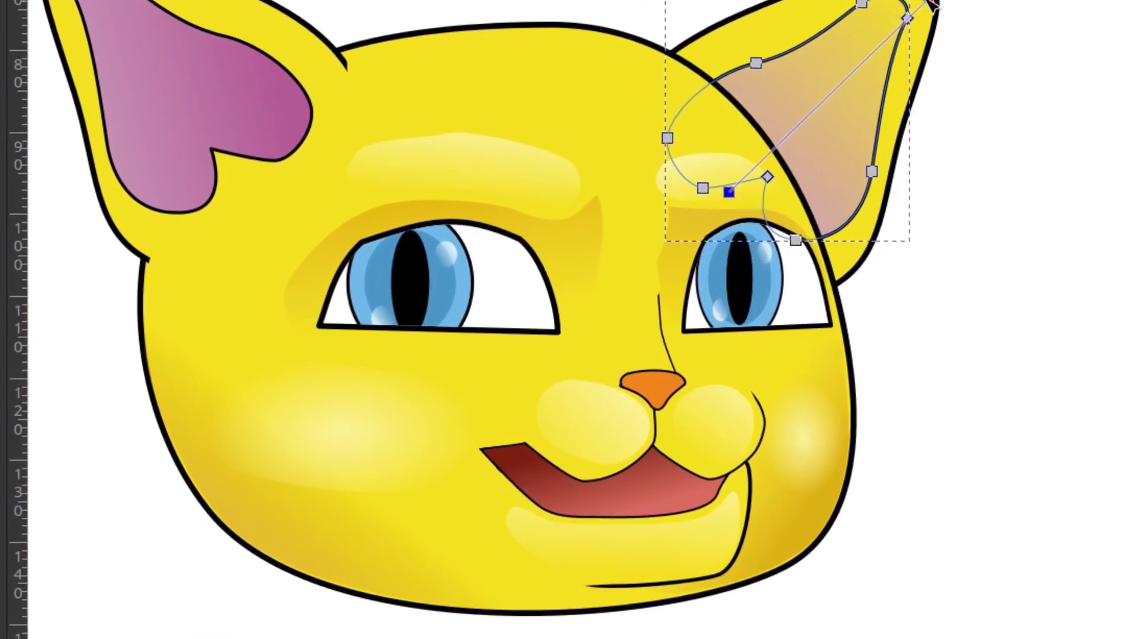
pyautogui.click(734, 190)
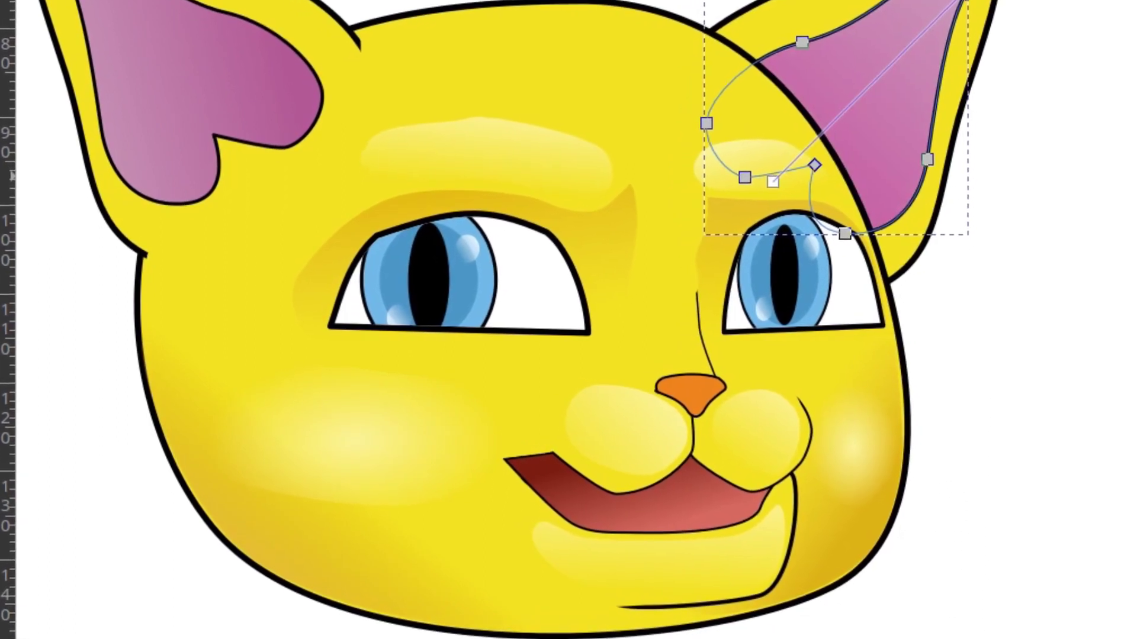
pyautogui.moveTo(779, 180); pyautogui.dragTo(778, 41)
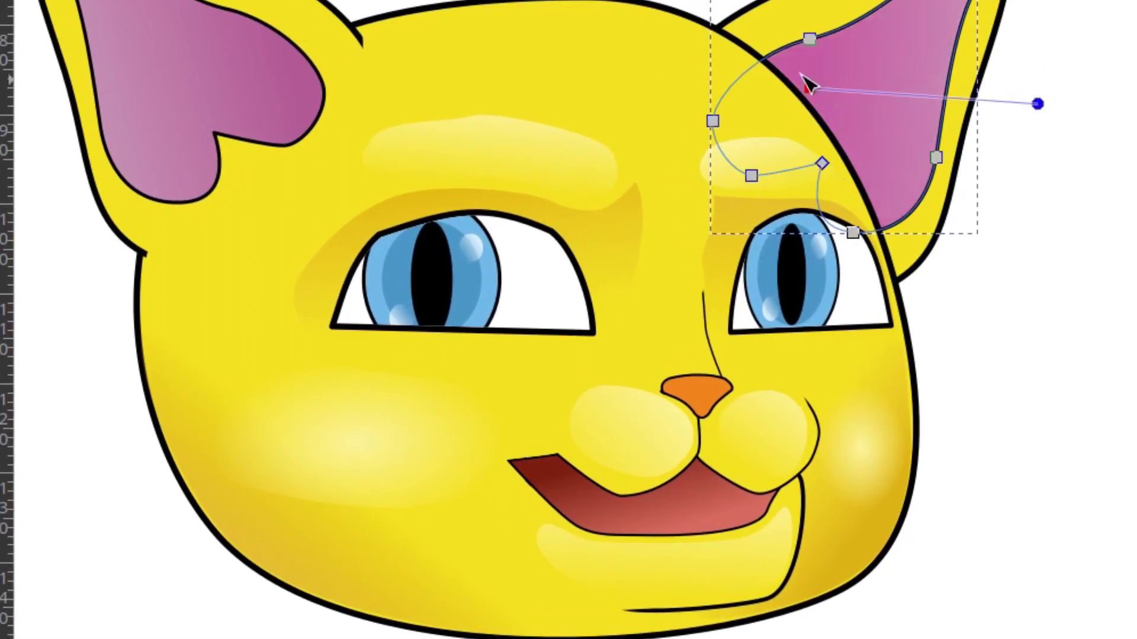
pyautogui.moveTo(1038, 104); pyautogui.dragTo(978, 89)
pyautogui.press('Escape')
pyautogui.hscroll(-5, 1107, 521)
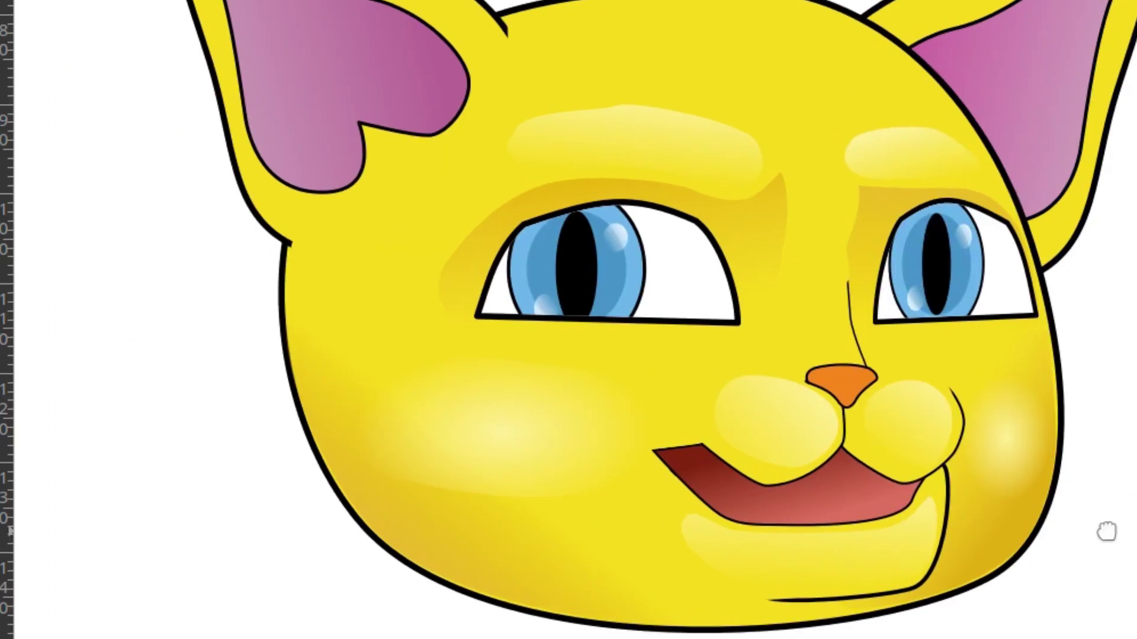
pyautogui.scroll(2, 1080, 547)
pyautogui.scroll(-6, 1081, 547)
# Draw a neck under the chin, fill it yellow with a black outline, and send it behind the head.
pyautogui.moveTo(784, 445); pyautogui.dragTo(856, 456)
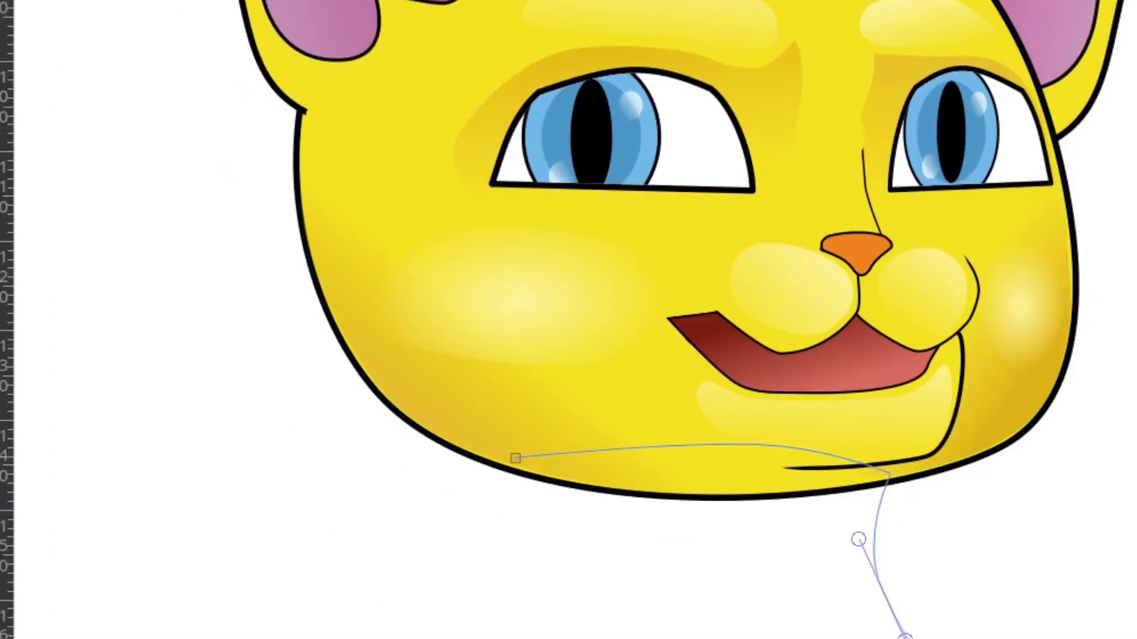
pyautogui.click(514, 460)
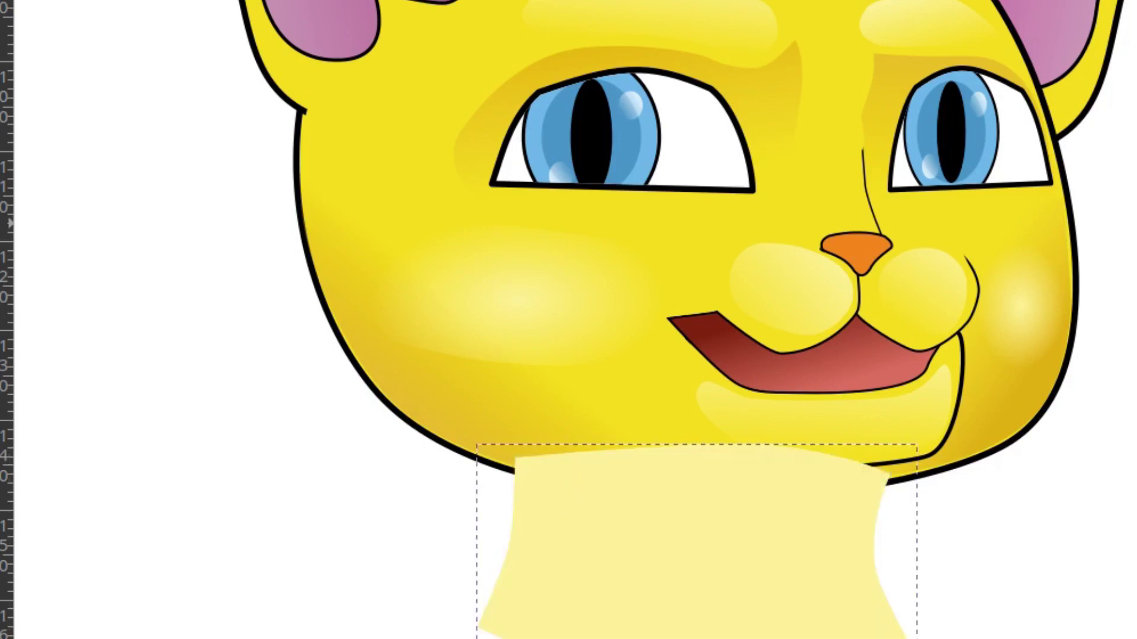
pyautogui.click(843, 36)
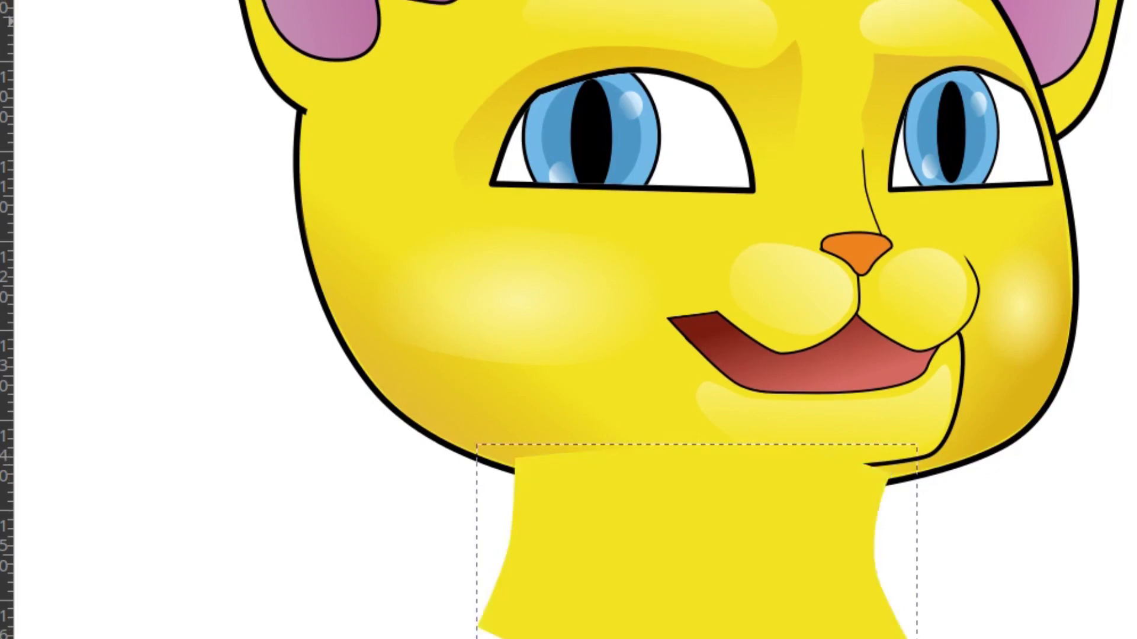
pyautogui.keyDown('shift'); pyautogui.click(843, 36); pyautogui.keyUp('shift')
pyautogui.press('End')
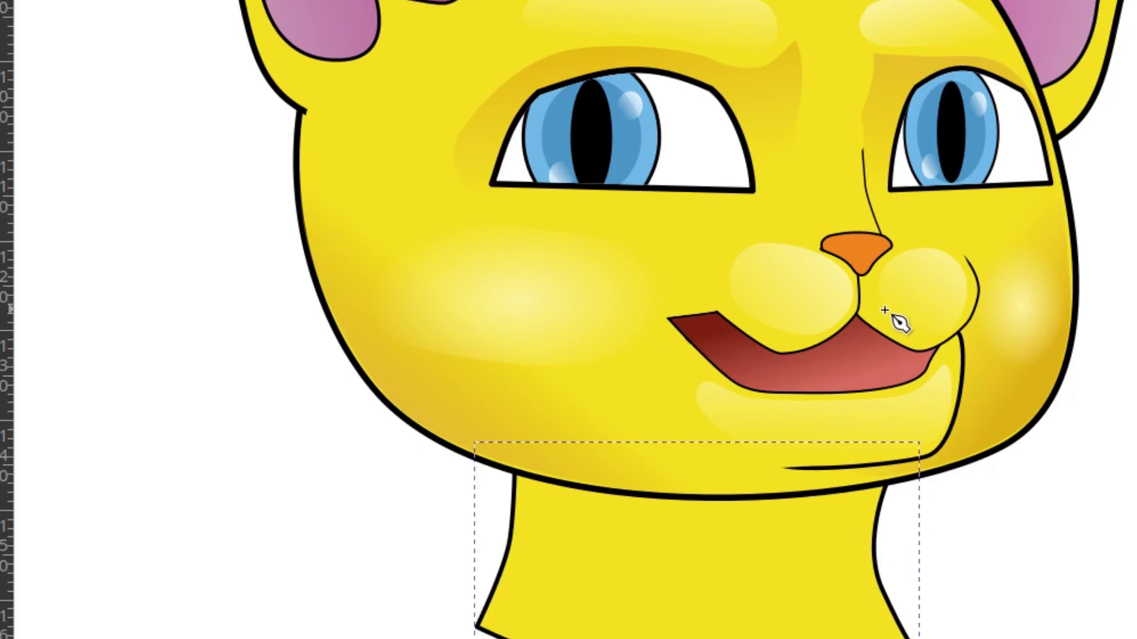
# Outline a closed, curved shading shape over the neck beneath the chin.
pyautogui.click(504, 584)
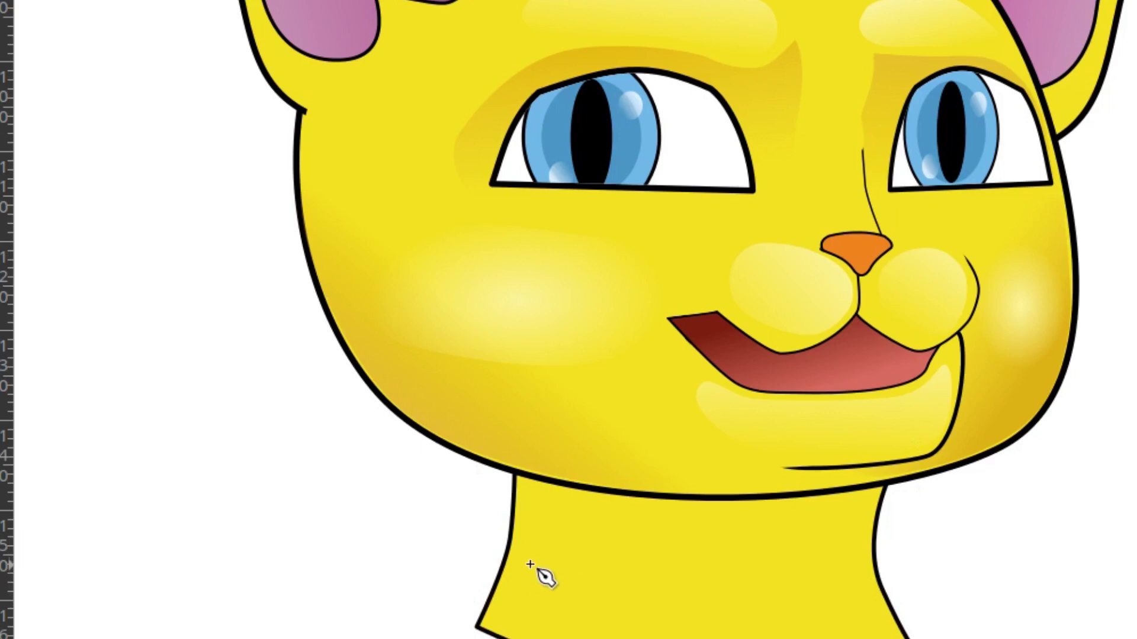
pyautogui.moveTo(747, 551); pyautogui.dragTo(776, 552)
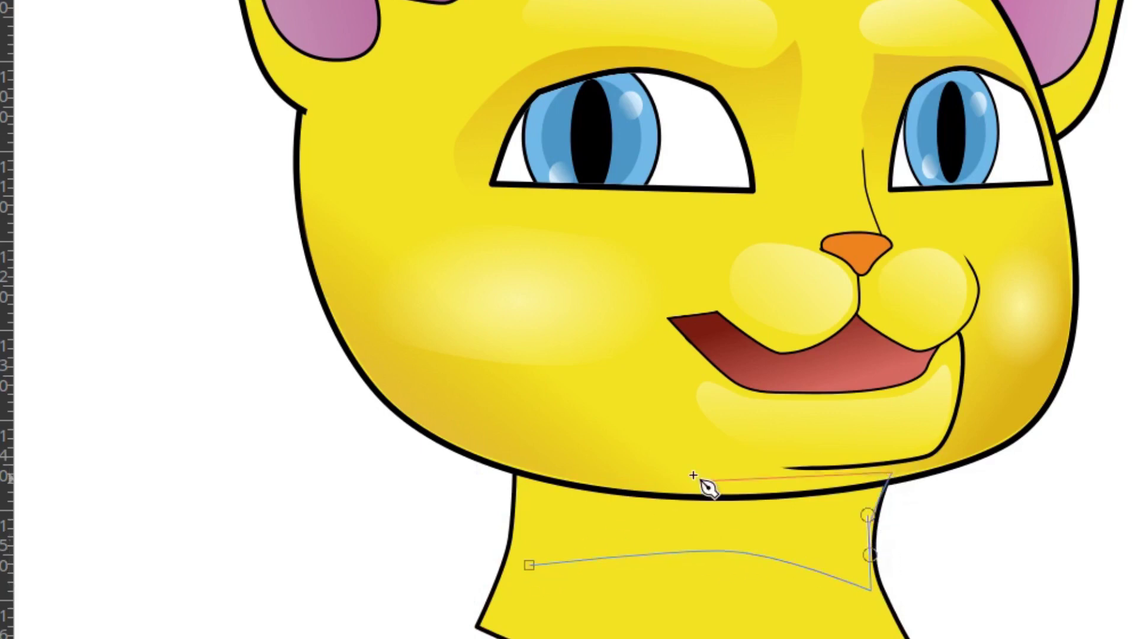
pyautogui.moveTo(707, 497); pyautogui.dragTo(635, 494)
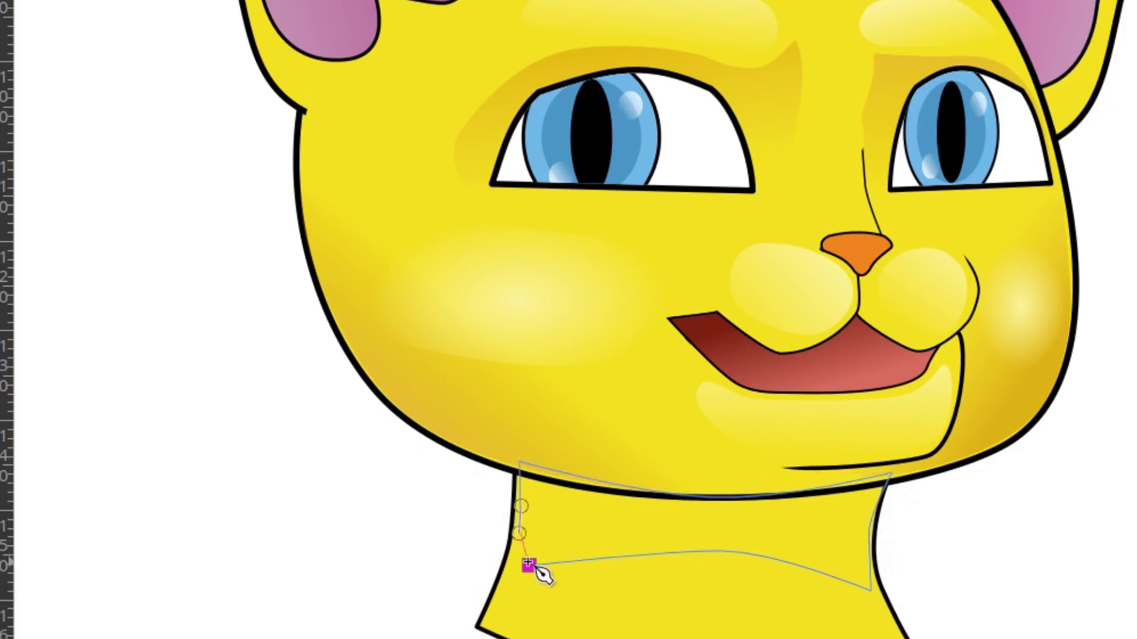
pyautogui.click(528, 564)
# Reshape the neck shading, widening its bottom-left corner and raising its top edge.
pyautogui.press('n')
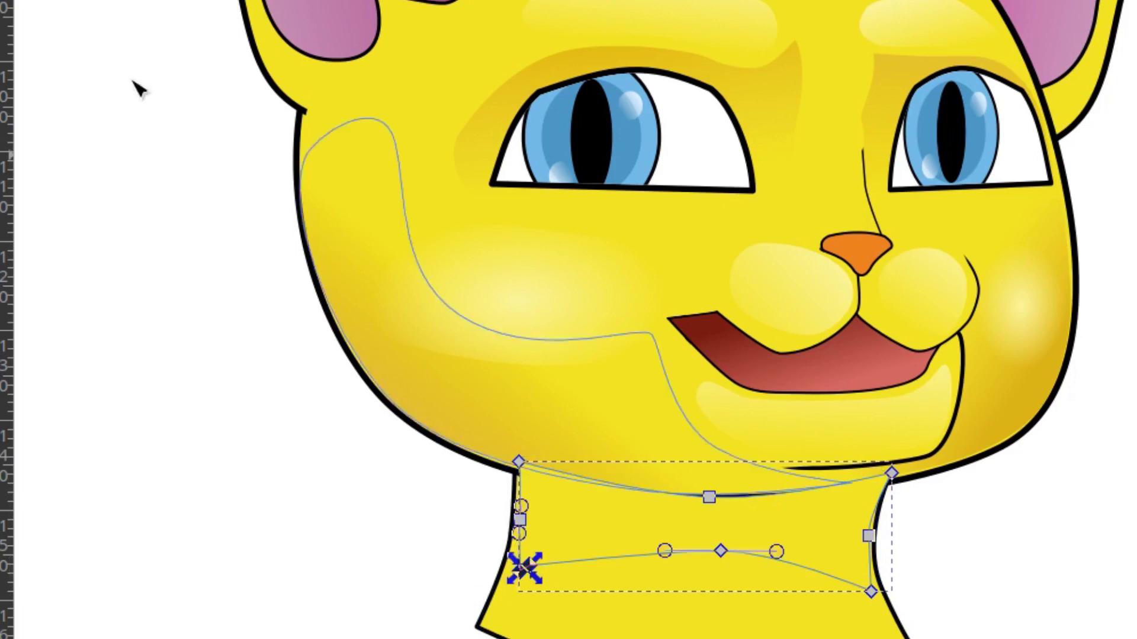
pyautogui.moveTo(528, 573); pyautogui.dragTo(509, 572)
pyautogui.click(720, 551)
pyautogui.moveTo(710, 497); pyautogui.dragTo(732, 473)
pyautogui.click(875, 591)
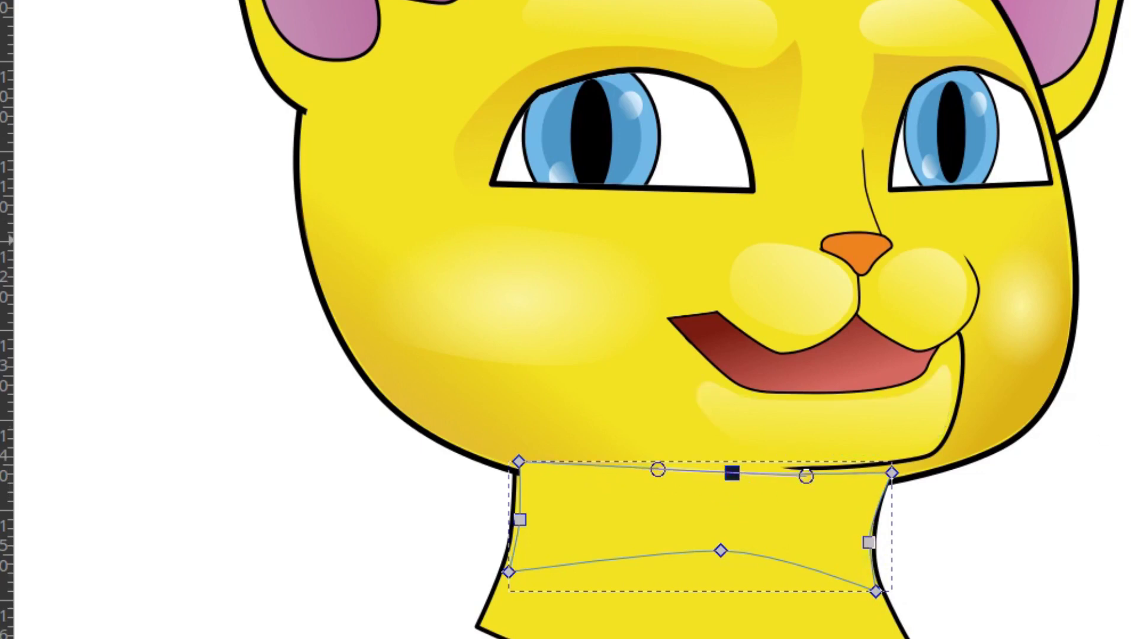
pyautogui.moveTo(731, 473)
pyautogui.mouseDown()
pyautogui.moveTo(736, 483)
pyautogui.moveTo(752, 470)
pyautogui.mouseUp()
pyautogui.moveTo(518, 461); pyautogui.dragTo(515, 459)
# Fine-tune the shading's bottom corners, undoing a downward bend of the top edge.
pyautogui.click(508, 572)
pyautogui.moveTo(508, 572); pyautogui.dragTo(505, 575)
pyautogui.click(519, 519)
pyautogui.moveTo(876, 591); pyautogui.dragTo(881, 594)
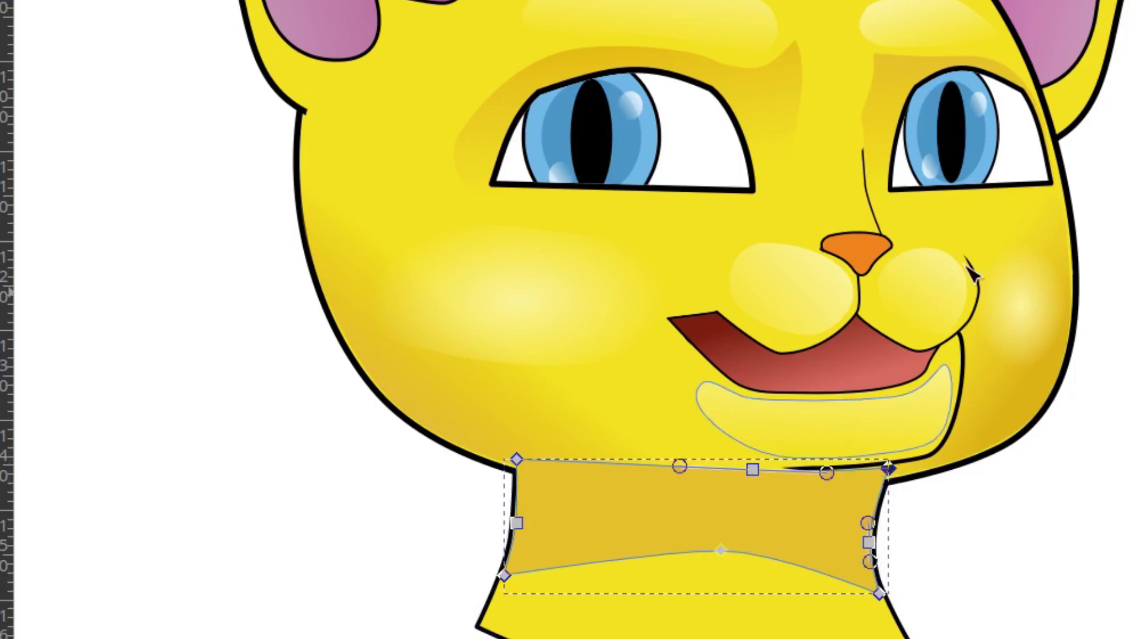
pyautogui.moveTo(697, 466); pyautogui.dragTo(697, 500)
pyautogui.hotkey('ctrl', 'z')
pyautogui.click(515, 529)
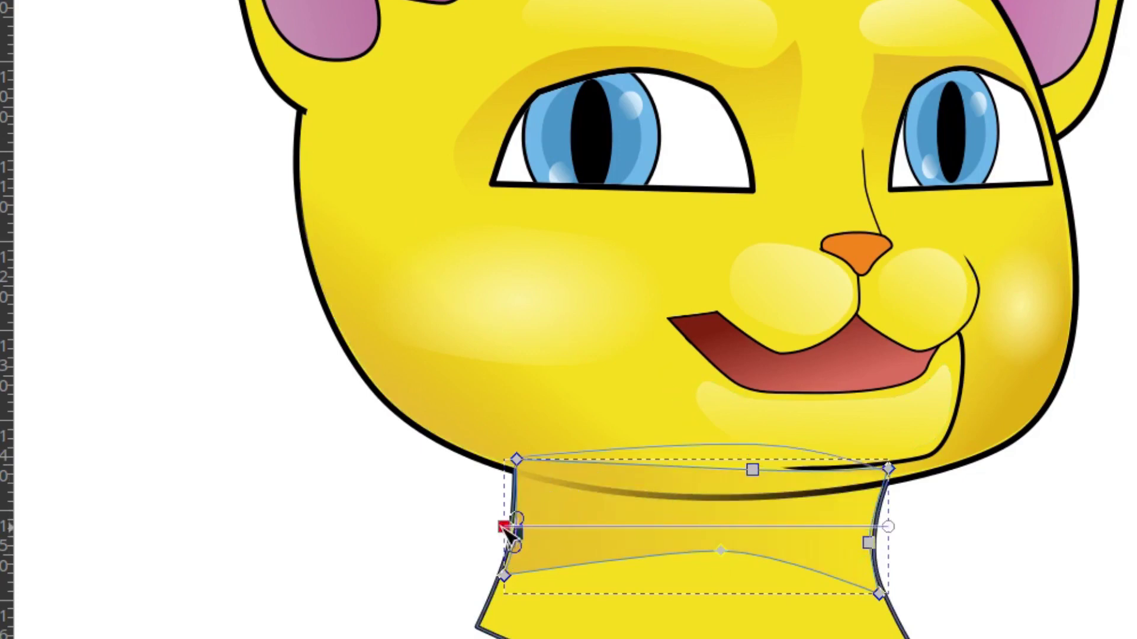
# Give the neck shading a vertical darker-yellow linear gradient.
pyautogui.moveTo(733, 474); pyautogui.dragTo(733, 570)
pyautogui.moveTo(733, 476); pyautogui.dragTo(734, 510)
pyautogui.press('s')
pyautogui.click(101, 193)
# Lower the shading's top corners, pull its bottom corners down and smooth the bottom-middle node.
pyautogui.press('n')
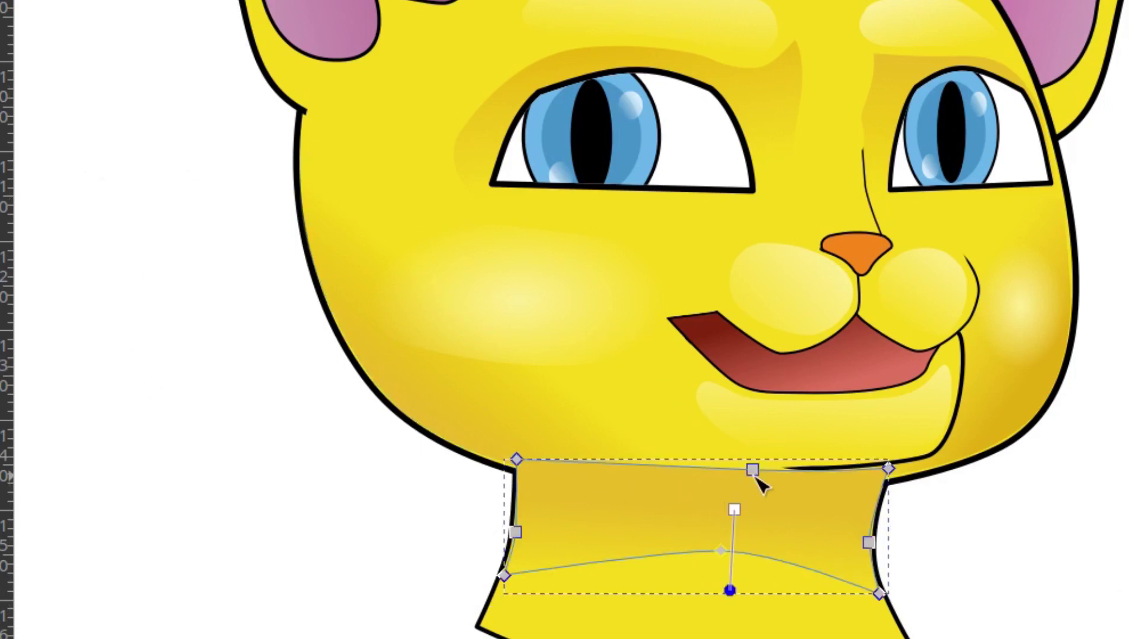
pyautogui.moveTo(734, 465); pyautogui.dragTo(732, 493)
pyautogui.moveTo(894, 474); pyautogui.dragTo(892, 482)
pyautogui.moveTo(516, 460); pyautogui.dragTo(517, 466)
pyautogui.moveTo(729, 590); pyautogui.dragTo(734, 573)
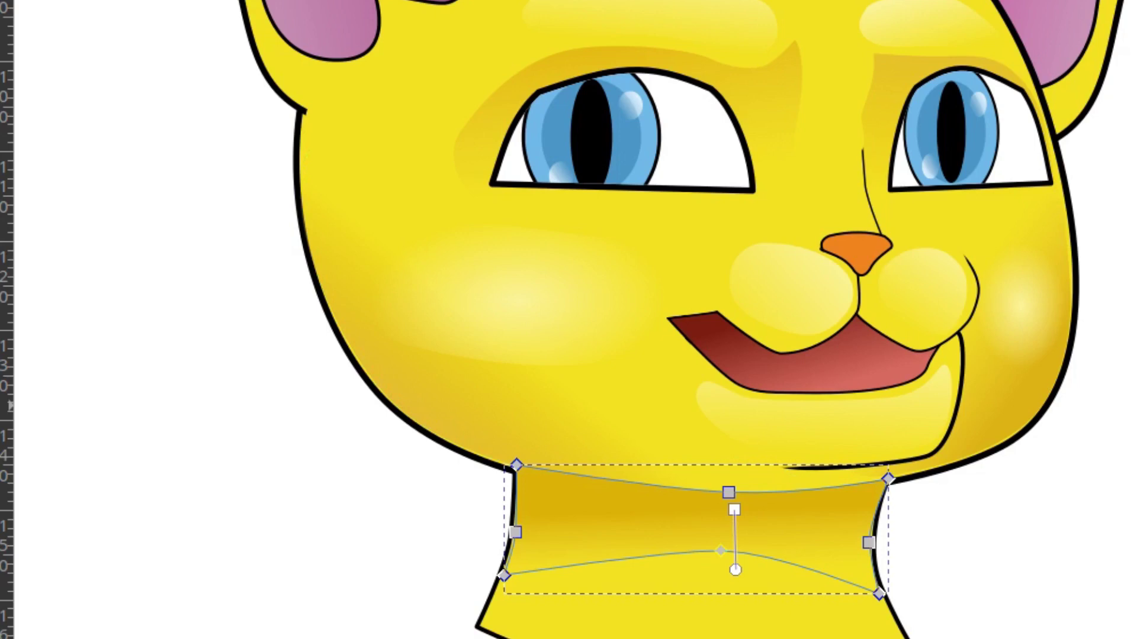
pyautogui.moveTo(504, 576); pyautogui.dragTo(488, 613)
pyautogui.moveTo(879, 593); pyautogui.dragTo(892, 627)
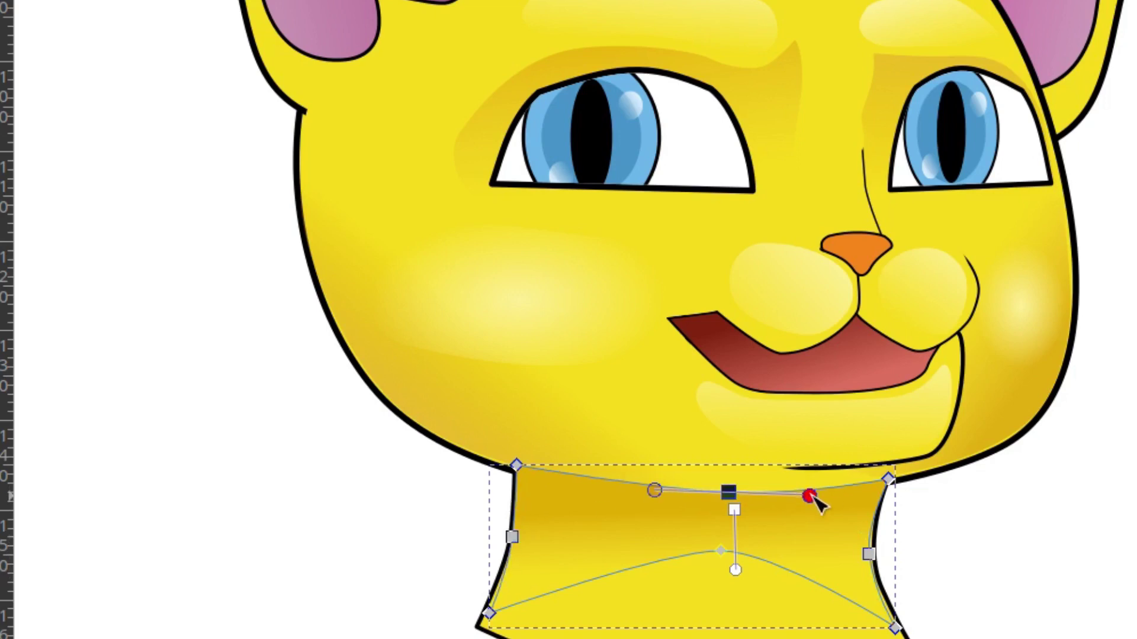
pyautogui.moveTo(721, 551); pyautogui.dragTo(635, 541)
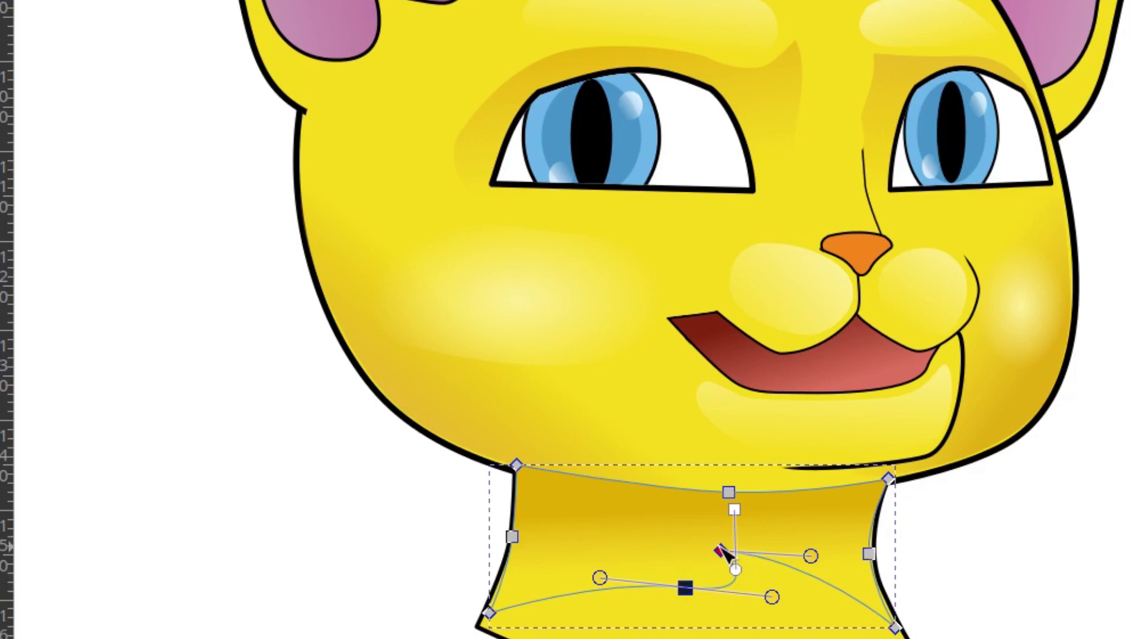
pyautogui.hotkey('shift', 's')
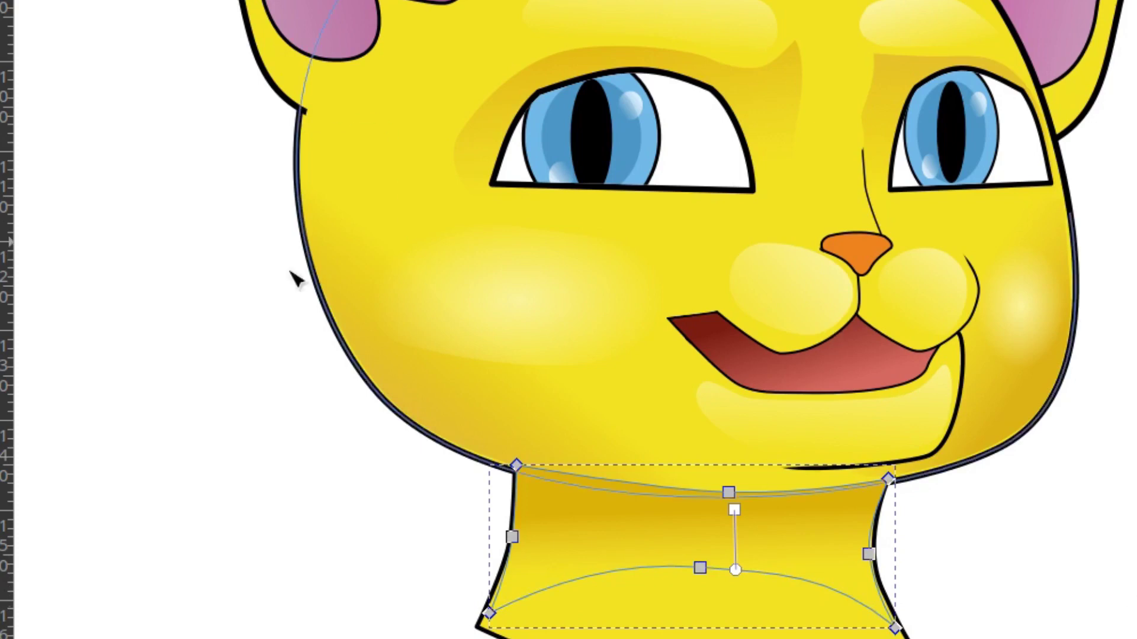
pyautogui.press('b')
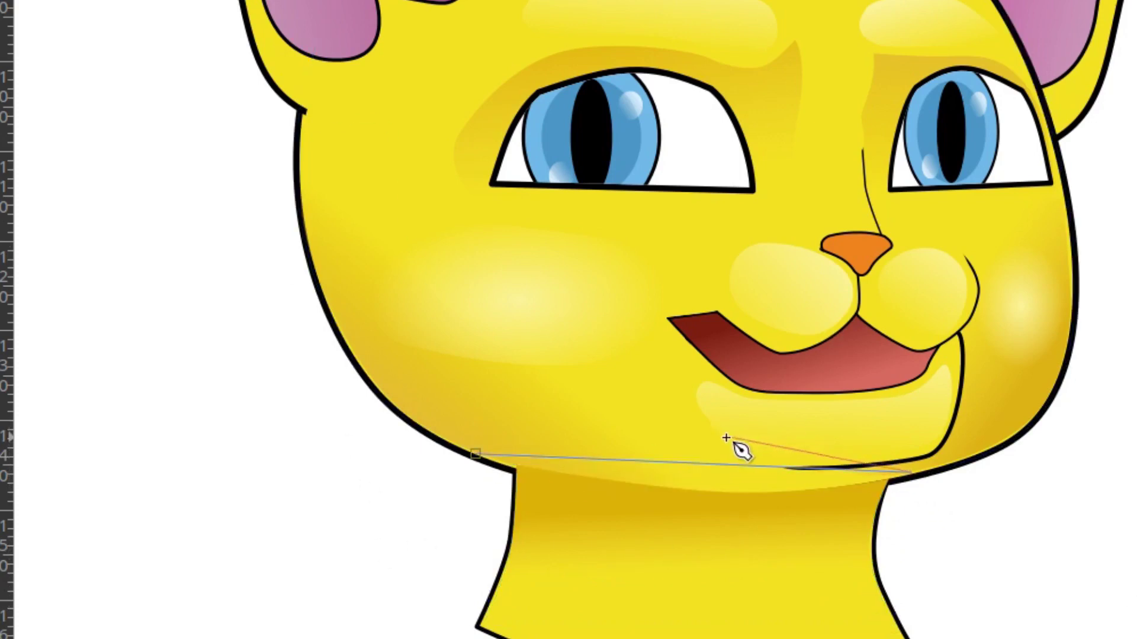
# Close the chin shading shape and pull its middle and lower curve downward.
pyautogui.click(476, 453)
pyautogui.press('n')
pyautogui.moveTo(697, 483); pyautogui.dragTo(696, 493)
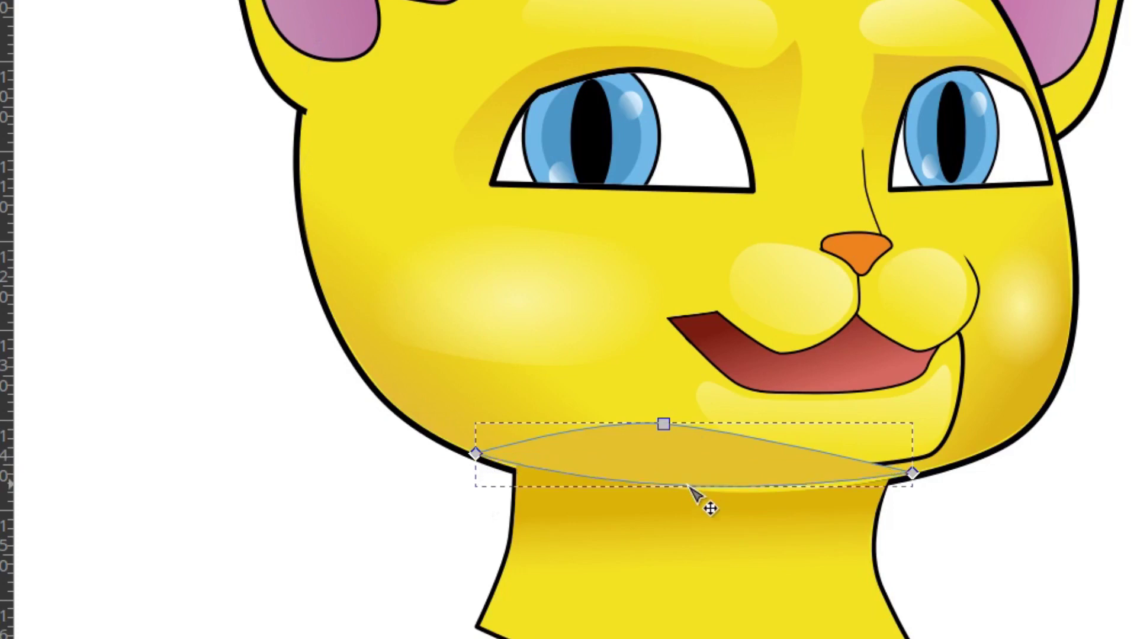
pyautogui.moveTo(664, 424); pyautogui.dragTo(663, 441)
pyautogui.moveTo(496, 443); pyautogui.dragTo(570, 431)
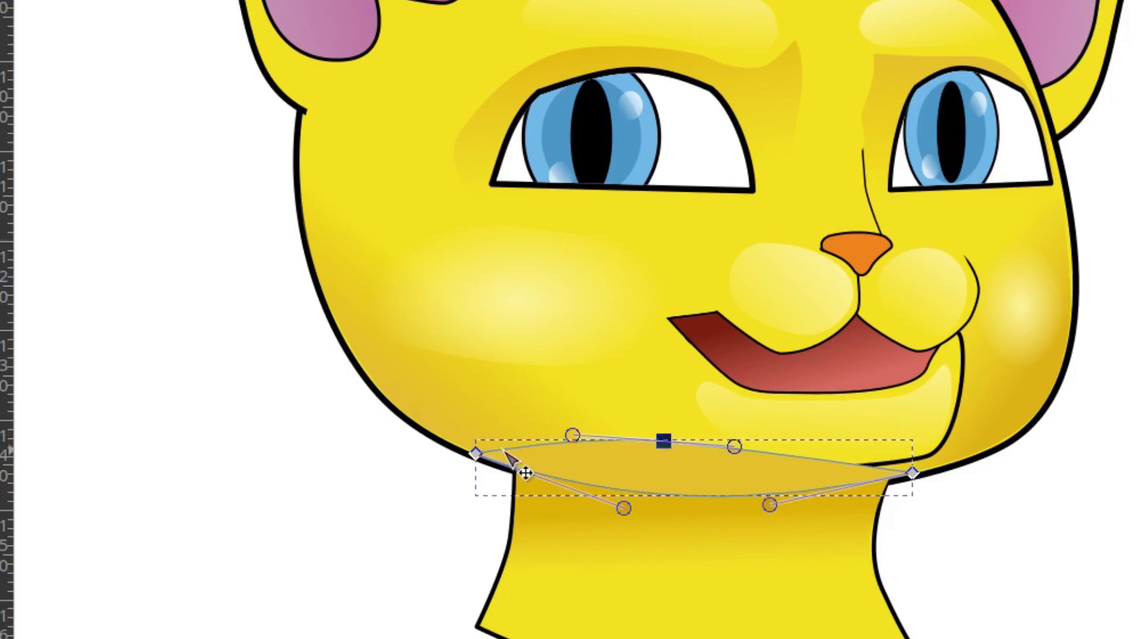
pyautogui.moveTo(663, 441); pyautogui.dragTo(667, 454)
pyautogui.moveTo(693, 495); pyautogui.dragTo(697, 517)
pyautogui.moveTo(668, 455); pyautogui.dragTo(675, 465)
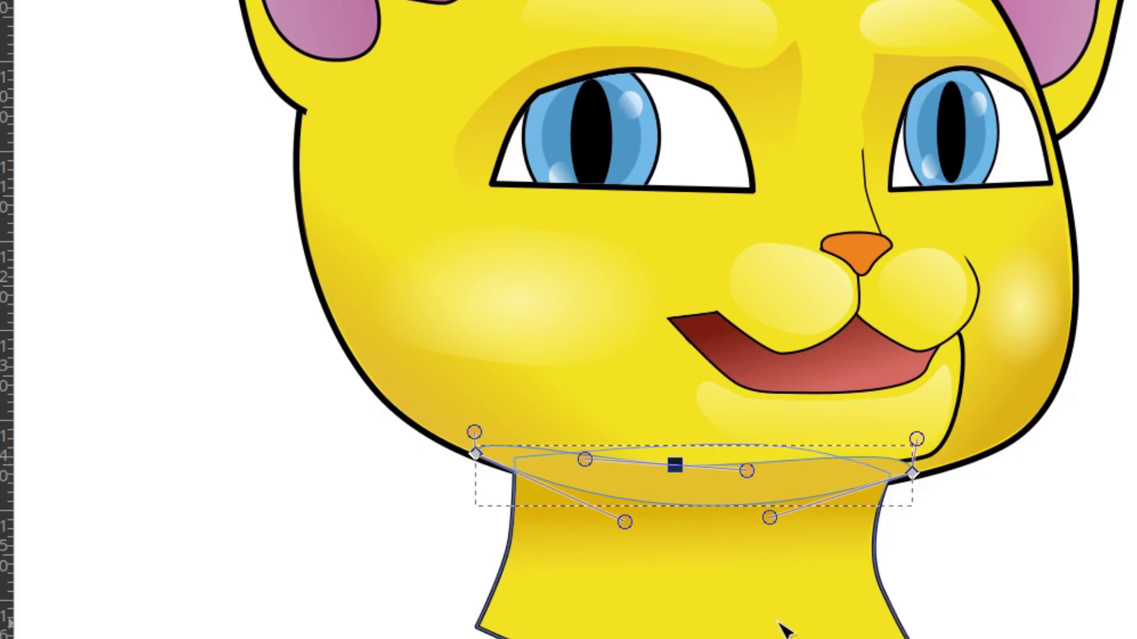
# Refine the chin shadow's curve handles and add a raised node near its left end.
pyautogui.click(475, 475)
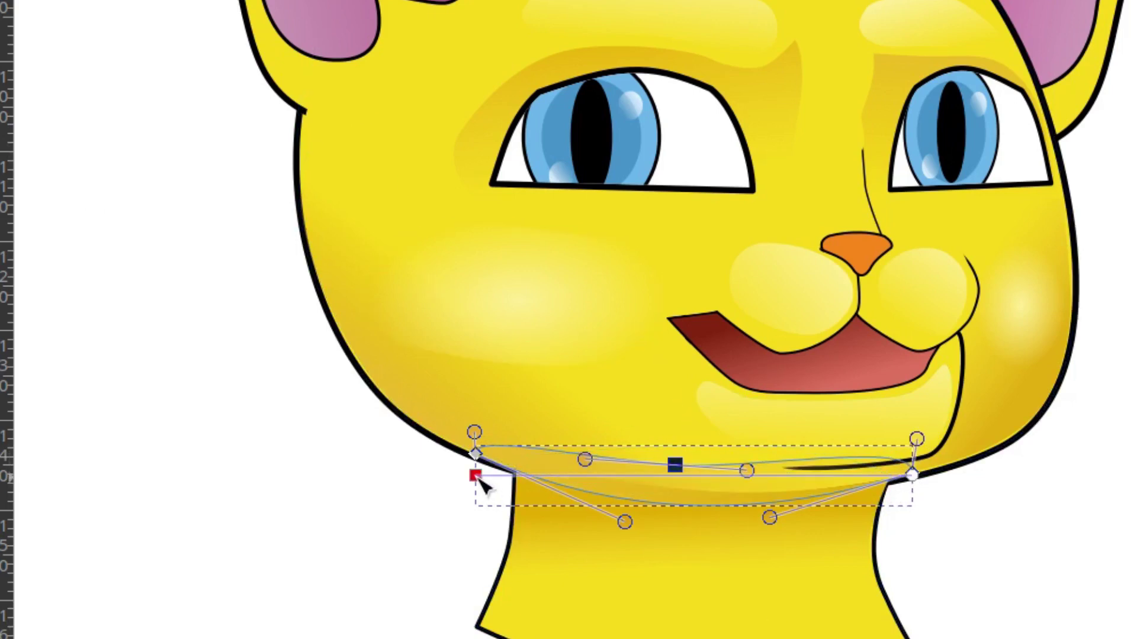
pyautogui.moveTo(725, 465); pyautogui.dragTo(709, 457)
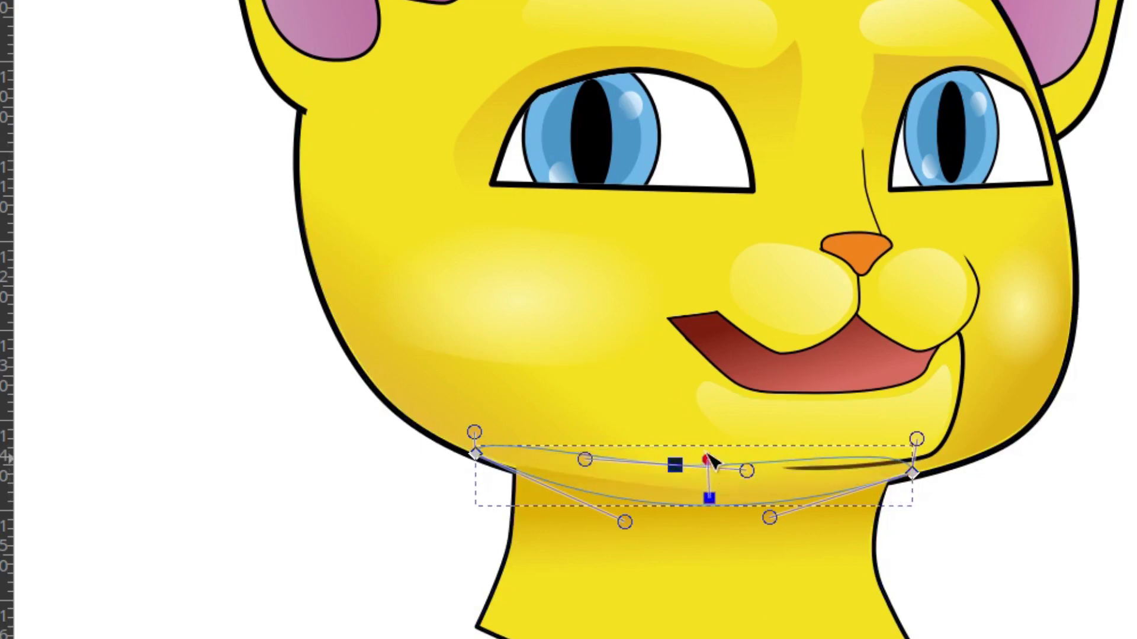
pyautogui.press('space')
pyautogui.moveTo(944, 493); pyautogui.dragTo(921, 498)
pyautogui.press('n')
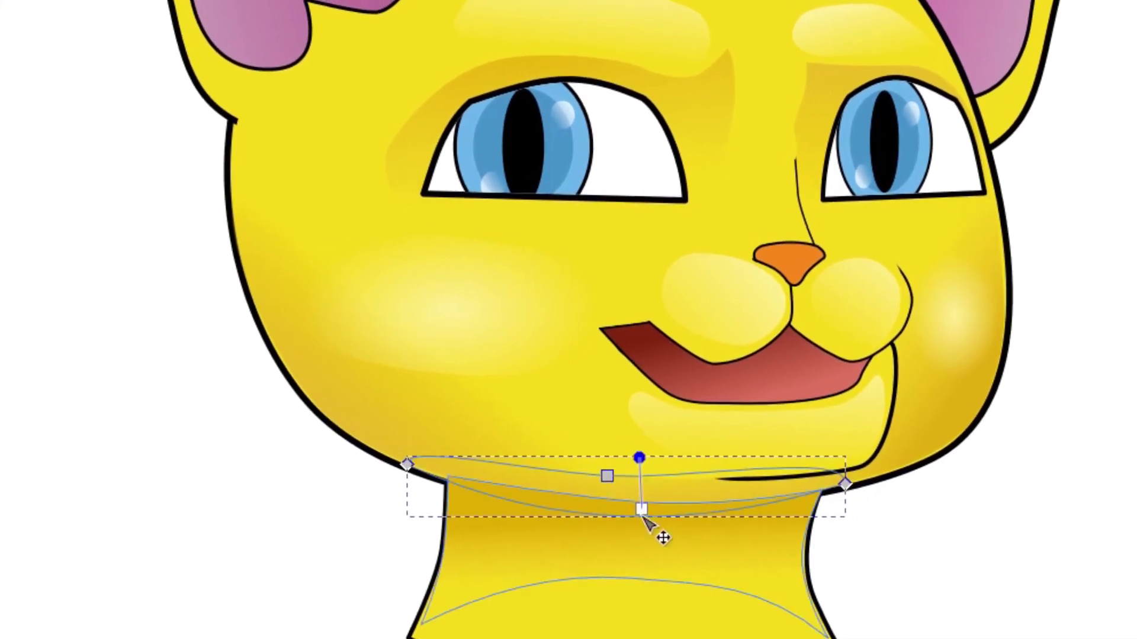
pyautogui.moveTo(595, 474)
pyautogui.mouseDown()
pyautogui.moveTo(597, 438)
pyautogui.moveTo(567, 426)
pyautogui.mouseUp()
pyautogui.moveTo(317, 474); pyautogui.dragTo(332, 436)
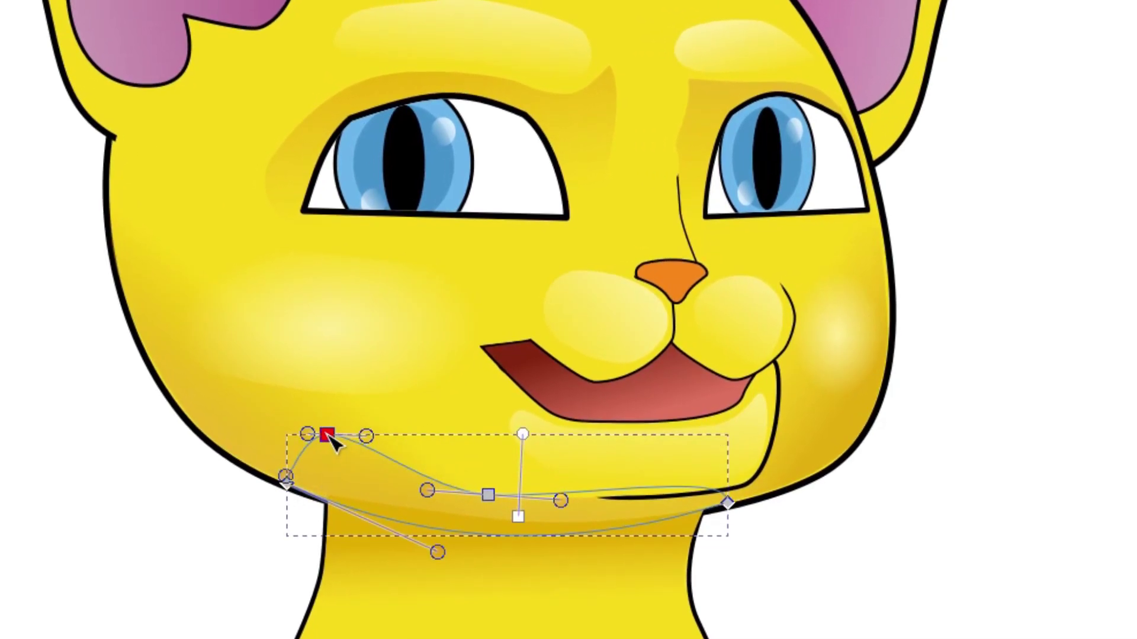
pyautogui.moveTo(507, 439); pyautogui.dragTo(464, 455)
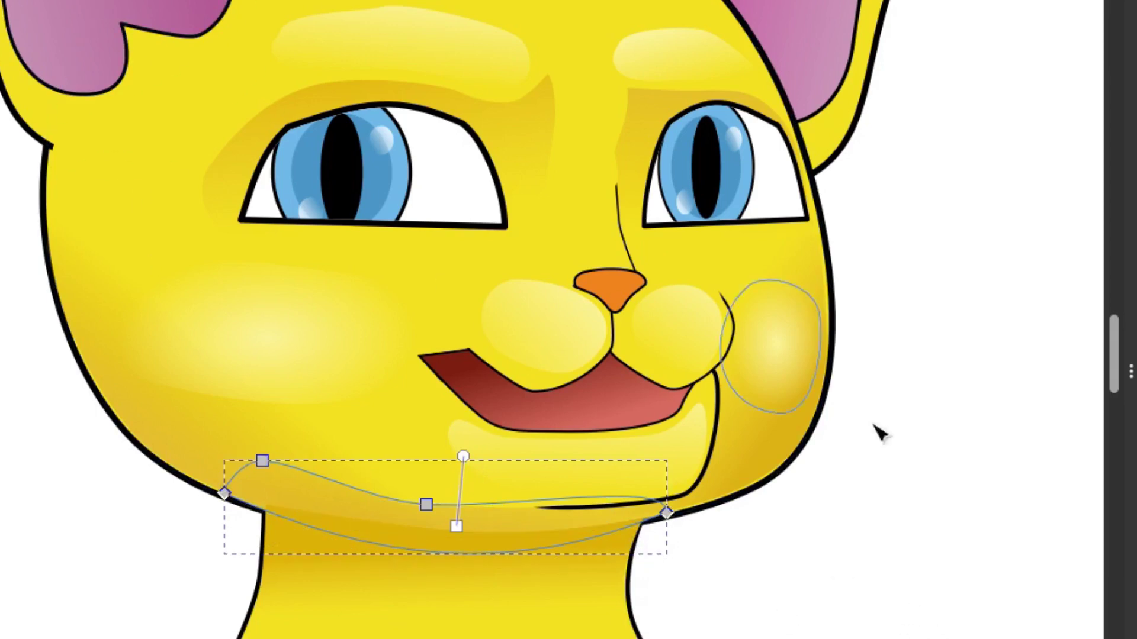
pyautogui.scroll(5, 595, 385)
# Draw a closed light-yellow highlight along the right ear's top rim and select its inner-tip node.
pyautogui.click(699, 264)
pyautogui.press('b')
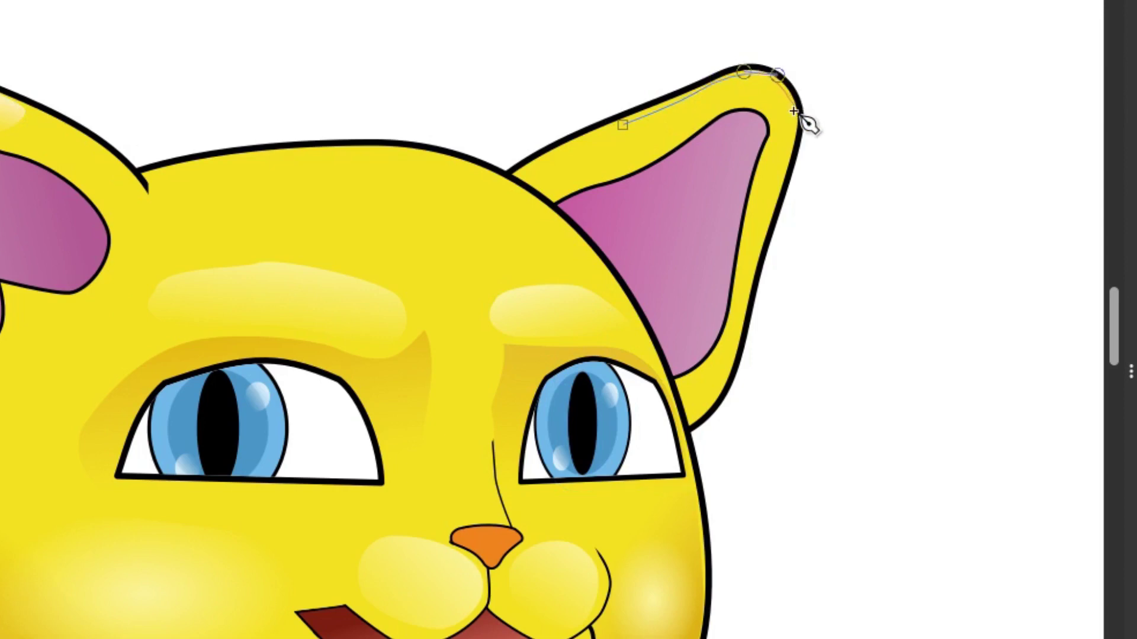
pyautogui.click(615, 119)
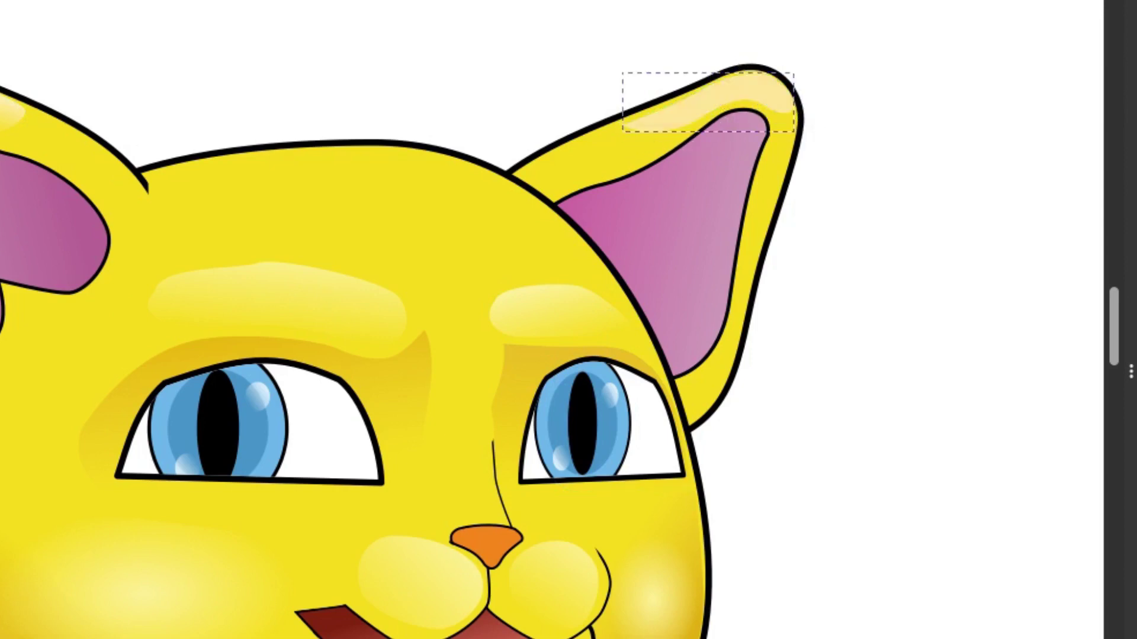
pyautogui.press('n')
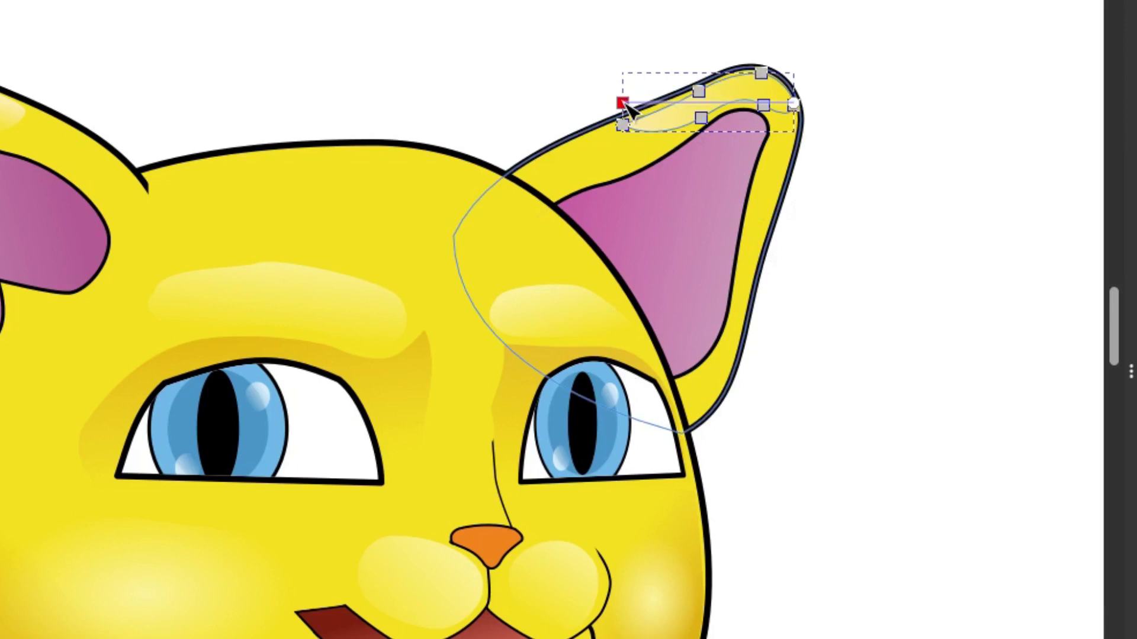
pyautogui.click(751, 132)
# Adjust a handle on the left-face shading, then select the cheek and muzzle highlights.
pyautogui.scroll(-5, 343, 386)
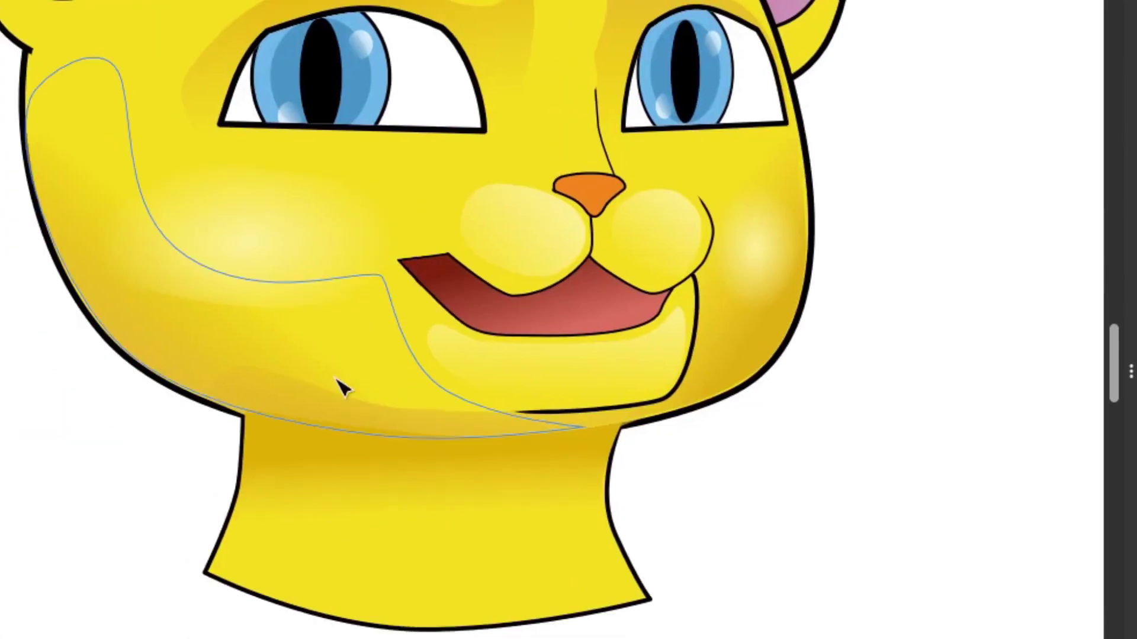
pyautogui.click(275, 365)
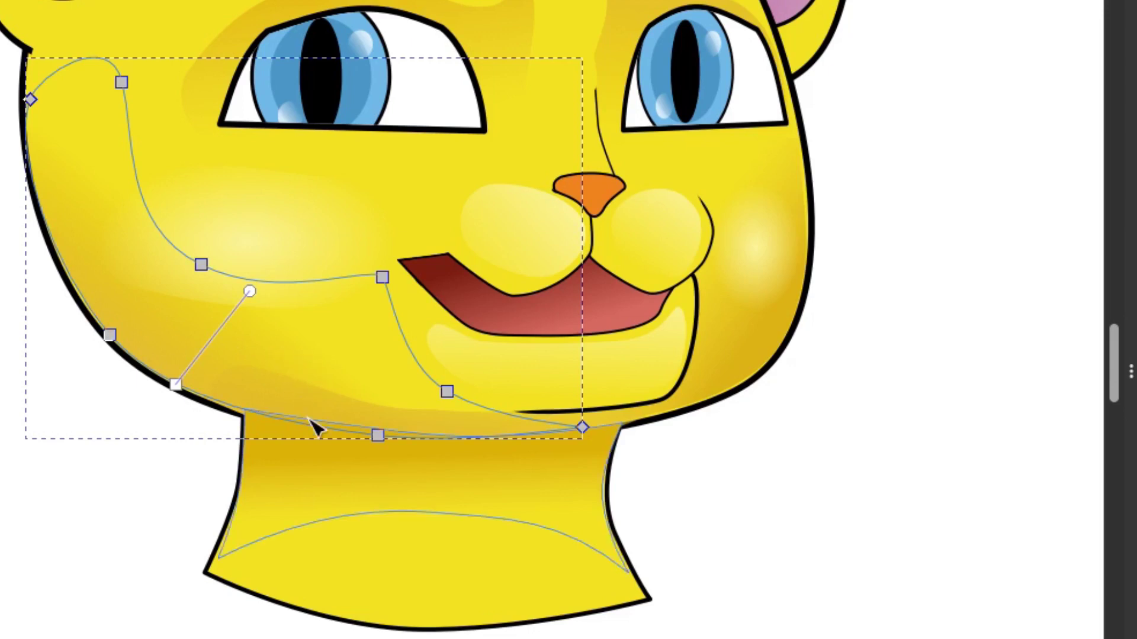
pyautogui.moveTo(242, 288); pyautogui.dragTo(235, 278)
pyautogui.click(768, 256)
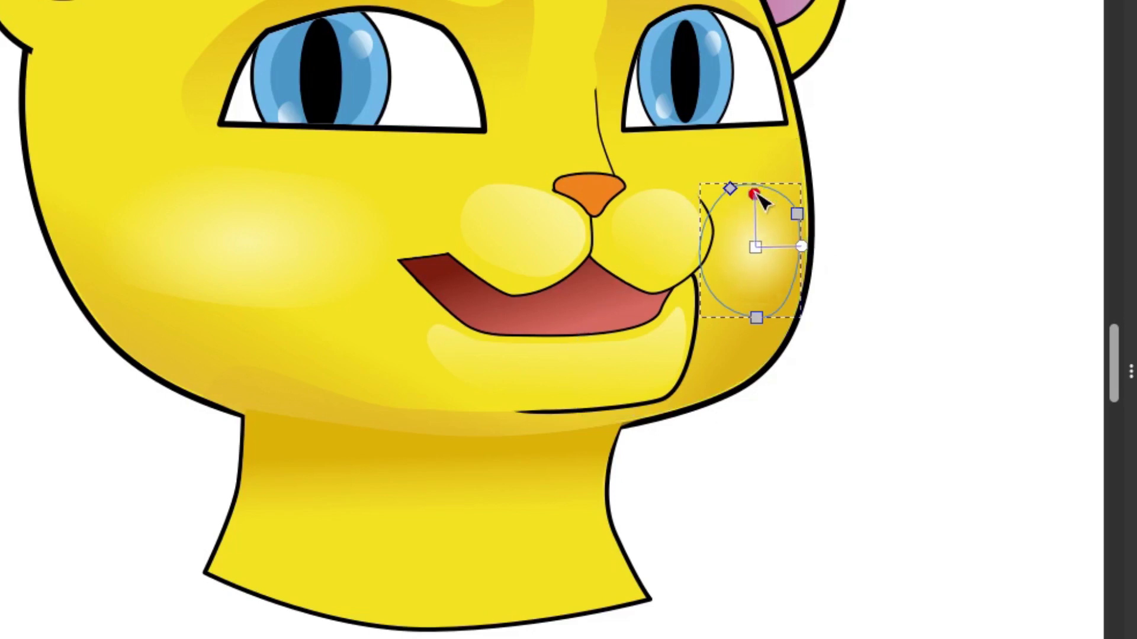
pyautogui.click(238, 261)
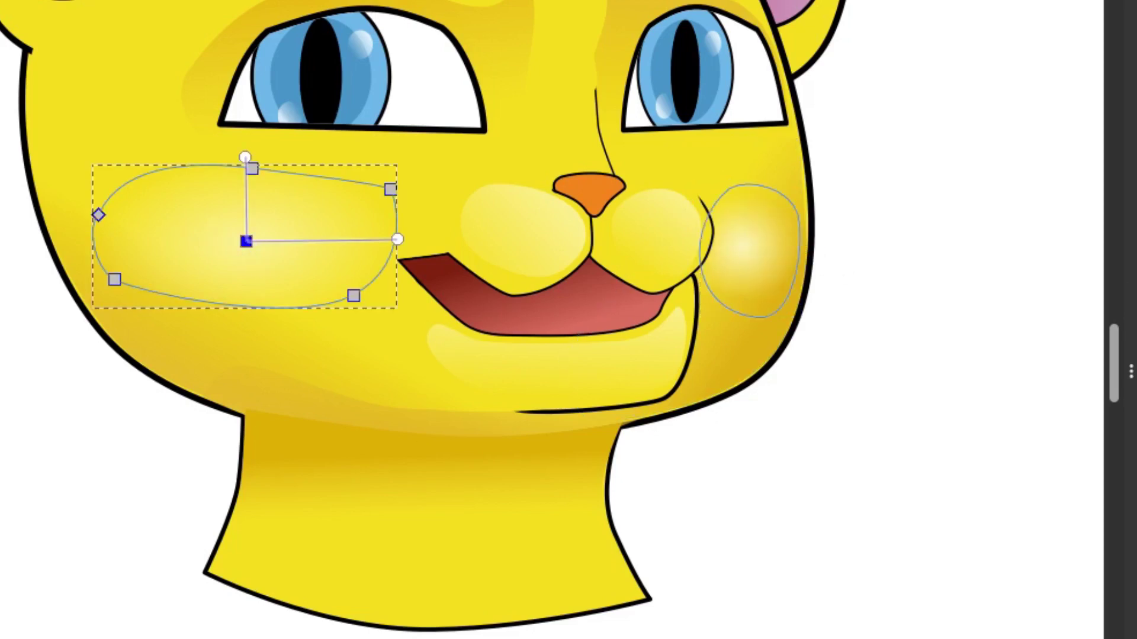
pyautogui.click(492, 243)
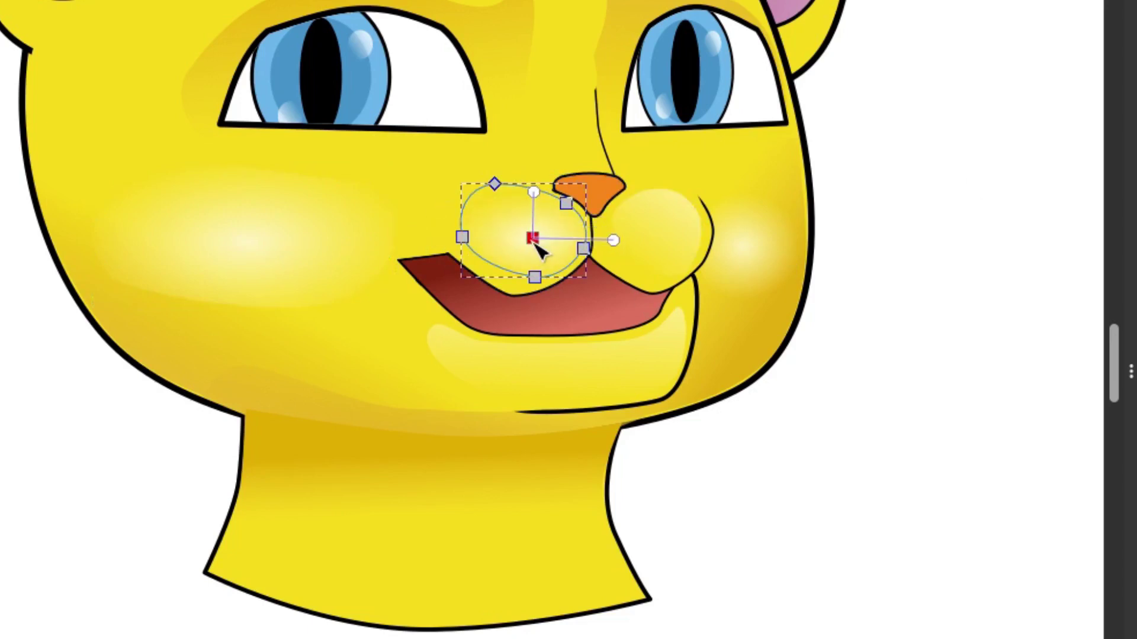
pyautogui.click(657, 236)
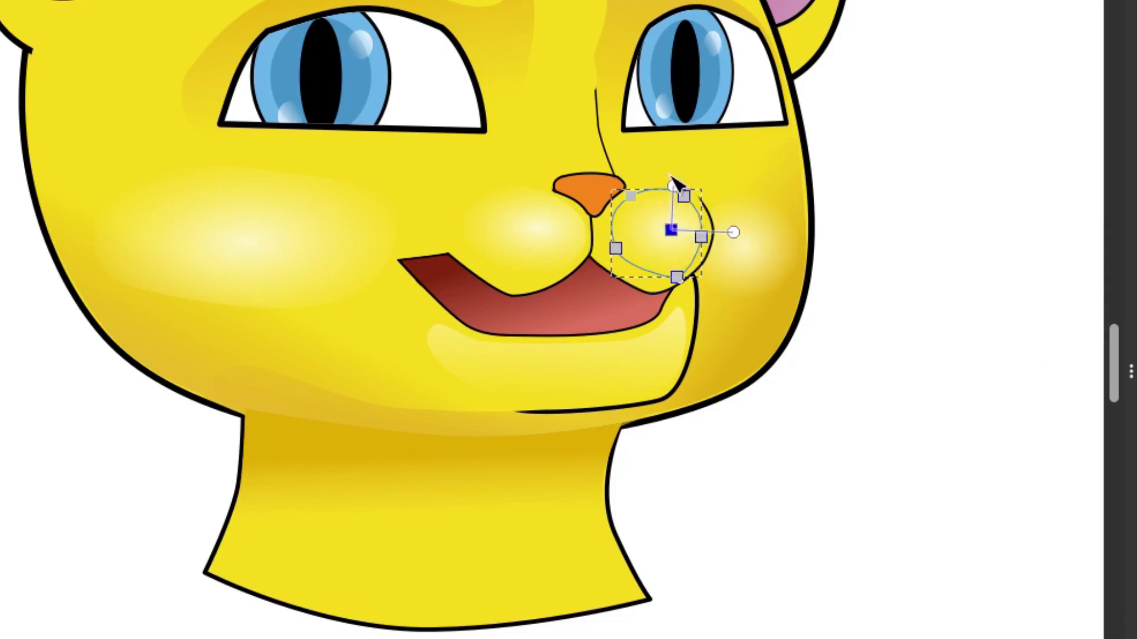
pyautogui.press('Tab')
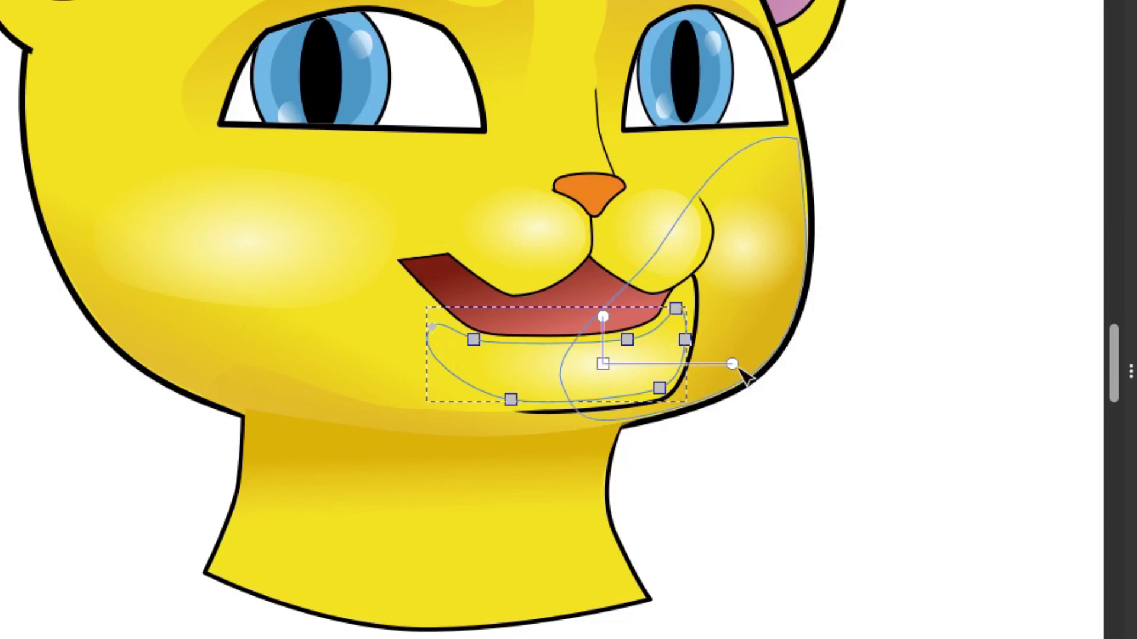
# Undo the left cheek shading's spill beyond the face outline.
pyautogui.click(406, 477)
pyautogui.click(418, 418)
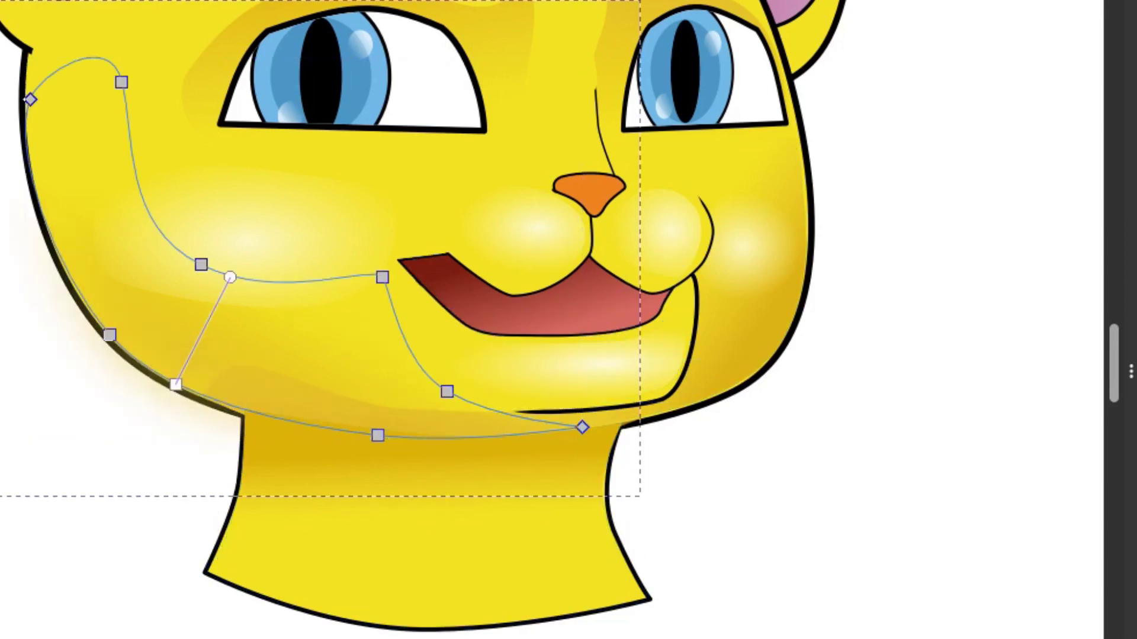
pyautogui.hotkey('ctrl', 'z')
pyautogui.press('s')
pyautogui.moveTo(24, 49); pyautogui.dragTo(304, 42)
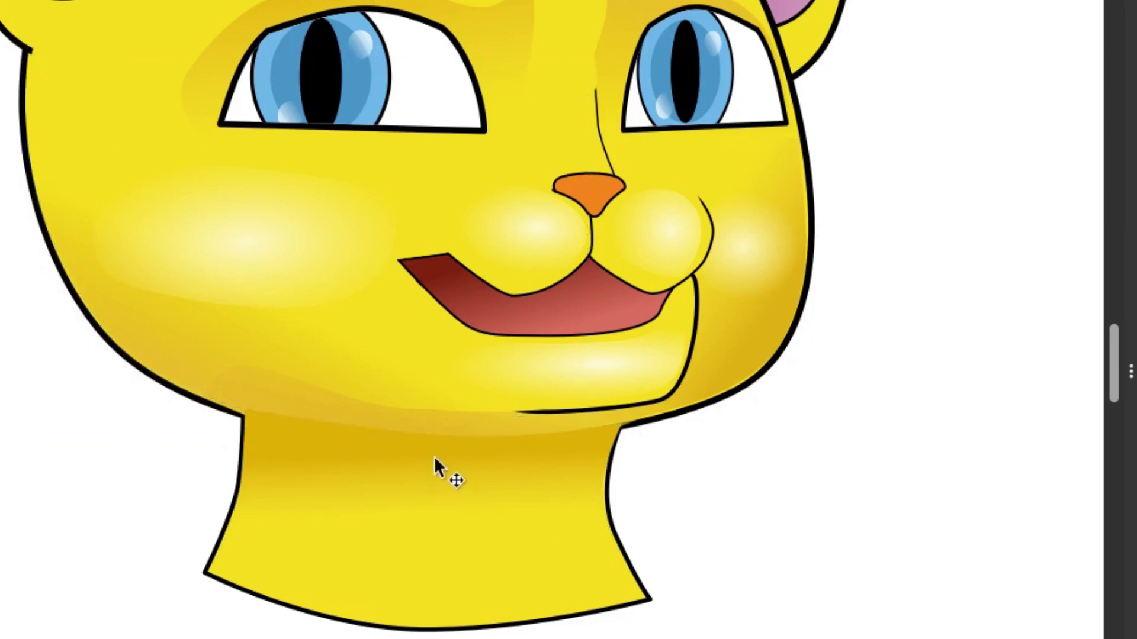
# Check the neck shape's nodes, then zoom out and back in on the face.
pyautogui.press('n')
pyautogui.click(460, 438)
pyautogui.click(456, 478)
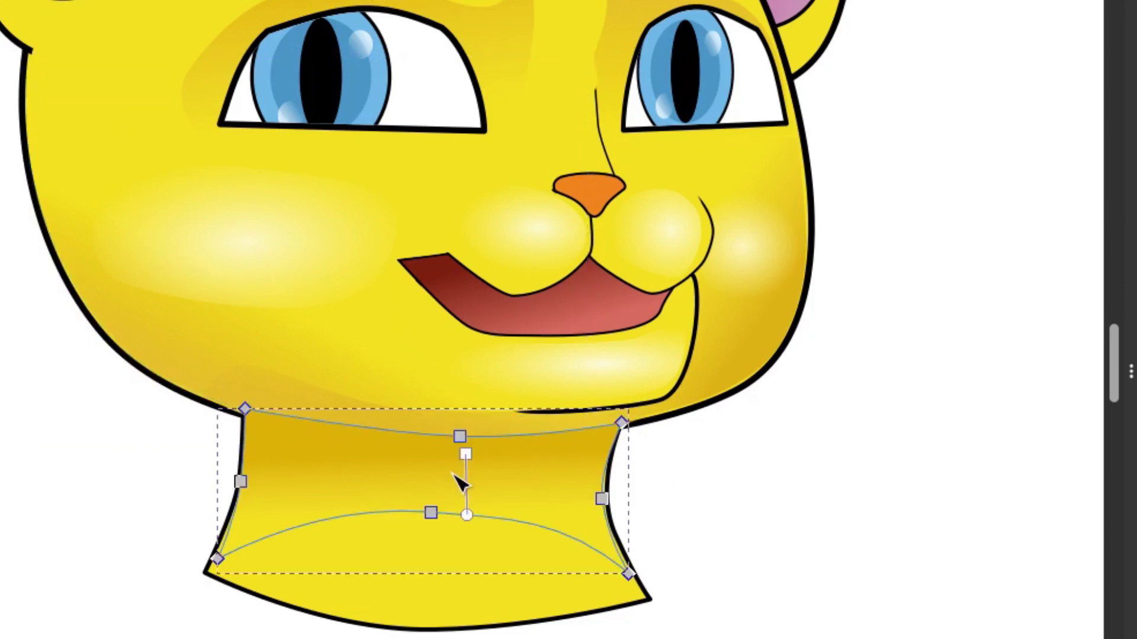
pyautogui.press('s')
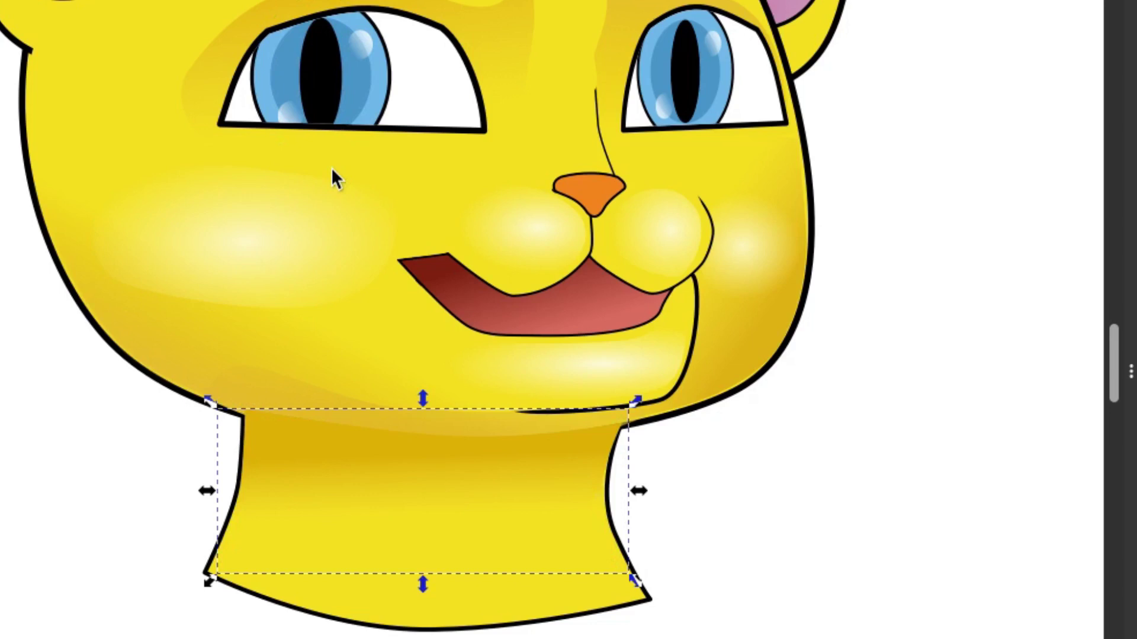
pyautogui.press('-')
pyautogui.press('-')
pyautogui.press('+')
pyautogui.press('+')
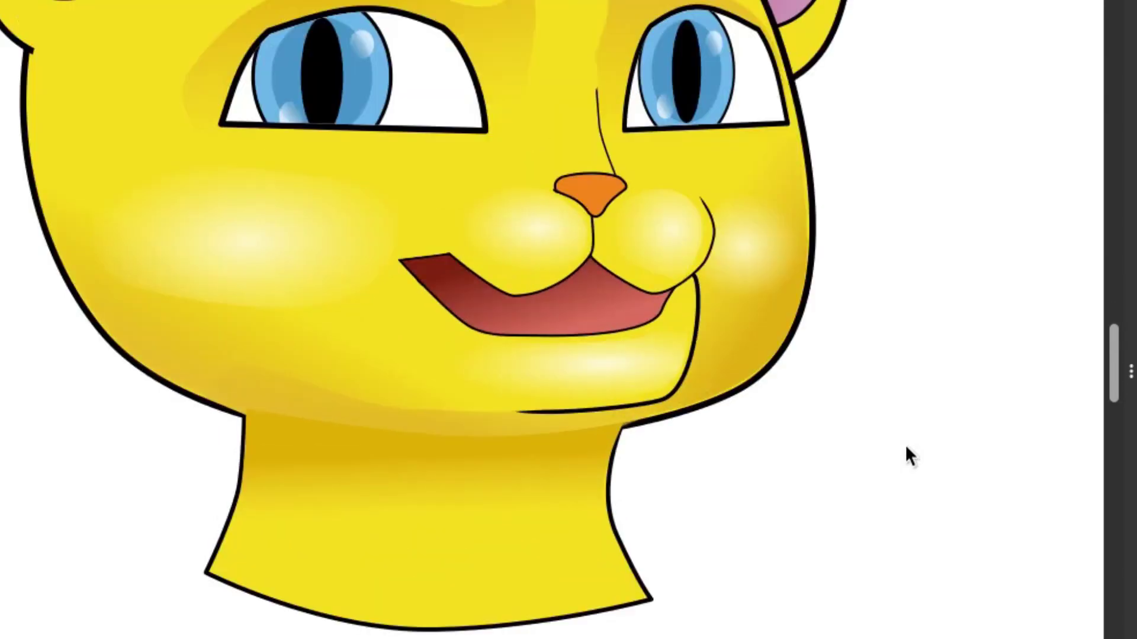
pyautogui.scroll(5, 521, 509)
# Move the left cheek highlight's gradient centre up and to the right.
pyautogui.scroll(-2, 545, 504)
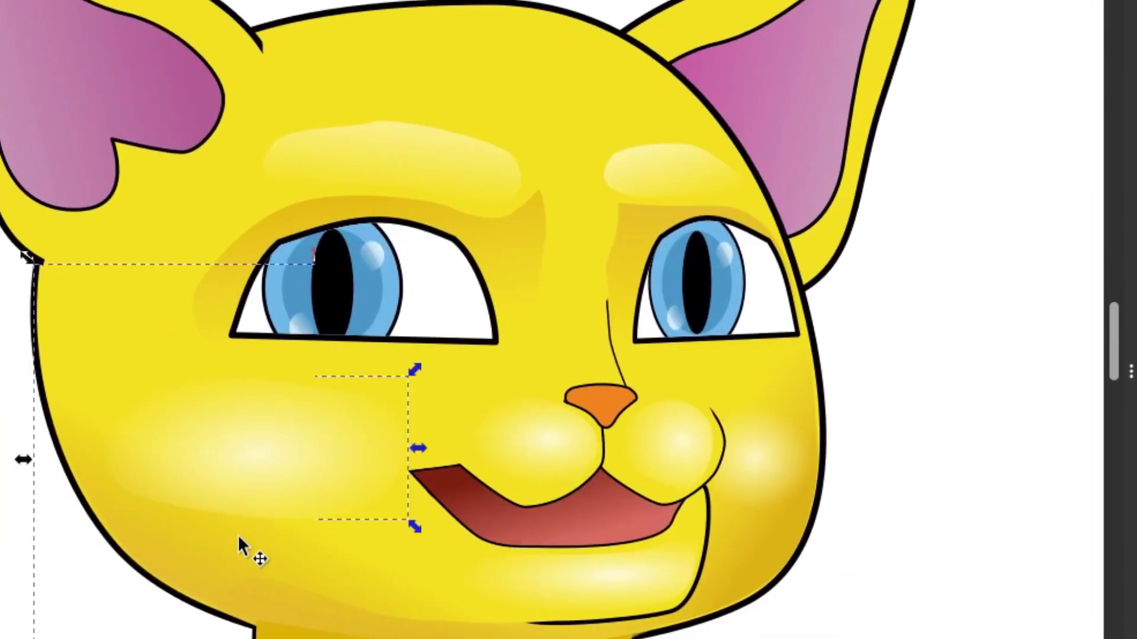
pyautogui.click(258, 491)
pyautogui.press('n')
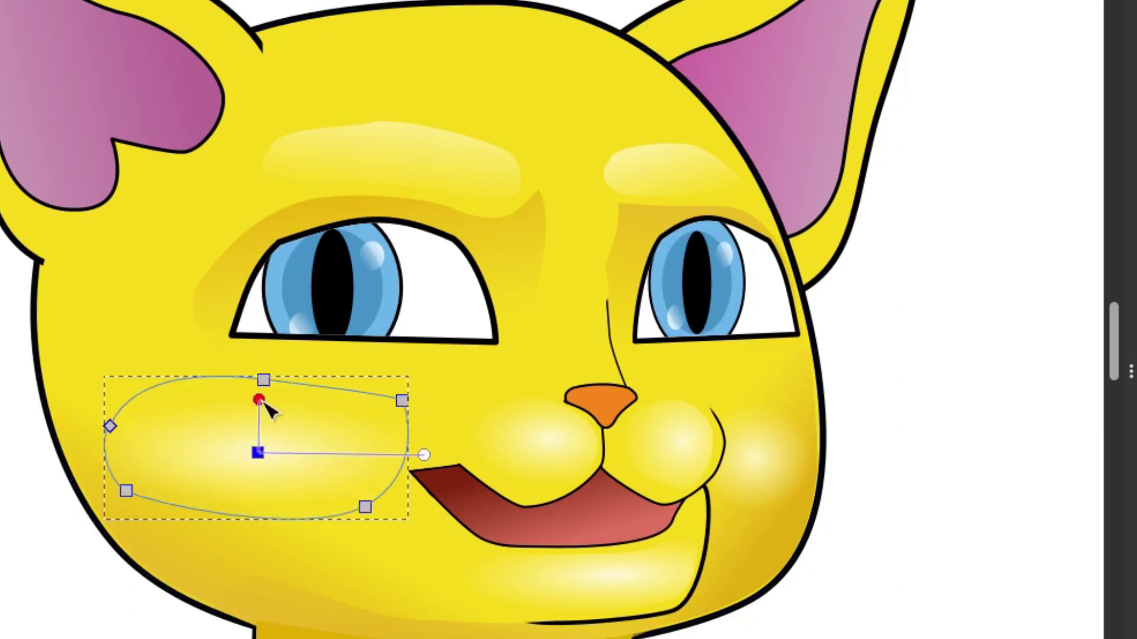
pyautogui.moveTo(256, 451); pyautogui.dragTo(270, 430)
pyautogui.click(764, 454)
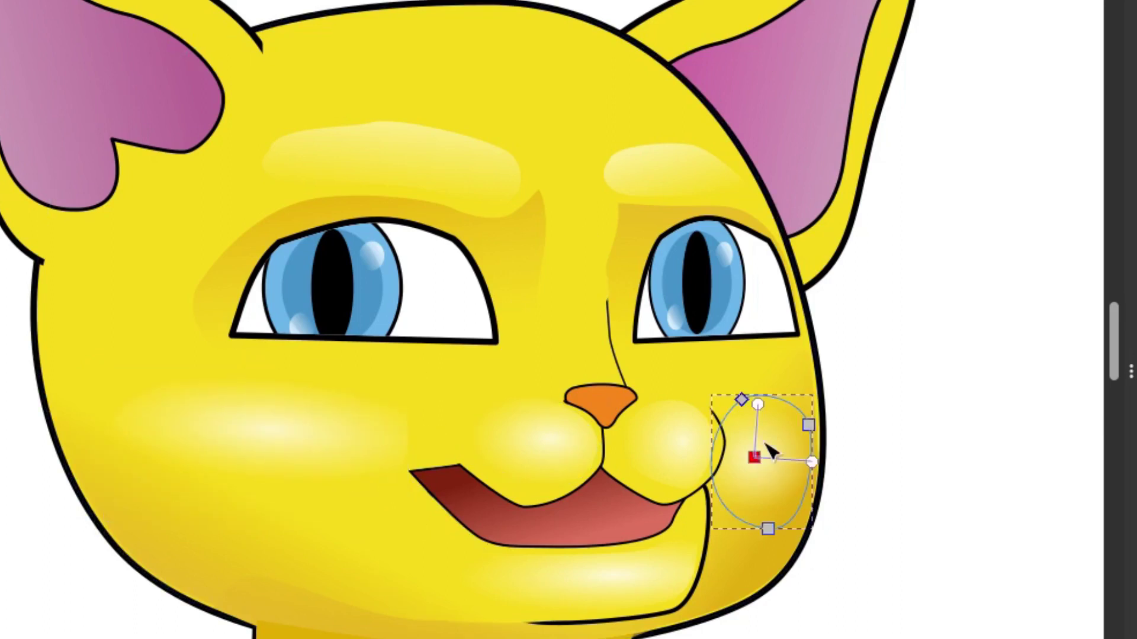
pyautogui.click(275, 449)
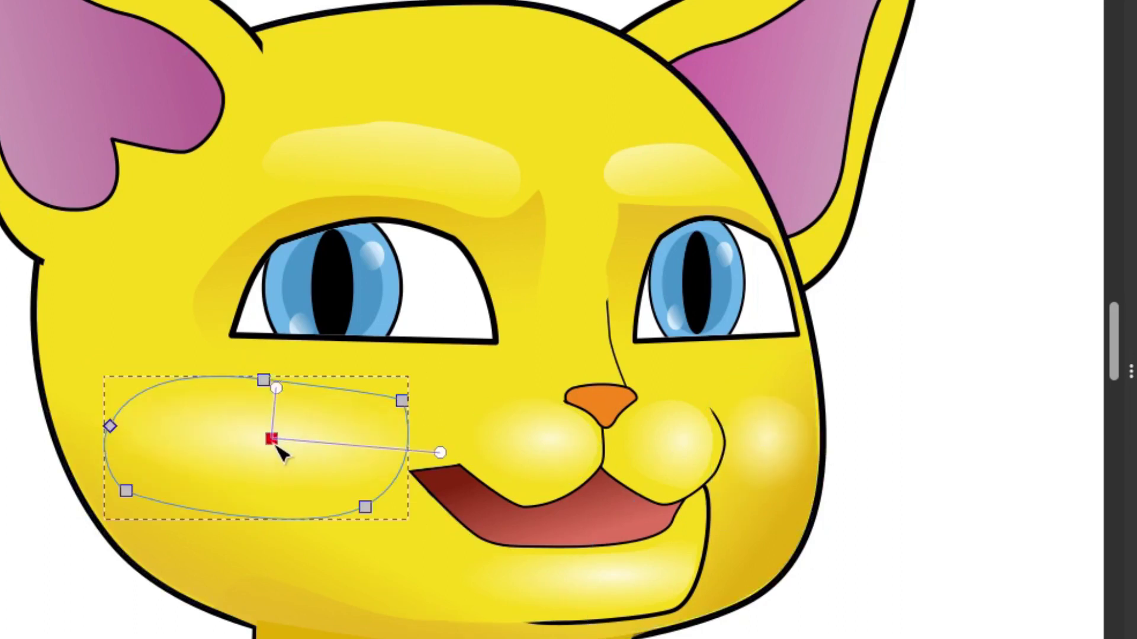
# Shift the forehead highlight's centre left and stretch the right brow glow upward.
pyautogui.click(437, 155)
pyautogui.moveTo(414, 158); pyautogui.dragTo(390, 157)
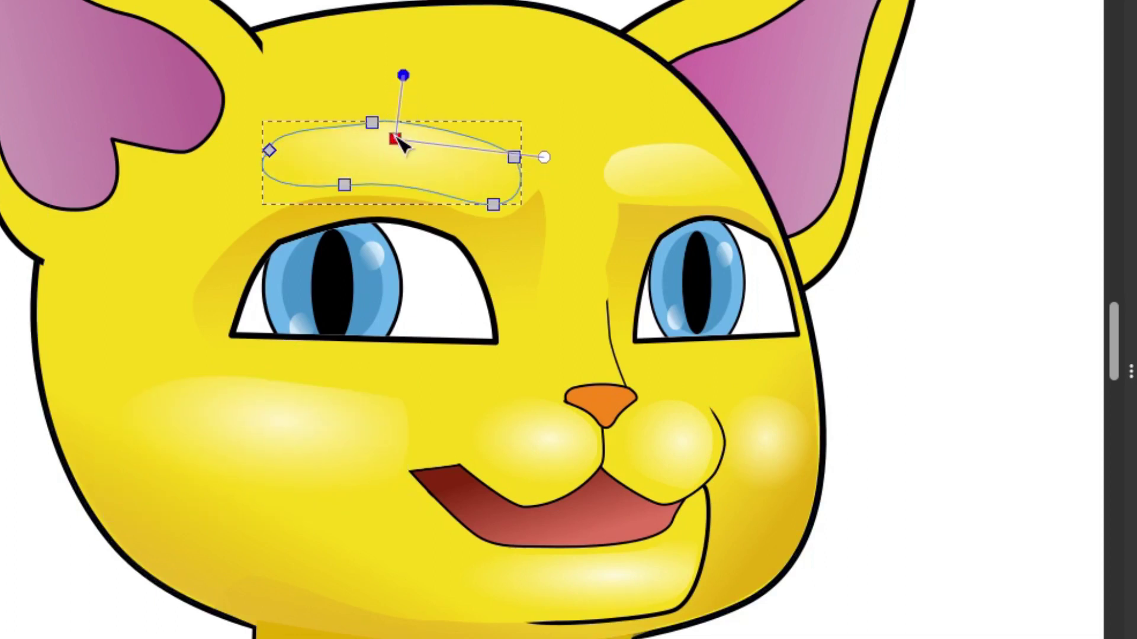
pyautogui.click(681, 172)
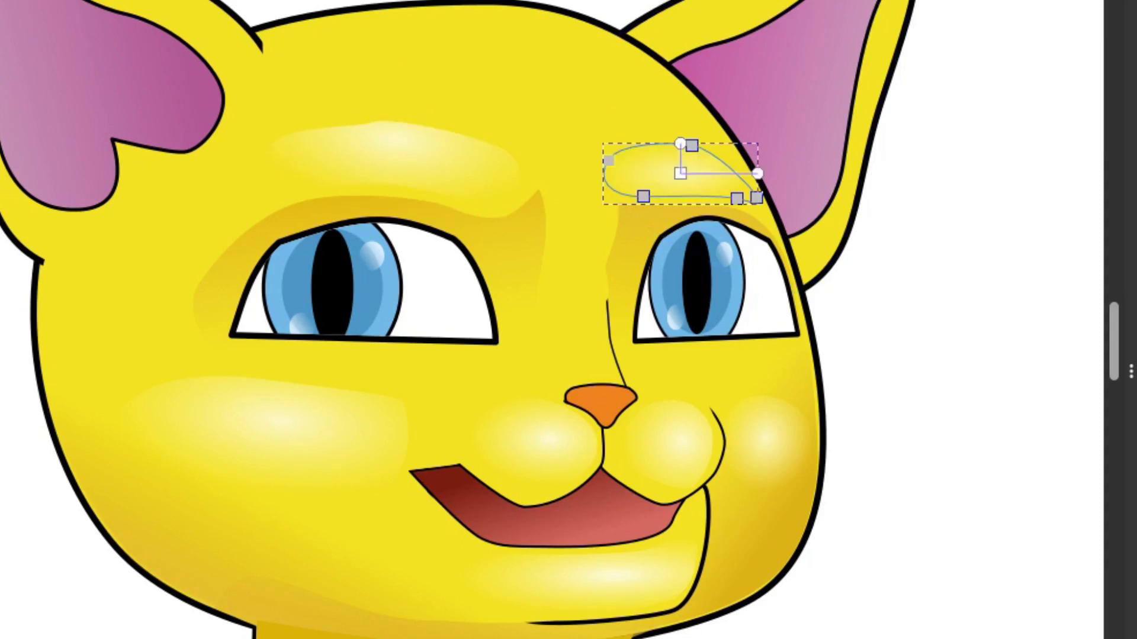
pyautogui.moveTo(681, 143); pyautogui.dragTo(678, 125)
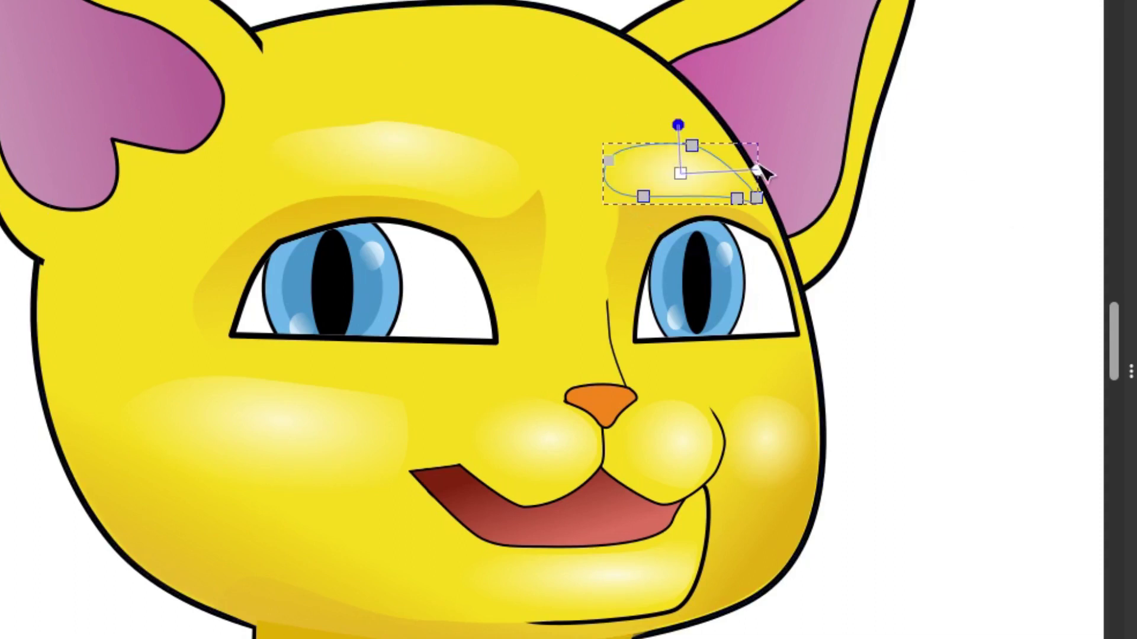
pyautogui.click(680, 173)
# Reshape the left ear-tip highlight's gradient glow along the ear edge.
pyautogui.scroll(4, 655, 368)
pyautogui.hscroll(-5, 655, 368)
pyautogui.click(681, 391)
pyautogui.click(330, 184)
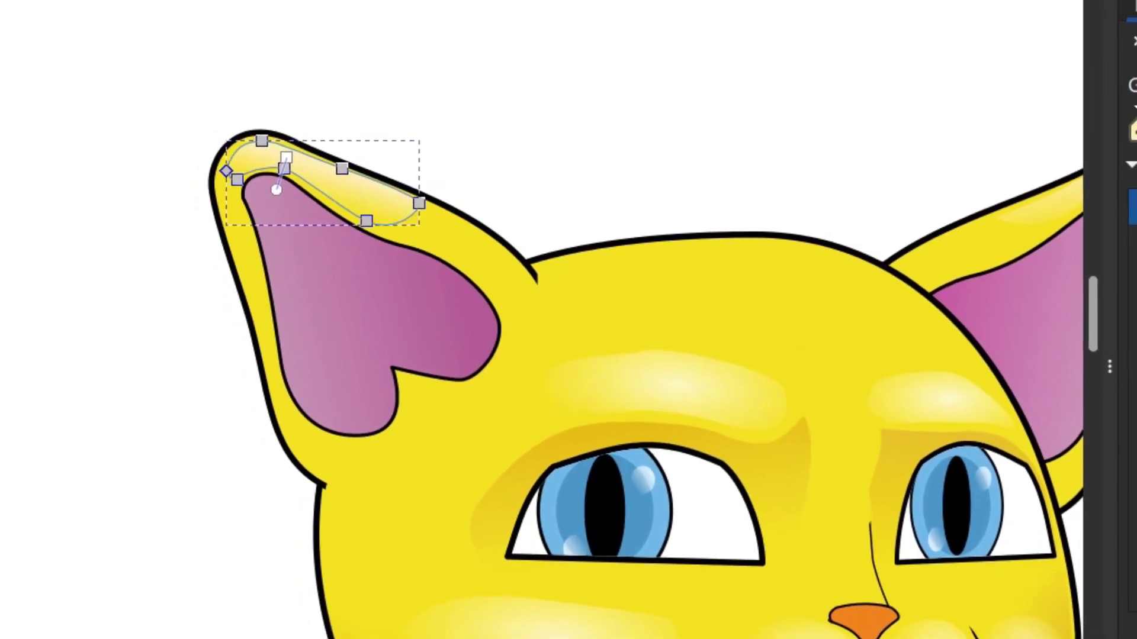
pyautogui.moveTo(325, 182); pyautogui.dragTo(308, 161)
pyautogui.moveTo(420, 187); pyautogui.dragTo(457, 228)
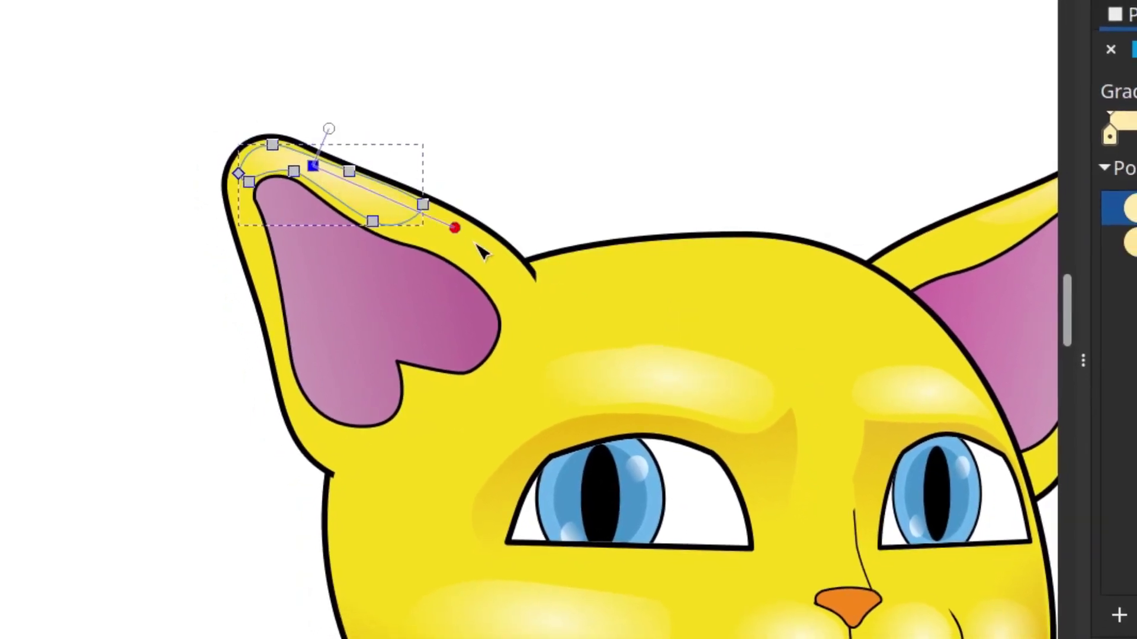
pyautogui.click(318, 167)
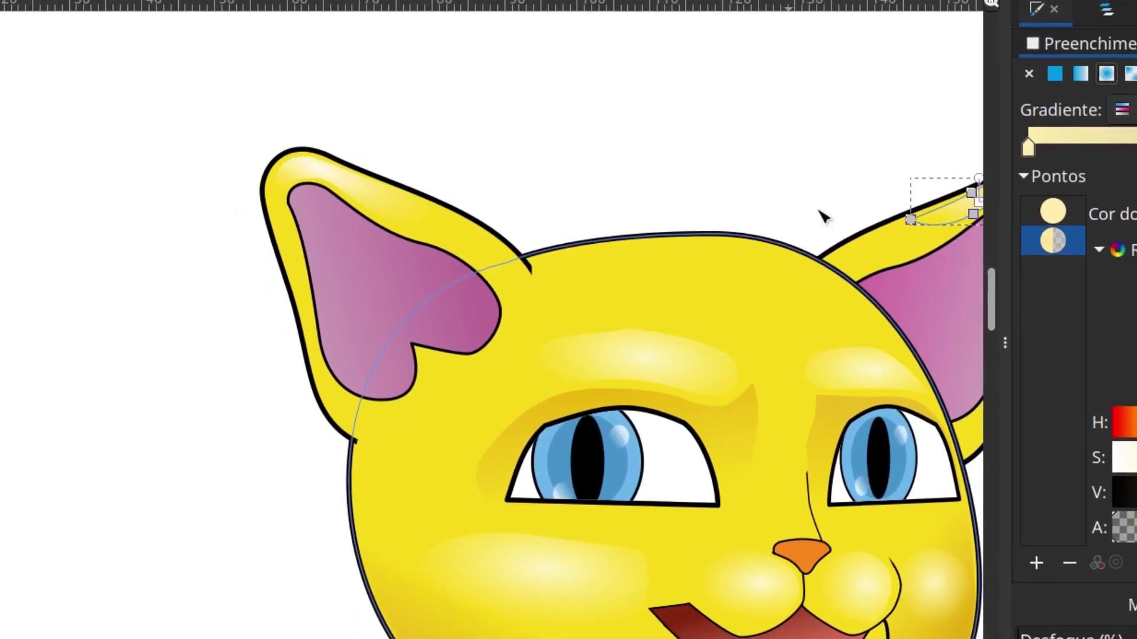
# Lay the right ear-tip highlight's gradient so it starts above the ear tip.
pyautogui.moveTo(623, 265); pyautogui.dragTo(688, 235)
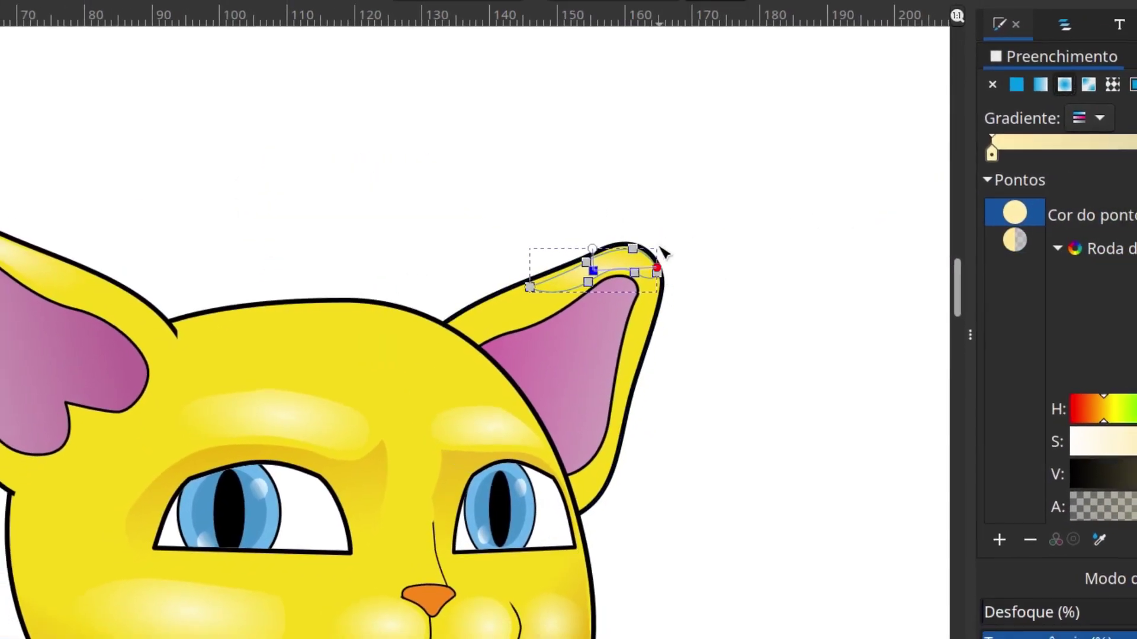
pyautogui.moveTo(611, 256); pyautogui.dragTo(604, 221)
pyautogui.moveTo(668, 251); pyautogui.dragTo(671, 236)
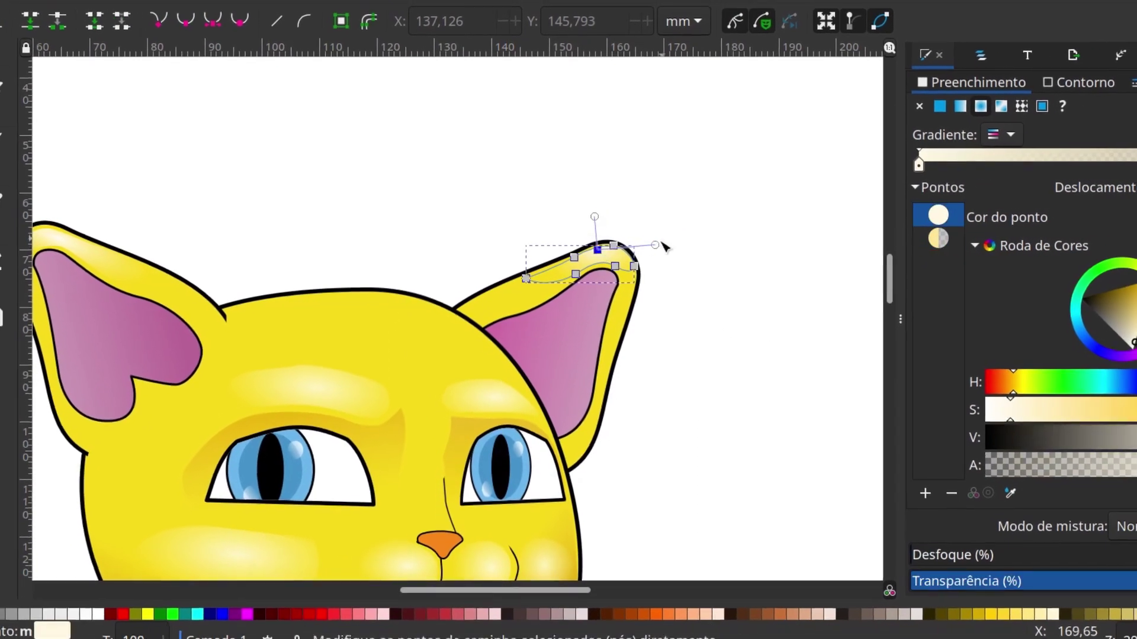
pyautogui.click(698, 371)
# Widen the shading gradients around the left and right eyes.
pyautogui.click(346, 421)
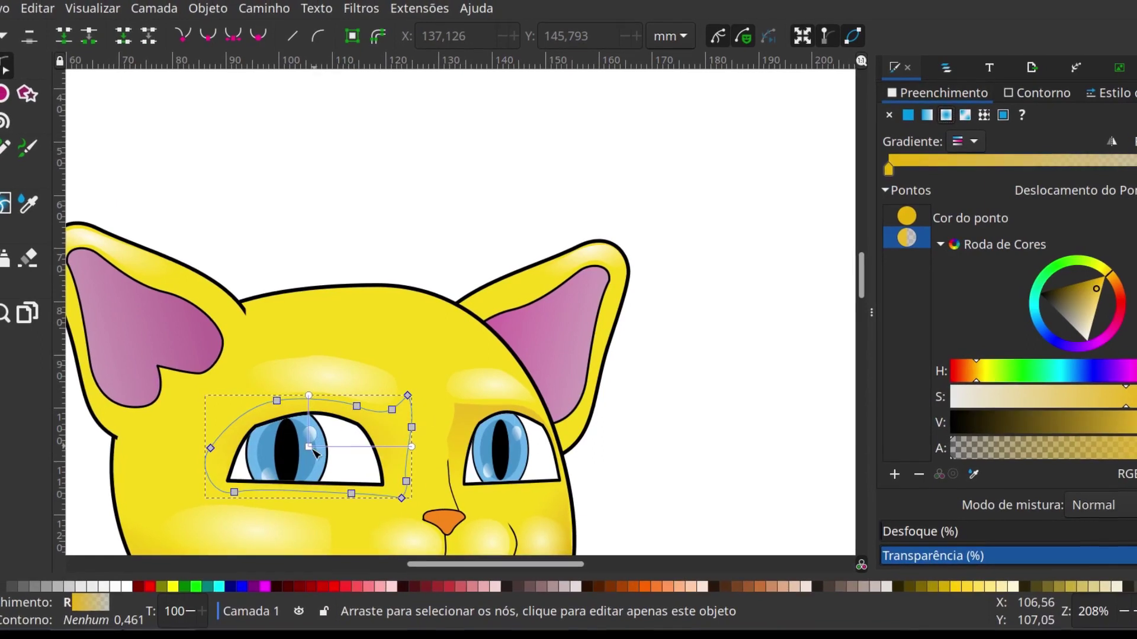
pyautogui.moveTo(362, 372); pyautogui.dragTo(349, 338)
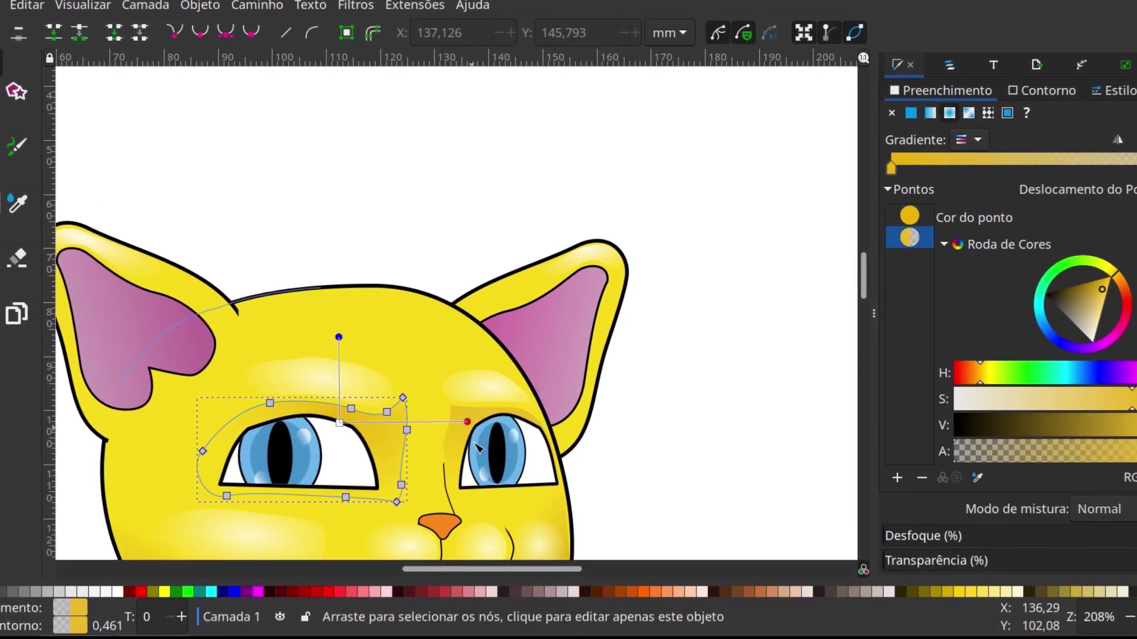
pyautogui.keyDown('shift'); pyautogui.click(471, 427); pyautogui.keyUp('shift')
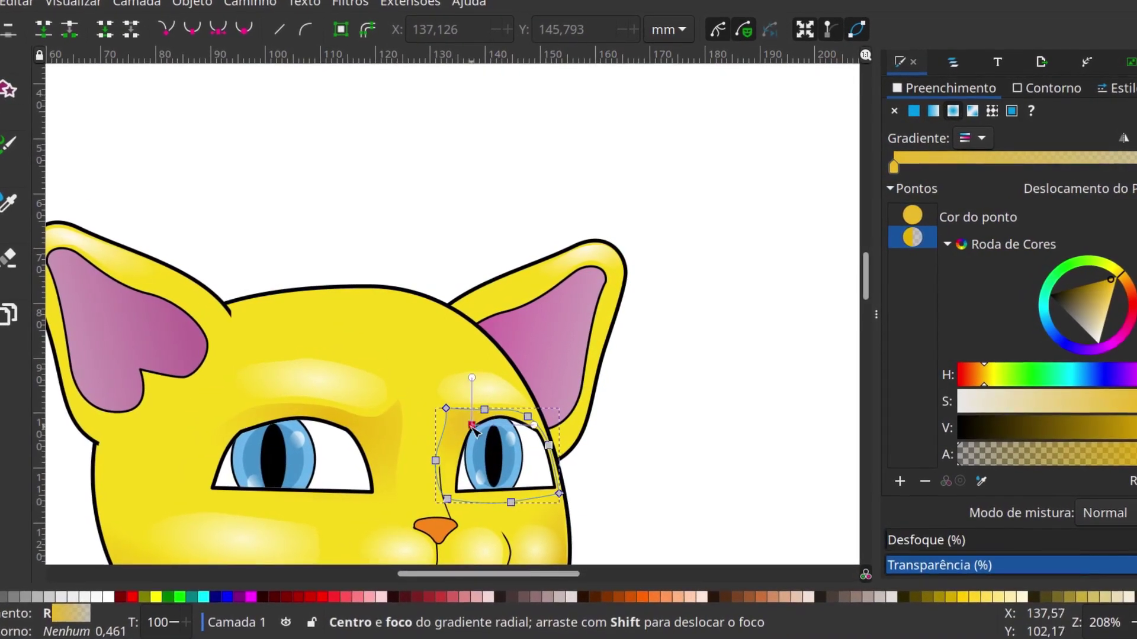
pyautogui.moveTo(532, 426); pyautogui.dragTo(629, 426)
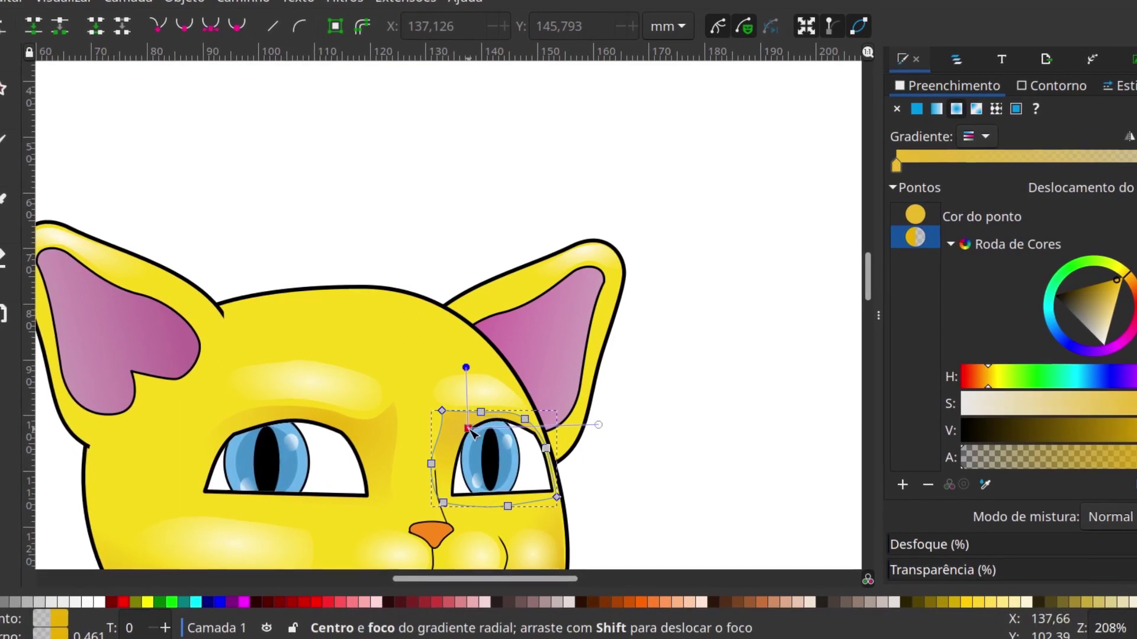
# Outline a closed, curved highlight shape on the crown of the head.
pyautogui.click(256, 323)
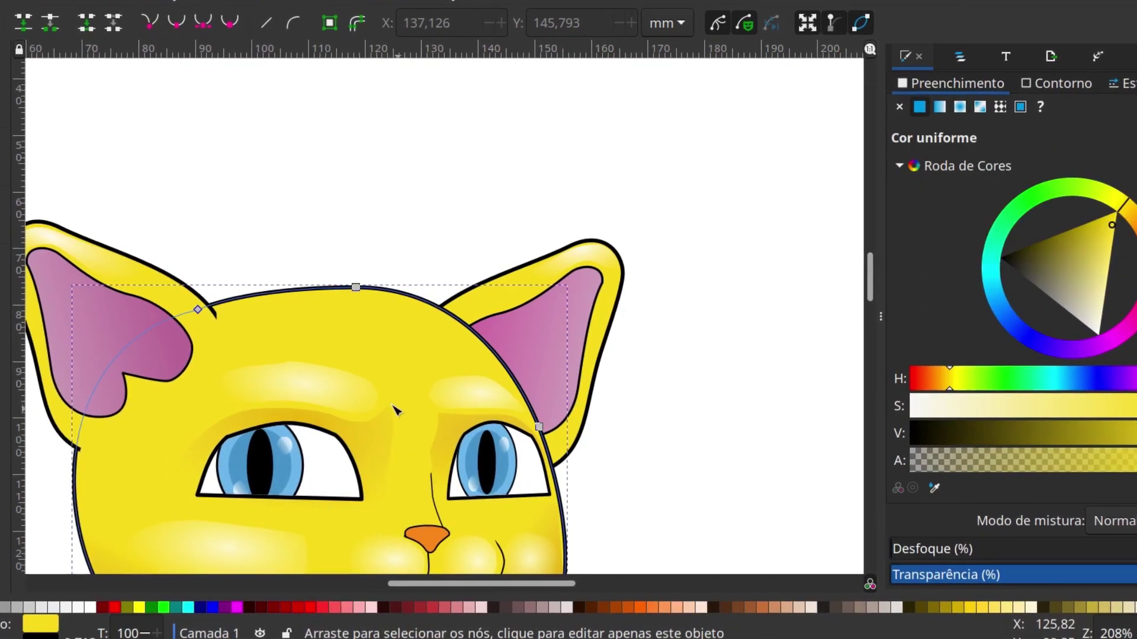
pyautogui.press('b')
pyautogui.click(227, 315)
pyautogui.moveTo(344, 296); pyautogui.dragTo(391, 299)
pyautogui.moveTo(381, 379); pyautogui.dragTo(349, 368)
pyautogui.click(223, 317)
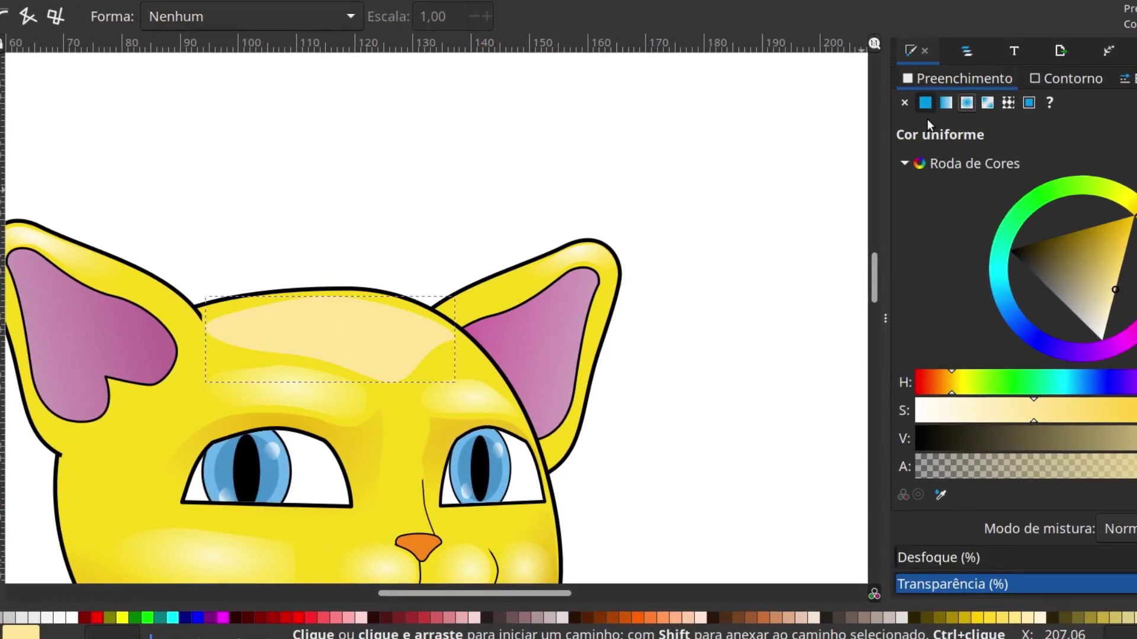
# Give the crown highlight a radial gradient and widen its glow up and right.
pyautogui.click(965, 103)
pyautogui.press('n')
pyautogui.moveTo(326, 340); pyautogui.dragTo(336, 329)
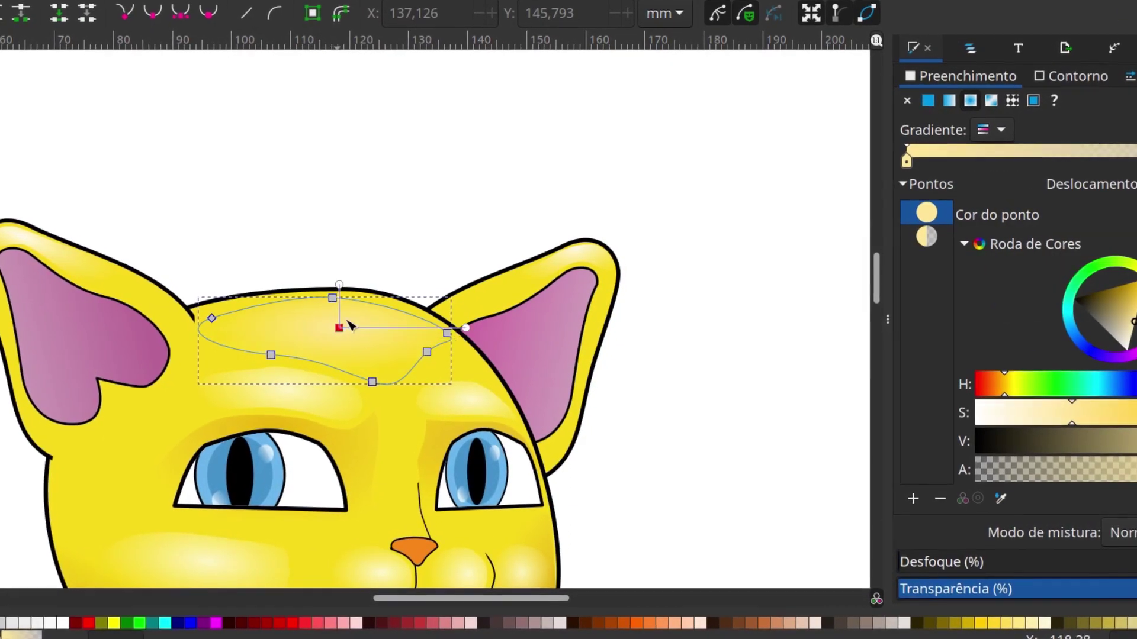
pyautogui.moveTo(336, 285); pyautogui.dragTo(352, 273)
pyautogui.click(698, 394)
# Zoom in close on the cat's orange nose.
pyautogui.press('-')
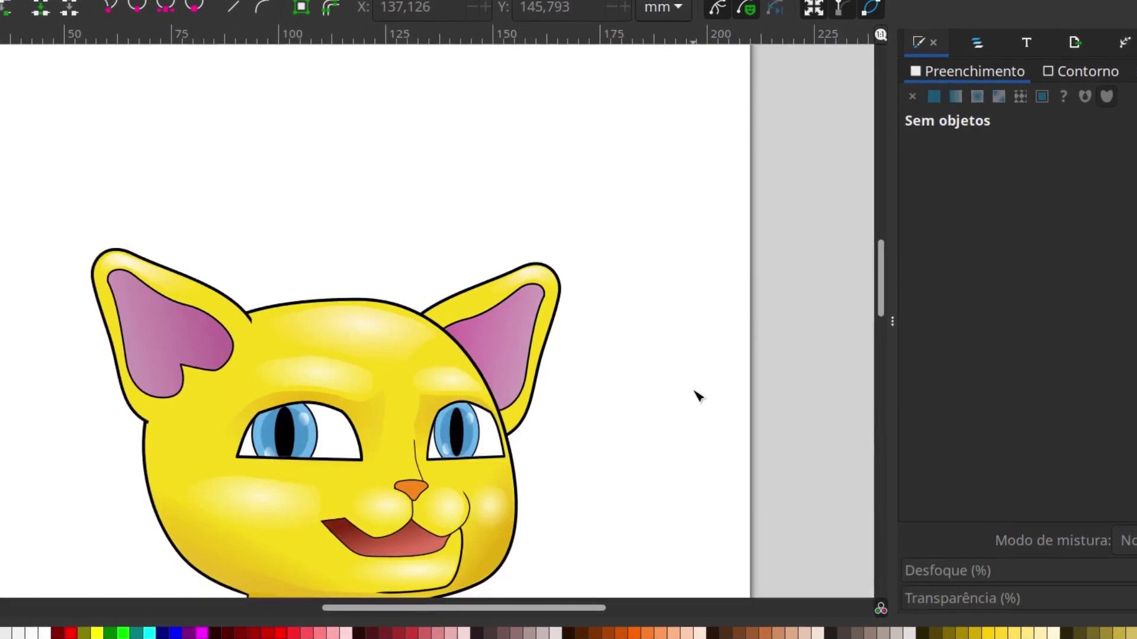
pyautogui.scroll(-5, 405, 296)
pyautogui.press('z')
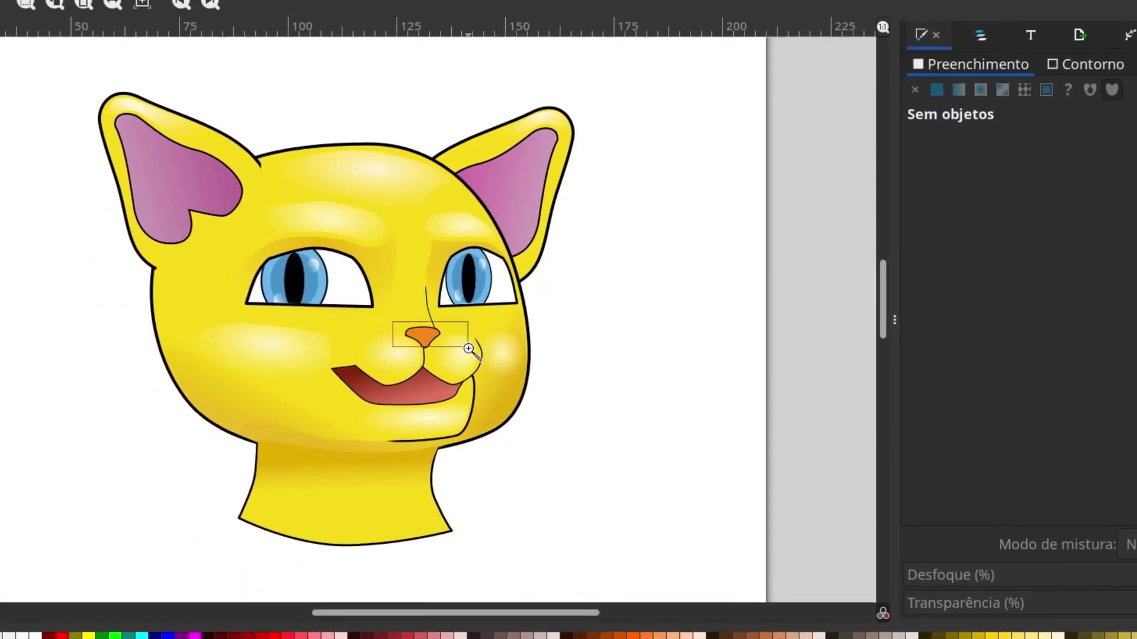
pyautogui.moveTo(396, 322); pyautogui.dragTo(470, 371)
# Curve the nose's upper edge by pulling its upper-right node down, then zoom back out.
pyautogui.press('n')
pyautogui.click(104, 275)
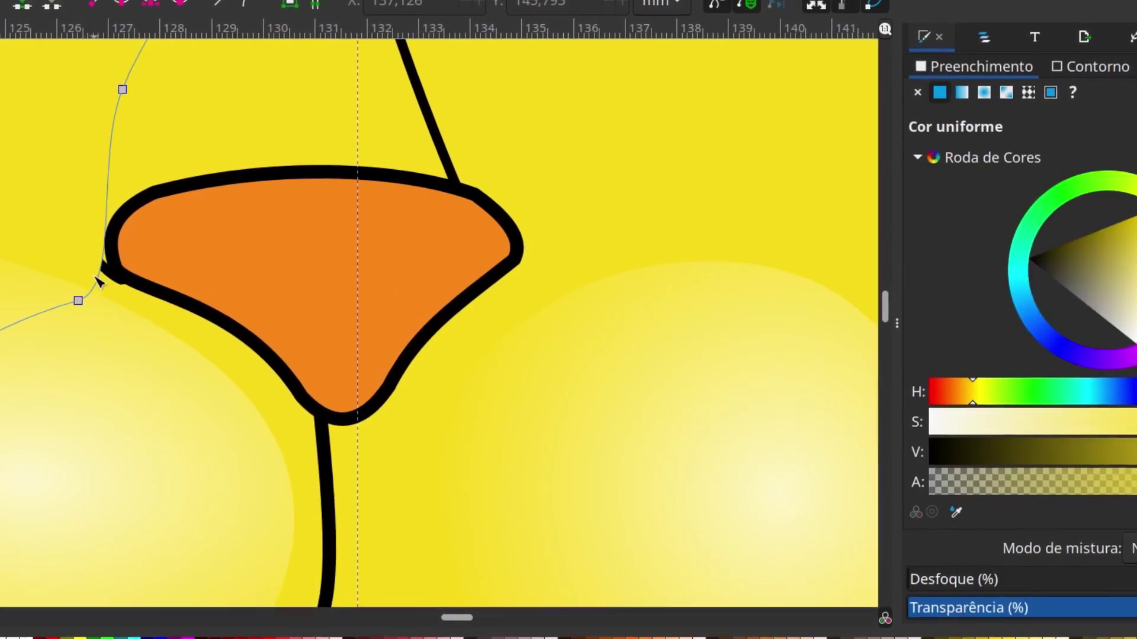
pyautogui.moveTo(76, 299)
pyautogui.mouseDown()
pyautogui.moveTo(86, 297)
pyautogui.moveTo(73, 285)
pyautogui.mouseUp()
pyautogui.moveTo(441, 176); pyautogui.dragTo(490, 211)
pyautogui.moveTo(314, 251); pyautogui.dragTo(348, 216)
pyautogui.press('b')
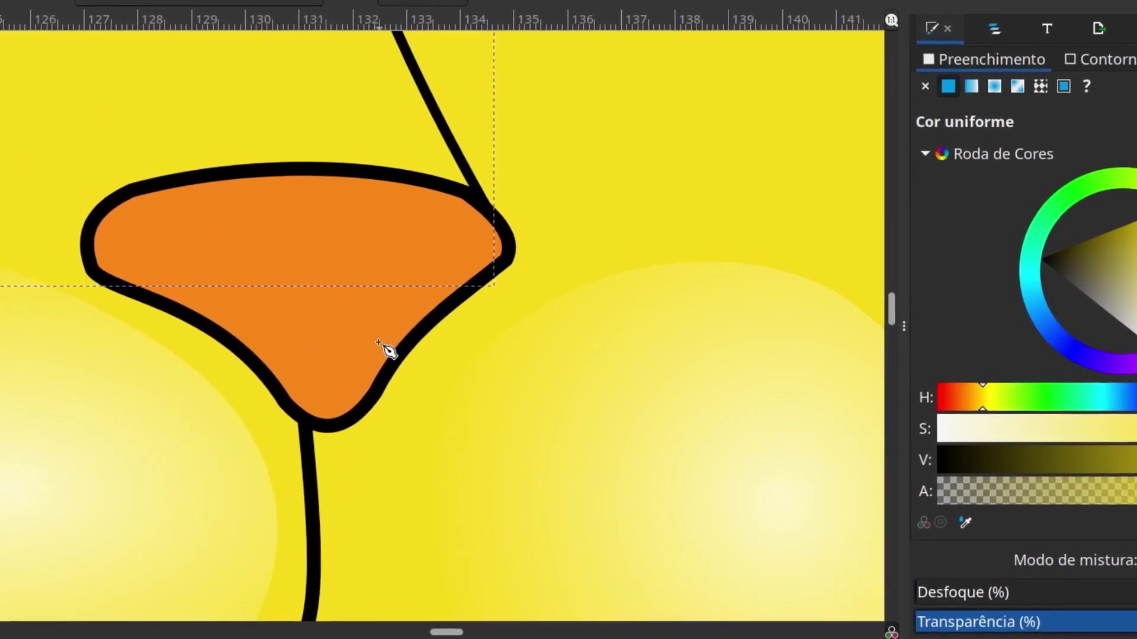
pyautogui.press('`')
pyautogui.scroll(2, 292, 388)
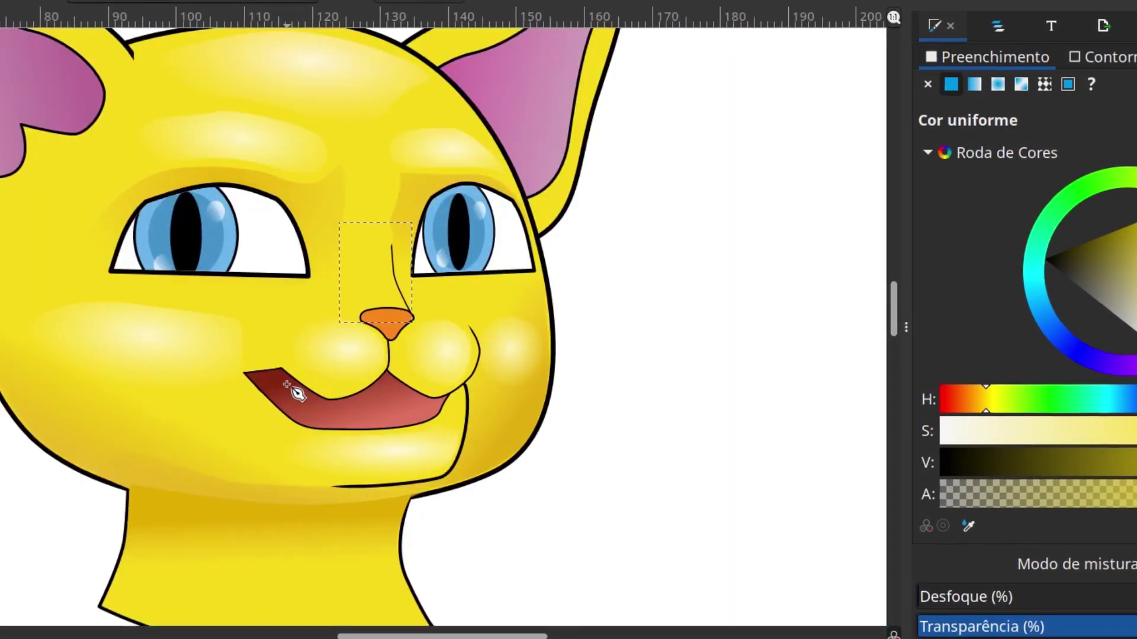
pyautogui.scroll(-2, 292, 388)
# Draw a large mint-green ellipse around the cat head, enlarge it, and send it to the bottom.
pyautogui.press('e')
pyautogui.press('Escape')
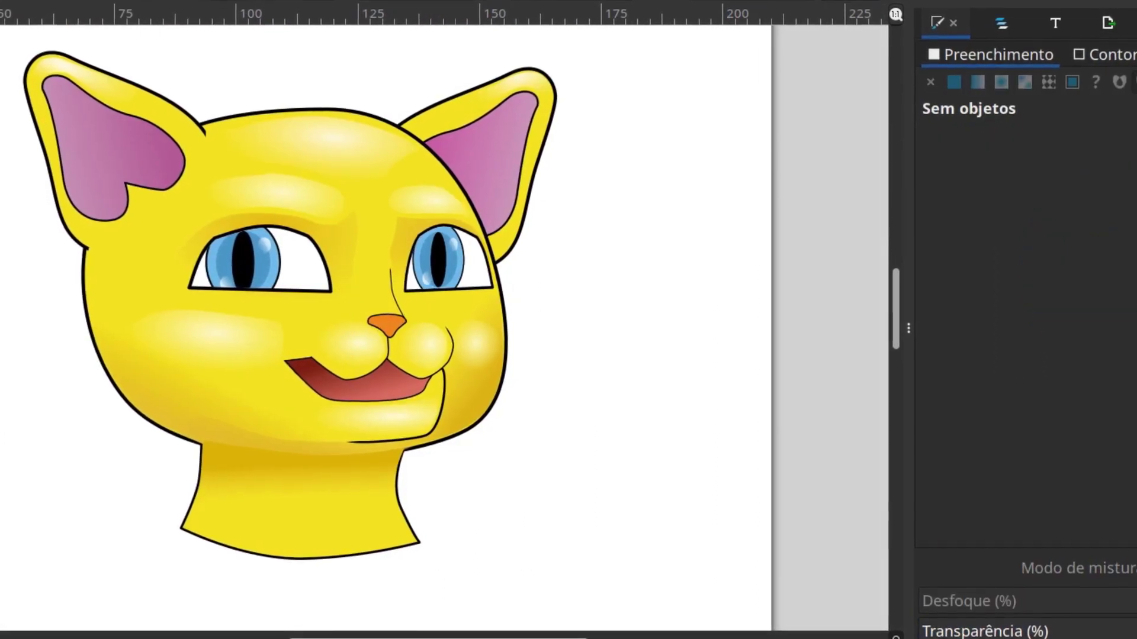
pyautogui.moveTo(324, 322); pyautogui.dragTo(691, 604)
pyautogui.click(1070, 232)
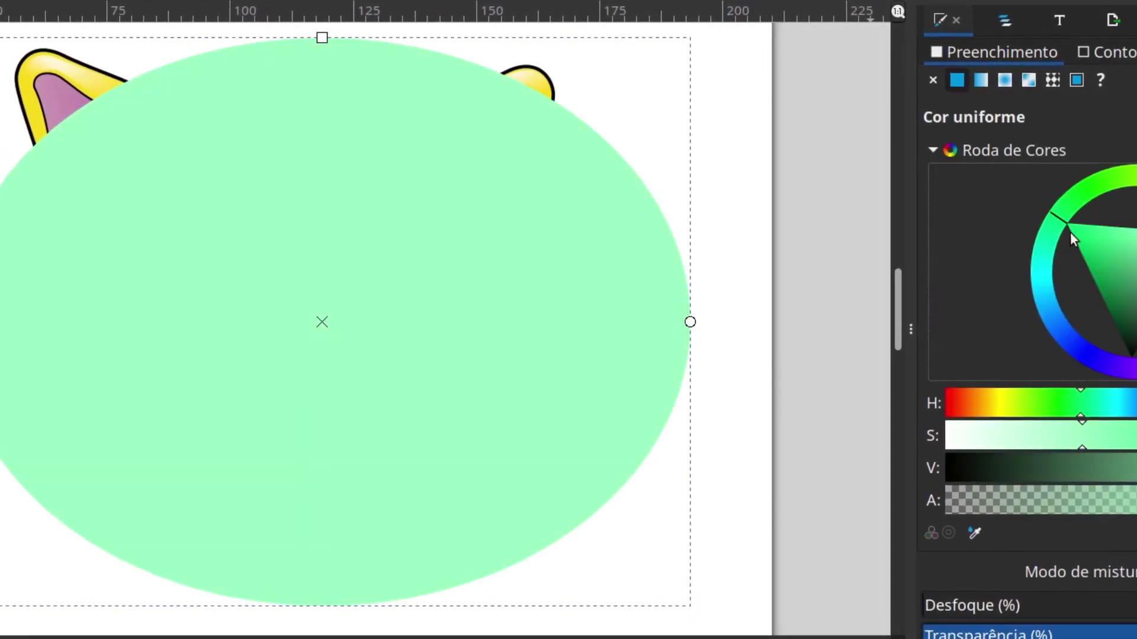
pyautogui.press('s')
pyautogui.press('-')
pyautogui.moveTo(338, 119); pyautogui.dragTo(338, 53)
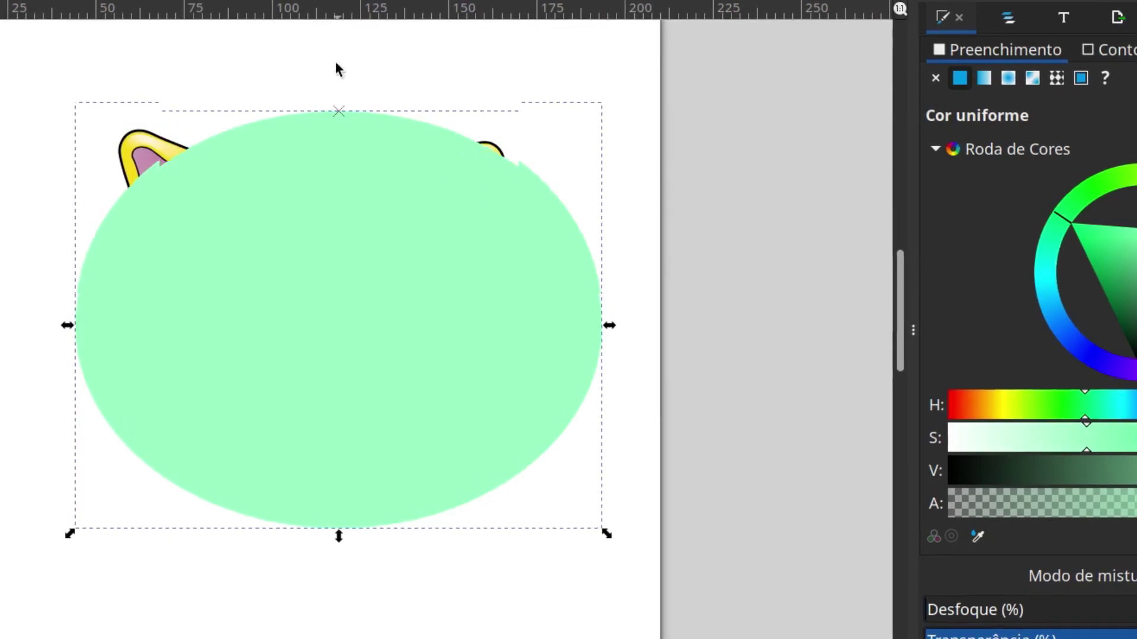
pyautogui.moveTo(61, 297); pyautogui.dragTo(3, 296)
pyautogui.moveTo(304, 537); pyautogui.dragTo(303, 576)
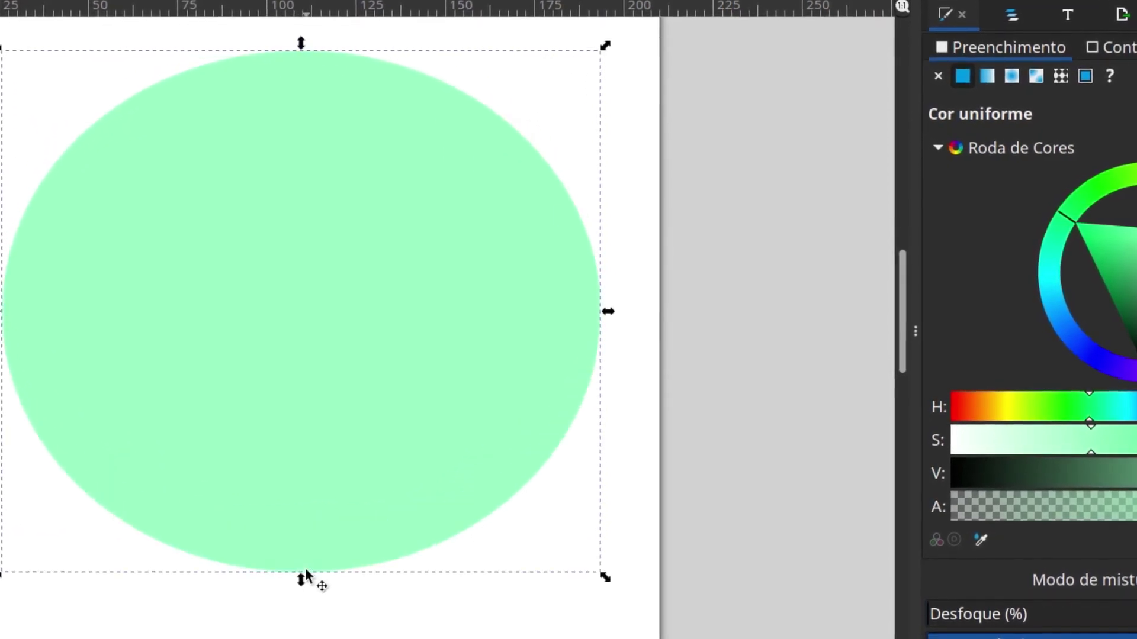
pyautogui.press('End')
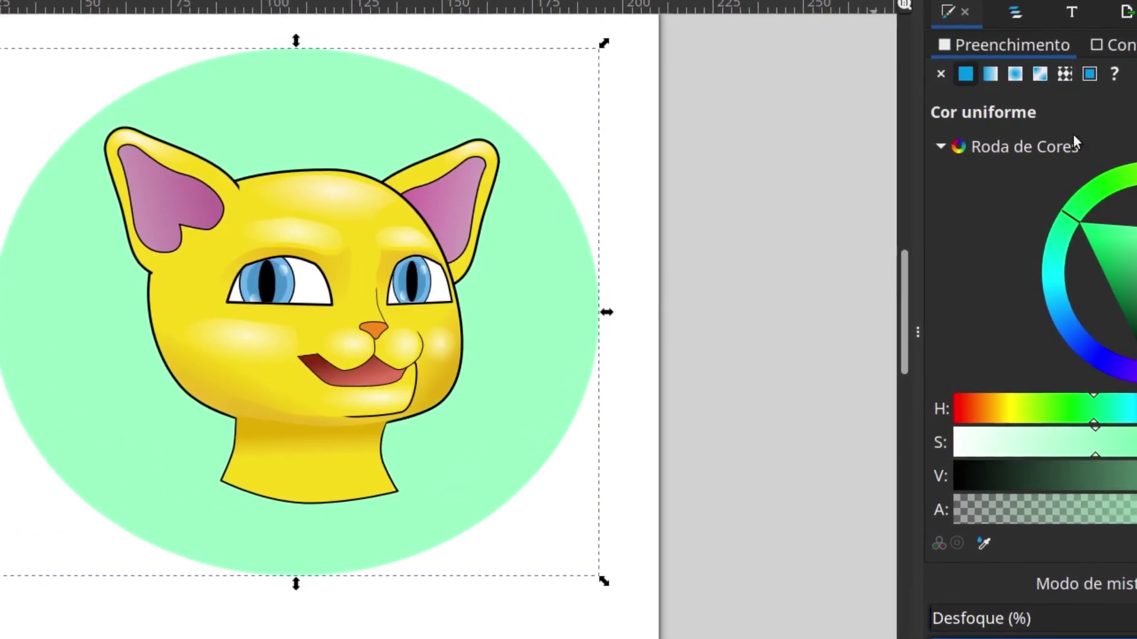
# Fill the ellipse with a vertical linear gradient, blue at the top, green at the bottom.
pyautogui.click(989, 75)
pyautogui.press('g')
pyautogui.moveTo(295, 583)
pyautogui.mouseDown()
pyautogui.moveTo(586, 350)
pyautogui.moveTo(312, 56)
pyautogui.moveTo(294, 52)
pyautogui.mouseUp()
pyautogui.moveTo(1059, 514); pyautogui.dragTo(1133, 514)
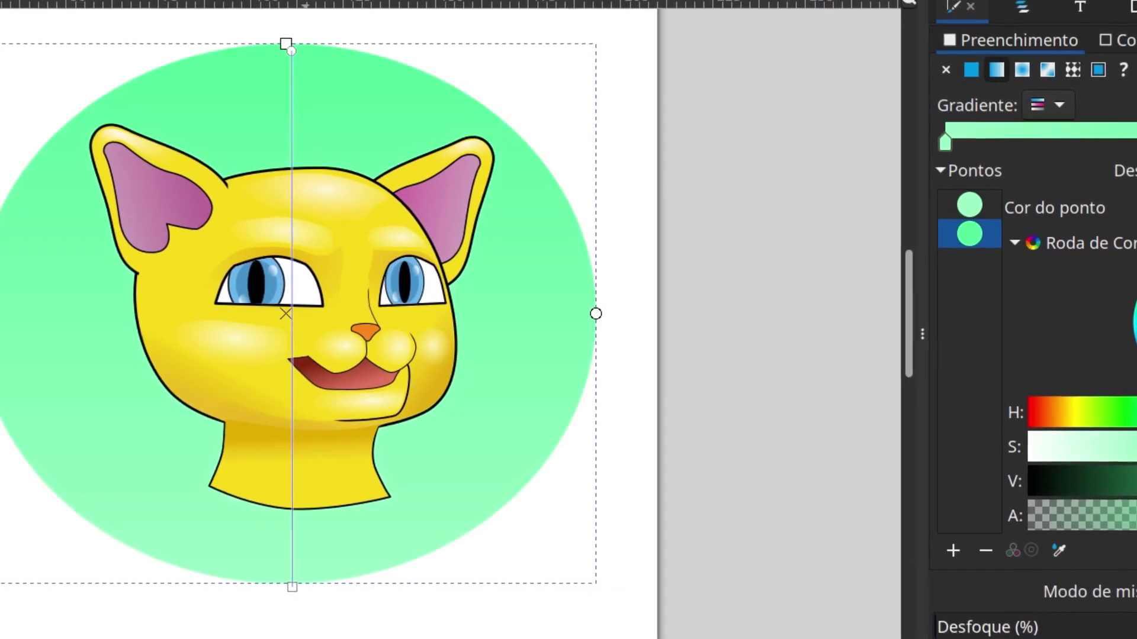
pyautogui.moveTo(1113, 413); pyautogui.dragTo(1136, 422)
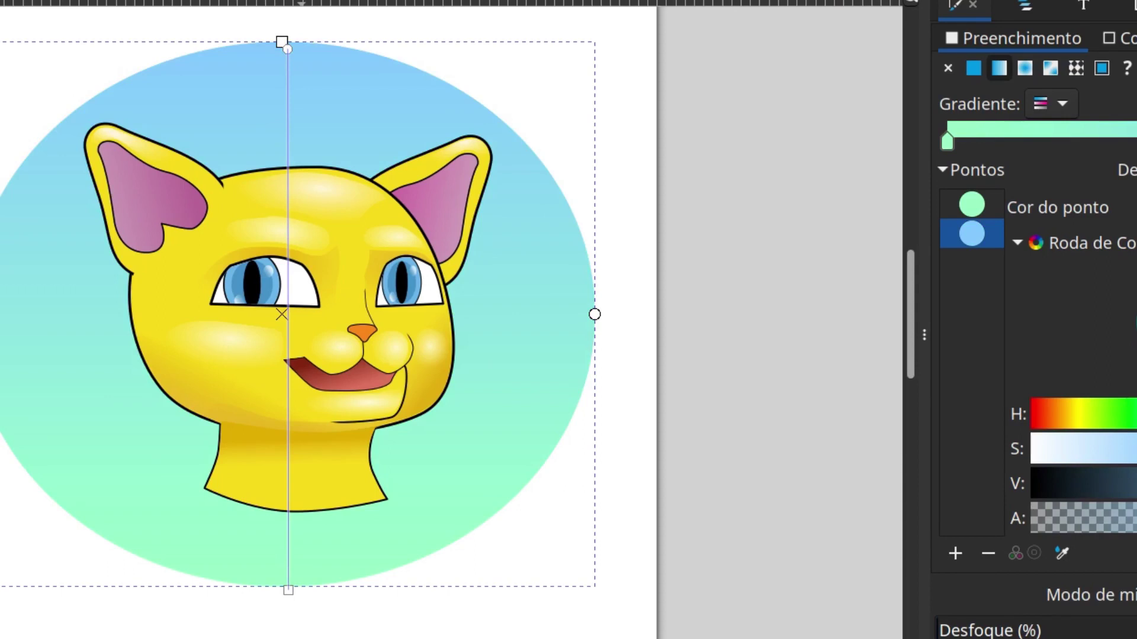
pyautogui.click(288, 589)
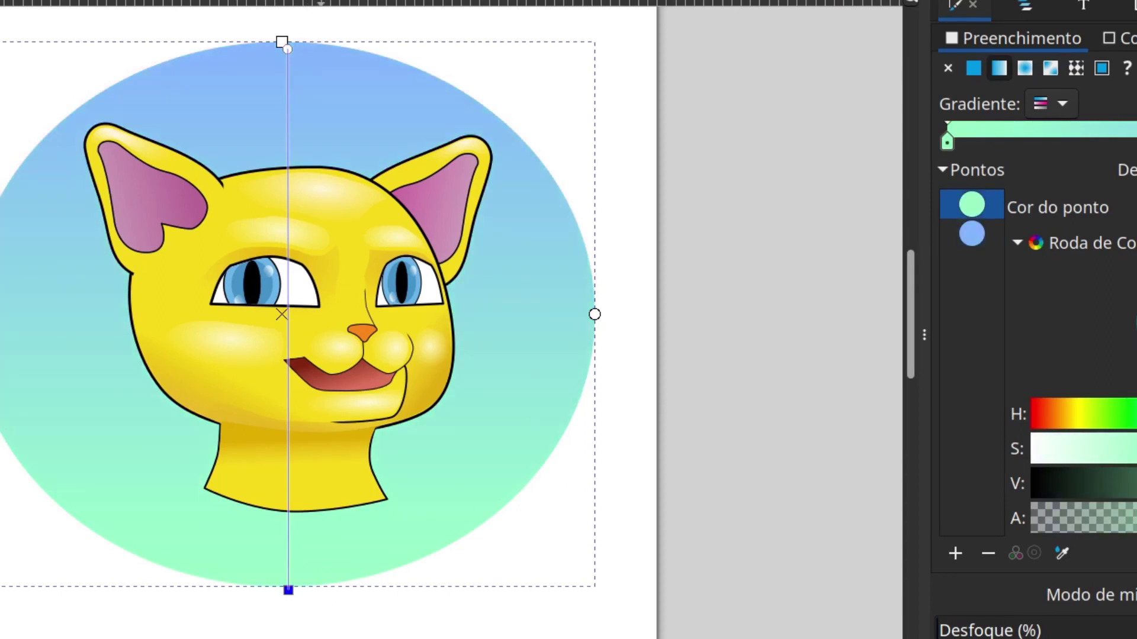
pyautogui.click(801, 337)
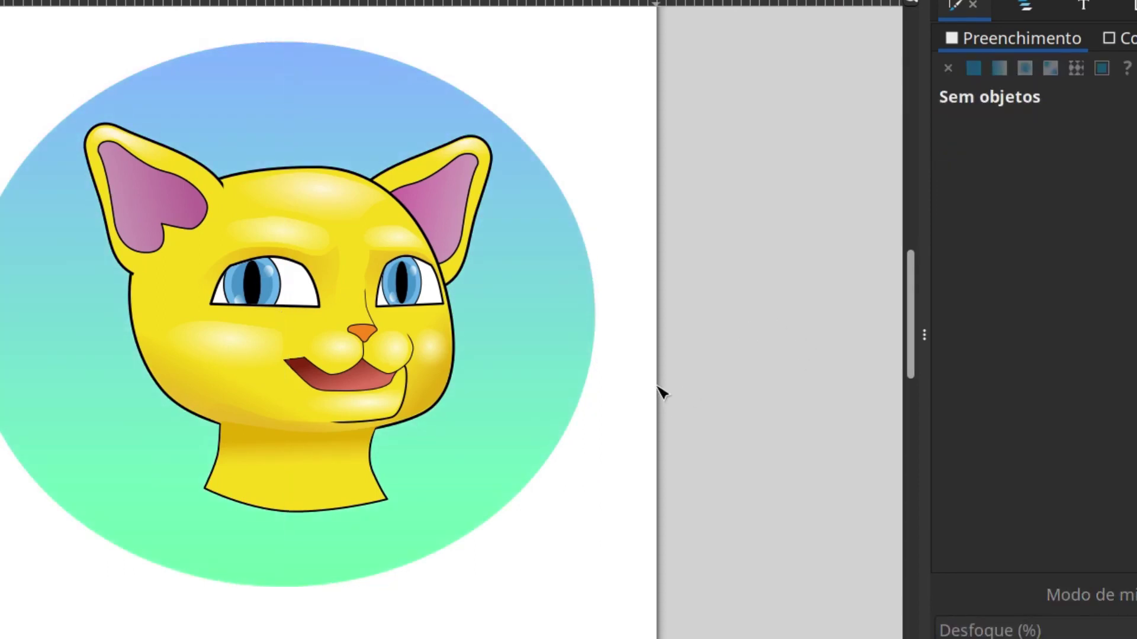
pyautogui.press('+')
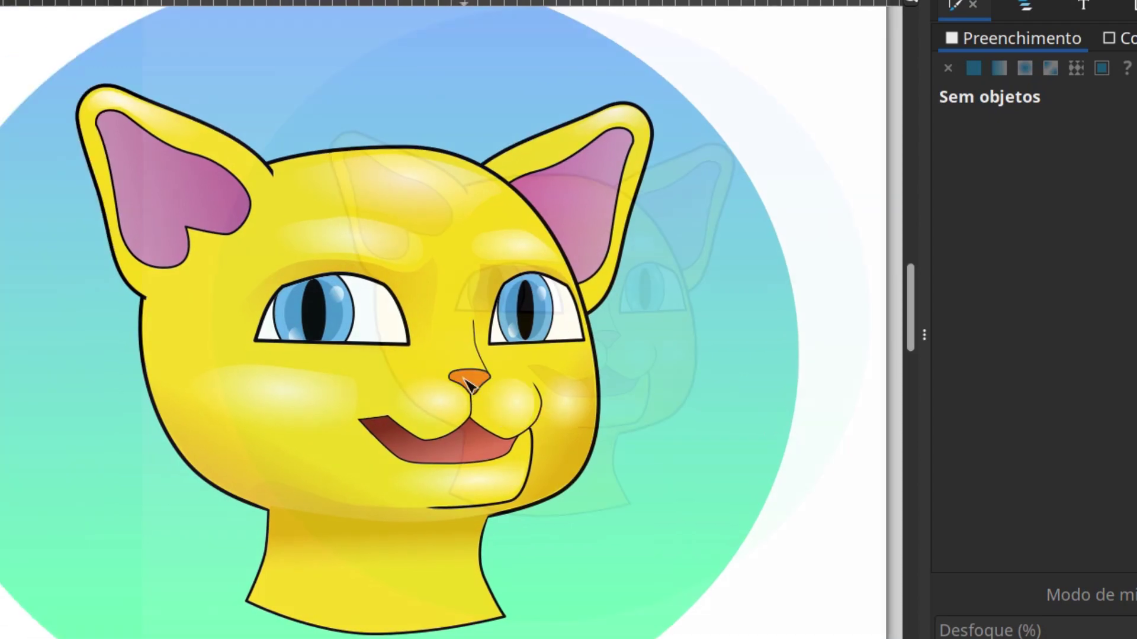